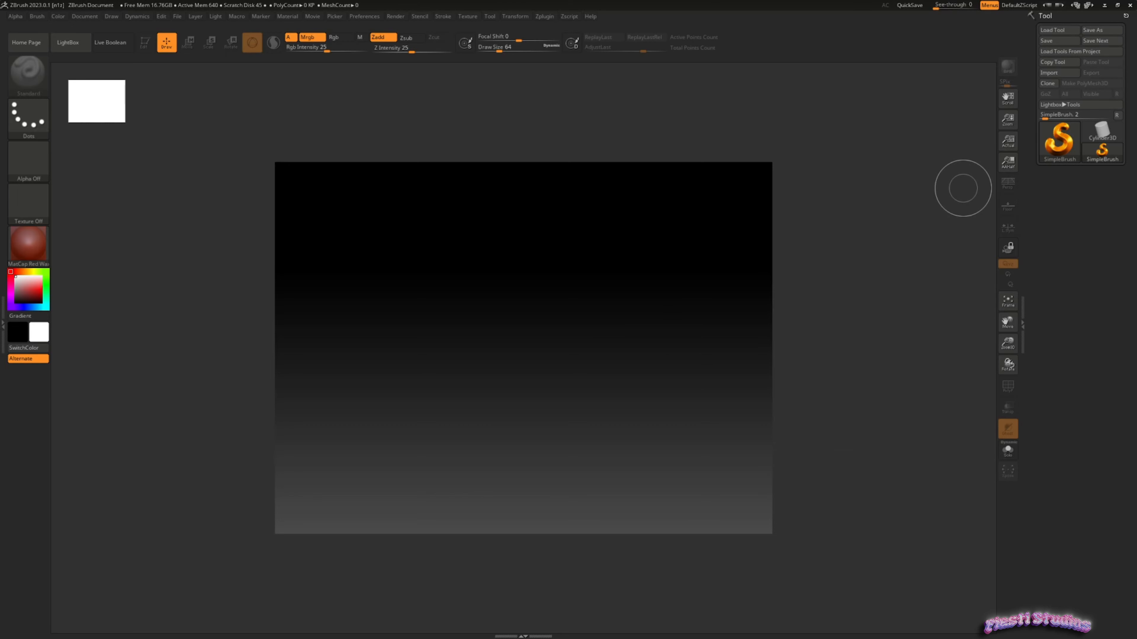
{"action": "key", "text": "alt+Tab"}
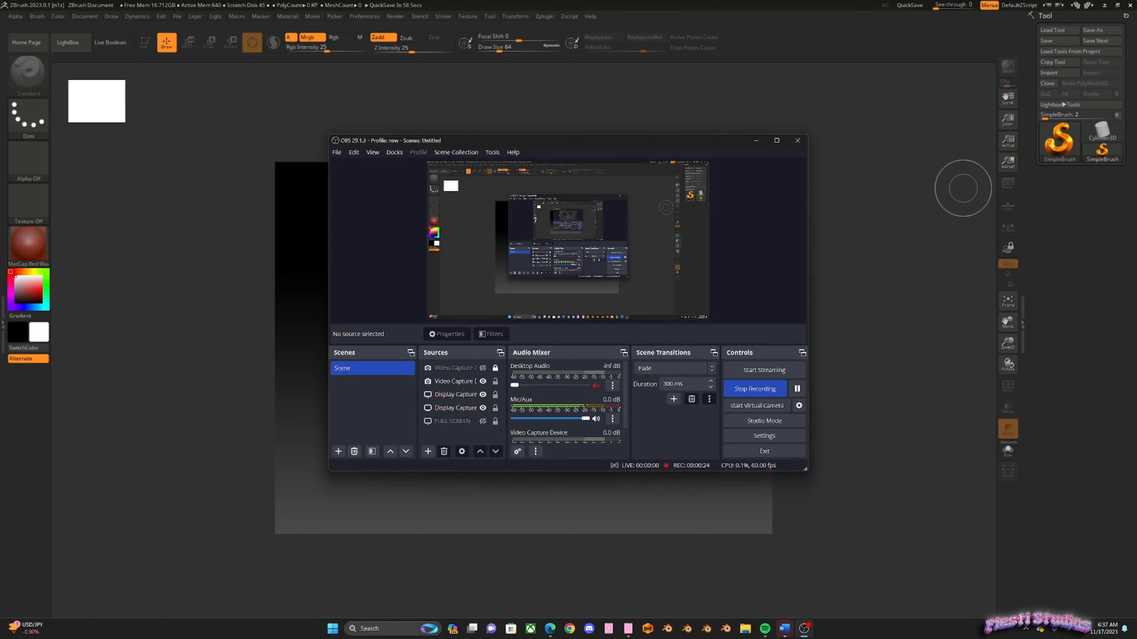
{"action": "left_click_drag", "start_coordinate": [455, 140], "coordinate": [1136, 18]}
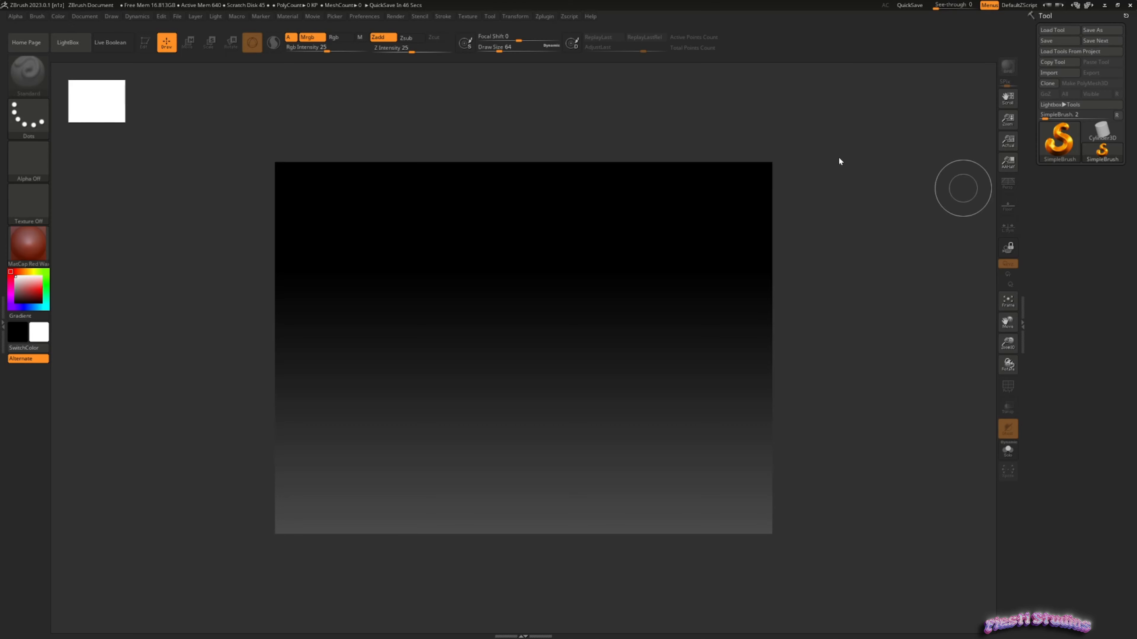
Import the mesh file PANTS.obj from the AWOL folder.
{"action": "left_click", "coordinate": [1057, 71]}
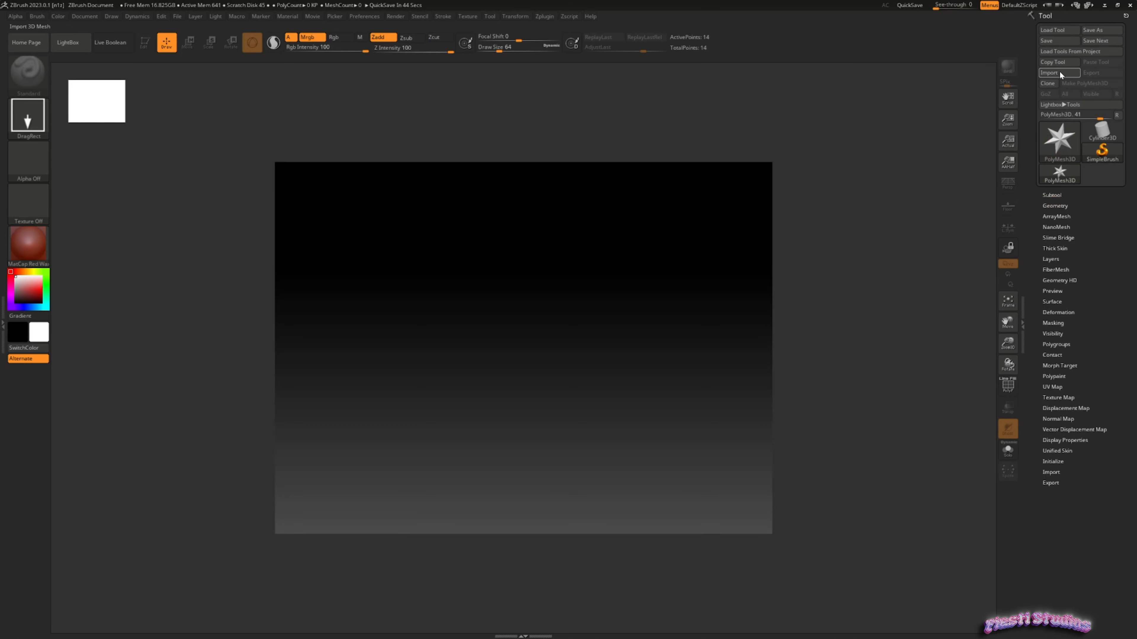
{"action": "left_click", "coordinate": [361, 76]}
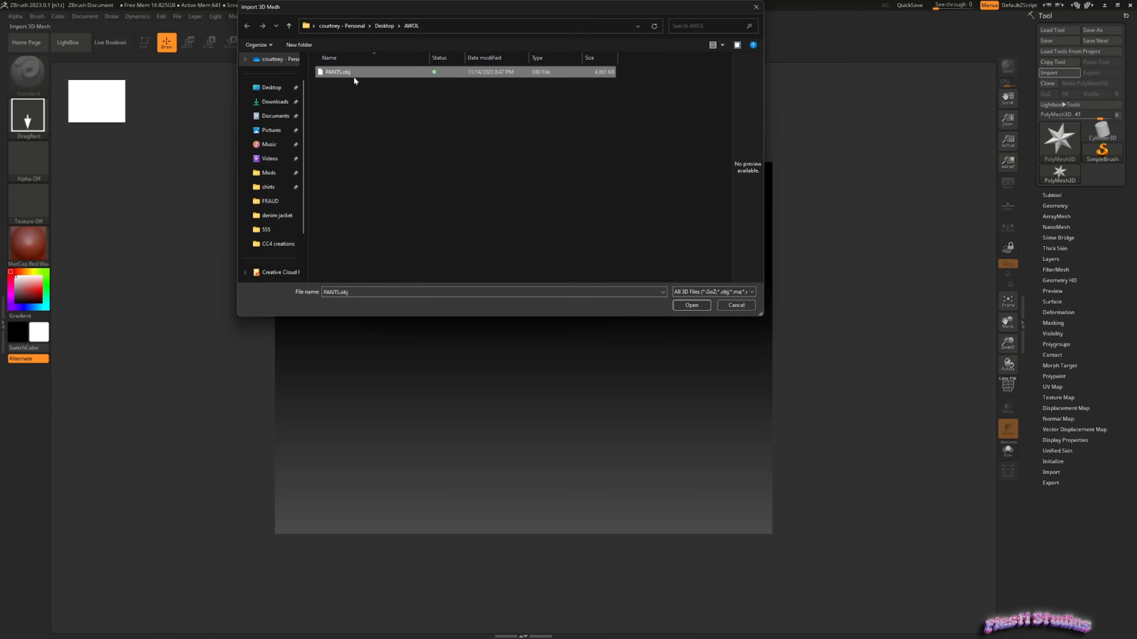
{"action": "left_click", "coordinate": [688, 306]}
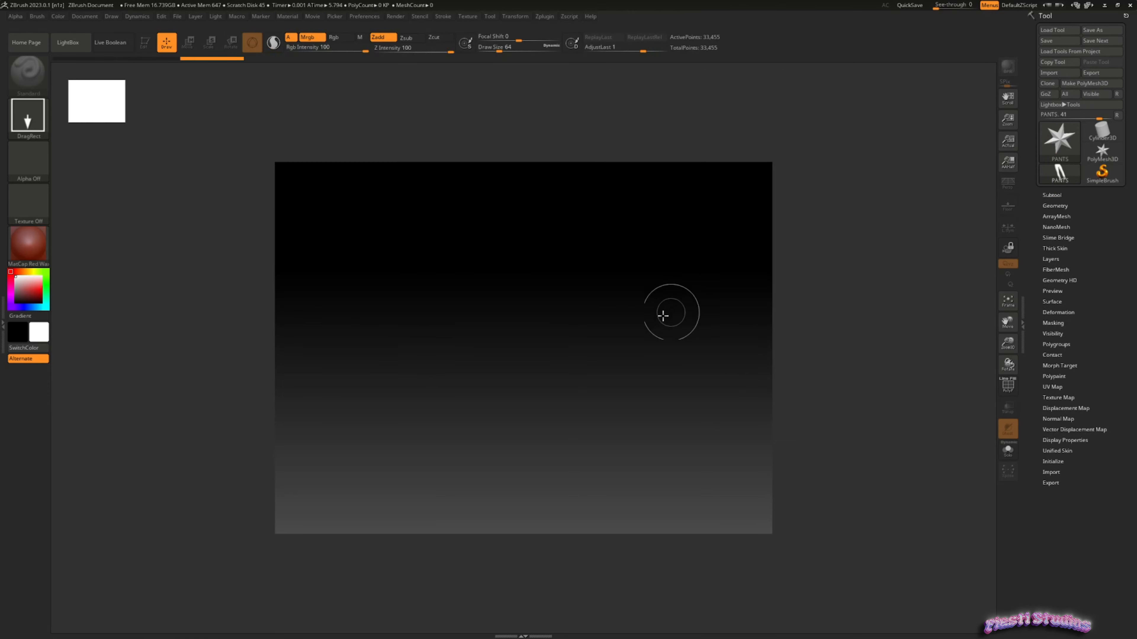
Draw the imported PANTS tool upright in the middle of the canvas and enter Edit mode.
{"action": "left_click", "coordinate": [1059, 172]}
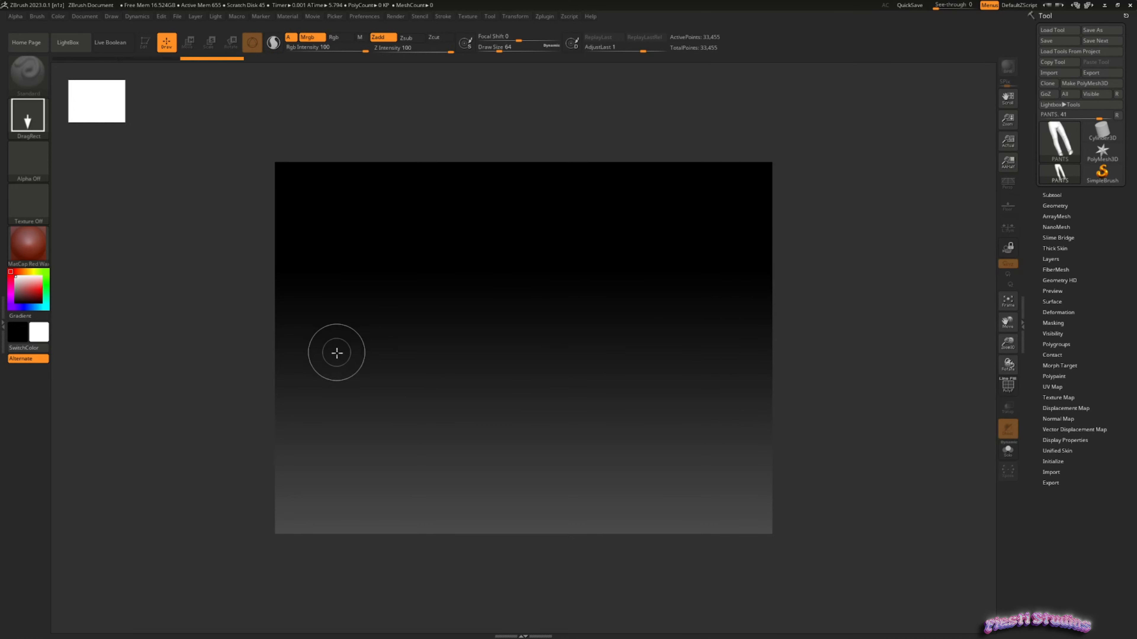
{"action": "left_click_drag", "start_coordinate": [541, 334], "coordinate": [535, 571]}
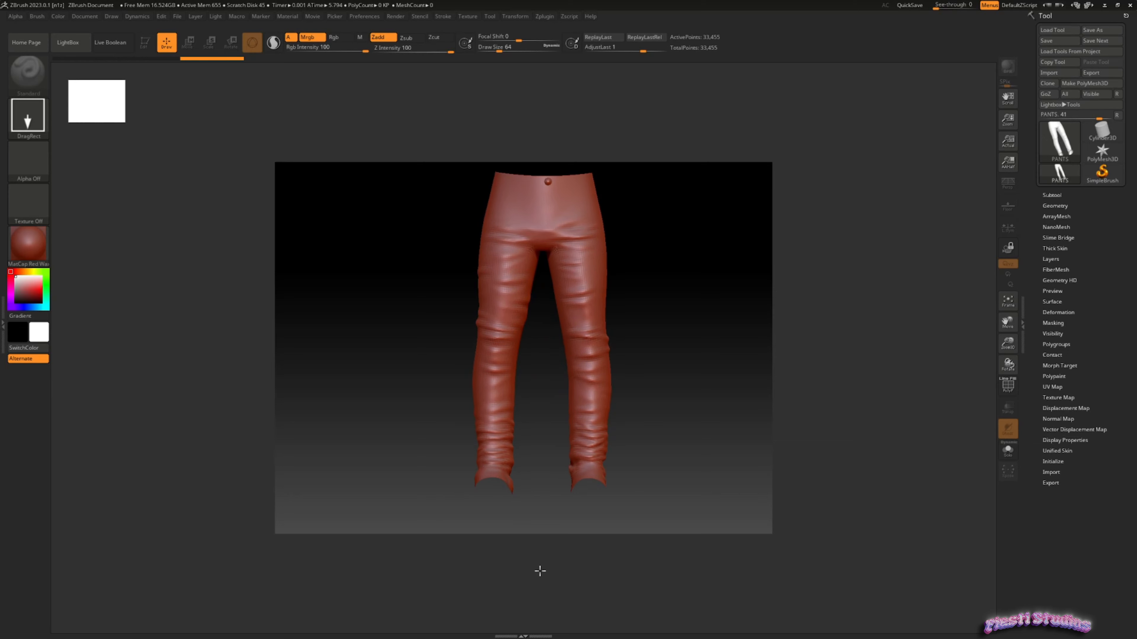
{"action": "left_click", "coordinate": [145, 43]}
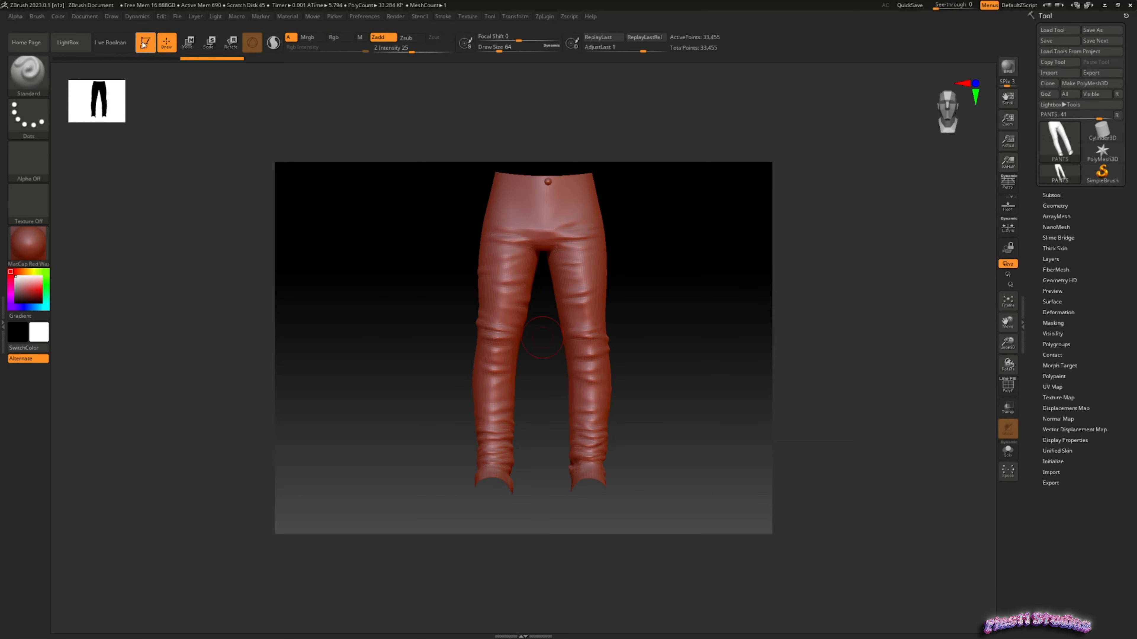
Subdivide the pants mesh with Divide up to subdivision level 5.
{"action": "left_click", "coordinate": [1057, 206]}
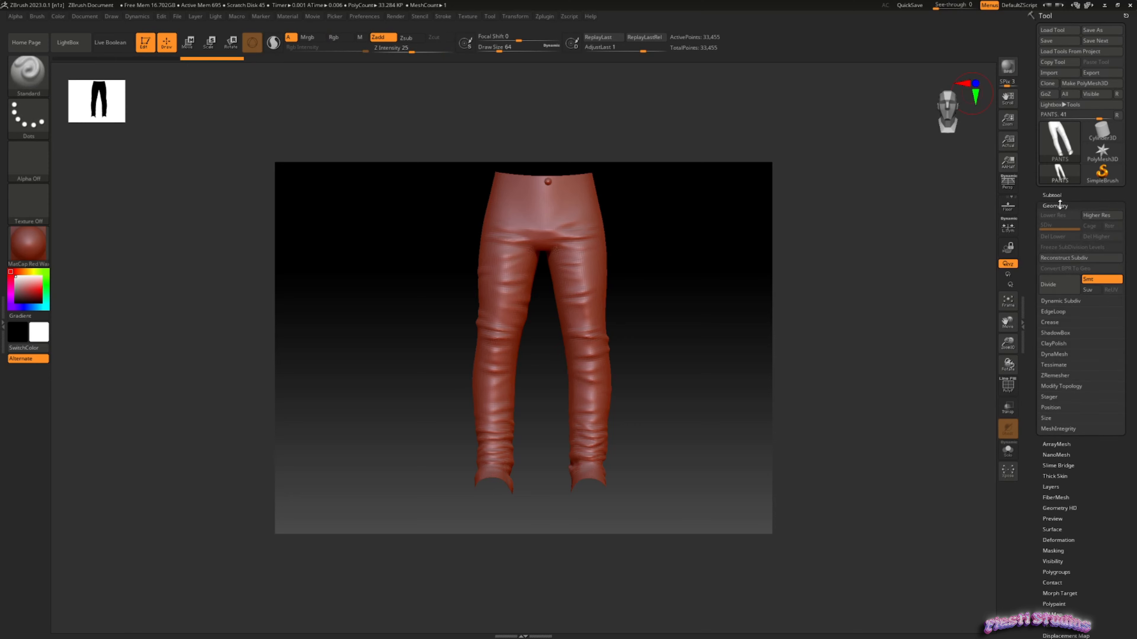
{"action": "left_click", "coordinate": [1068, 289]}
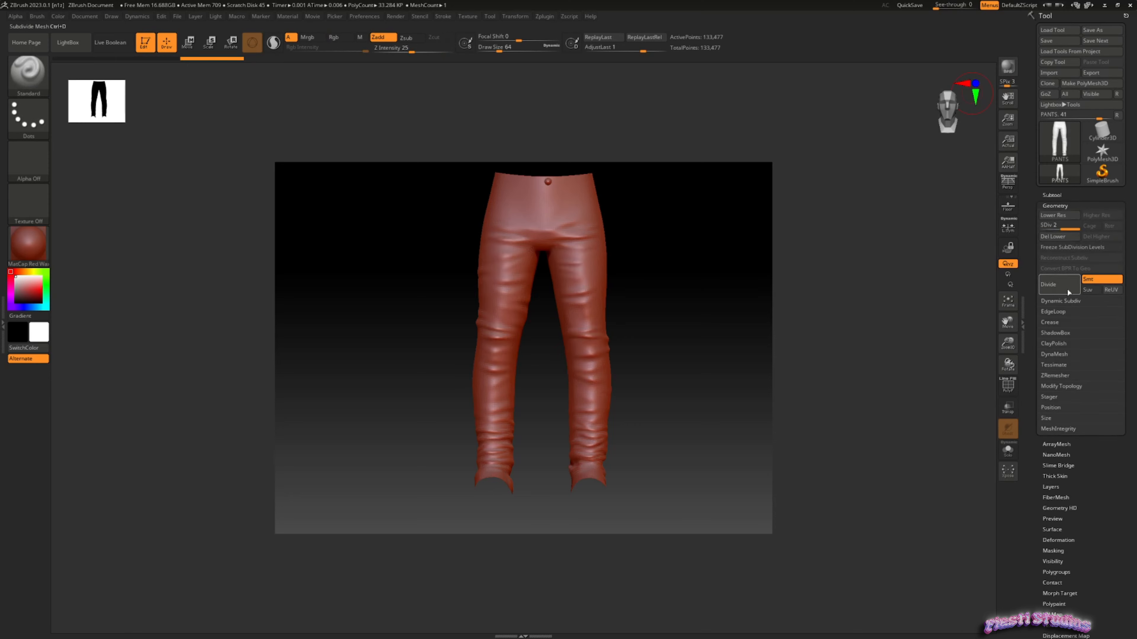
{"action": "left_click", "coordinate": [1067, 289]}
{"action": "left_click", "coordinate": [1067, 289]}
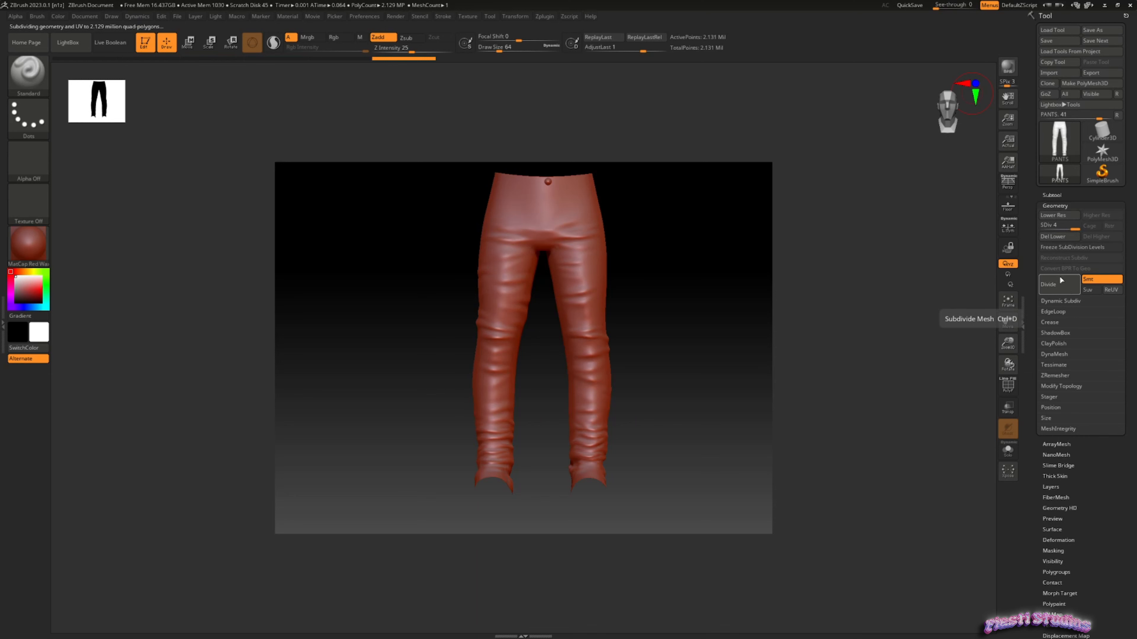
{"action": "left_click", "coordinate": [1050, 292]}
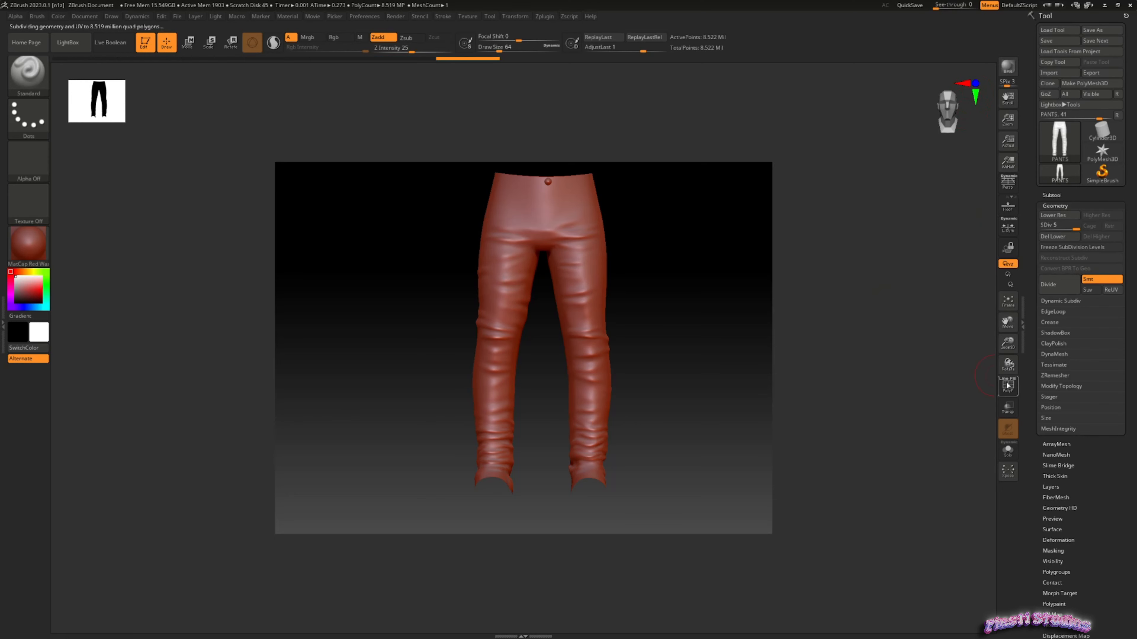
Open the LightBox brush folder that holds the button, ruffle, stitch and wrinkle brushes.
{"action": "left_click_drag", "start_coordinate": [1007, 324], "coordinate": [997, 330]}
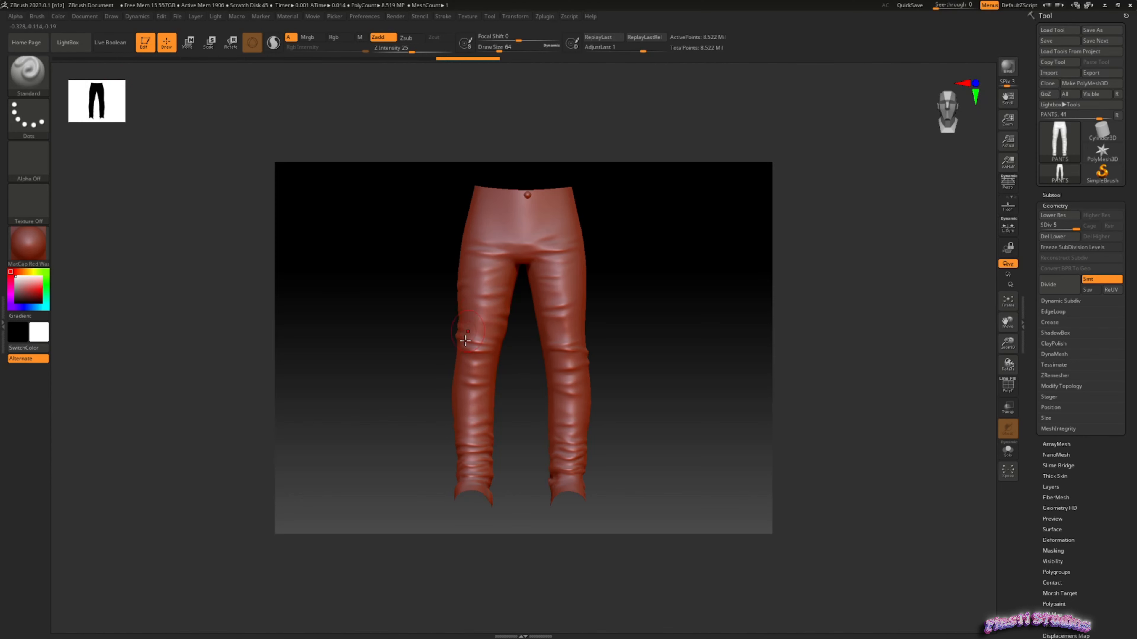
{"action": "mouse_move", "coordinate": [495, 445]}
{"action": "right_mouse_down"}
{"action": "mouse_move", "coordinate": [540, 436]}
{"action": "mouse_move", "coordinate": [563, 372]}
{"action": "mouse_move", "coordinate": [645, 356]}
{"action": "mouse_move", "coordinate": [568, 353]}
{"action": "mouse_move", "coordinate": [599, 375]}
{"action": "right_mouse_up"}
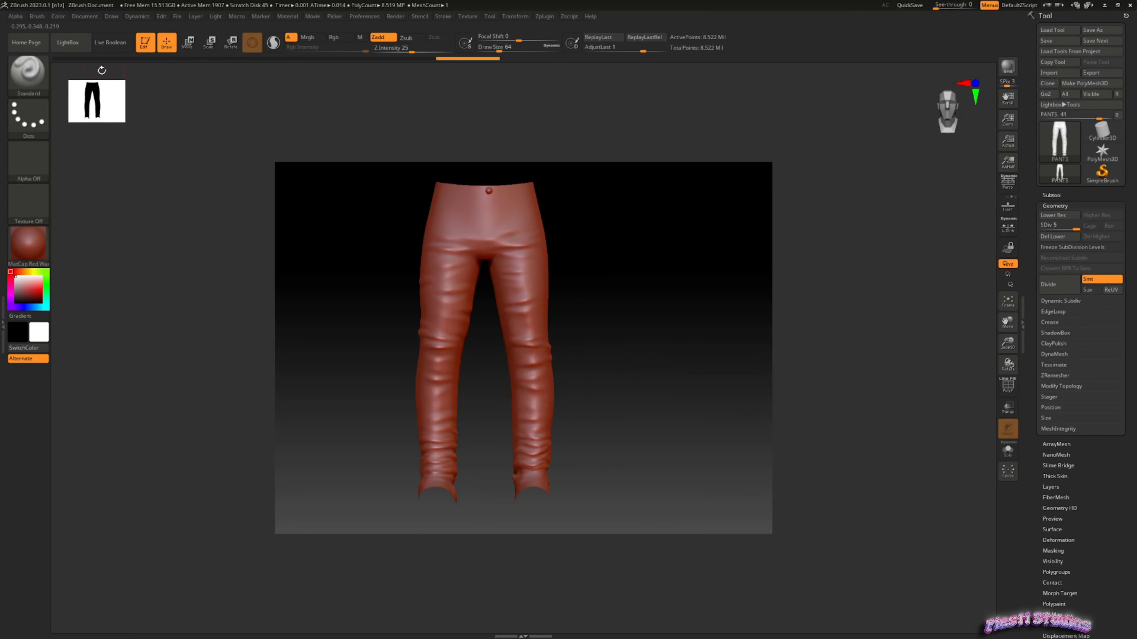
{"action": "left_click", "coordinate": [69, 42]}
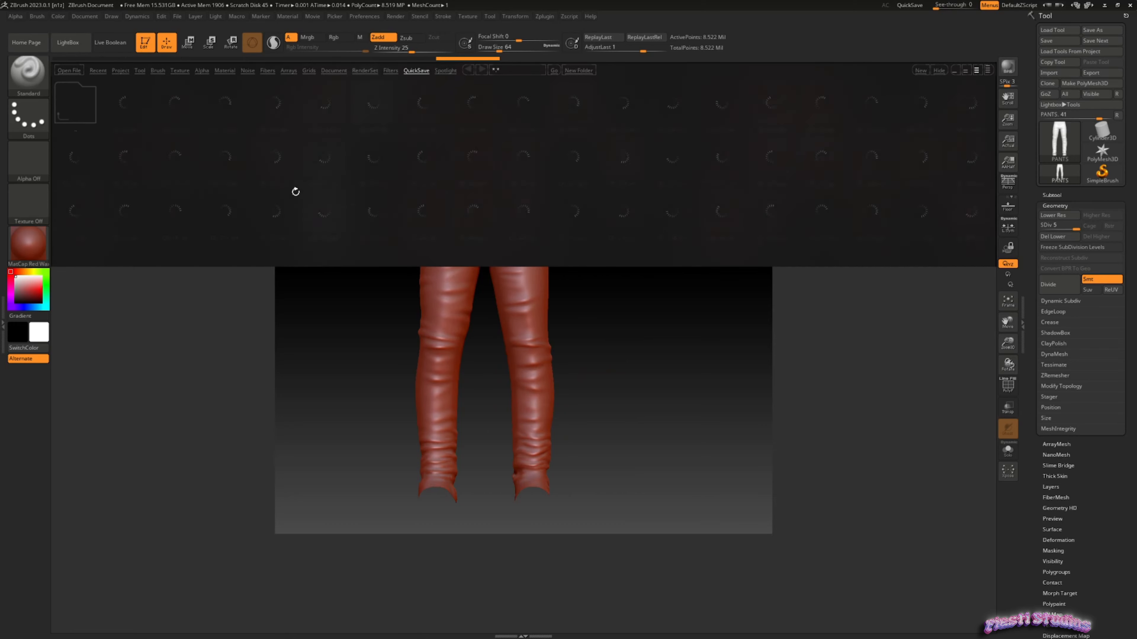
{"action": "left_click", "coordinate": [158, 70]}
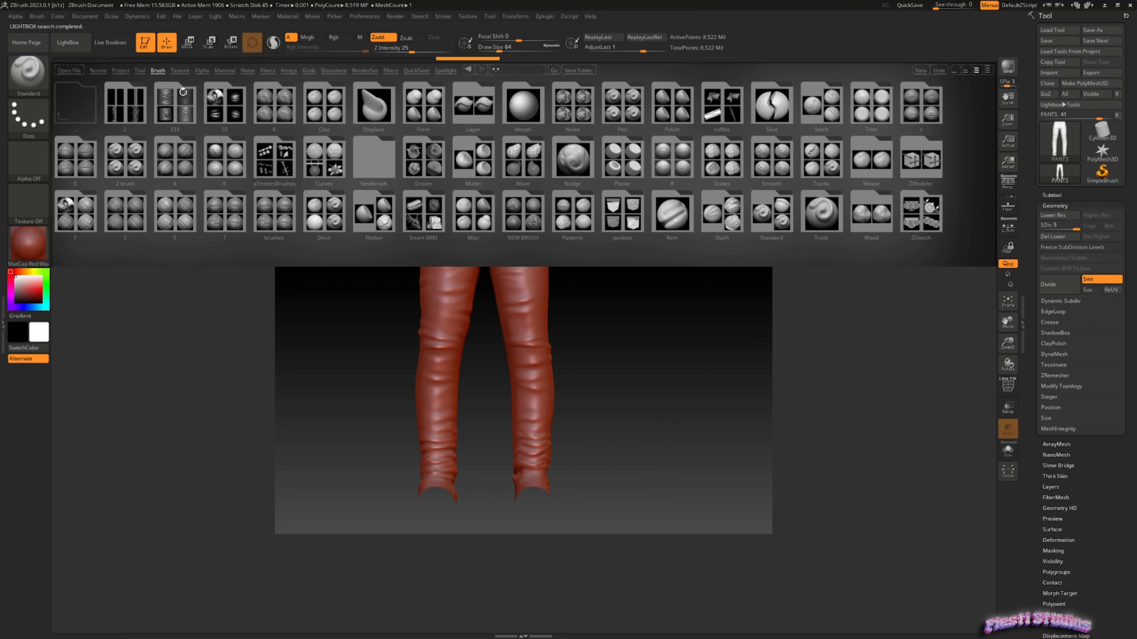
{"action": "double_click", "coordinate": [176, 105]}
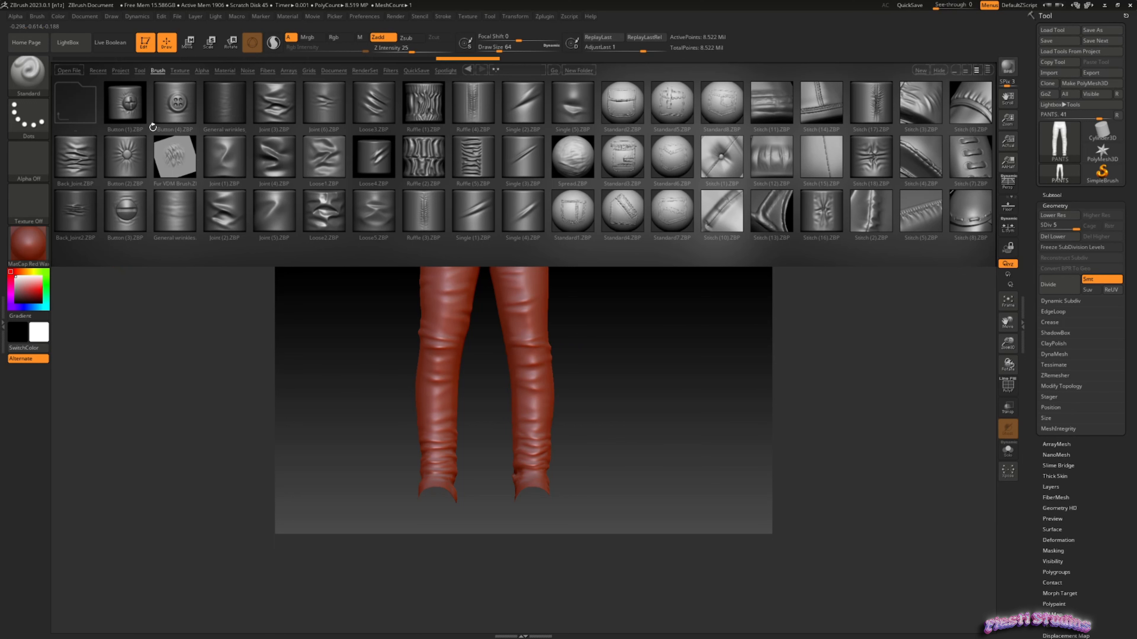
Try the Button (4) brush by stamping a four-hole button on the wearer's left thigh.
{"action": "double_click", "coordinate": [172, 113]}
{"action": "mouse_move", "coordinate": [522, 288]}
{"action": "left_mouse_down"}
{"action": "mouse_move", "coordinate": [519, 352]}
{"action": "mouse_move", "coordinate": [530, 332]}
{"action": "left_mouse_up"}
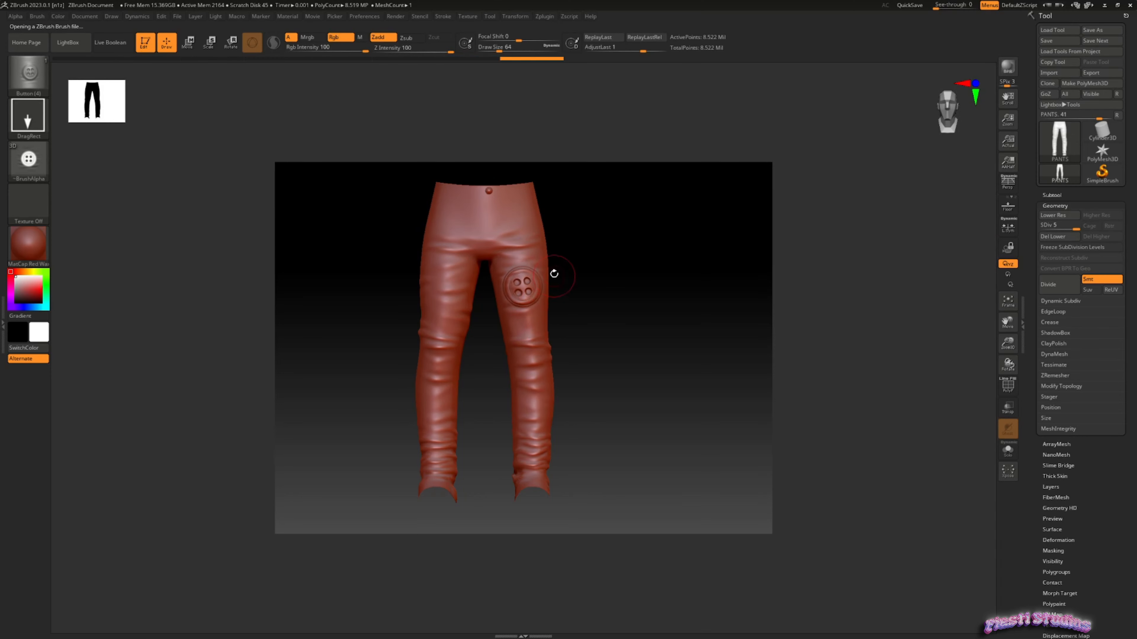
{"action": "left_click_drag", "start_coordinate": [559, 267], "coordinate": [581, 280]}
{"action": "key", "text": "ctrl+z"}
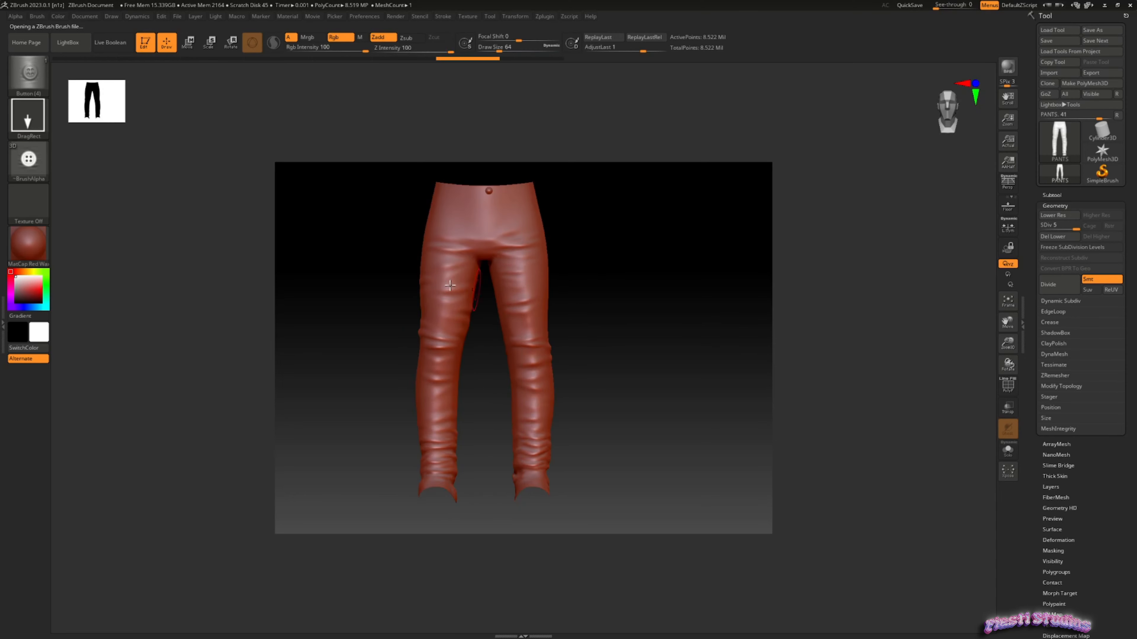
Try the Button (2) brush with a stamp on the wearer's right upper thigh.
{"action": "left_click", "coordinate": [68, 42]}
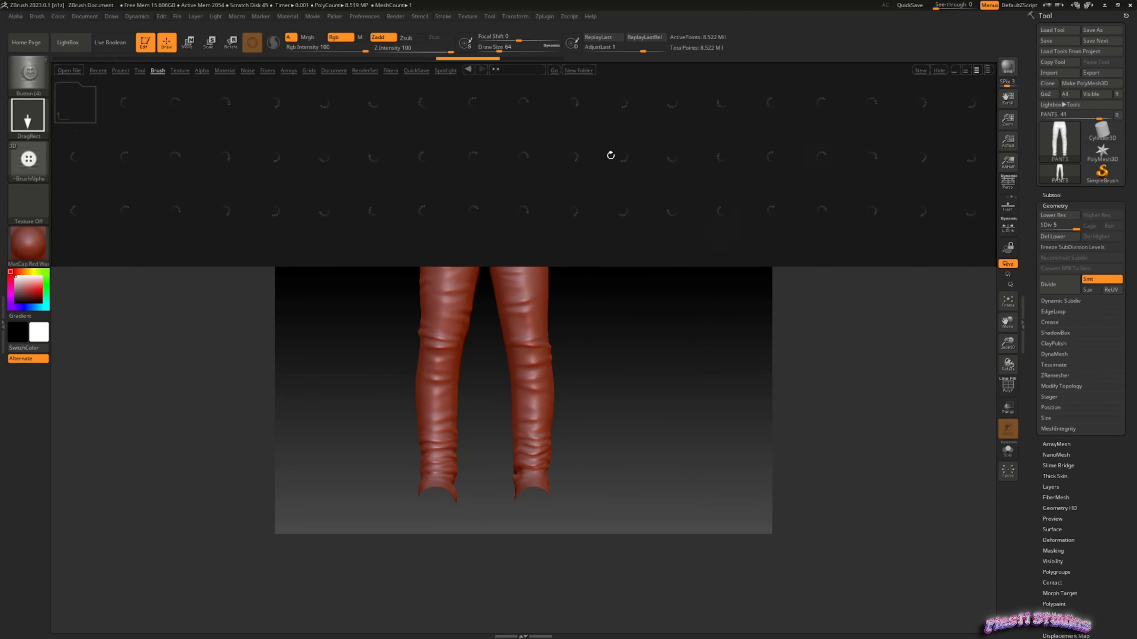
{"action": "double_click", "coordinate": [127, 155]}
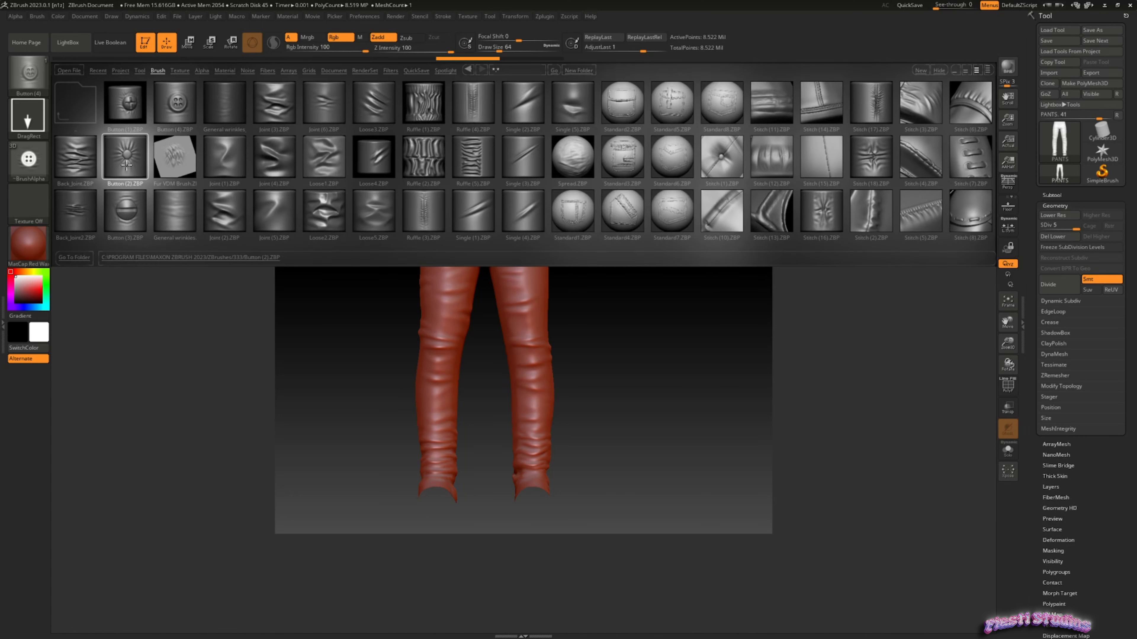
{"action": "mouse_move", "coordinate": [449, 228]}
{"action": "left_mouse_down"}
{"action": "mouse_move", "coordinate": [440, 258]}
{"action": "mouse_move", "coordinate": [421, 267]}
{"action": "mouse_move", "coordinate": [437, 253]}
{"action": "left_mouse_up"}
{"action": "mouse_move", "coordinate": [438, 253]}
{"action": "right_mouse_down"}
{"action": "mouse_move", "coordinate": [467, 262]}
{"action": "mouse_move", "coordinate": [456, 264]}
{"action": "right_mouse_up"}
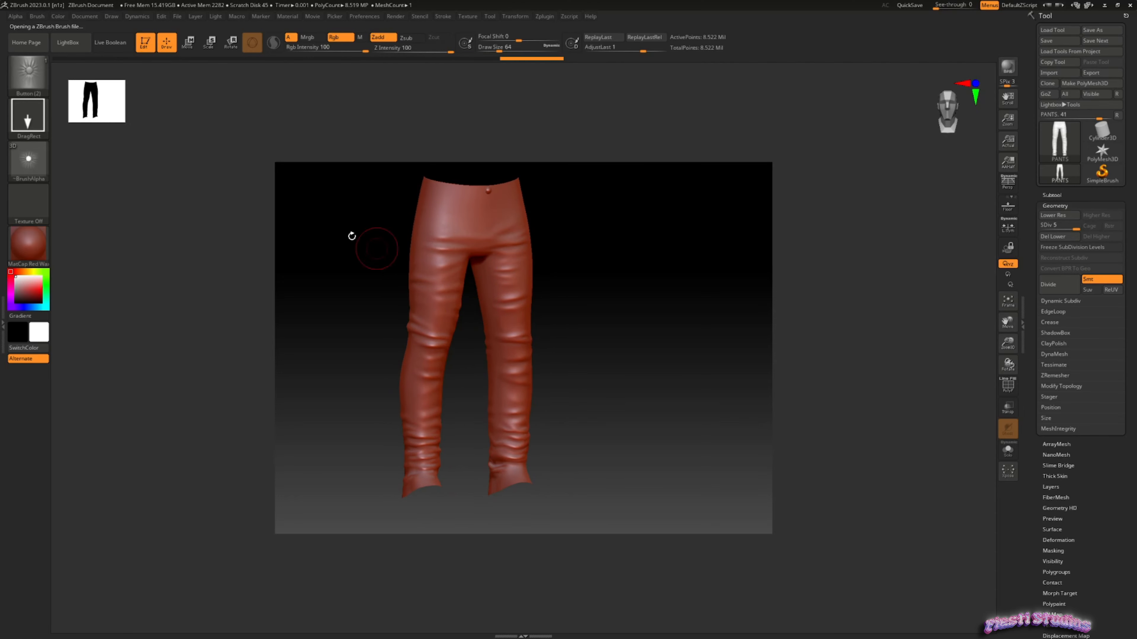
Try the Button (3) brush with a stamp on the wearer's left upper thigh.
{"action": "left_click", "coordinate": [63, 44]}
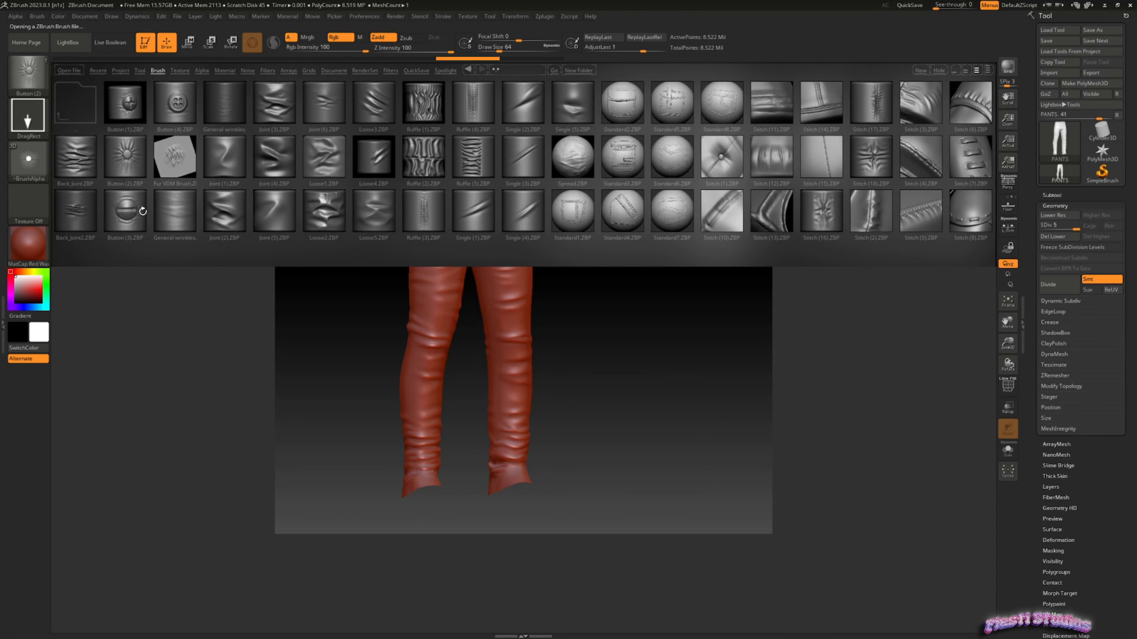
{"action": "double_click", "coordinate": [125, 210]}
{"action": "left_click_drag", "start_coordinate": [518, 243], "coordinate": [516, 282]}
{"action": "right_click_drag", "start_coordinate": [532, 286], "coordinate": [512, 288]}
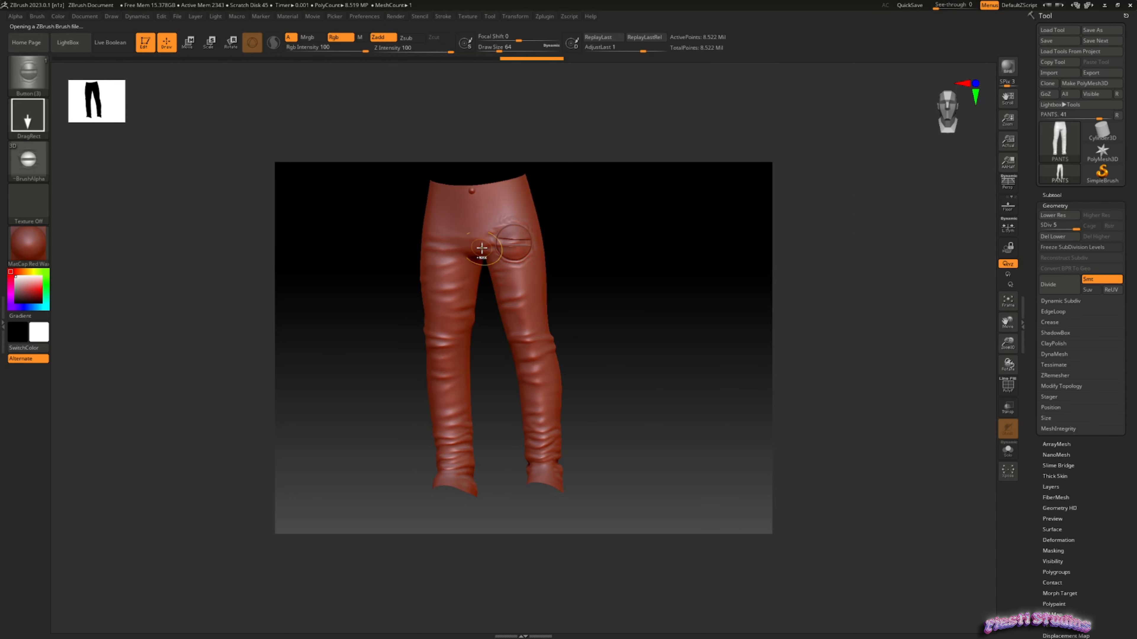
Try the Ruffle (2) brush by stamping a ruffle patch on the wearer's left upper thigh.
{"action": "left_click", "coordinate": [67, 42]}
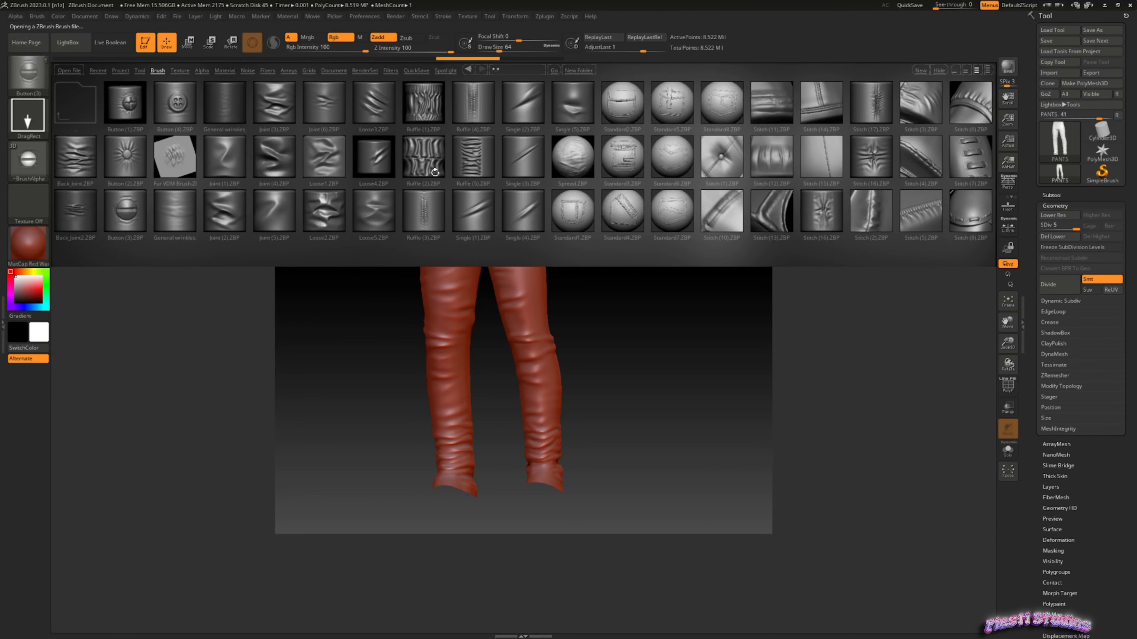
{"action": "left_click_drag", "start_coordinate": [511, 242], "coordinate": [511, 294]}
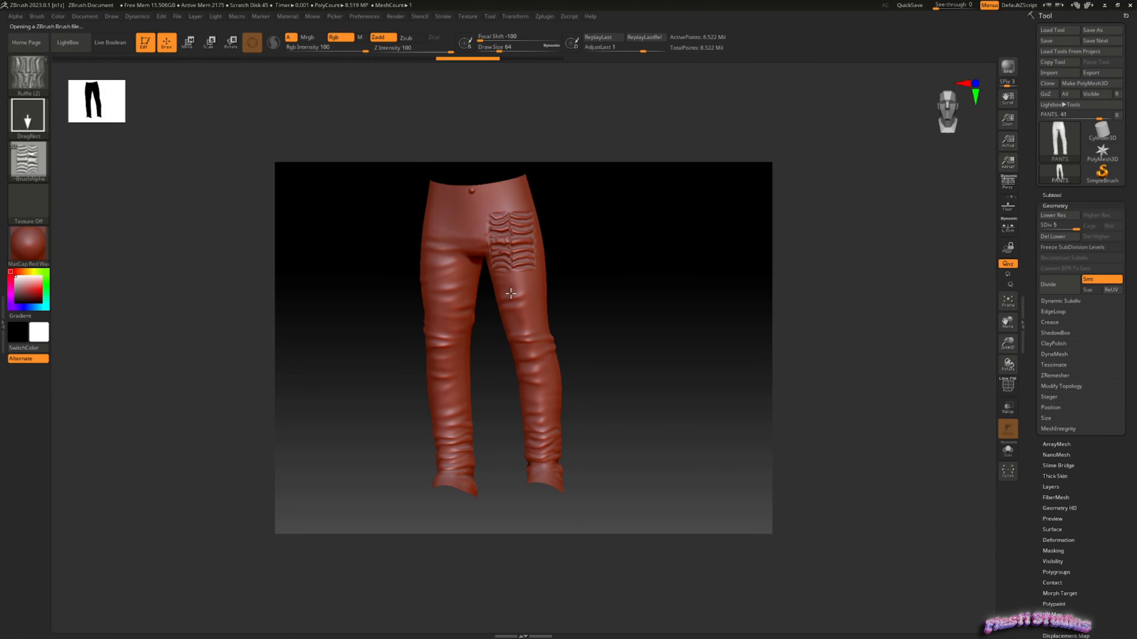
{"action": "key", "text": "ctrl"}
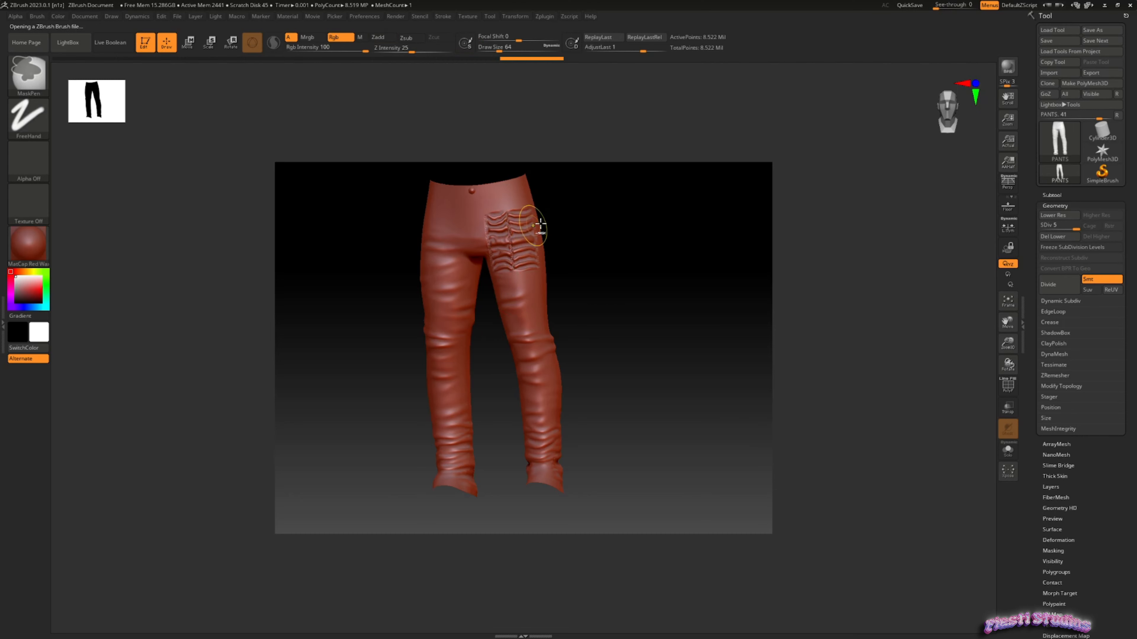
{"action": "key", "text": "ctrl+z"}
Load the Tension (8) brush and stamp fabric folds on the wearer's left lower leg and upper thigh.
{"action": "left_click", "coordinate": [67, 42]}
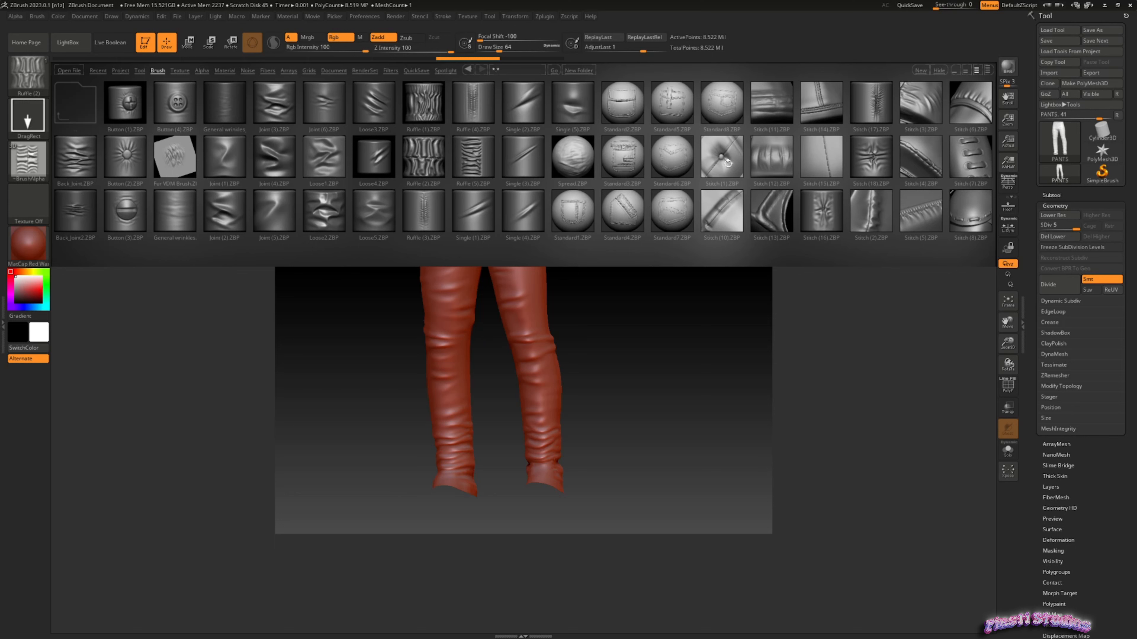
{"action": "left_click_drag", "start_coordinate": [716, 161], "coordinate": [635, 162]}
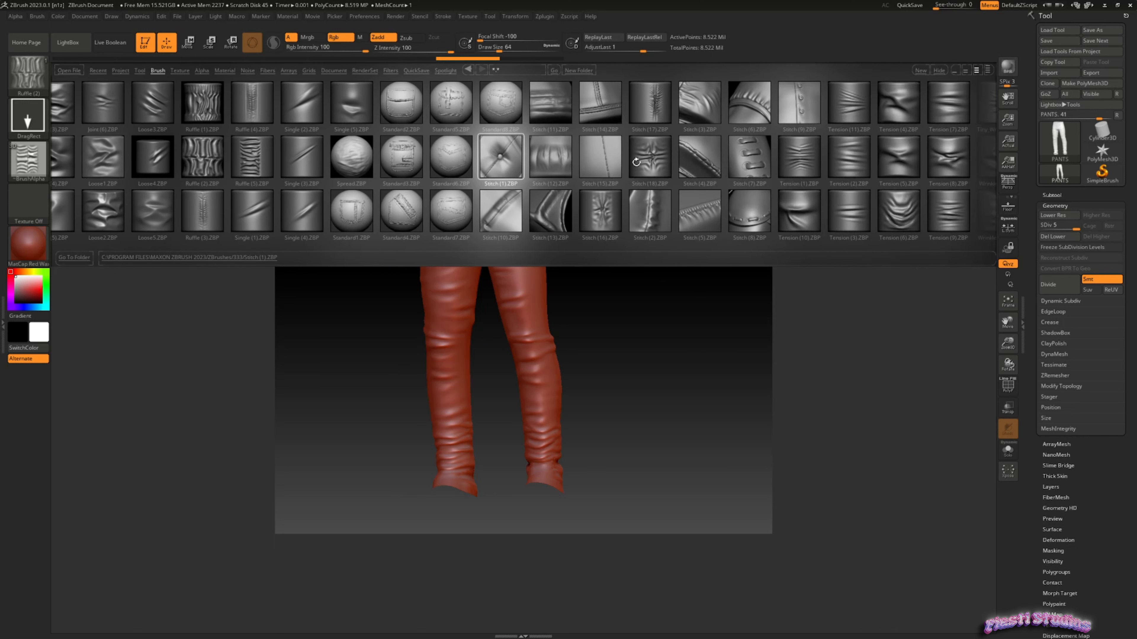
{"action": "left_click_drag", "start_coordinate": [748, 164], "coordinate": [683, 169]}
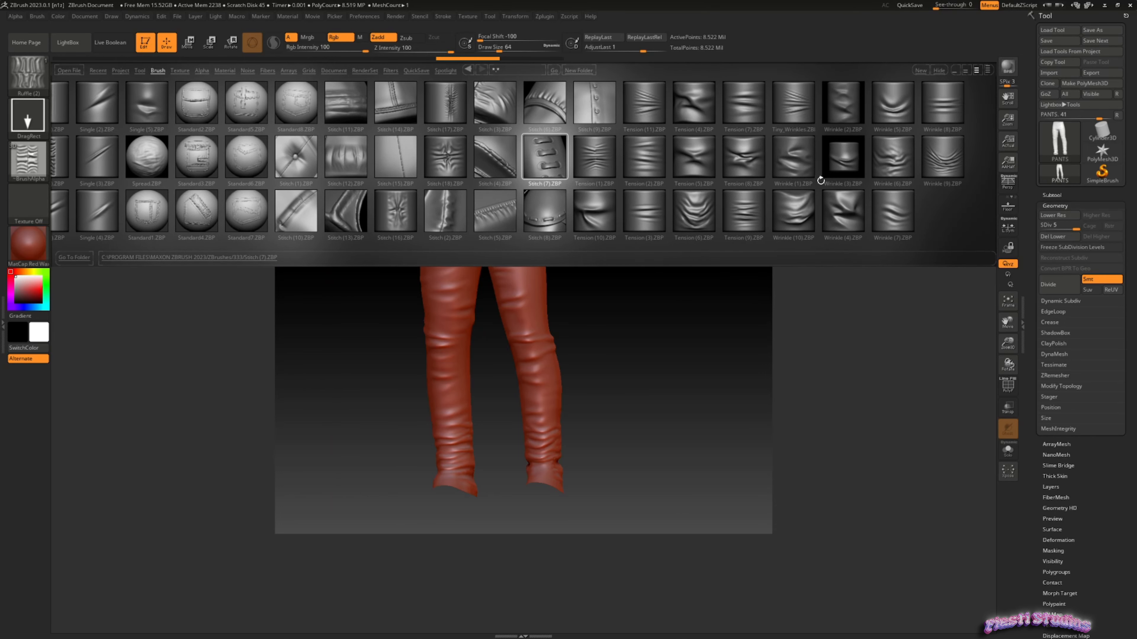
{"action": "double_click", "coordinate": [757, 172]}
{"action": "left_click_drag", "start_coordinate": [576, 422], "coordinate": [608, 384]}
{"action": "left_click_drag", "start_coordinate": [519, 396], "coordinate": [515, 446]}
{"action": "mouse_move", "coordinate": [549, 401]}
{"action": "left_mouse_down"}
{"action": "mouse_move", "coordinate": [507, 408]}
{"action": "mouse_move", "coordinate": [560, 412]}
{"action": "left_mouse_up"}
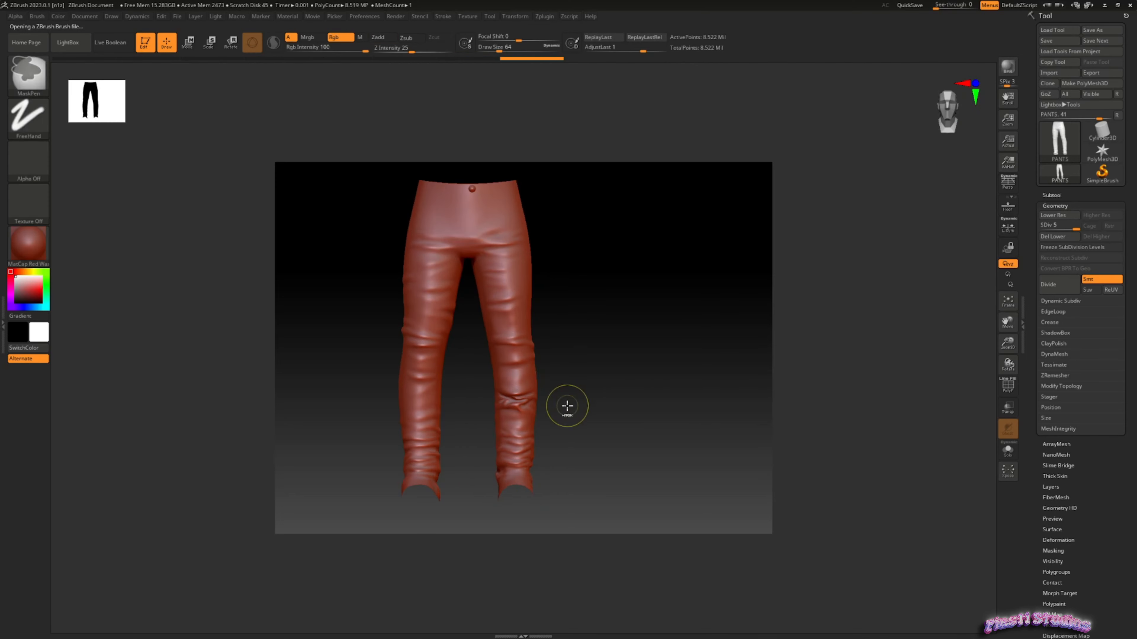
{"action": "left_click_drag", "start_coordinate": [513, 262], "coordinate": [512, 316]}
{"action": "right_click_drag", "start_coordinate": [513, 316], "coordinate": [548, 306]}
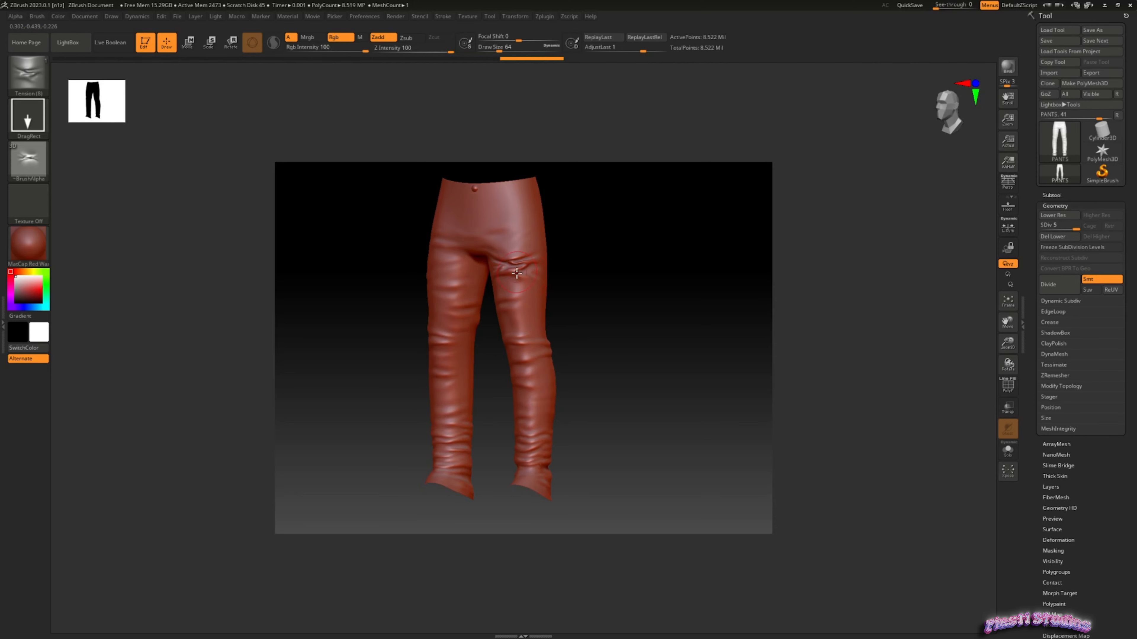
Browse the clothing brushes in the 333 folder and load the Standard3 brush.
{"action": "left_click", "coordinate": [74, 47]}
{"action": "mouse_move", "coordinate": [878, 159]}
{"action": "left_mouse_down"}
{"action": "mouse_move", "coordinate": [662, 156]}
{"action": "mouse_move", "coordinate": [376, 184]}
{"action": "left_mouse_up"}
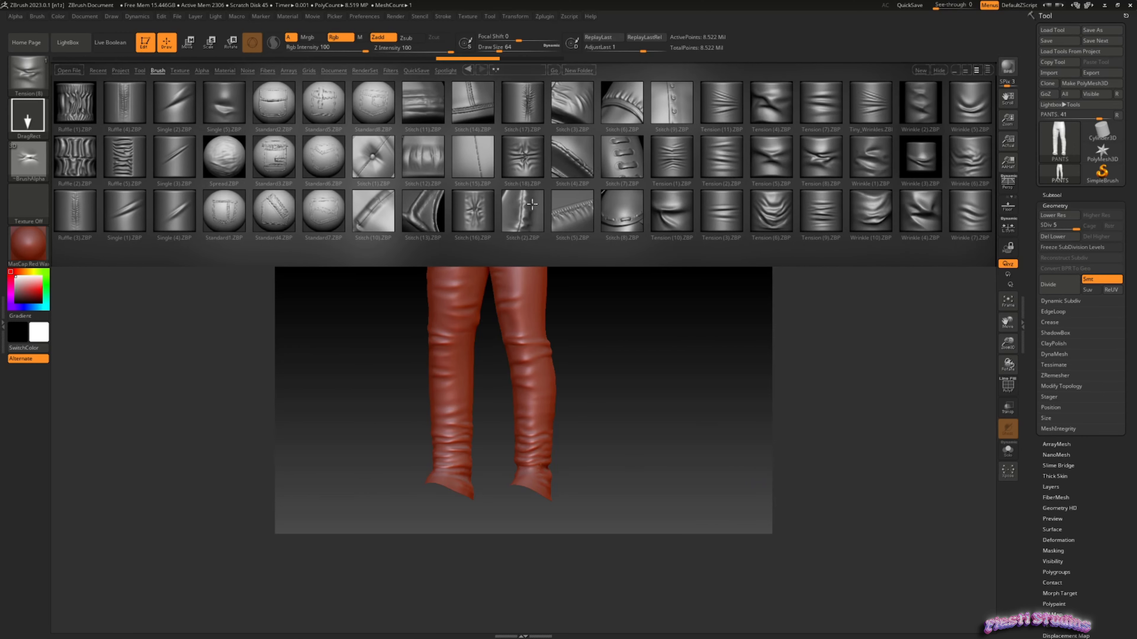
{"action": "left_click_drag", "start_coordinate": [808, 185], "coordinate": [637, 172]}
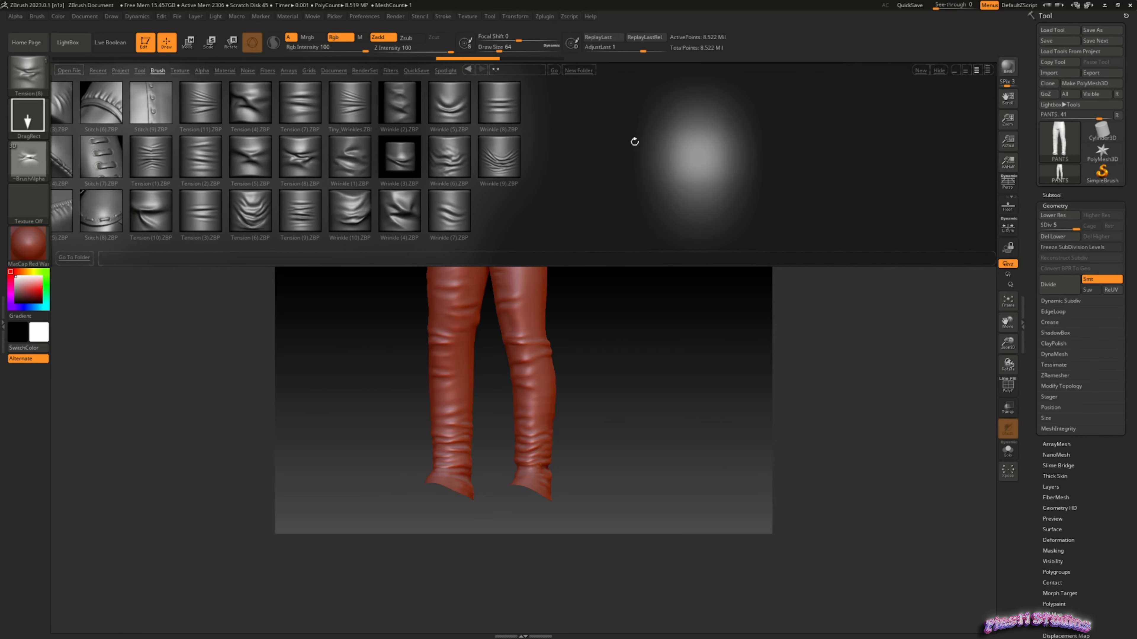
{"action": "left_click_drag", "start_coordinate": [315, 140], "coordinate": [453, 112]}
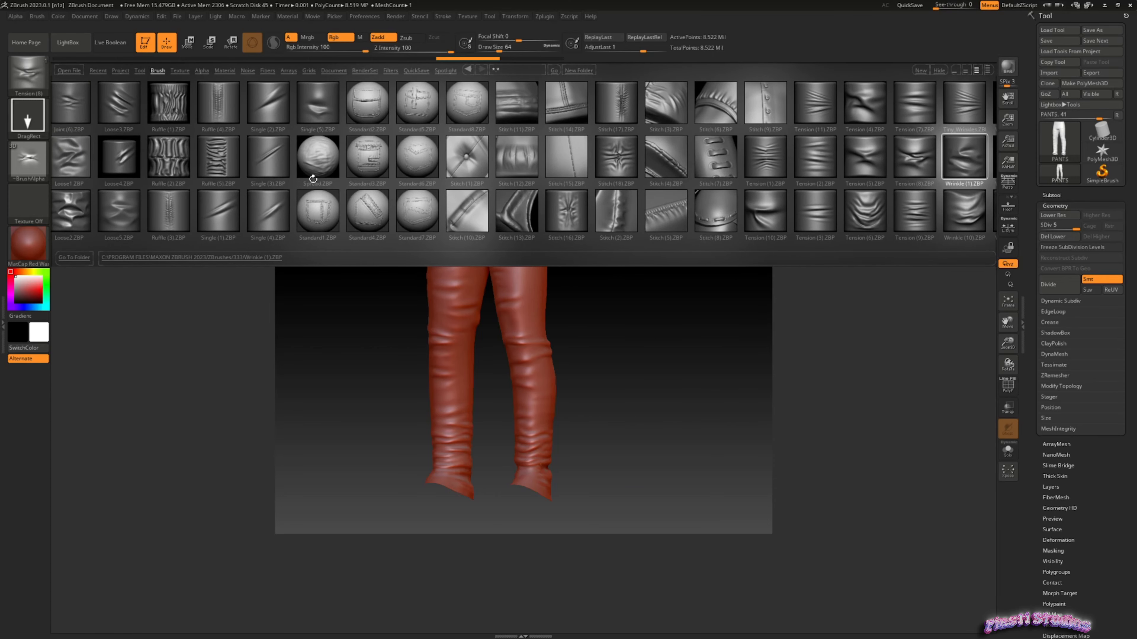
{"action": "double_click", "coordinate": [362, 166]}
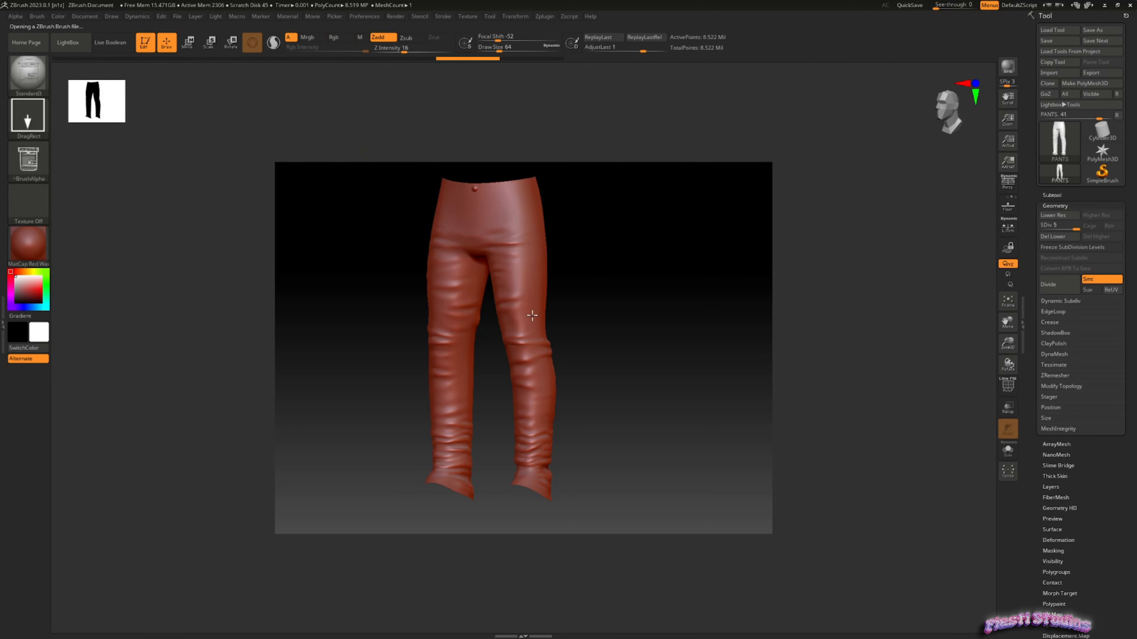
{"action": "right_click_drag", "start_coordinate": [532, 316], "coordinate": [508, 360]}
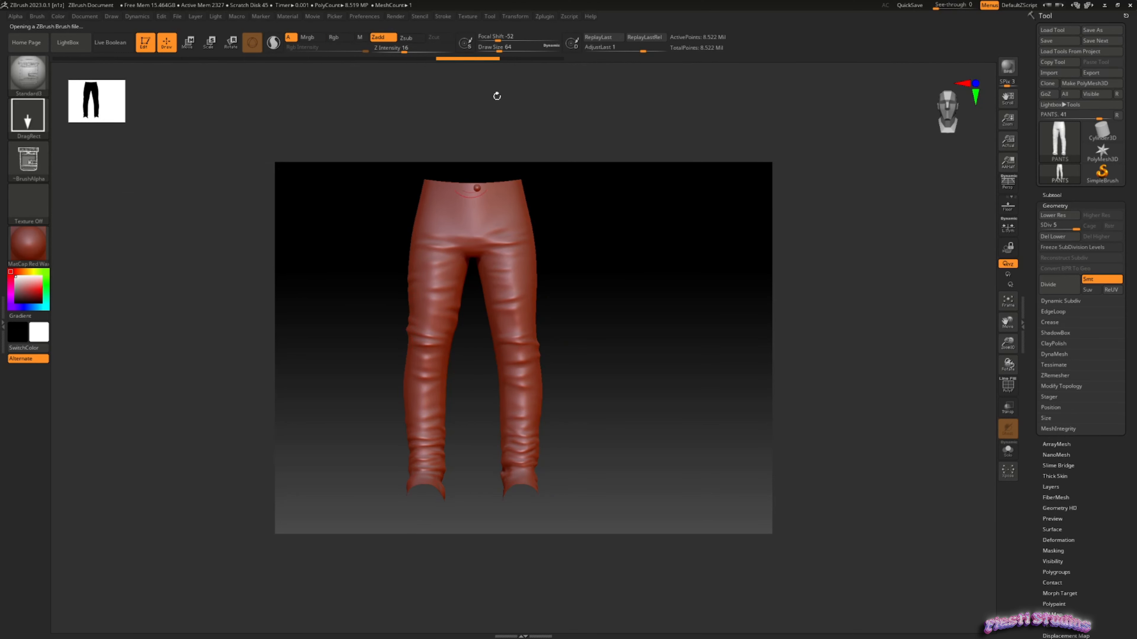
{"action": "left_click", "coordinate": [522, 19]}
{"action": "left_click_drag", "start_coordinate": [550, 254], "coordinate": [491, 250], "text": "shift"}
{"action": "left_click_drag", "start_coordinate": [584, 292], "coordinate": [557, 290], "text": "shift"}
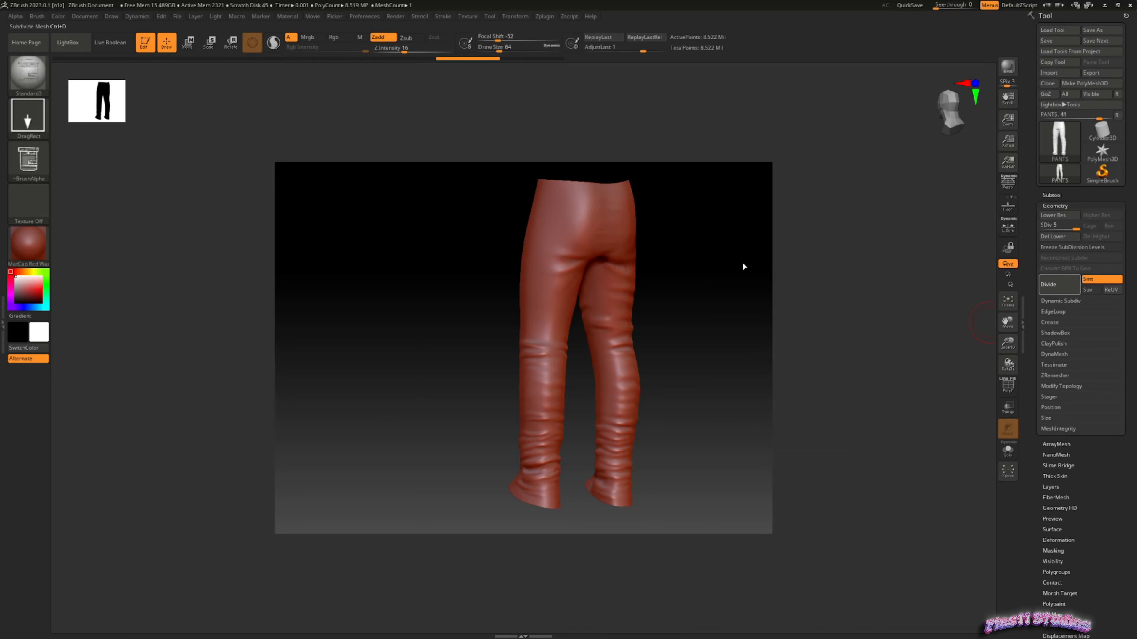
{"action": "key", "text": "ctrl+d"}
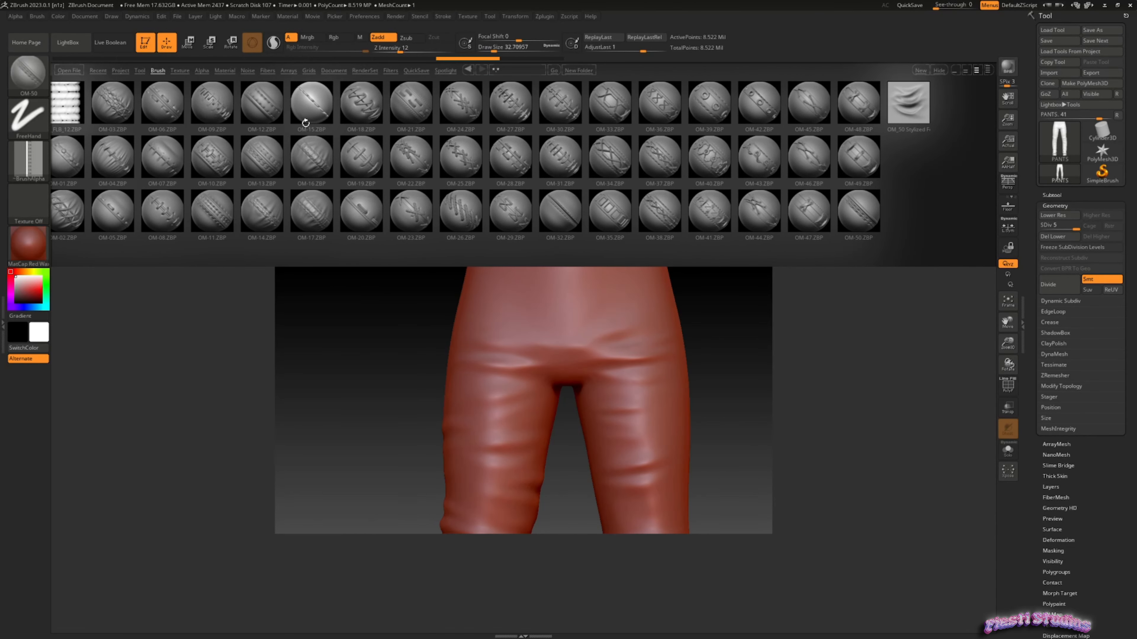
Find the cg-stitch-2 brush among the seam and stitch brushes in the brush library and load it.
{"action": "left_click", "coordinate": [162, 74]}
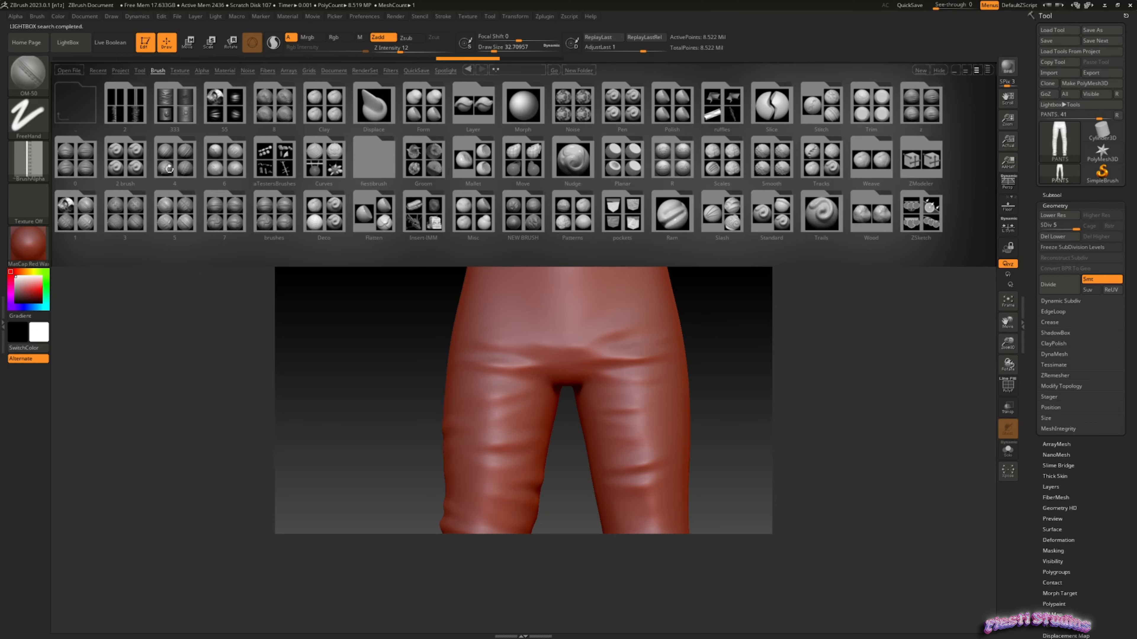
{"action": "double_click", "coordinate": [938, 96]}
{"action": "left_click", "coordinate": [160, 71]}
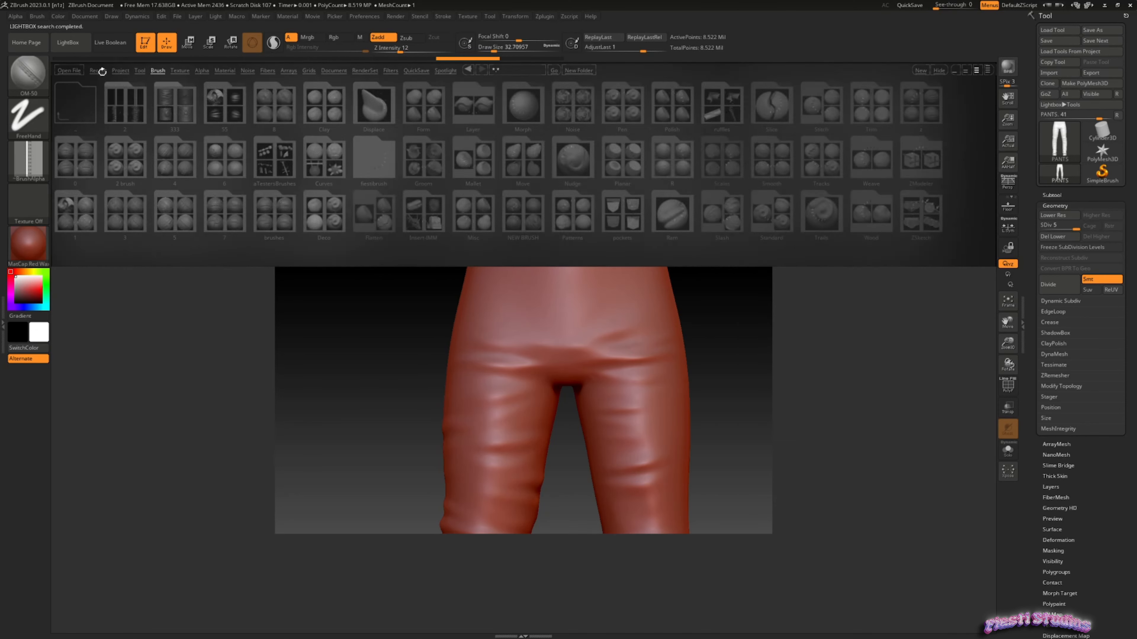
{"action": "double_click", "coordinate": [74, 163]}
{"action": "left_click_drag", "start_coordinate": [621, 119], "coordinate": [409, 170]}
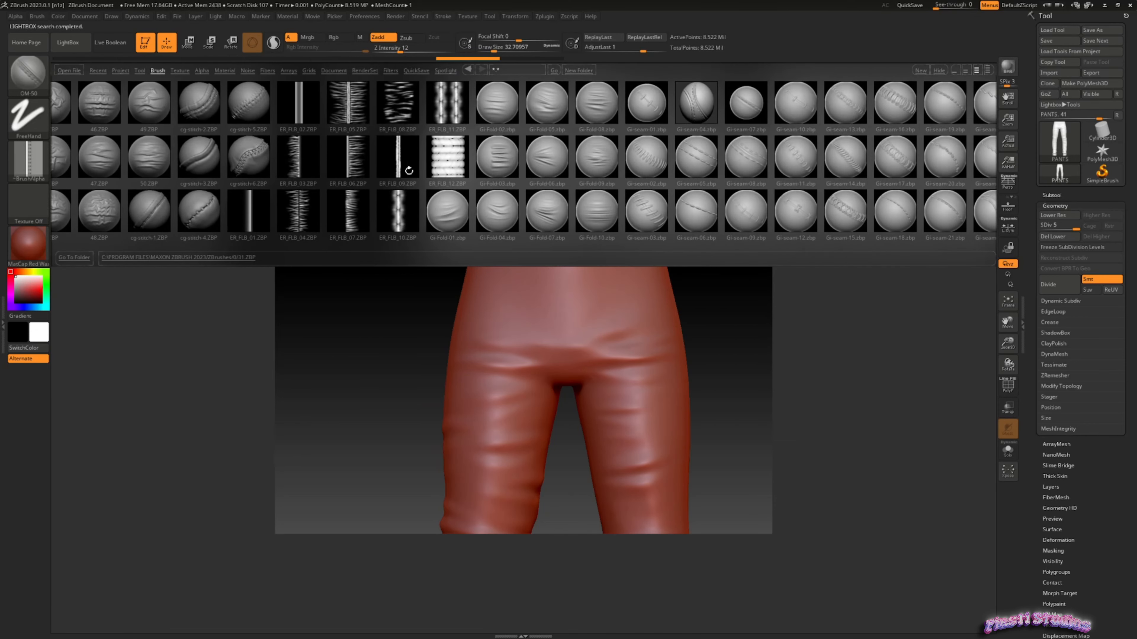
{"action": "mouse_move", "coordinate": [623, 159]}
{"action": "left_mouse_down"}
{"action": "mouse_move", "coordinate": [479, 182]}
{"action": "mouse_move", "coordinate": [557, 179]}
{"action": "left_mouse_up"}
{"action": "left_click_drag", "start_coordinate": [692, 172], "coordinate": [434, 182]}
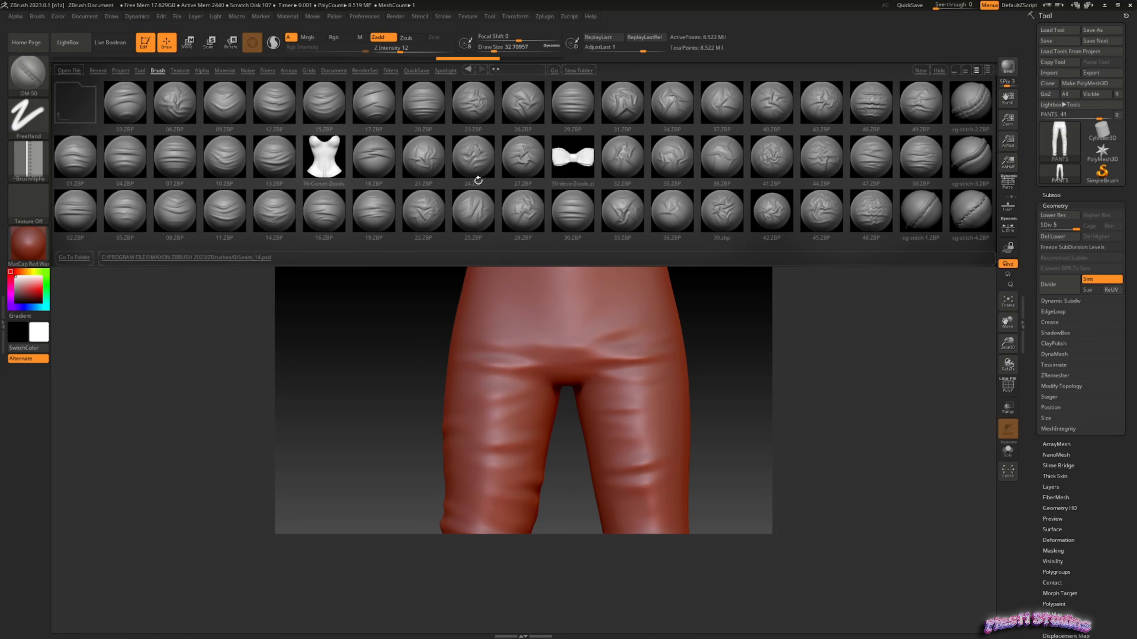
{"action": "left_click_drag", "start_coordinate": [613, 183], "coordinate": [470, 202]}
{"action": "double_click", "coordinate": [694, 106]}
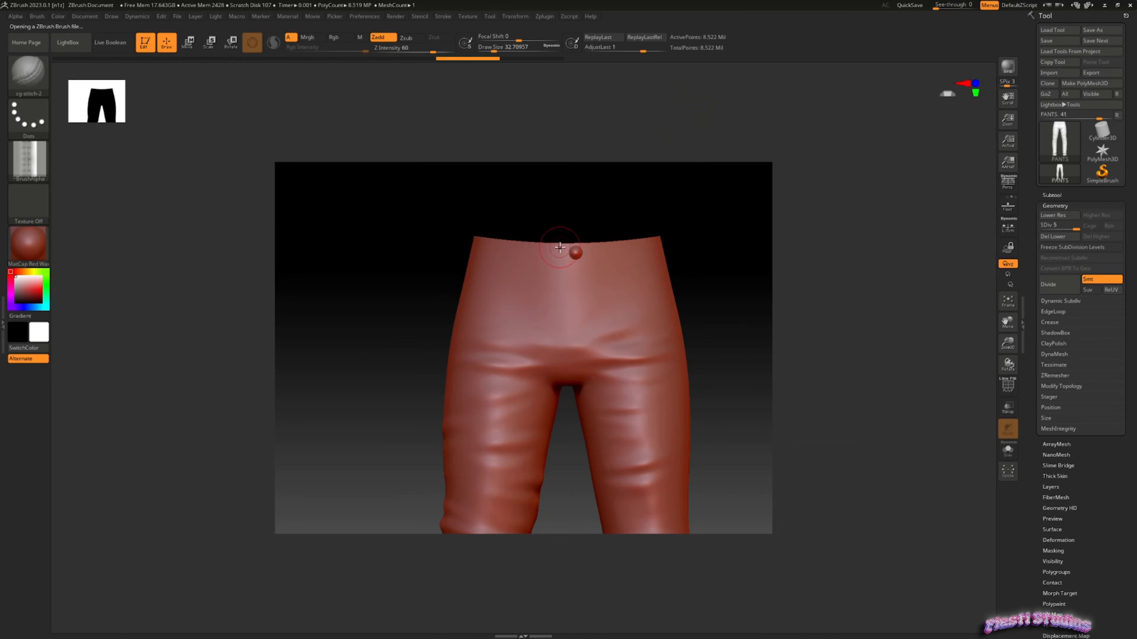
Test the stitch brush with a short stroke at the front waistband beside the button, and undo it.
{"action": "left_click_drag", "start_coordinate": [562, 244], "coordinate": [554, 262]}
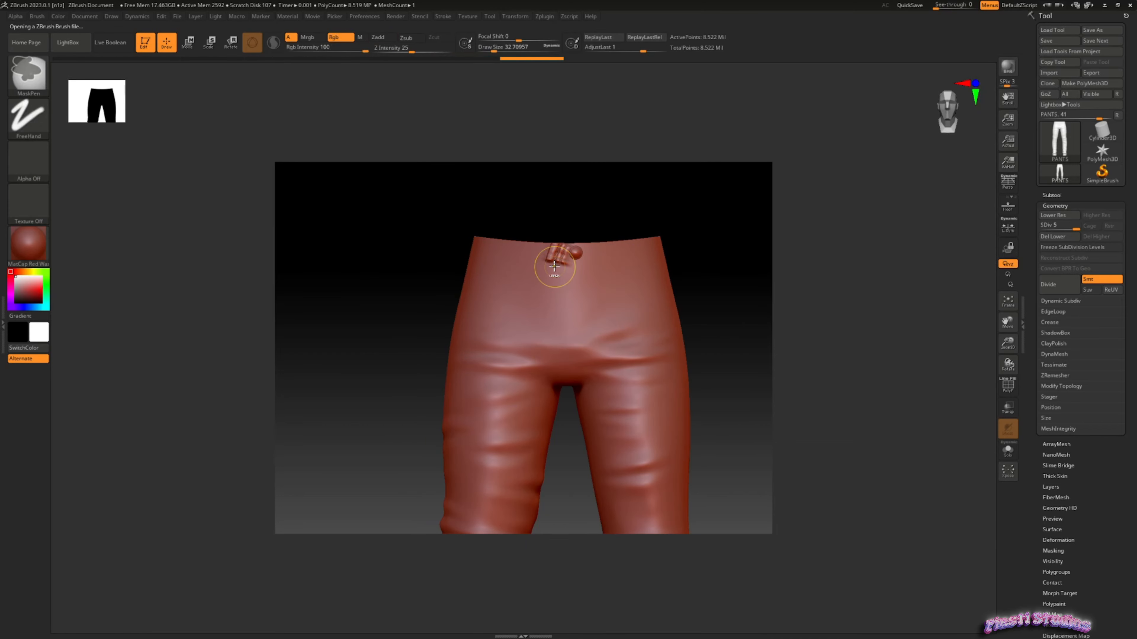
{"action": "key", "text": "ctrl+z"}
{"action": "left_click", "coordinate": [69, 45]}
{"action": "left_click", "coordinate": [69, 42]}
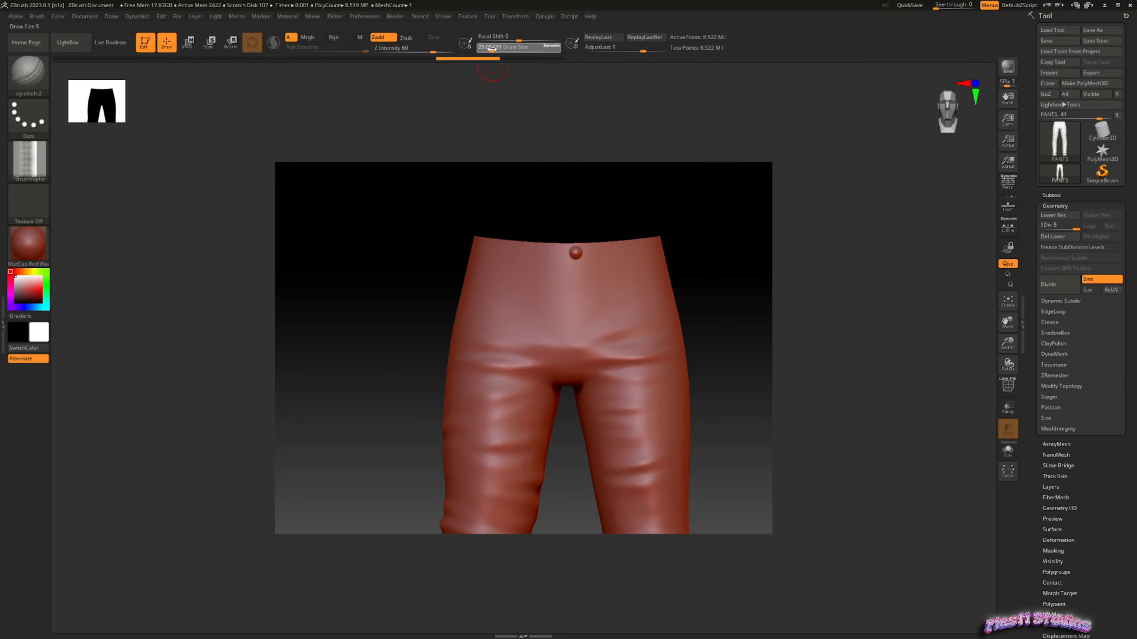
Set the stitch brush's draw size to about 25, enable Lazy Mouse and adjust its radius.
{"action": "left_click_drag", "start_coordinate": [495, 50], "coordinate": [492, 49]}
{"action": "left_click", "coordinate": [445, 18]}
{"action": "left_click", "coordinate": [473, 193]}
{"action": "left_click", "coordinate": [503, 194]}
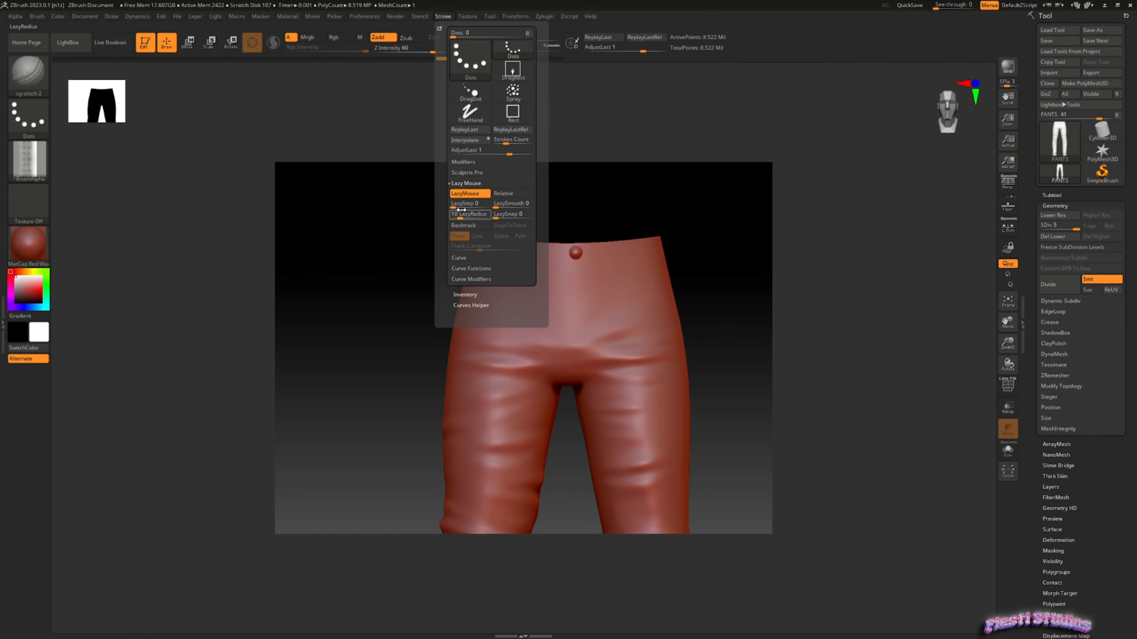
{"action": "mouse_move", "coordinate": [511, 206]}
{"action": "left_mouse_down"}
{"action": "mouse_move", "coordinate": [550, 209]}
{"action": "mouse_move", "coordinate": [565, 254]}
{"action": "left_mouse_up"}
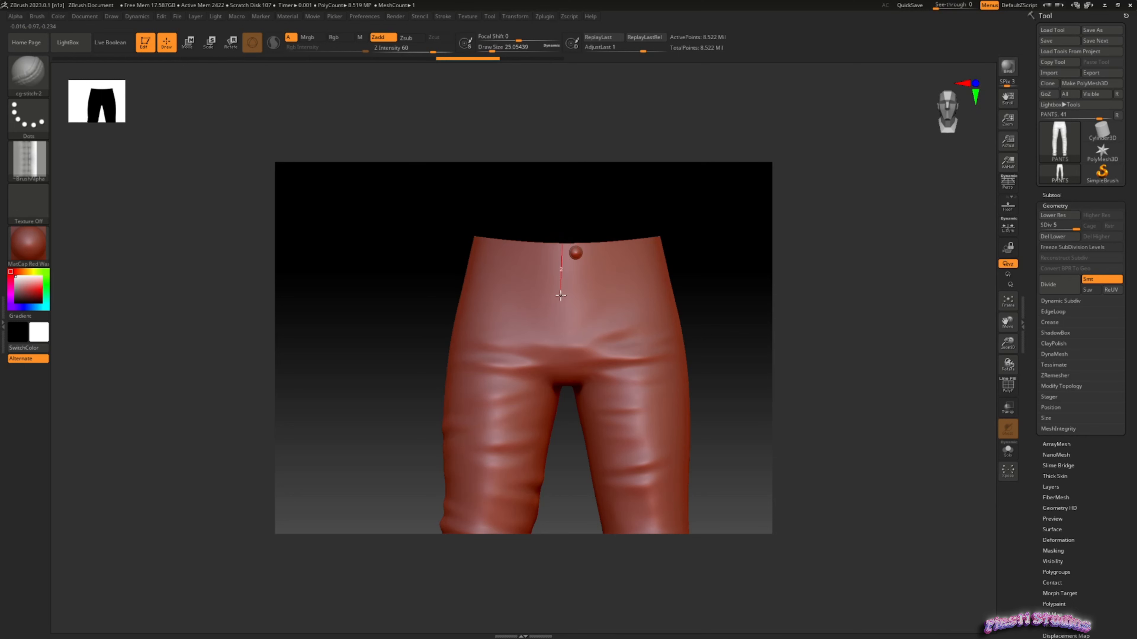
Try stitched seams down the front centre from the waistband, the second at Z Intensity 38, and undo them.
{"action": "left_click_drag", "start_coordinate": [563, 345], "coordinate": [564, 427]}
{"action": "mouse_move", "coordinate": [564, 427]}
{"action": "right_mouse_down"}
{"action": "mouse_move", "coordinate": [613, 417]}
{"action": "mouse_move", "coordinate": [569, 427]}
{"action": "right_mouse_up"}
{"action": "key", "text": "ctrl+z"}
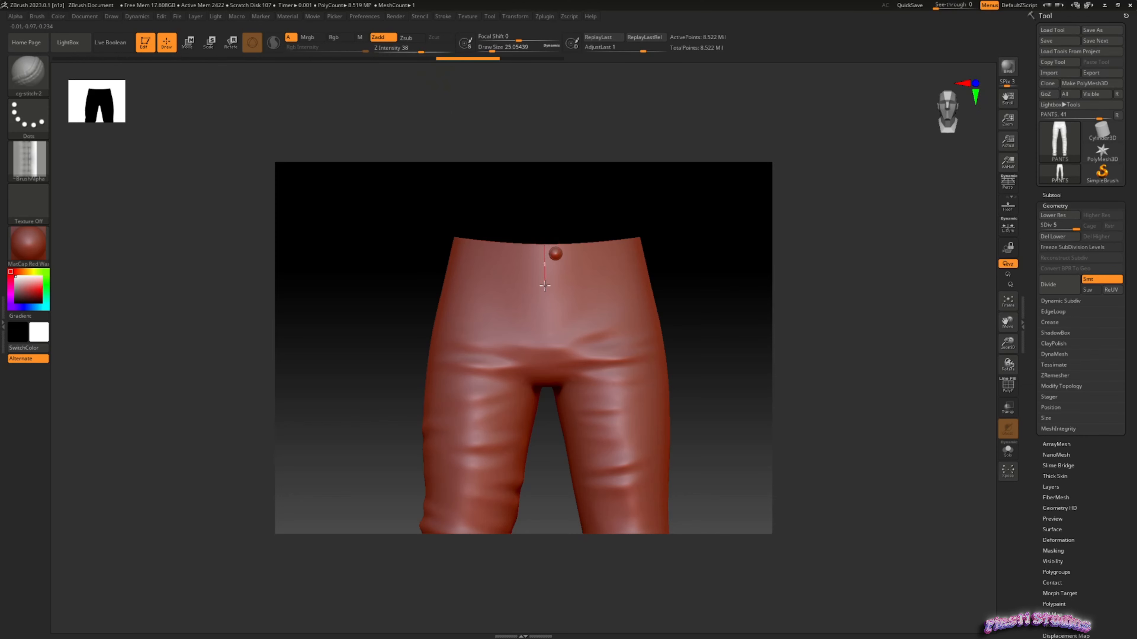
{"action": "left_click_drag", "start_coordinate": [543, 334], "coordinate": [550, 422]}
{"action": "right_click_drag", "start_coordinate": [550, 422], "coordinate": [558, 403]}
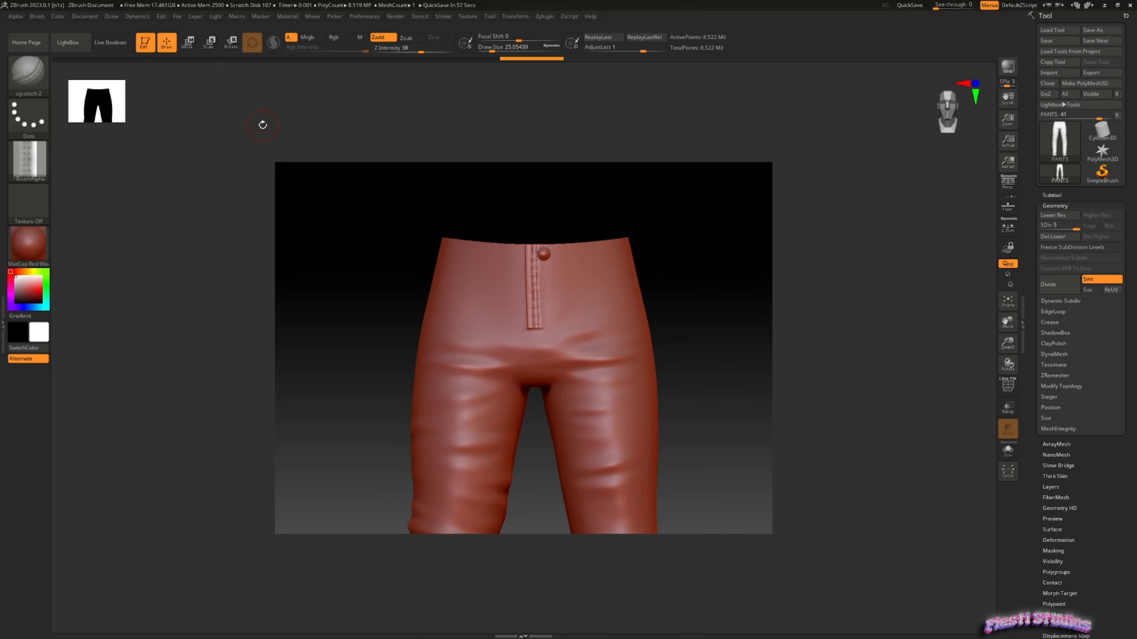
{"action": "key", "text": "ctrl+z"}
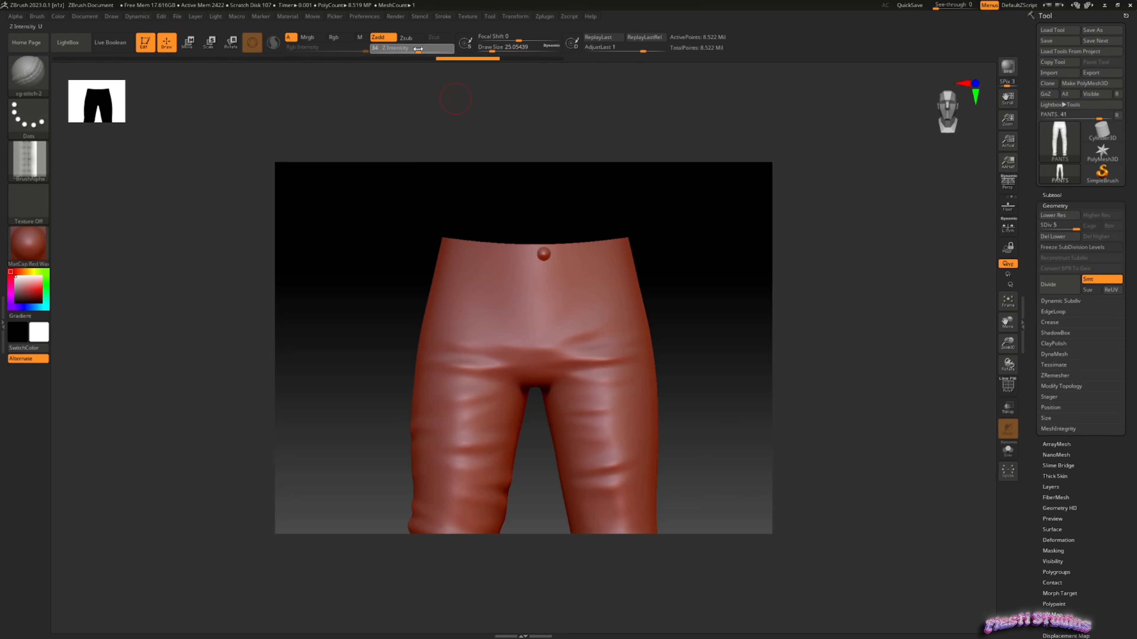
Sculpt a stitched seam down the front centre from waistband to crotch with draw size about 22 and Z Intensity 34.
{"action": "key", "text": "shift"}
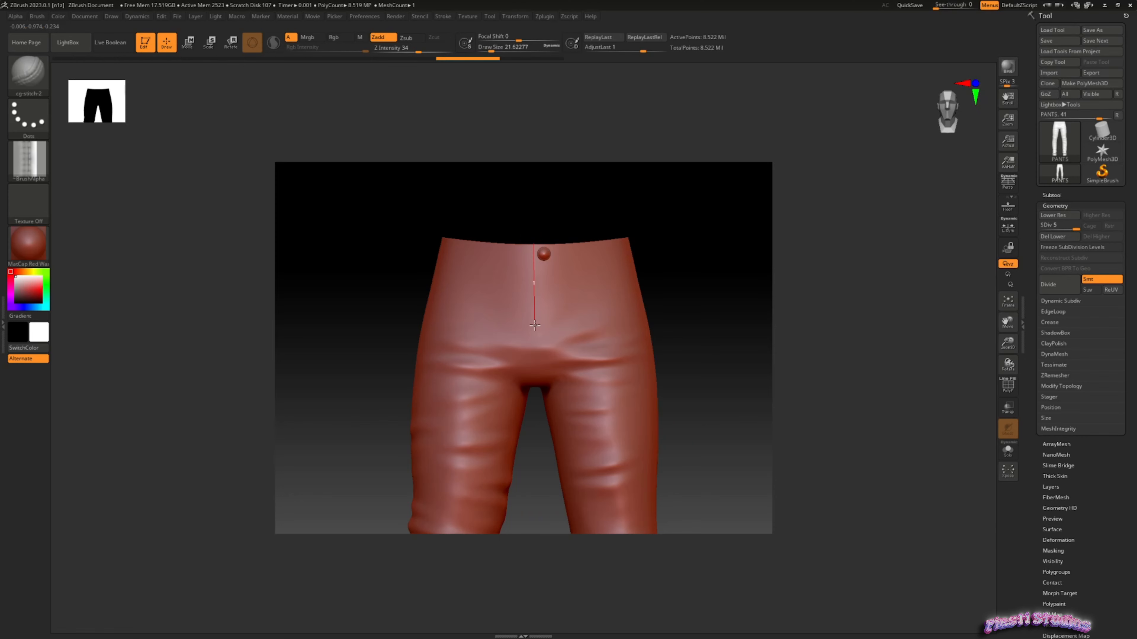
{"action": "left_click_drag", "start_coordinate": [535, 326], "coordinate": [536, 412]}
{"action": "mouse_move", "coordinate": [538, 463]}
{"action": "left_mouse_down"}
{"action": "mouse_move", "coordinate": [537, 484]}
{"action": "mouse_move", "coordinate": [527, 409]}
{"action": "left_mouse_up"}
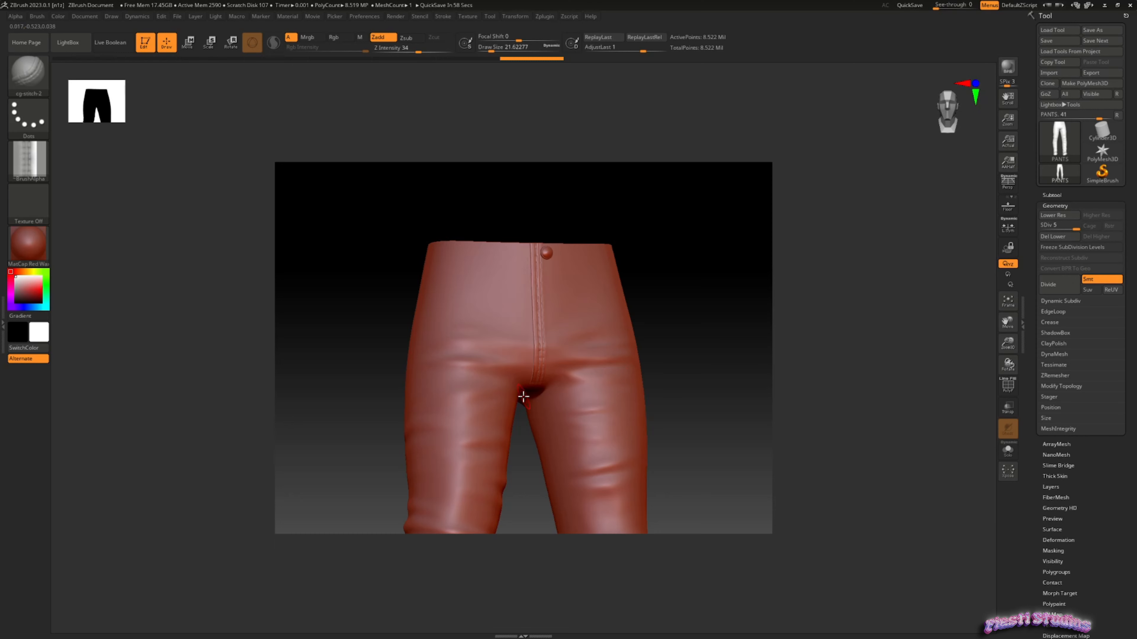
Try to continue the stitched seam along the underside of the crotch, and undo the stroke.
{"action": "right_click_drag", "start_coordinate": [473, 429], "coordinate": [467, 366]}
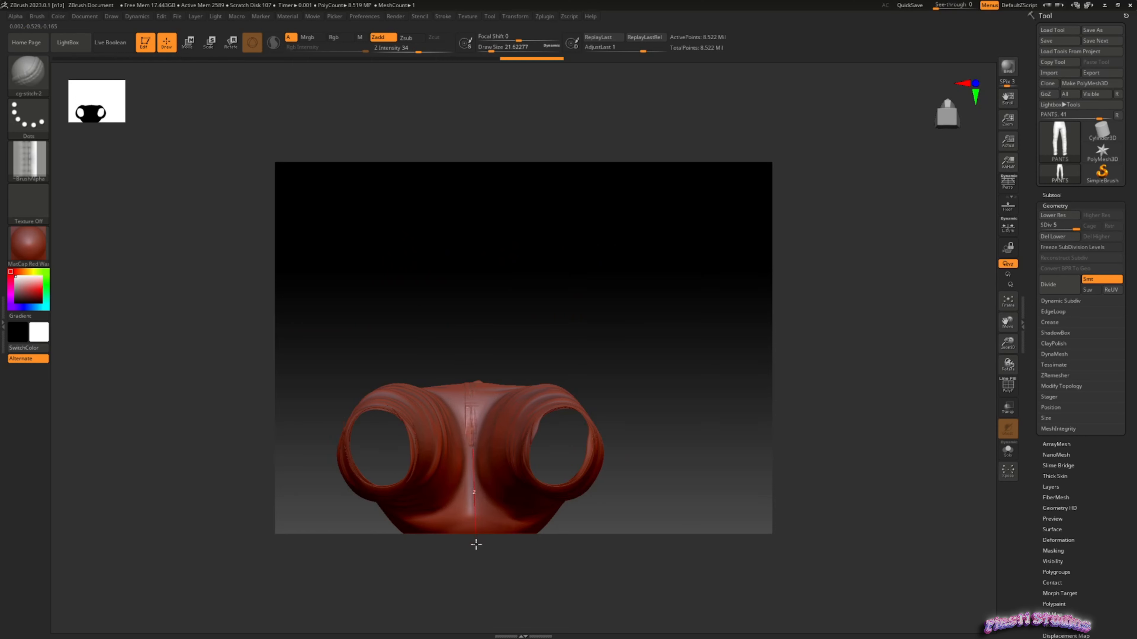
{"action": "left_click_drag", "start_coordinate": [476, 544], "coordinate": [477, 550]}
{"action": "key", "text": "ctrl+z"}
Set the draw size to about 16 and sculpt the stitched seam along the underside of the crotch.
{"action": "left_click_drag", "start_coordinate": [1008, 322], "coordinate": [1036, 256]}
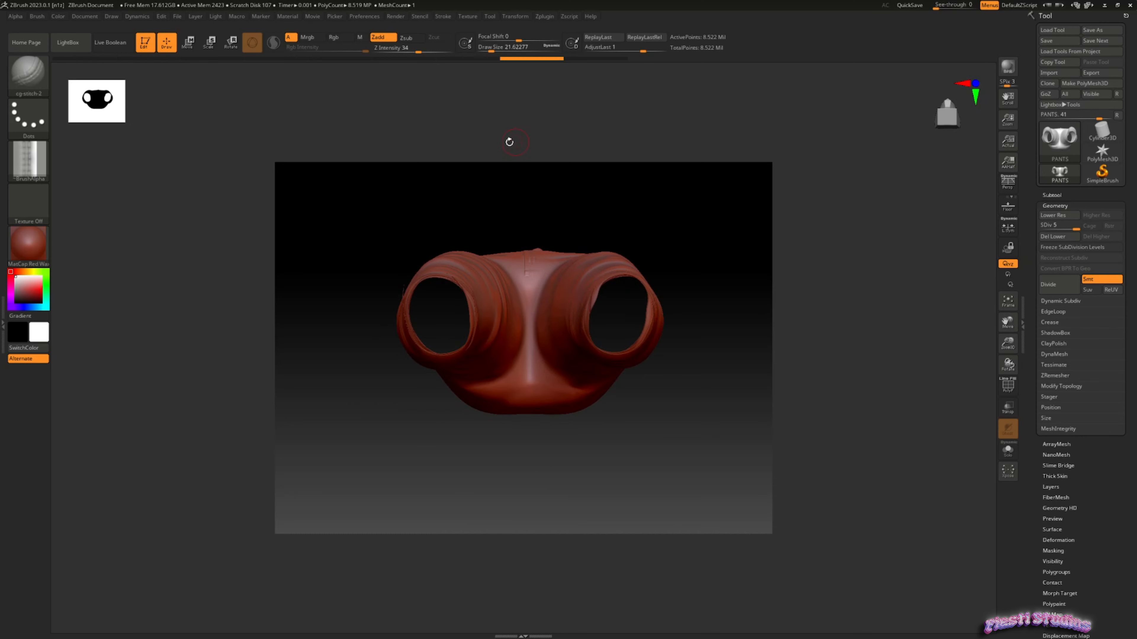
{"action": "left_click_drag", "start_coordinate": [492, 49], "coordinate": [489, 50]}
{"action": "left_click_drag", "start_coordinate": [529, 275], "coordinate": [528, 321]}
{"action": "left_click_drag", "start_coordinate": [528, 482], "coordinate": [529, 481]}
{"action": "mouse_move", "coordinate": [545, 406]}
{"action": "right_mouse_down"}
{"action": "mouse_move", "coordinate": [576, 378]}
{"action": "mouse_move", "coordinate": [543, 364]}
{"action": "mouse_move", "coordinate": [539, 264]}
{"action": "right_mouse_up"}
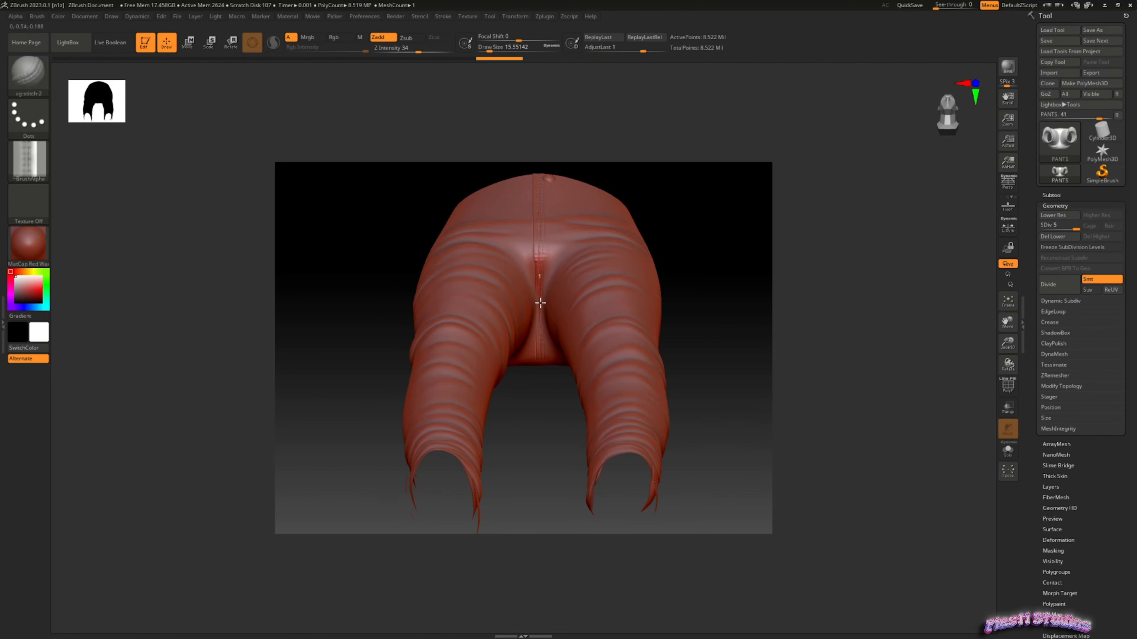
{"action": "left_click_drag", "start_coordinate": [539, 376], "coordinate": [540, 376]}
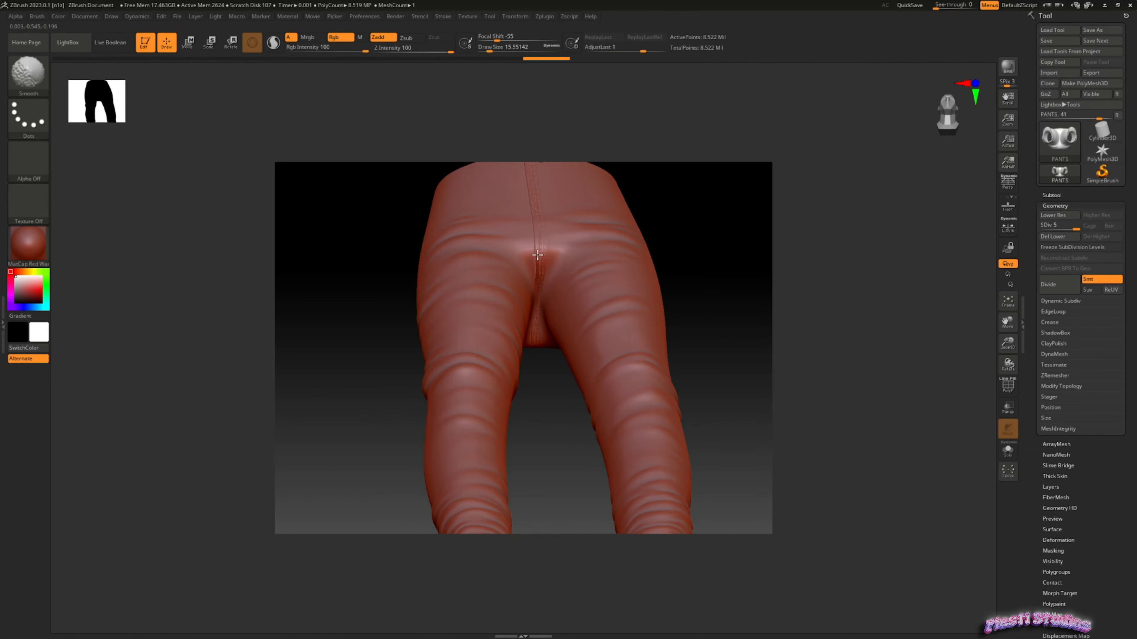
Try to extend the seam from the crotch towards the back, and undo the last two strokes.
{"action": "right_click_drag", "start_coordinate": [568, 297], "coordinate": [575, 288]}
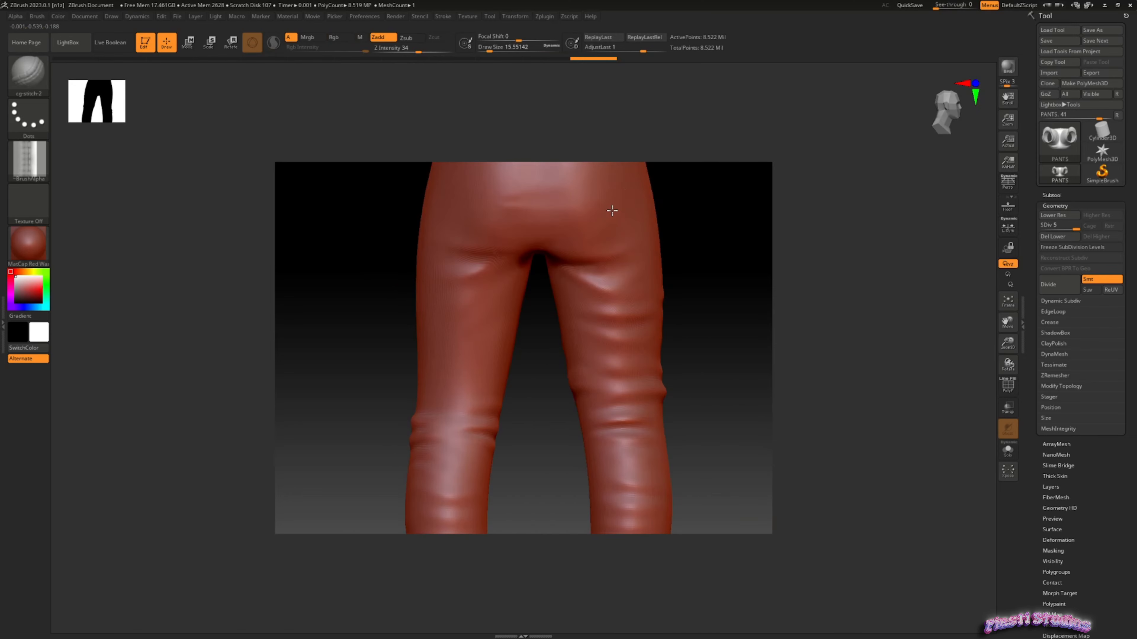
{"action": "mouse_move", "coordinate": [946, 330]}
{"action": "right_mouse_down"}
{"action": "mouse_move", "coordinate": [604, 384]}
{"action": "mouse_move", "coordinate": [598, 362]}
{"action": "right_mouse_up"}
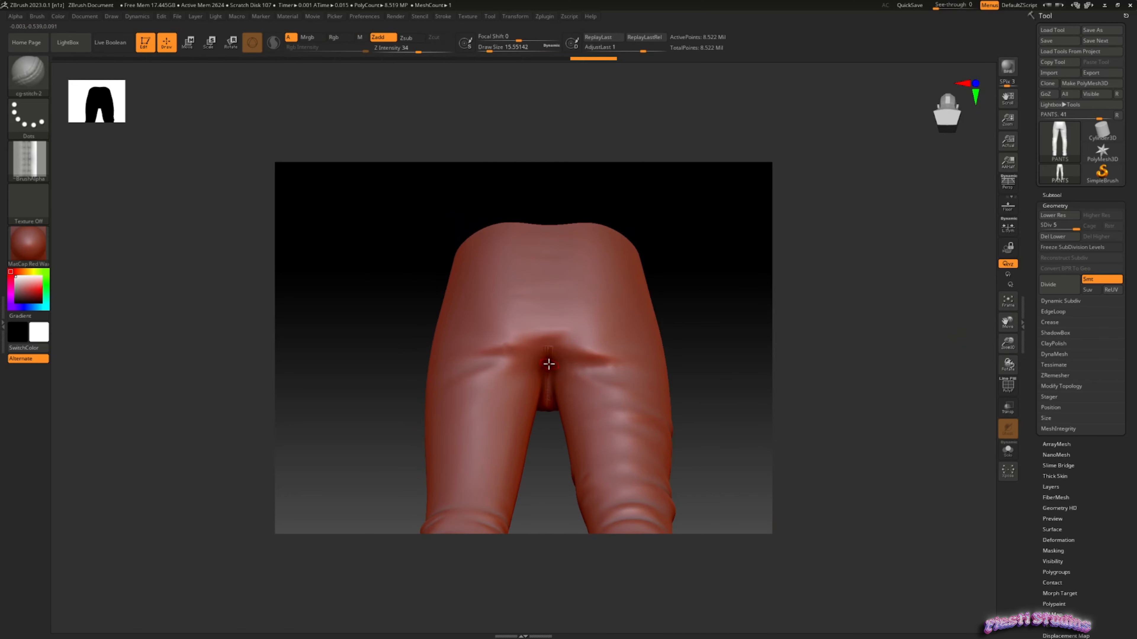
{"action": "left_click_drag", "start_coordinate": [550, 364], "coordinate": [588, 358]}
{"action": "key", "text": "ctrl+z"}
{"action": "key", "text": "ctrl+z"}
Set the Z Intensity to 41 and sculpt the stitched seam along the underside from the front seam towards the back.
{"action": "right_click_drag", "start_coordinate": [588, 358], "coordinate": [630, 313]}
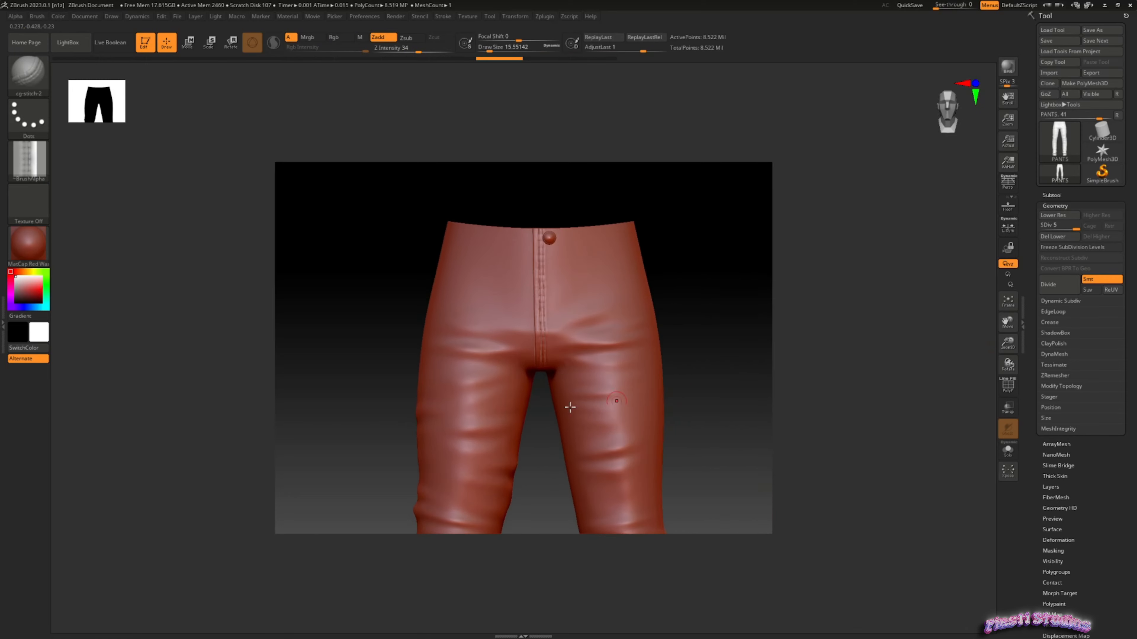
{"action": "mouse_move", "coordinate": [572, 406]}
{"action": "right_mouse_down"}
{"action": "mouse_move", "coordinate": [545, 334]}
{"action": "mouse_move", "coordinate": [631, 318]}
{"action": "mouse_move", "coordinate": [525, 98]}
{"action": "right_mouse_up"}
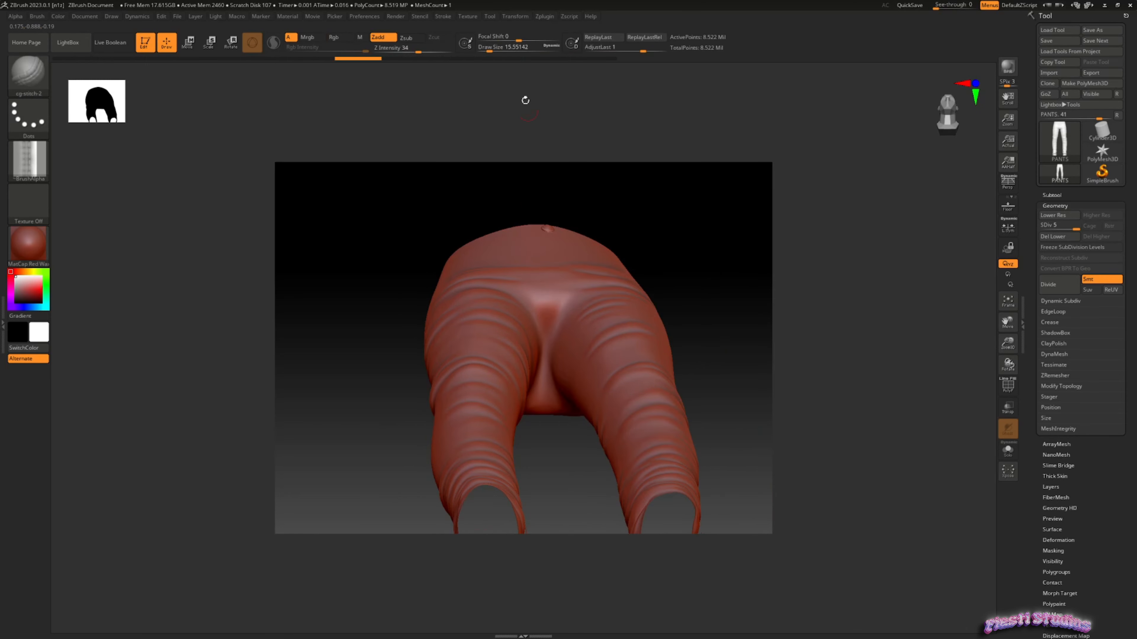
{"action": "left_click", "coordinate": [410, 59]}
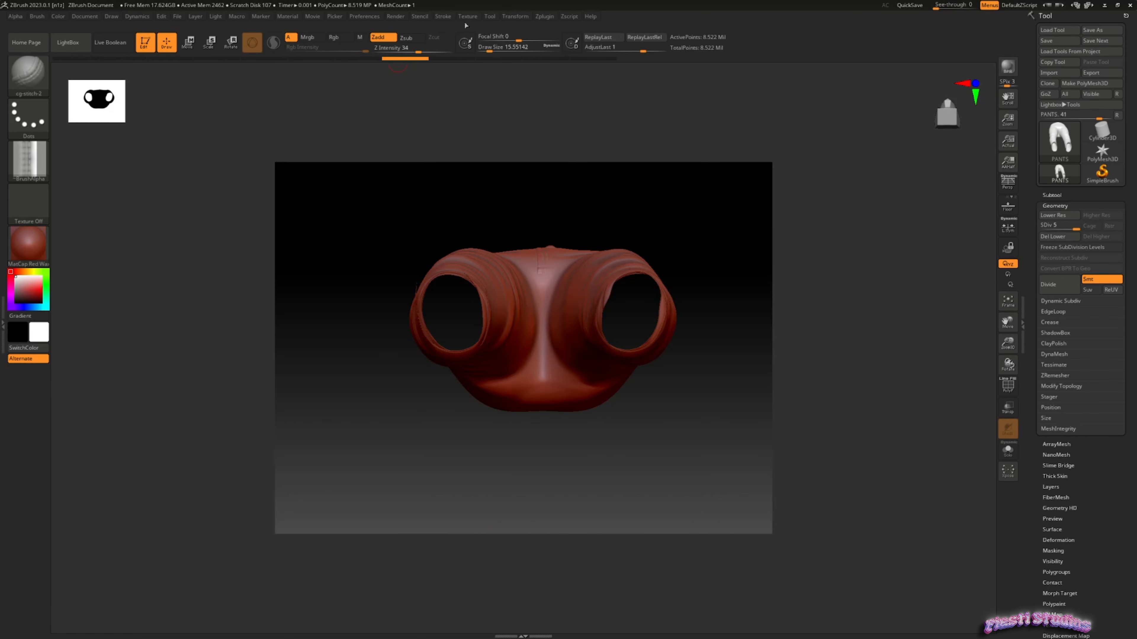
{"action": "left_click", "coordinate": [422, 47]}
{"action": "left_click_drag", "start_coordinate": [541, 344], "coordinate": [543, 374]}
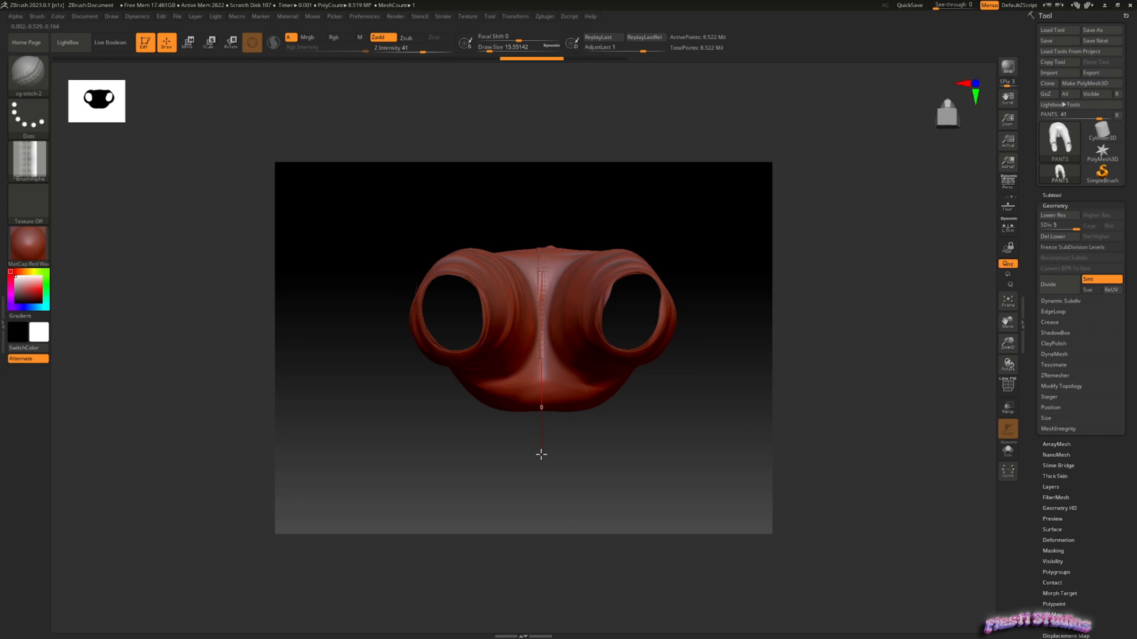
Continue the stitched seam along the back centre of the pants from the crotch to the waistband edge.
{"action": "left_click_drag", "start_coordinate": [539, 492], "coordinate": [540, 377]}
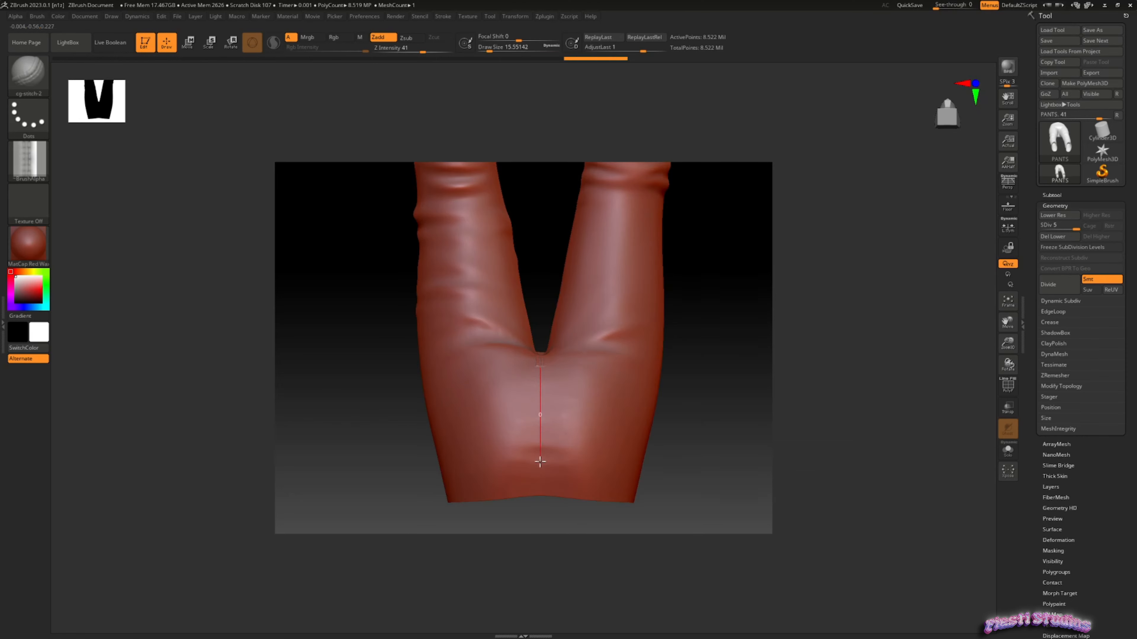
{"action": "left_click_drag", "start_coordinate": [540, 462], "coordinate": [540, 488]}
{"action": "left_click_drag", "start_coordinate": [560, 499], "coordinate": [567, 452]}
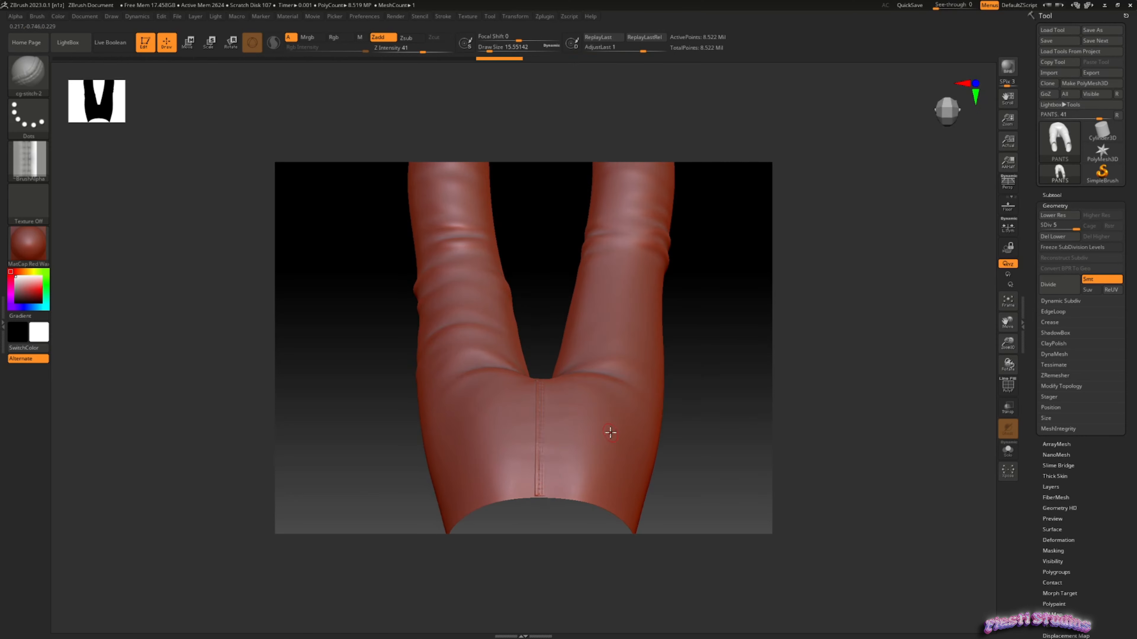
{"action": "left_click_drag", "start_coordinate": [562, 511], "coordinate": [559, 421]}
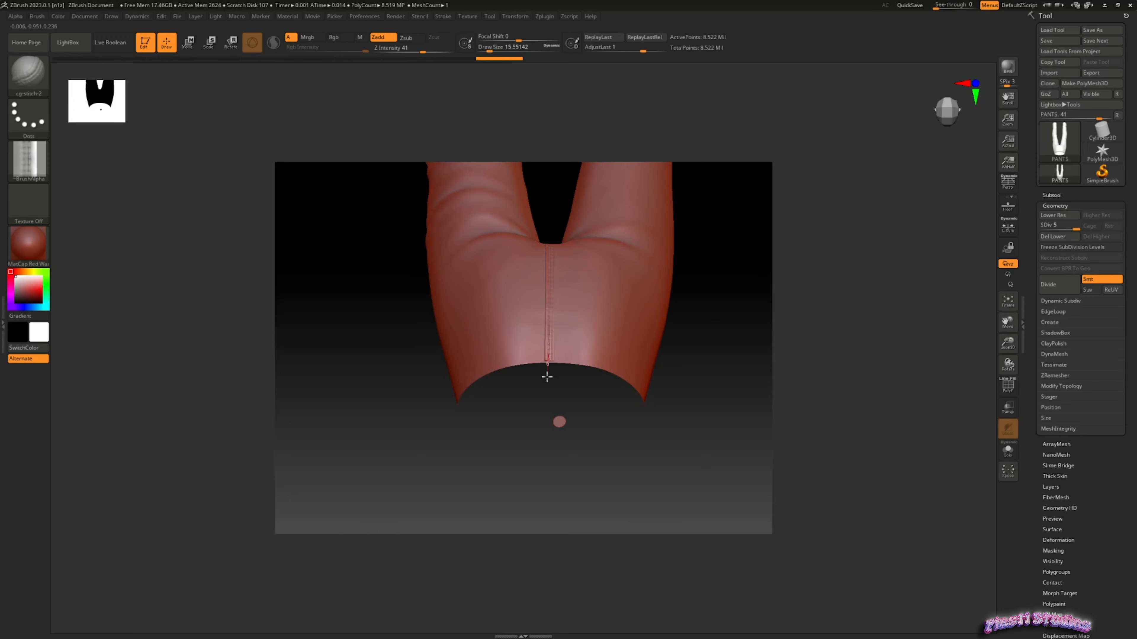
Turn the pants to the front and load the Stitch (6) brush from the clothing brush library.
{"action": "left_click_drag", "start_coordinate": [551, 462], "coordinate": [611, 371]}
{"action": "left_click", "coordinate": [68, 42]}
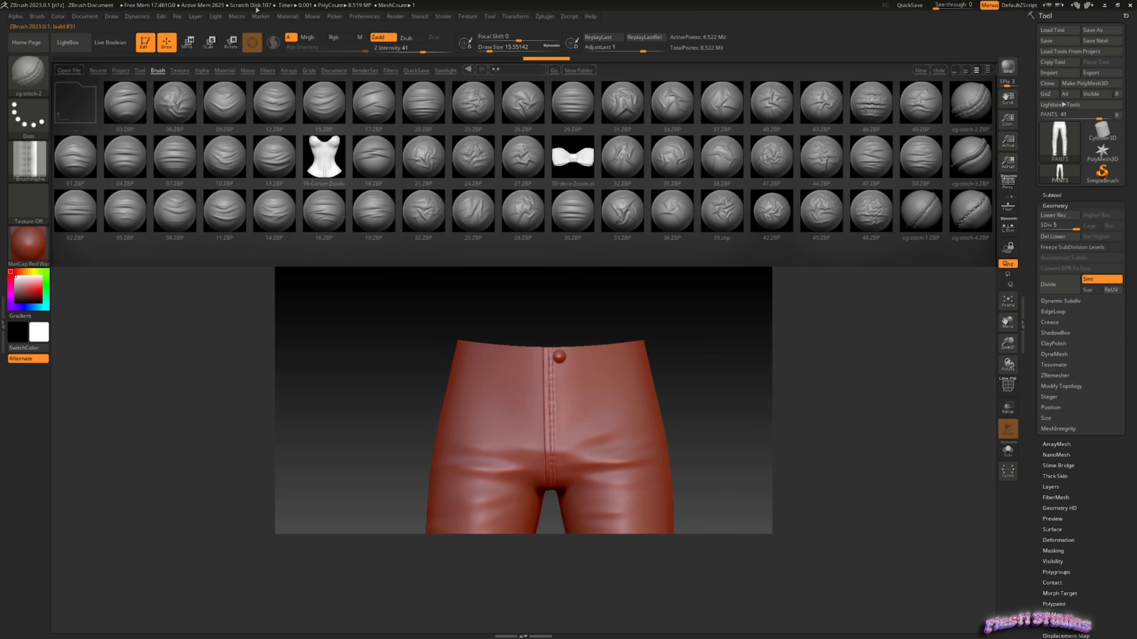
{"action": "mouse_move", "coordinate": [796, 110]}
{"action": "left_mouse_down"}
{"action": "mouse_move", "coordinate": [515, 108]}
{"action": "mouse_move", "coordinate": [431, 144]}
{"action": "mouse_move", "coordinate": [214, 169]}
{"action": "left_mouse_up"}
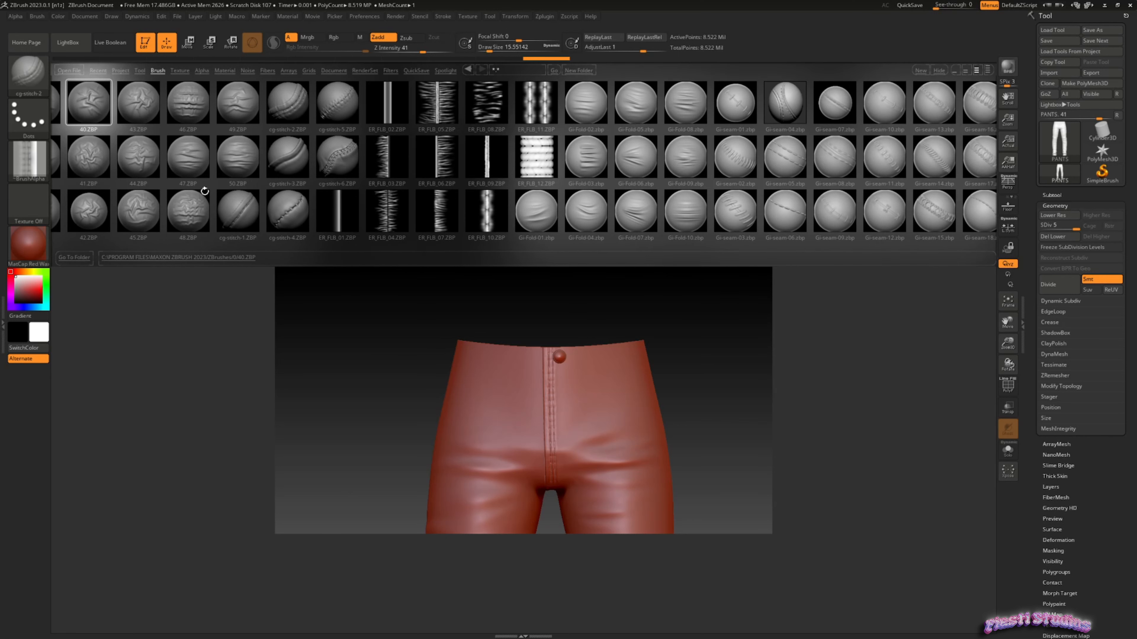
{"action": "left_click", "coordinate": [158, 73]}
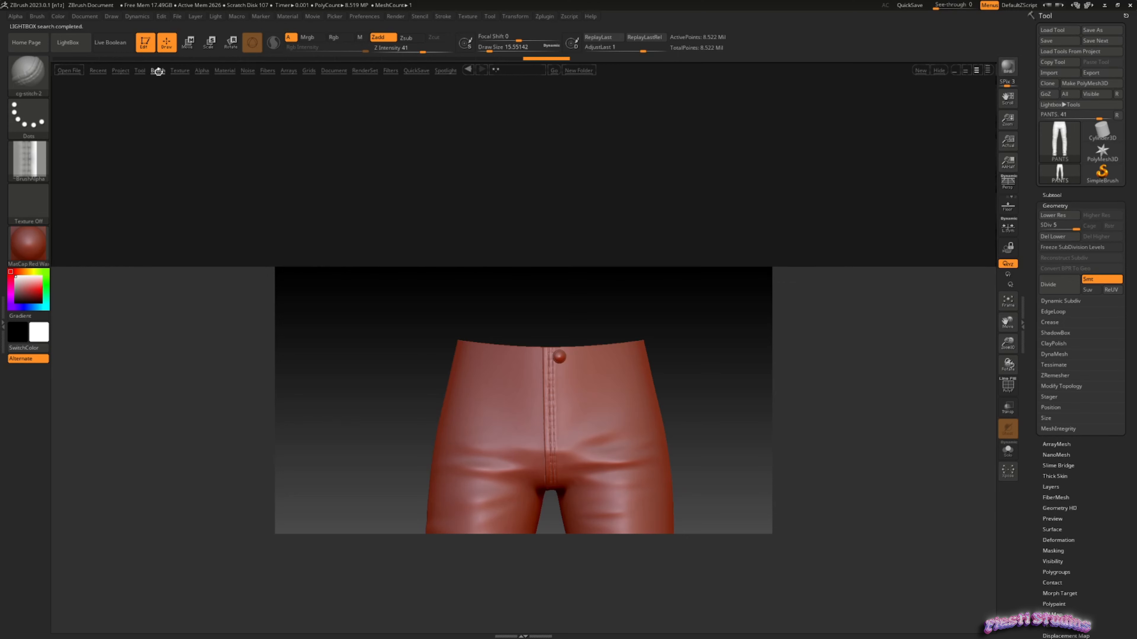
{"action": "double_click", "coordinate": [177, 97]}
{"action": "left_click_drag", "start_coordinate": [796, 211], "coordinate": [474, 184]}
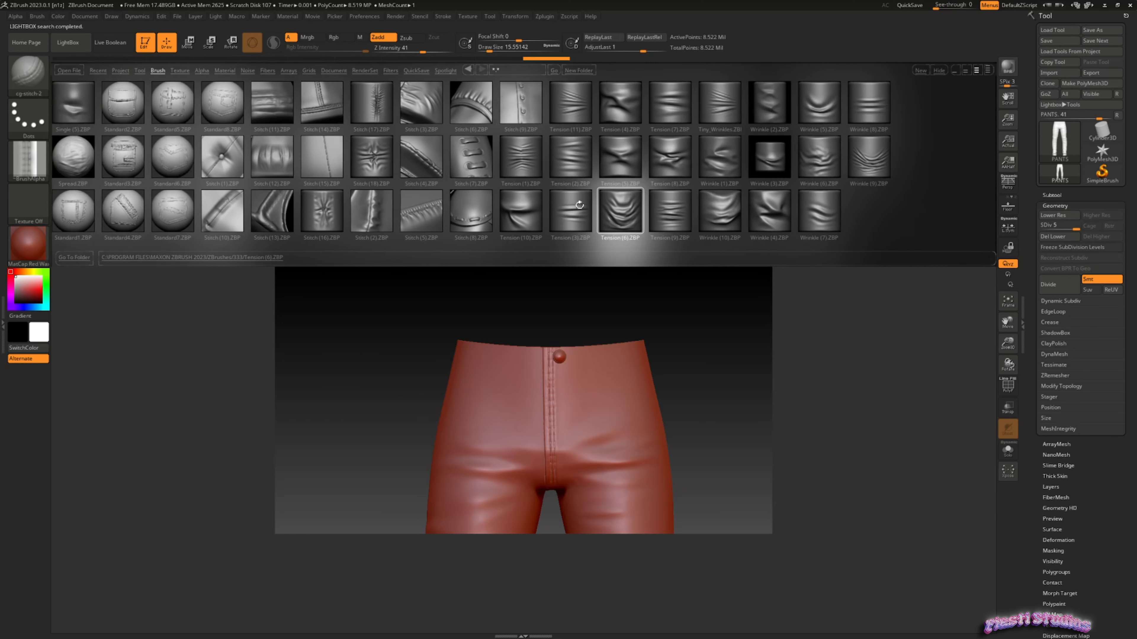
{"action": "double_click", "coordinate": [476, 120]}
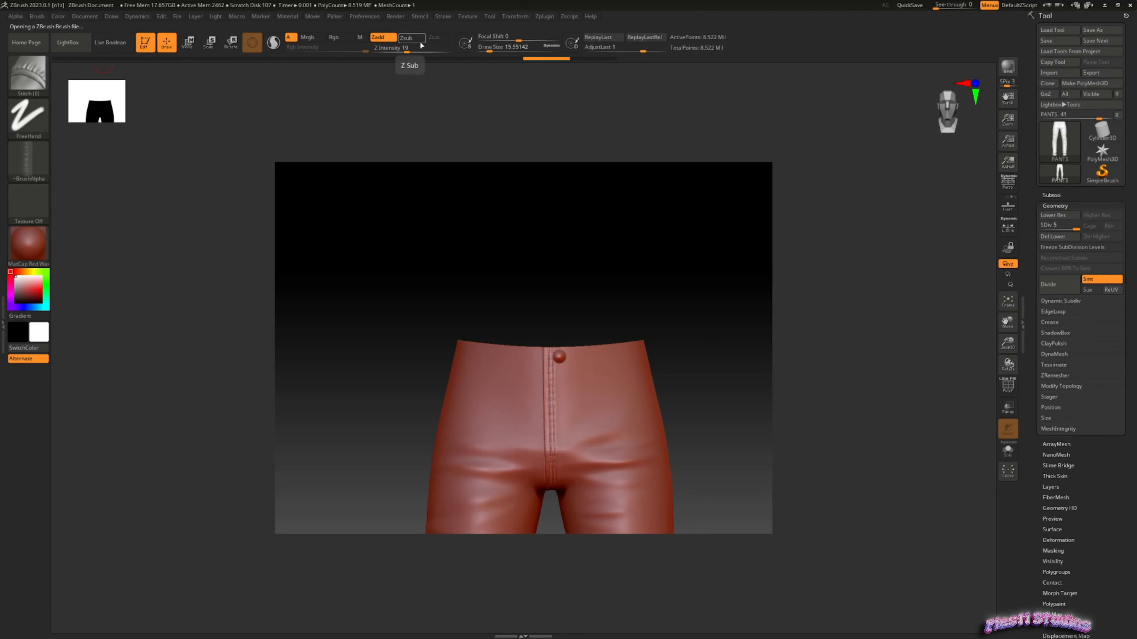
Set the draw size to about 23, try a curved fly seam around the button, and undo it.
{"action": "left_click", "coordinate": [443, 16]}
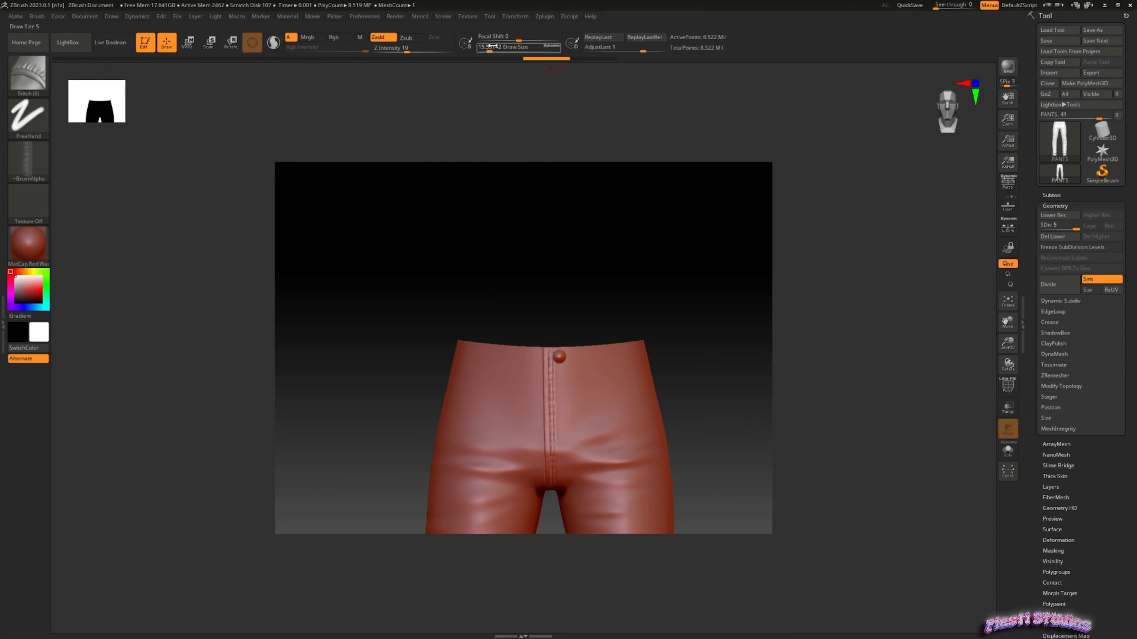
{"action": "left_click_drag", "start_coordinate": [484, 52], "coordinate": [491, 52]}
{"action": "mouse_move", "coordinate": [565, 411]}
{"action": "left_mouse_down"}
{"action": "mouse_move", "coordinate": [583, 405]}
{"action": "mouse_move", "coordinate": [602, 333]}
{"action": "mouse_move", "coordinate": [584, 284]}
{"action": "left_mouse_up"}
{"action": "key", "text": "ctrl"}
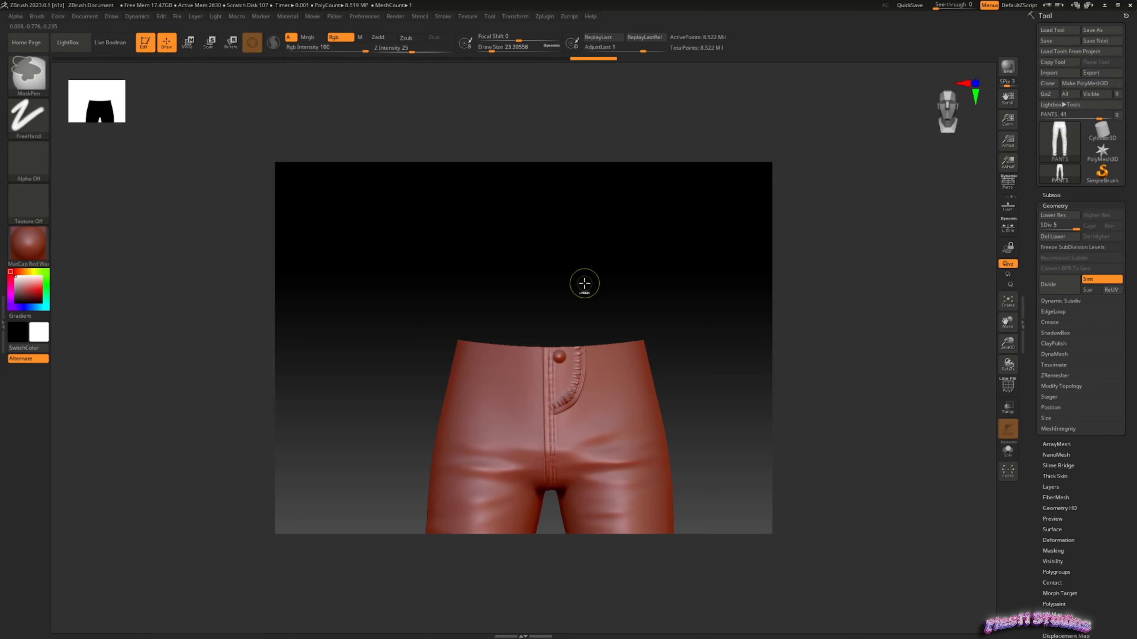
{"action": "key", "text": "ctrl+z"}
Load the Stitch (14) brush from the clothing brush library and test it beside the button, discarding the test stroke.
{"action": "key", "text": "comma"}
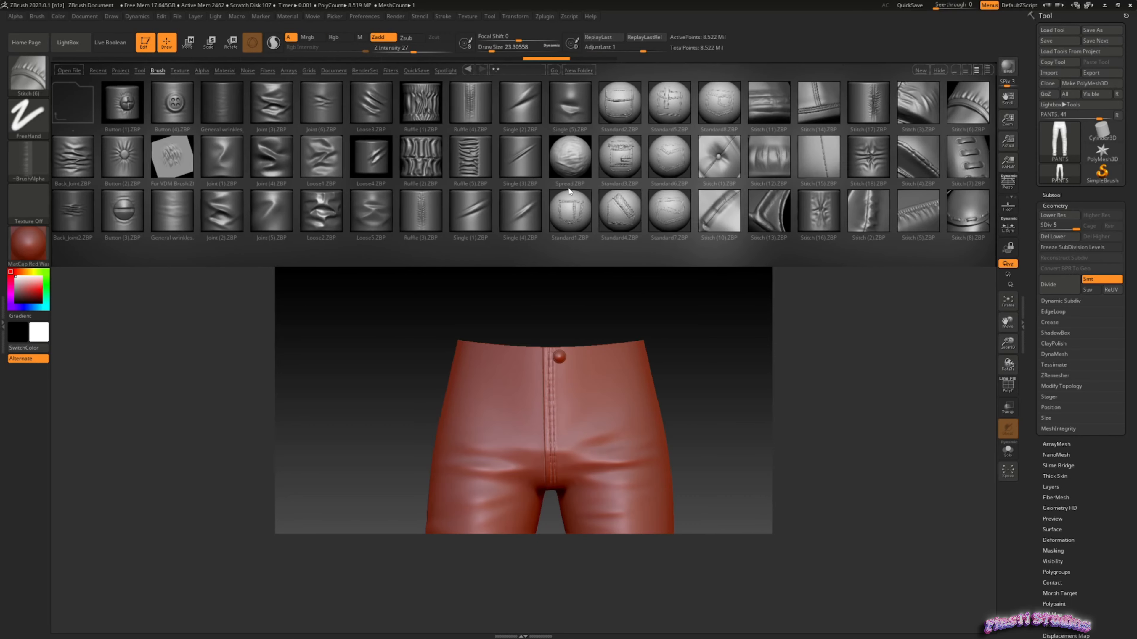
{"action": "left_click_drag", "start_coordinate": [570, 192], "coordinate": [537, 185]}
{"action": "double_click", "coordinate": [513, 110]}
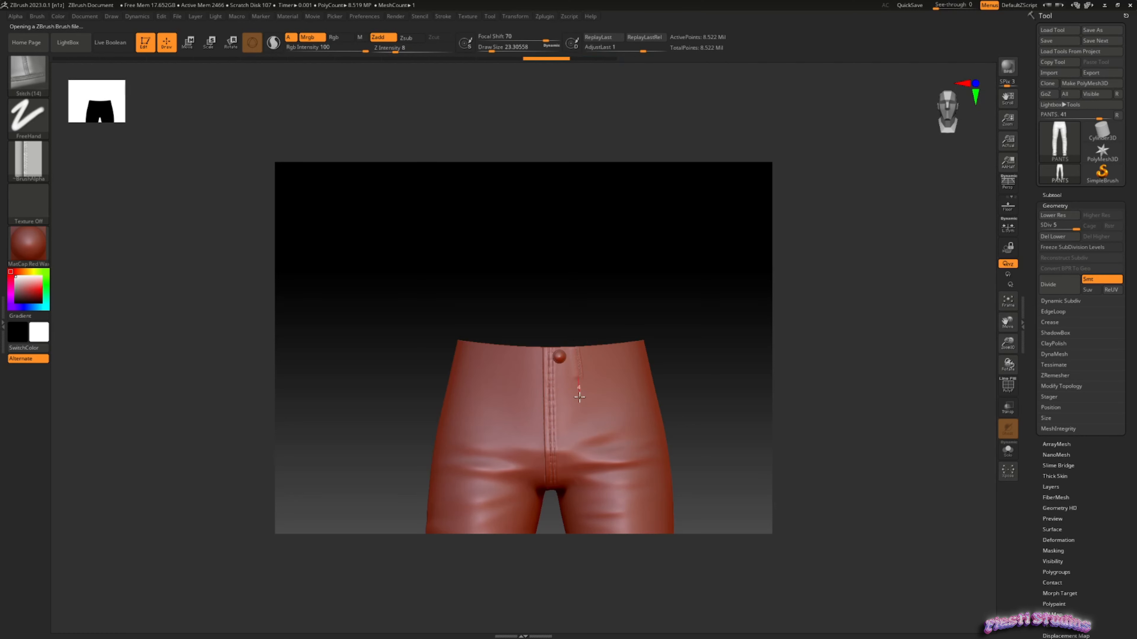
{"action": "key", "text": "shift"}
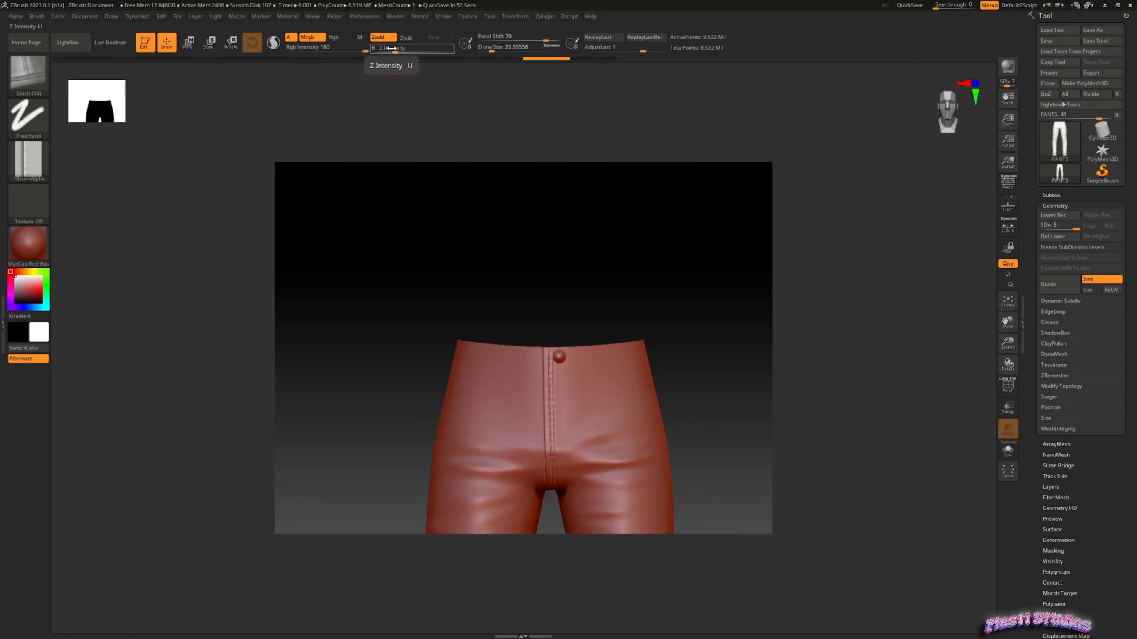
Set the Z Intensity to 17 and the draw size to about 35, try a fly seam stroke beside the centre seam, and undo it.
{"action": "left_click_drag", "start_coordinate": [396, 52], "coordinate": [405, 52]}
{"action": "left_click", "coordinate": [494, 48]}
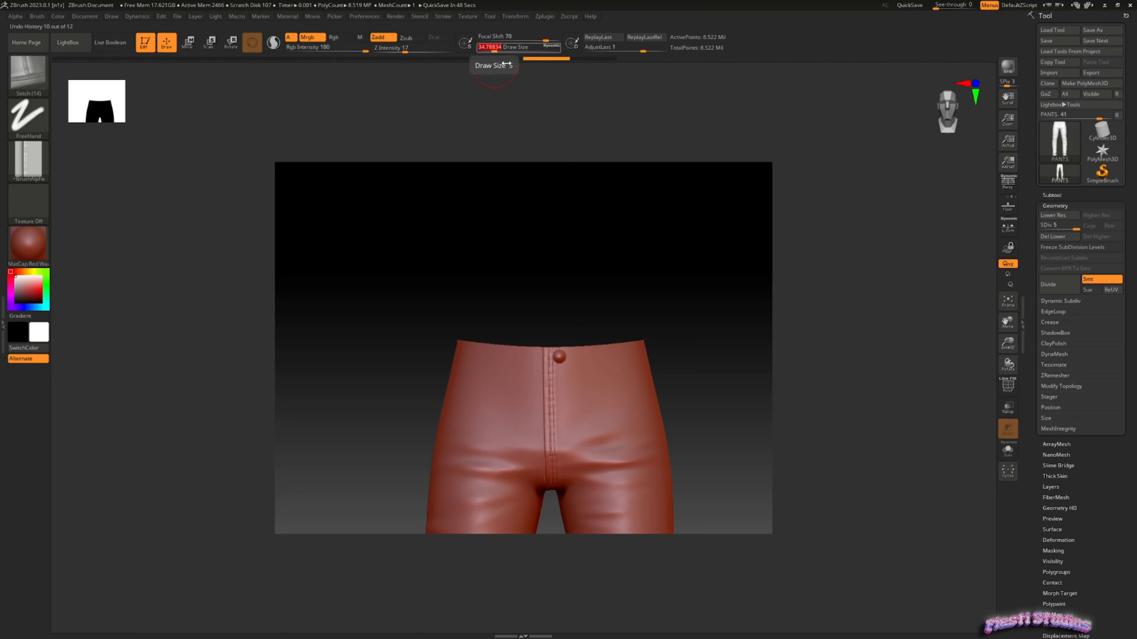
{"action": "left_click", "coordinate": [442, 16]}
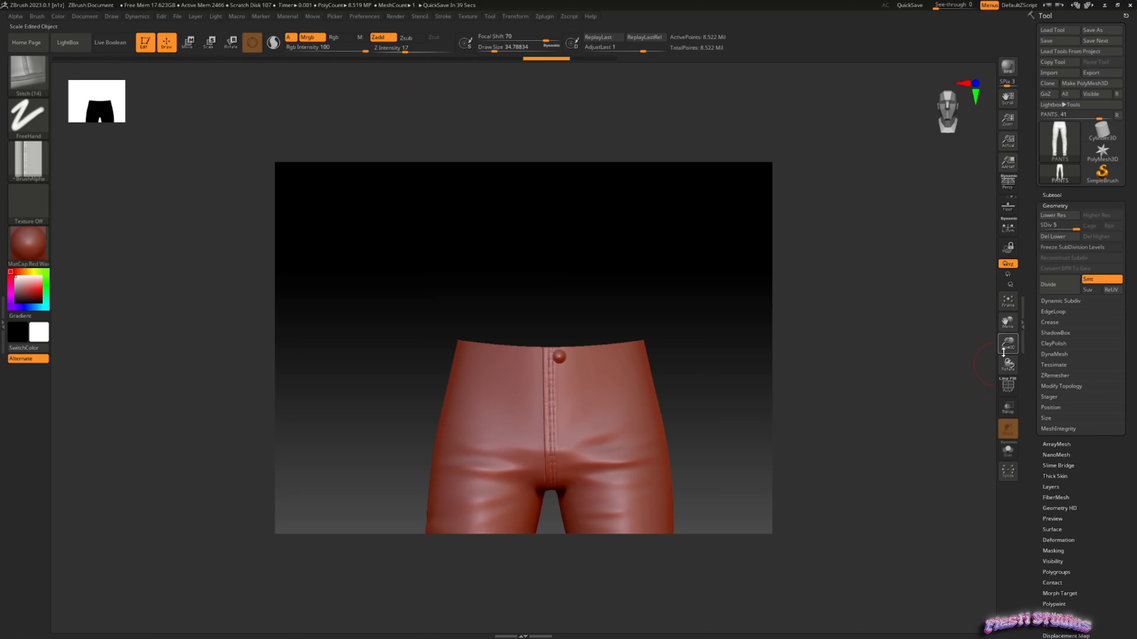
{"action": "left_click_drag", "start_coordinate": [1007, 346], "coordinate": [1007, 379]}
{"action": "left_click_drag", "start_coordinate": [1007, 324], "coordinate": [967, 274]}
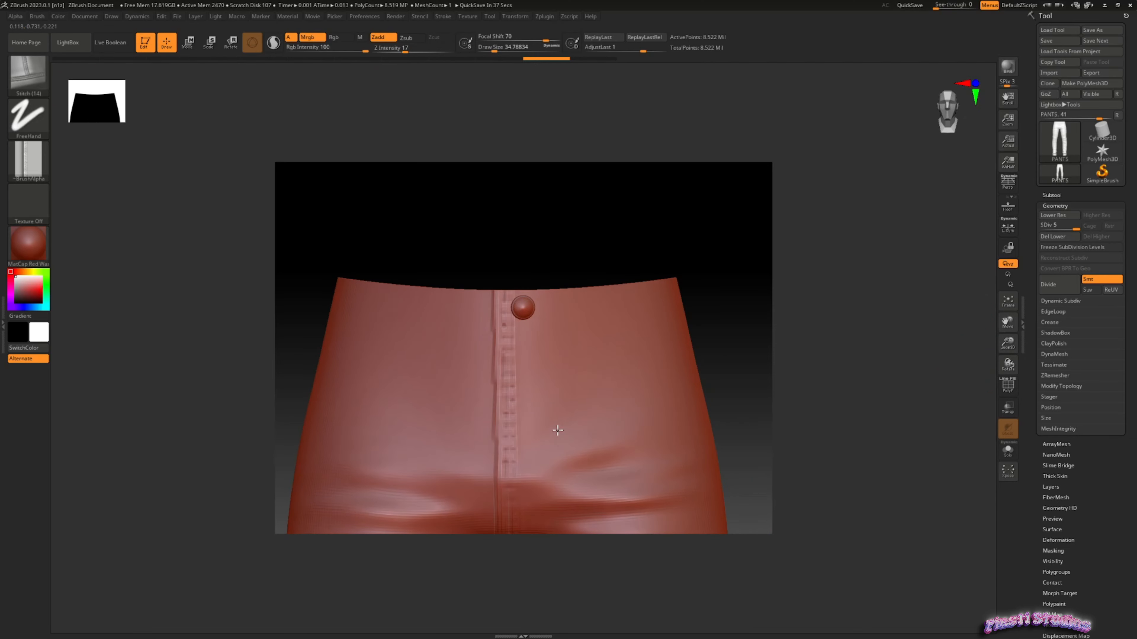
{"action": "left_click_drag", "start_coordinate": [512, 425], "coordinate": [537, 424]}
{"action": "key", "text": "ctrl+z"}
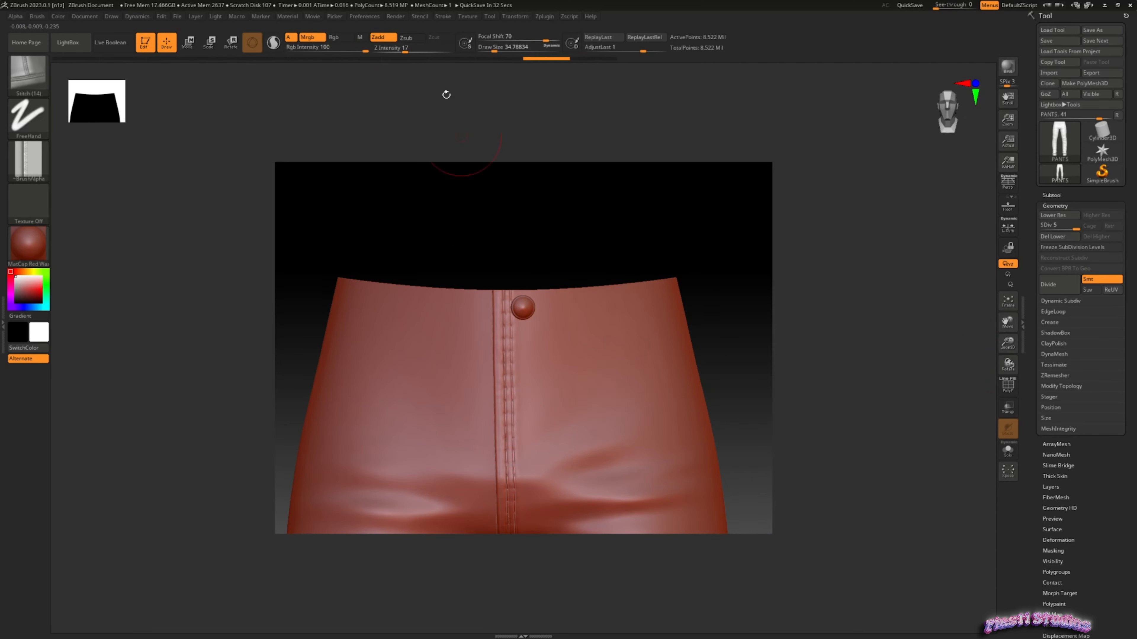
Set the draw size to about 23, try a curved fly seam from the centre seam up to the waistband, and undo it.
{"action": "left_click", "coordinate": [442, 16]}
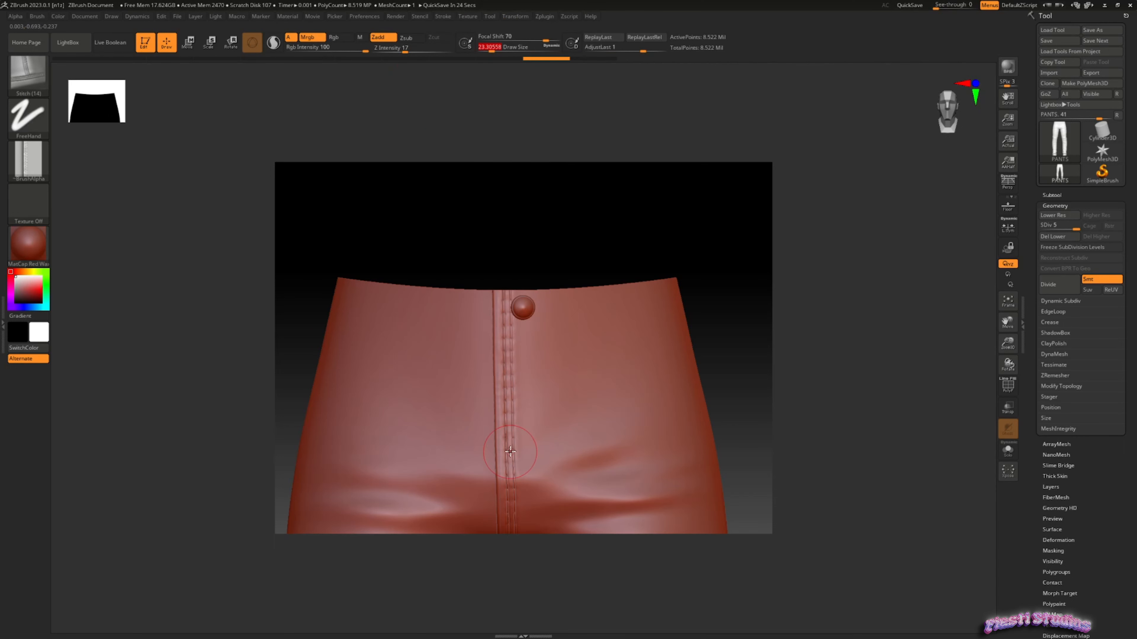
{"action": "mouse_move", "coordinate": [512, 417]}
{"action": "left_mouse_down"}
{"action": "mouse_move", "coordinate": [552, 410]}
{"action": "mouse_move", "coordinate": [570, 389]}
{"action": "mouse_move", "coordinate": [563, 264]}
{"action": "left_mouse_up"}
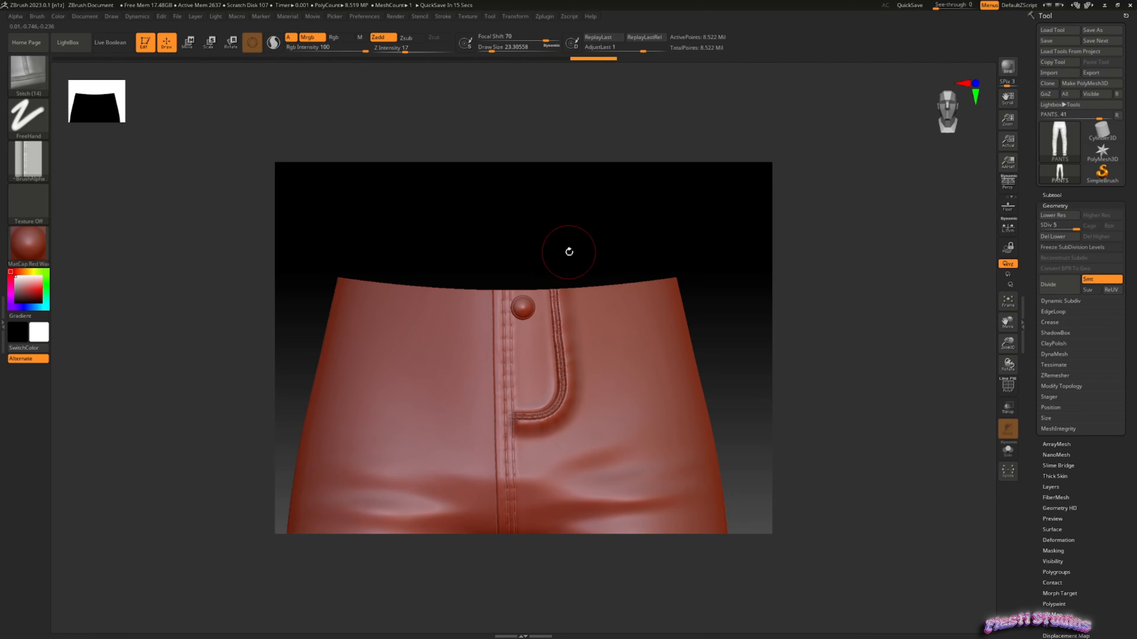
{"action": "key", "text": "ctrl+z"}
Set the Z Intensity to 12, try a curved fly seam starting lower on the centre seam, and undo it.
{"action": "left_click_drag", "start_coordinate": [405, 48], "coordinate": [400, 47]}
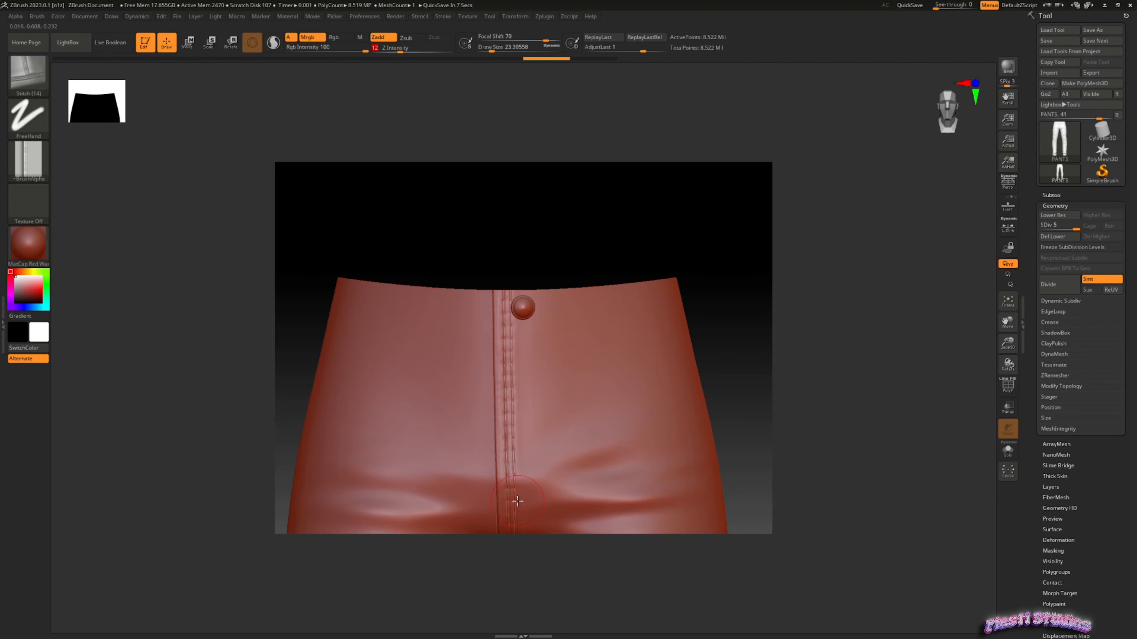
{"action": "mouse_move", "coordinate": [538, 501]}
{"action": "left_mouse_down"}
{"action": "mouse_move", "coordinate": [566, 476]}
{"action": "mouse_move", "coordinate": [565, 444]}
{"action": "left_mouse_up"}
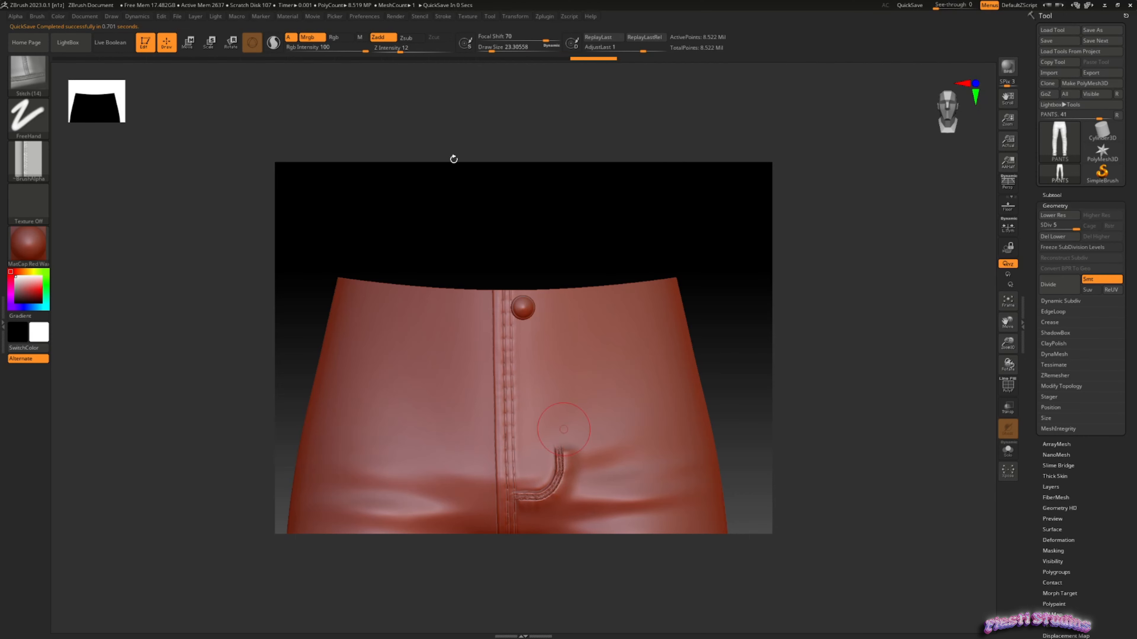
{"action": "key", "text": "ctrl+z"}
Set the LazyRadius to 200, try the curved fly seam from the centre seam to the waistband with smoothing, and undo both.
{"action": "left_click", "coordinate": [443, 16]}
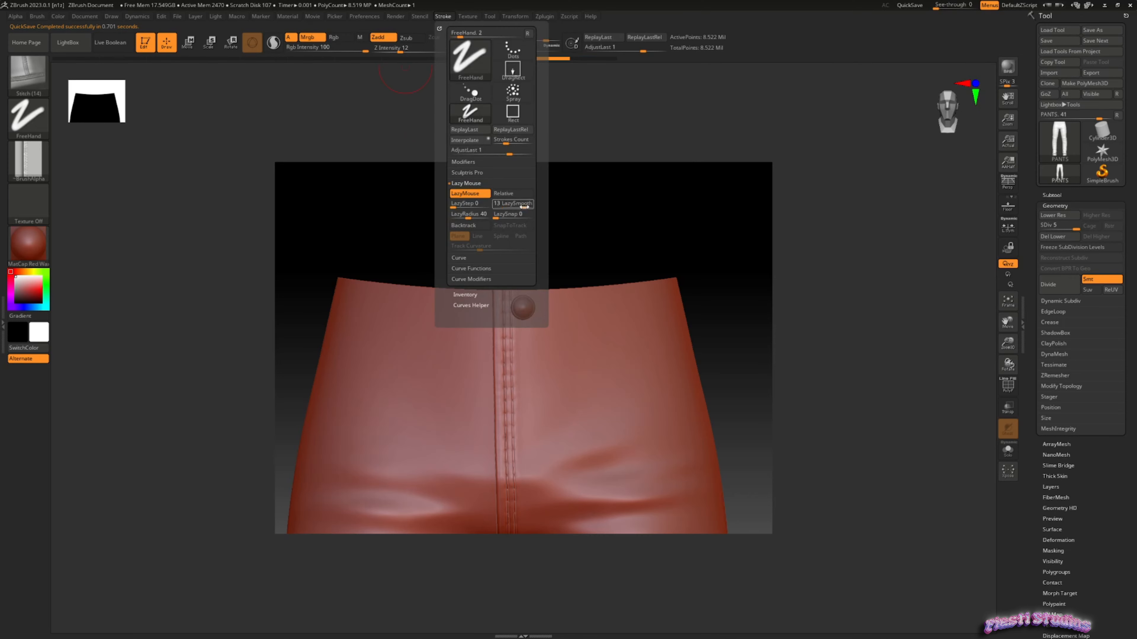
{"action": "left_click_drag", "start_coordinate": [475, 214], "coordinate": [482, 214]}
{"action": "left_click_drag", "start_coordinate": [1008, 346], "coordinate": [1007, 318]}
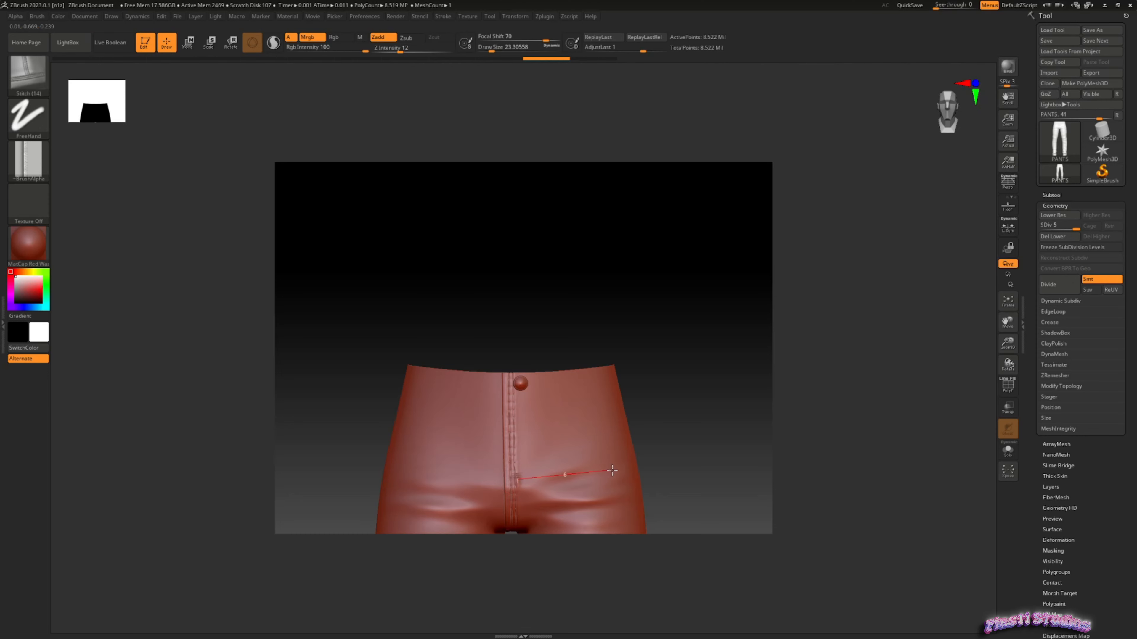
{"action": "mouse_move", "coordinate": [612, 470]}
{"action": "left_mouse_down"}
{"action": "mouse_move", "coordinate": [587, 392]}
{"action": "mouse_move", "coordinate": [554, 410]}
{"action": "mouse_move", "coordinate": [541, 327]}
{"action": "left_mouse_up"}
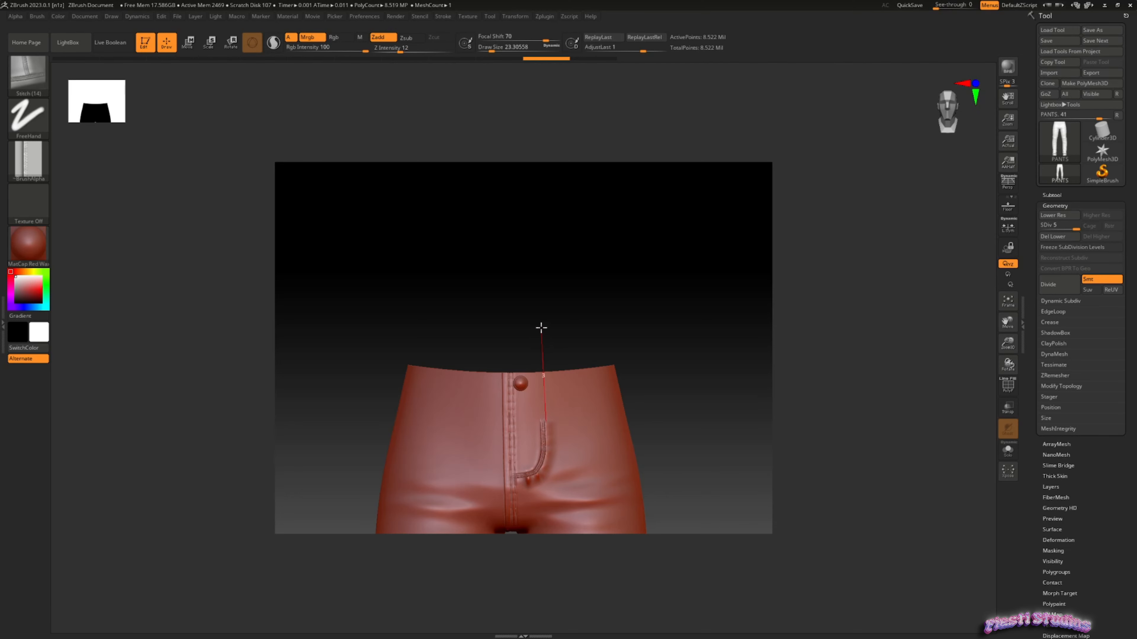
{"action": "left_click_drag", "start_coordinate": [538, 280], "coordinate": [539, 284]}
{"action": "left_click_drag", "start_coordinate": [690, 466], "coordinate": [597, 475]}
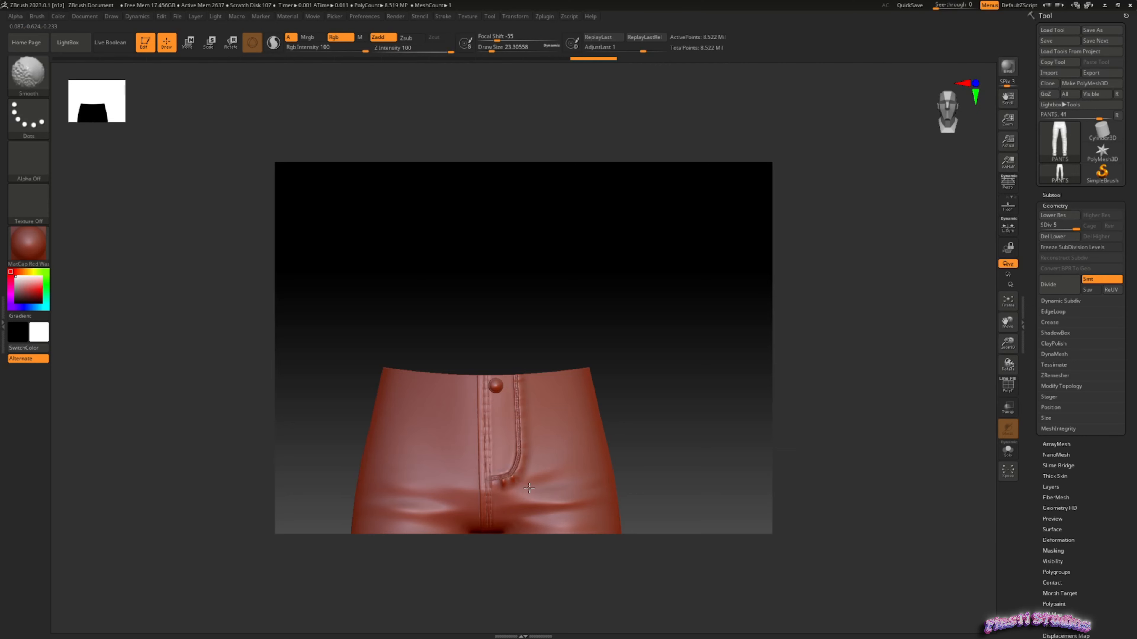
{"action": "key", "text": "ctrl+z"}
{"action": "key", "text": "ctrl+z"}
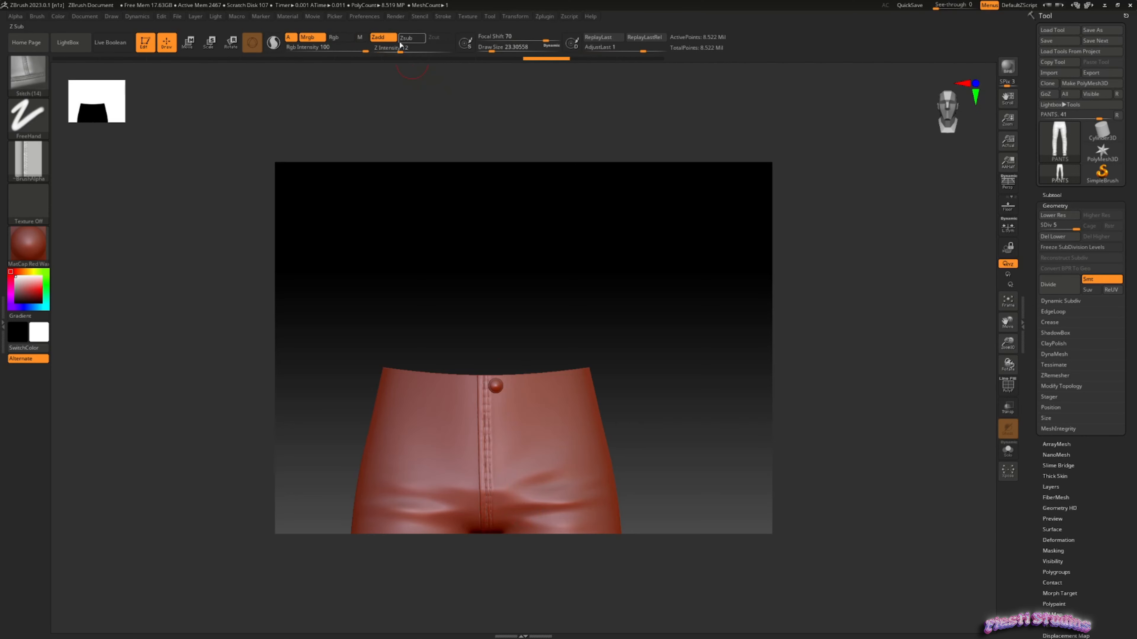
Set the Z Intensity to 8, try a fly seam from the waistband edge downwards, and undo it.
{"action": "left_click_drag", "start_coordinate": [400, 45], "coordinate": [396, 44]}
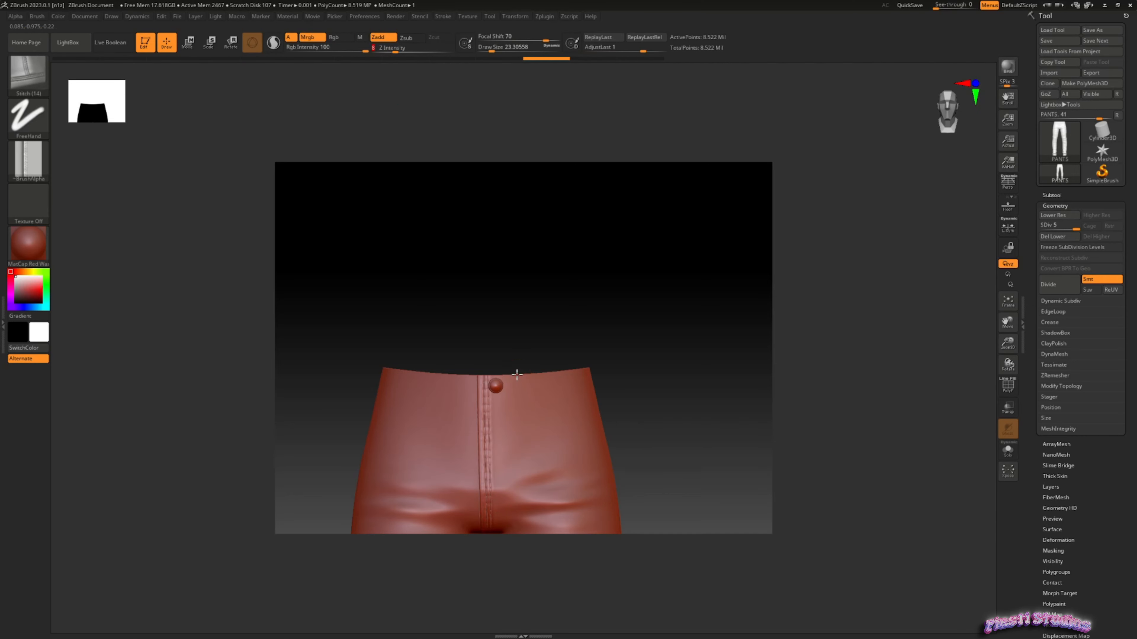
{"action": "left_click_drag", "start_coordinate": [517, 375], "coordinate": [520, 428]}
{"action": "left_click_drag", "start_coordinate": [516, 562], "coordinate": [516, 565]}
{"action": "key", "text": "ctrl+z"}
Try the fly seam again from beside the button down, curving into the centre seam above the crotch, and undo it.
{"action": "left_click_drag", "start_coordinate": [1009, 345], "coordinate": [1006, 256]}
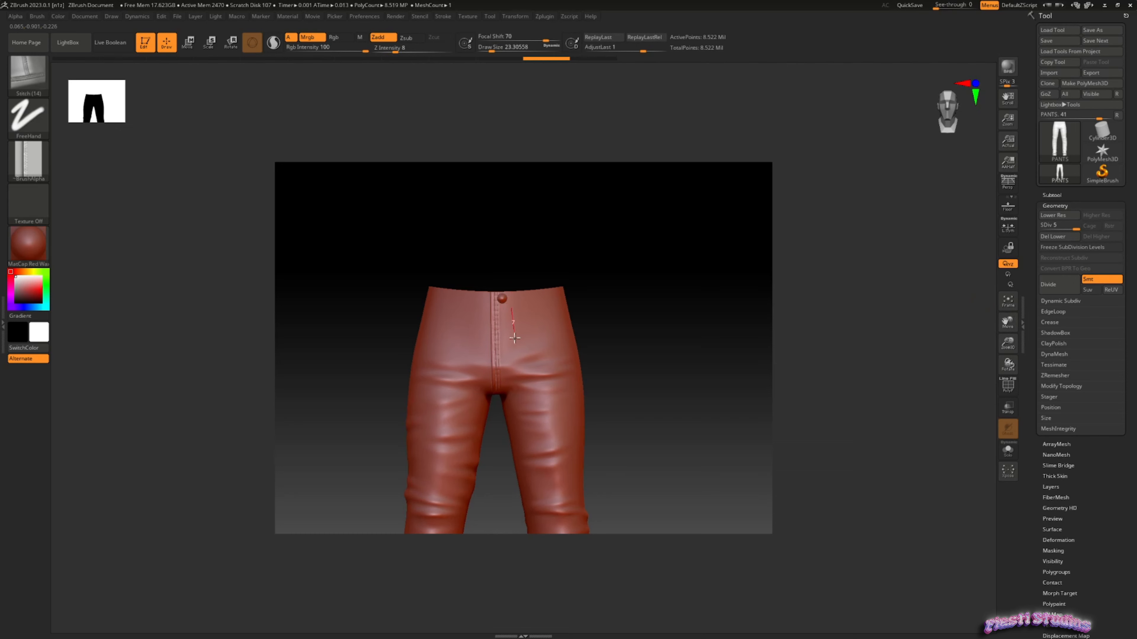
{"action": "left_click_drag", "start_coordinate": [516, 367], "coordinate": [515, 385]}
{"action": "left_click_drag", "start_coordinate": [450, 437], "coordinate": [414, 402]}
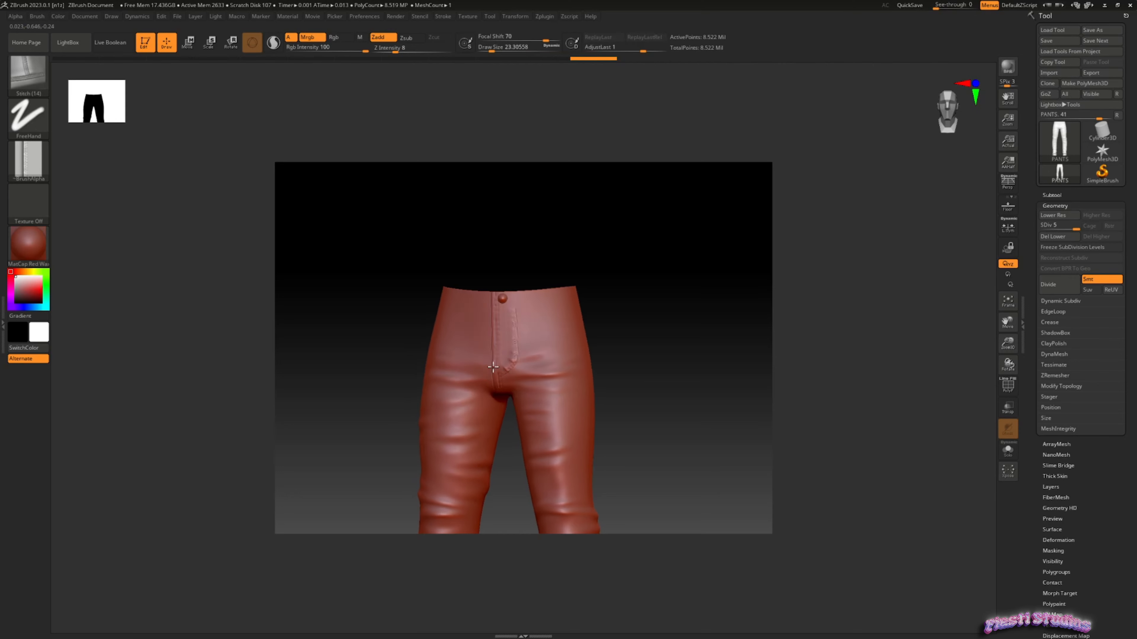
{"action": "key", "text": "ctrl+z"}
Set the Z Intensity to 12, try a fly seam from just below the button towards the crotch, and undo it.
{"action": "right_click_drag", "start_coordinate": [495, 364], "coordinate": [477, 416]}
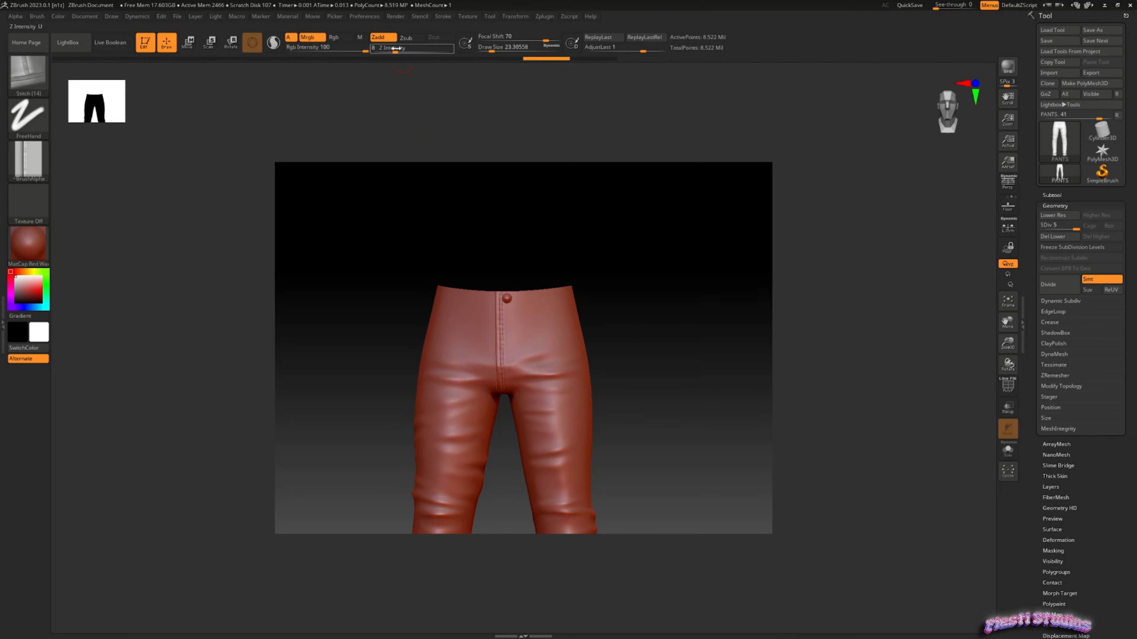
{"action": "left_click_drag", "start_coordinate": [395, 51], "coordinate": [401, 51]}
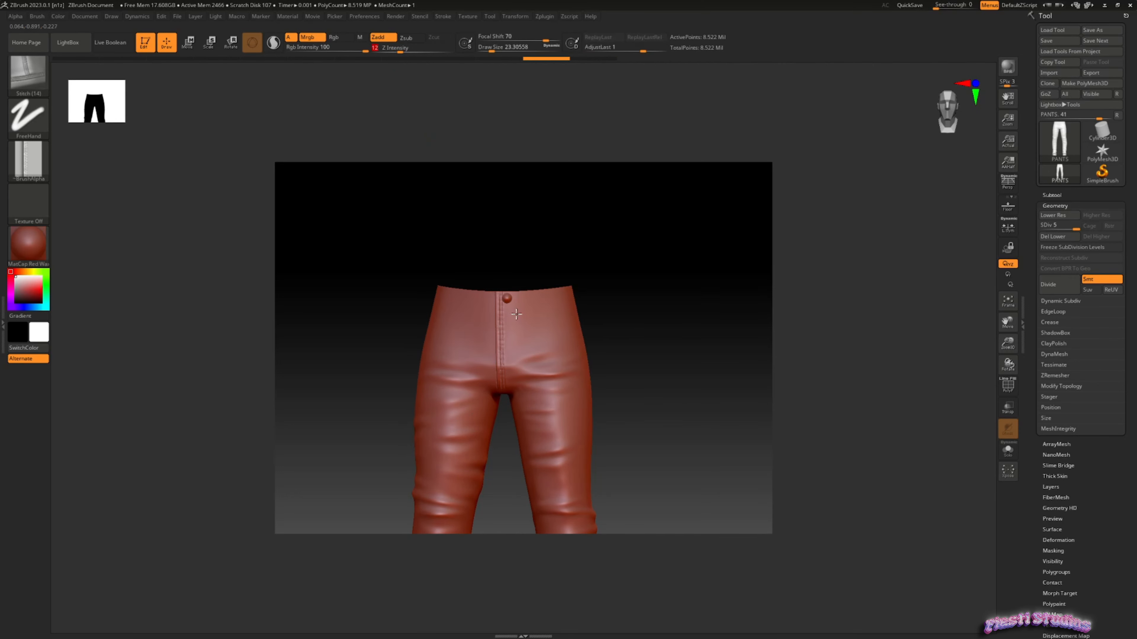
{"action": "left_click_drag", "start_coordinate": [518, 311], "coordinate": [517, 362]}
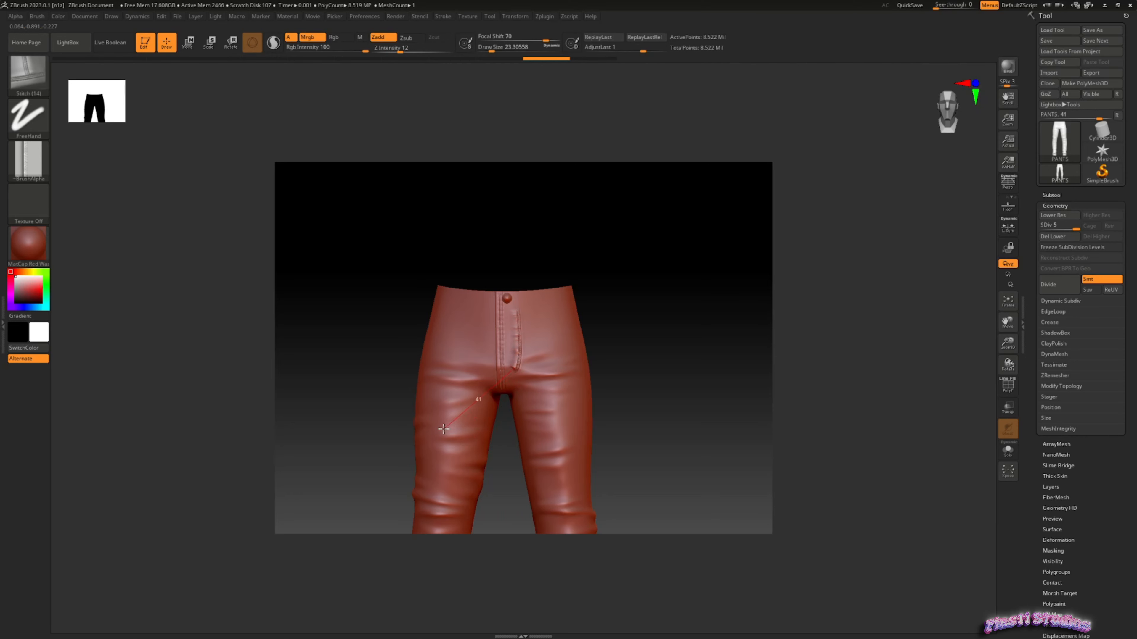
{"action": "left_click_drag", "start_coordinate": [426, 421], "coordinate": [427, 420]}
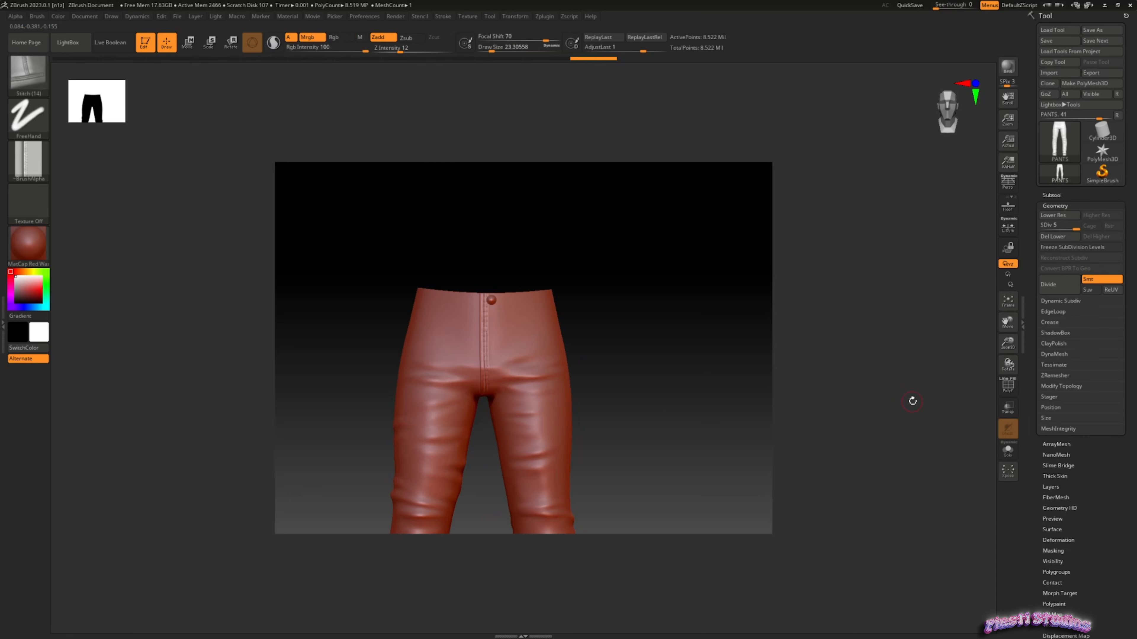
Set the LazySmooth to 7 and sculpt the fly seam from beside the button down, curving into the centre seam above the crotch.
{"action": "mouse_move", "coordinate": [1008, 343]}
{"action": "left_mouse_down"}
{"action": "mouse_move", "coordinate": [1012, 367]}
{"action": "mouse_move", "coordinate": [1007, 337]}
{"action": "mouse_move", "coordinate": [1036, 379]}
{"action": "left_mouse_up"}
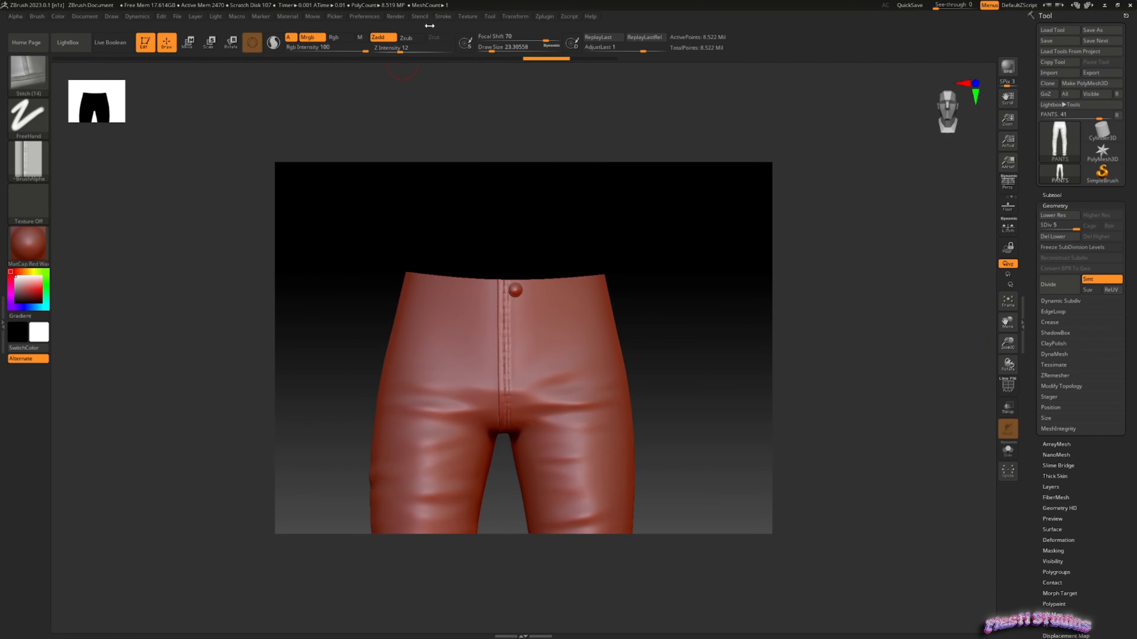
{"action": "mouse_move", "coordinate": [443, 17]}
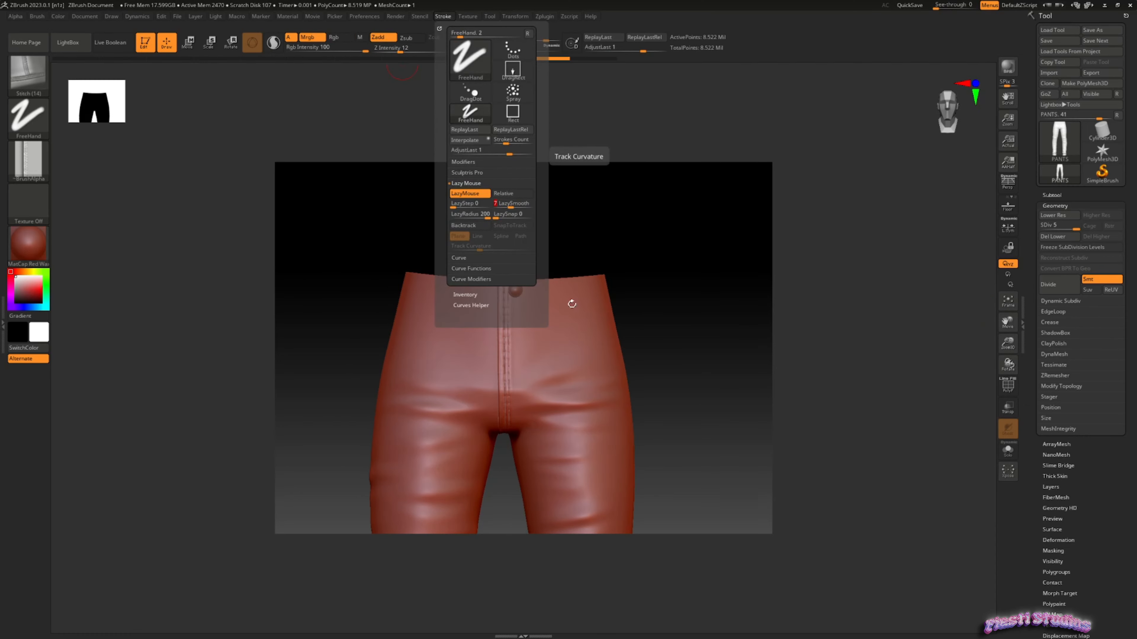
{"action": "key", "text": "space"}
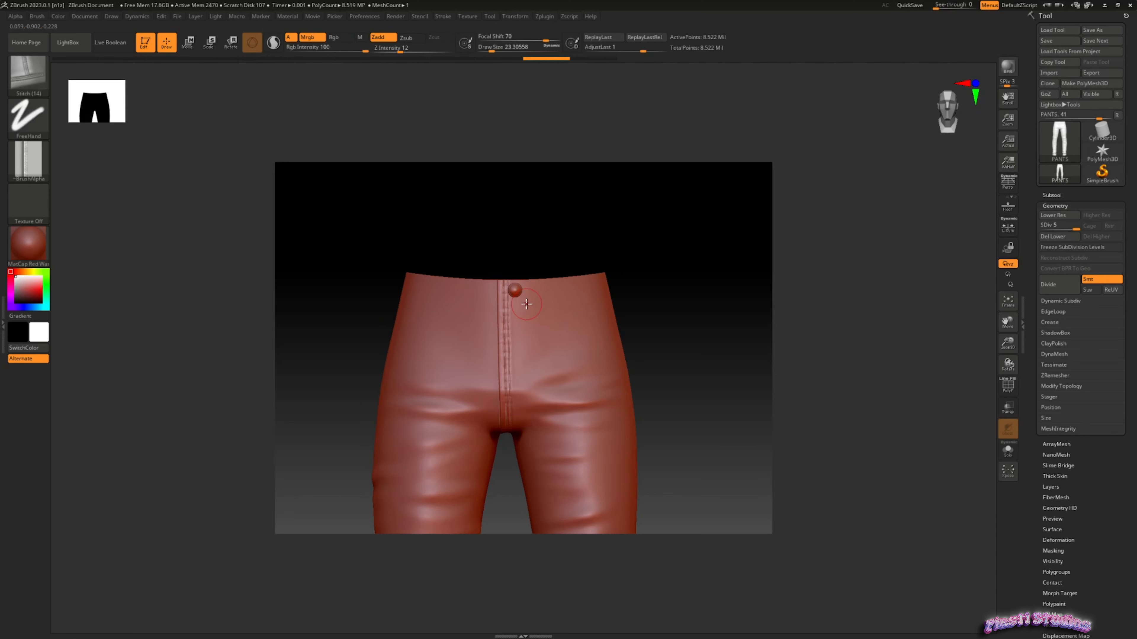
{"action": "mouse_move", "coordinate": [526, 305]}
{"action": "left_mouse_down"}
{"action": "mouse_move", "coordinate": [535, 450]}
{"action": "mouse_move", "coordinate": [517, 470]}
{"action": "mouse_move", "coordinate": [453, 450]}
{"action": "left_mouse_up"}
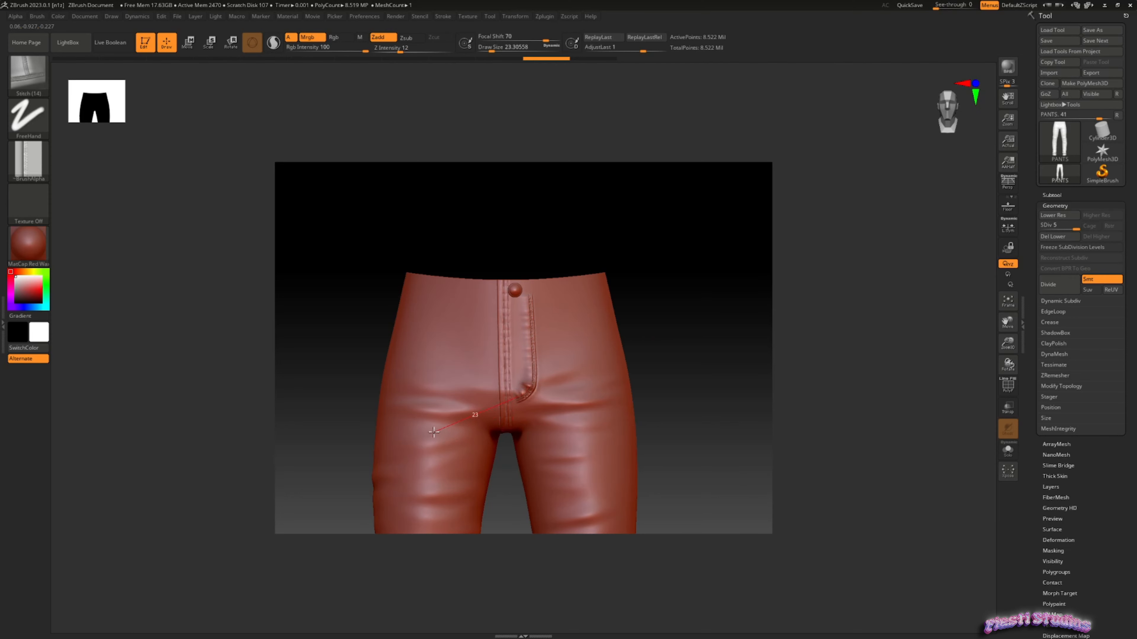
{"action": "left_click_drag", "start_coordinate": [426, 412], "coordinate": [423, 396]}
Undo the fly seam, try it once more from beside the button down towards the centre seam, and undo that attempt.
{"action": "mouse_move", "coordinate": [537, 414]}
{"action": "right_mouse_down"}
{"action": "mouse_move", "coordinate": [465, 419]}
{"action": "mouse_move", "coordinate": [512, 418]}
{"action": "right_mouse_up"}
{"action": "key", "text": "space"}
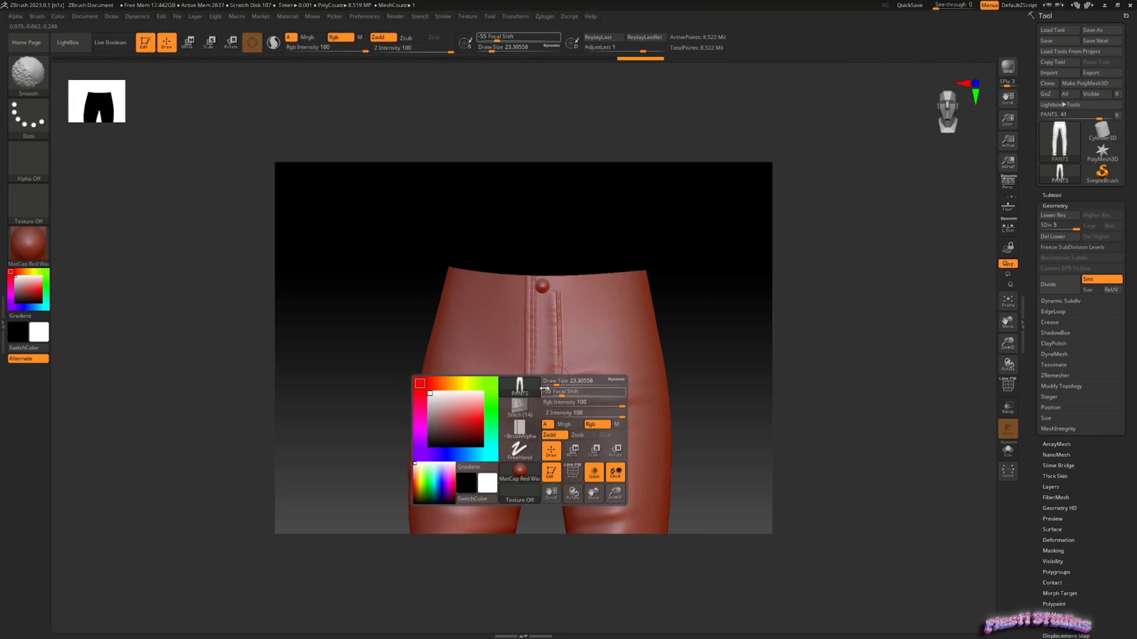
{"action": "right_click_drag", "start_coordinate": [628, 311], "coordinate": [611, 353], "text": "shift"}
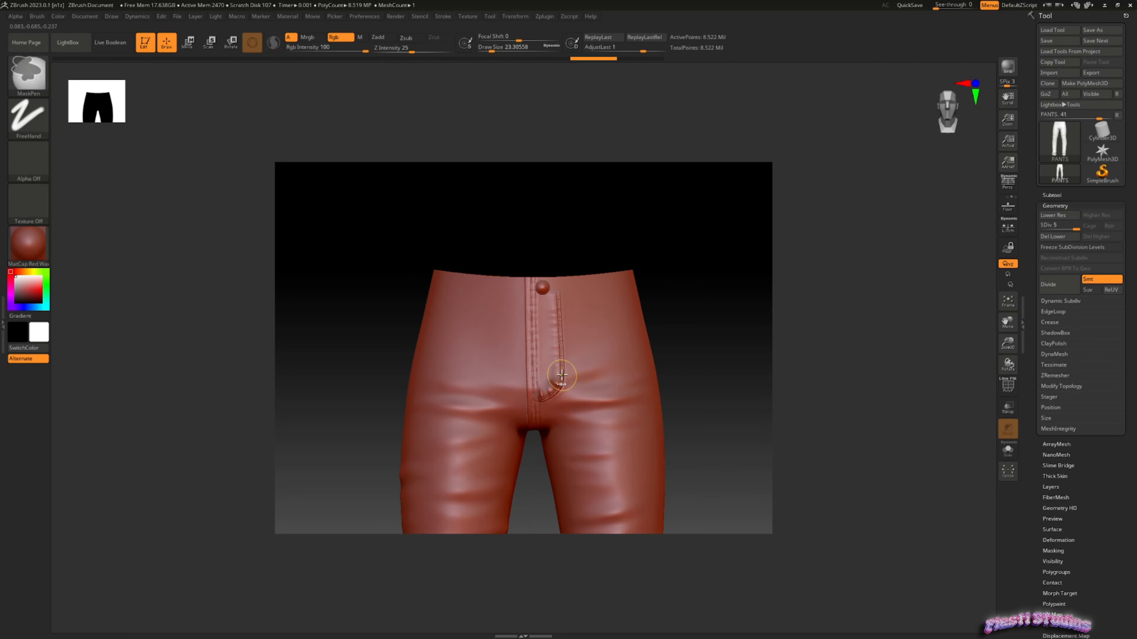
{"action": "key", "text": "ctrl+z"}
{"action": "mouse_move", "coordinate": [559, 345]}
{"action": "left_mouse_down"}
{"action": "mouse_move", "coordinate": [562, 386]}
{"action": "mouse_move", "coordinate": [542, 443]}
{"action": "mouse_move", "coordinate": [513, 464]}
{"action": "mouse_move", "coordinate": [492, 452]}
{"action": "left_mouse_up"}
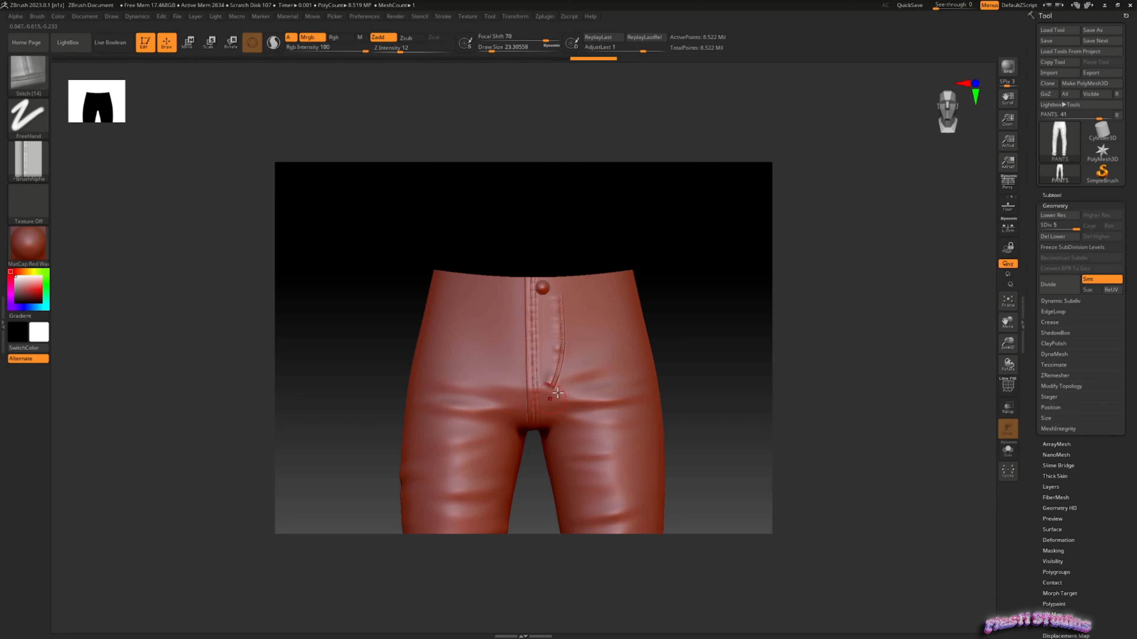
{"action": "key", "text": "ctrl+z"}
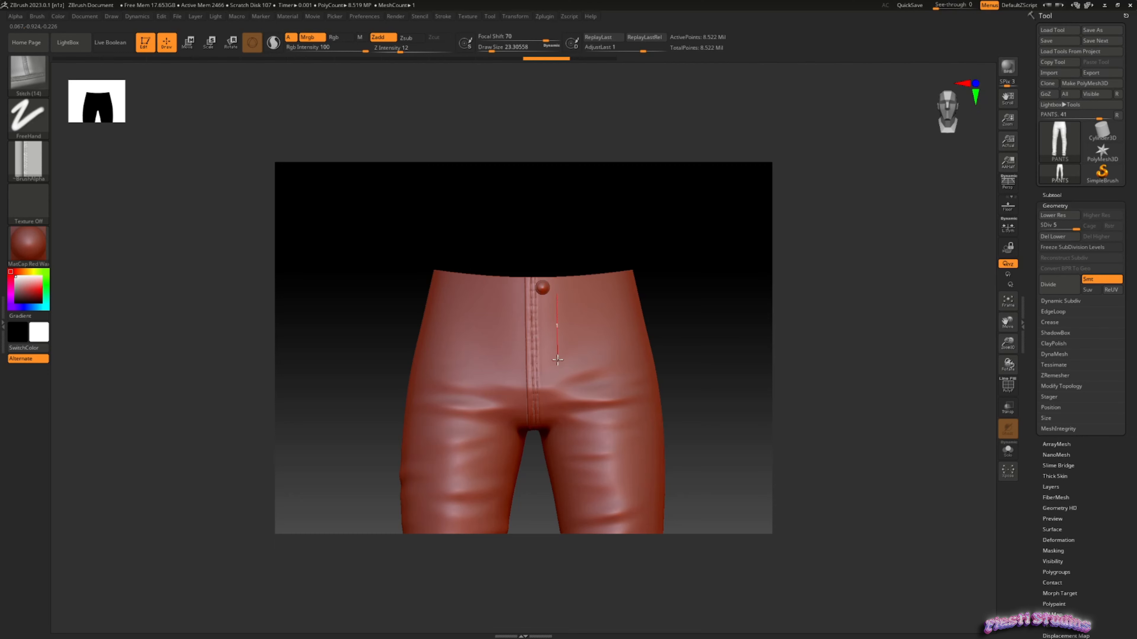
Sculpt the fly seam from beside the button straight down, curving into the centre seam above the crotch.
{"action": "mouse_move", "coordinate": [557, 360]}
{"action": "left_mouse_down"}
{"action": "mouse_move", "coordinate": [555, 465]}
{"action": "mouse_move", "coordinate": [509, 467]}
{"action": "mouse_move", "coordinate": [453, 429]}
{"action": "left_mouse_up"}
{"action": "right_click_drag", "start_coordinate": [552, 407], "coordinate": [521, 408]}
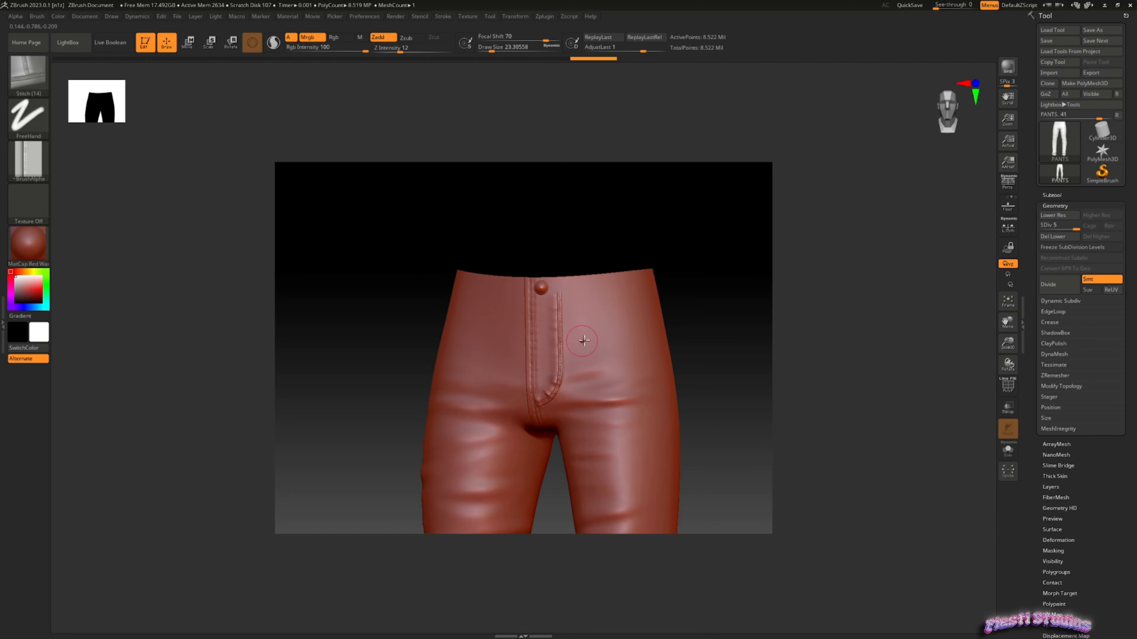
{"action": "left_click_drag", "start_coordinate": [340, 258], "coordinate": [343, 259], "text": "shift"}
Look through the clothing brush folders and load the cg-stitch-3 brush.
{"action": "left_click", "coordinate": [74, 38]}
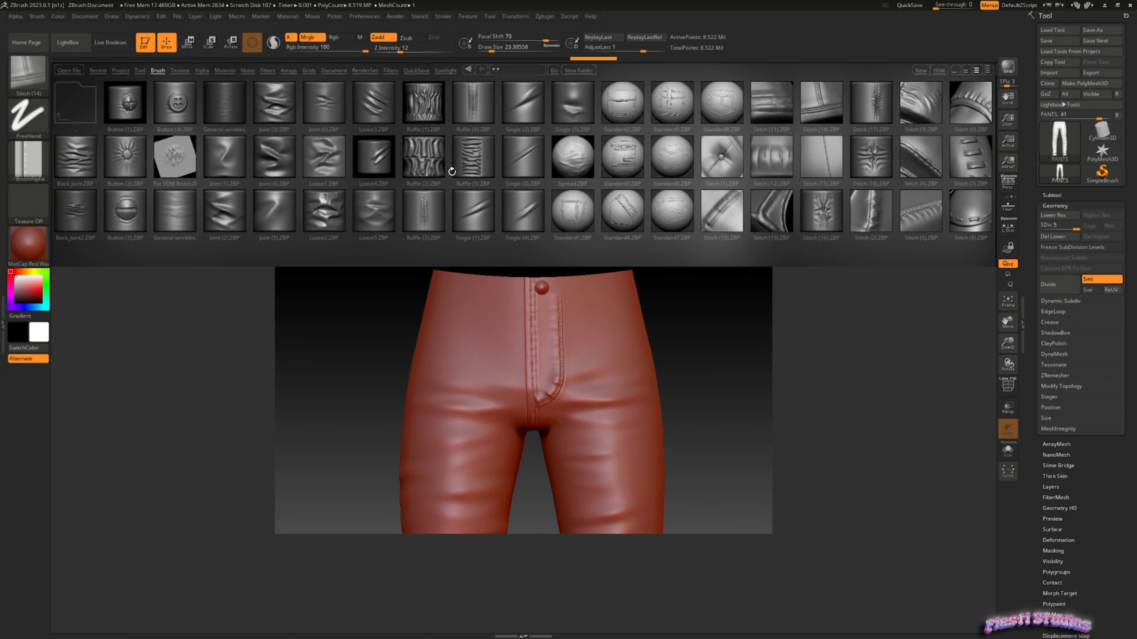
{"action": "scroll", "coordinate": [716, 134], "scroll_direction": "down", "scroll_amount": 3}
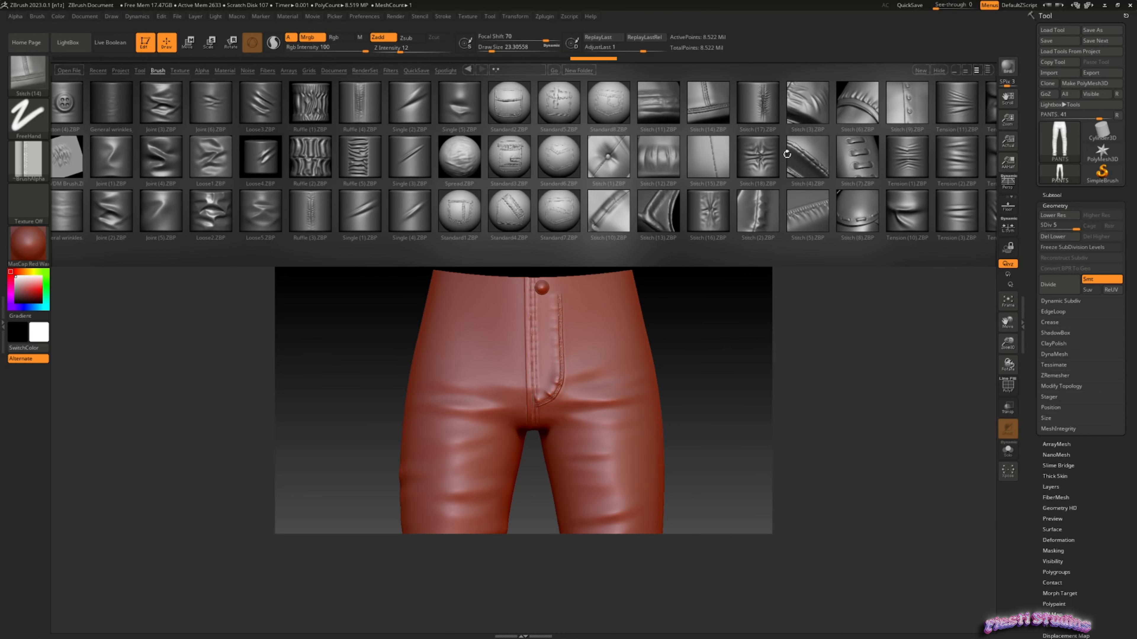
{"action": "scroll", "coordinate": [787, 153], "scroll_direction": "down", "scroll_amount": 4}
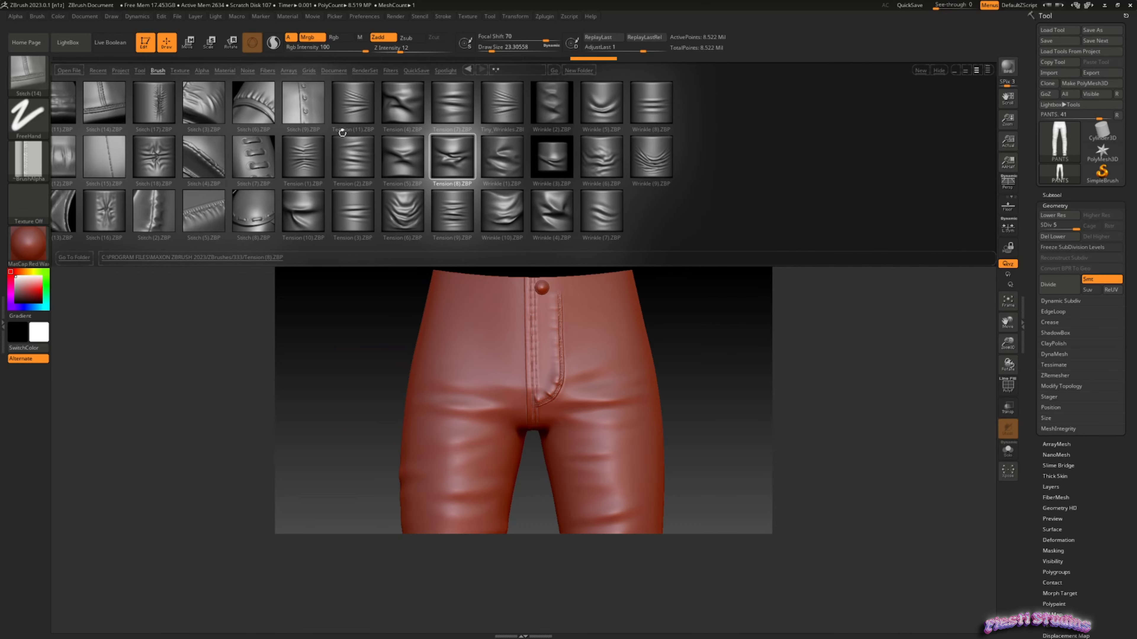
{"action": "left_click_drag", "start_coordinate": [344, 144], "coordinate": [716, 179]}
{"action": "left_click", "coordinate": [155, 72]}
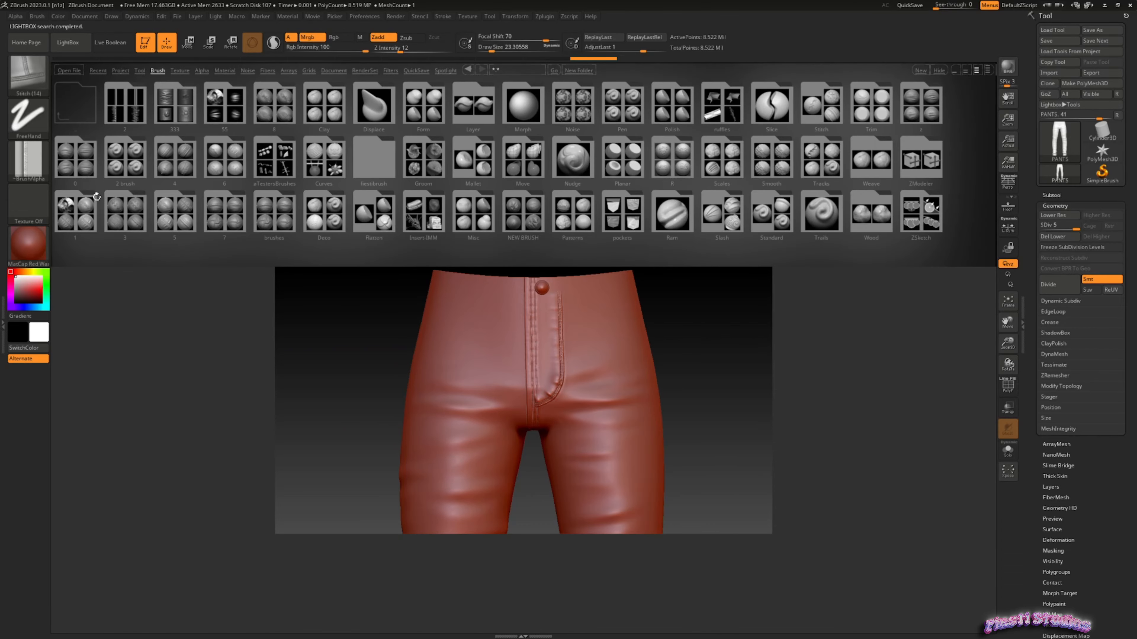
{"action": "double_click", "coordinate": [87, 161]}
{"action": "scroll", "coordinate": [756, 174], "scroll_direction": "down", "scroll_amount": 4}
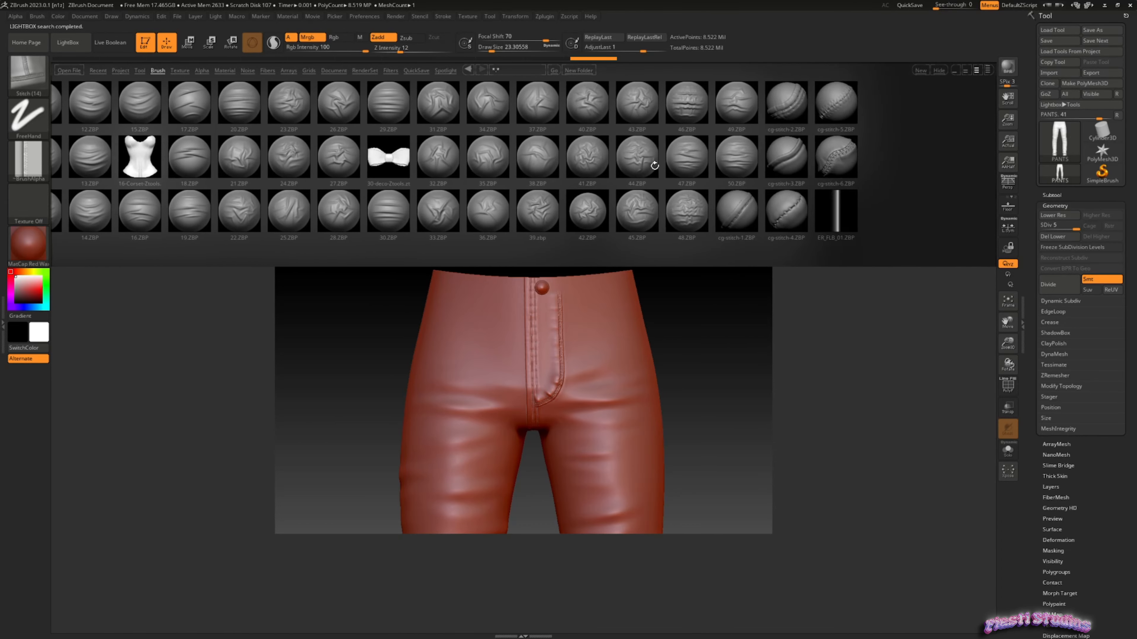
{"action": "double_click", "coordinate": [755, 174]}
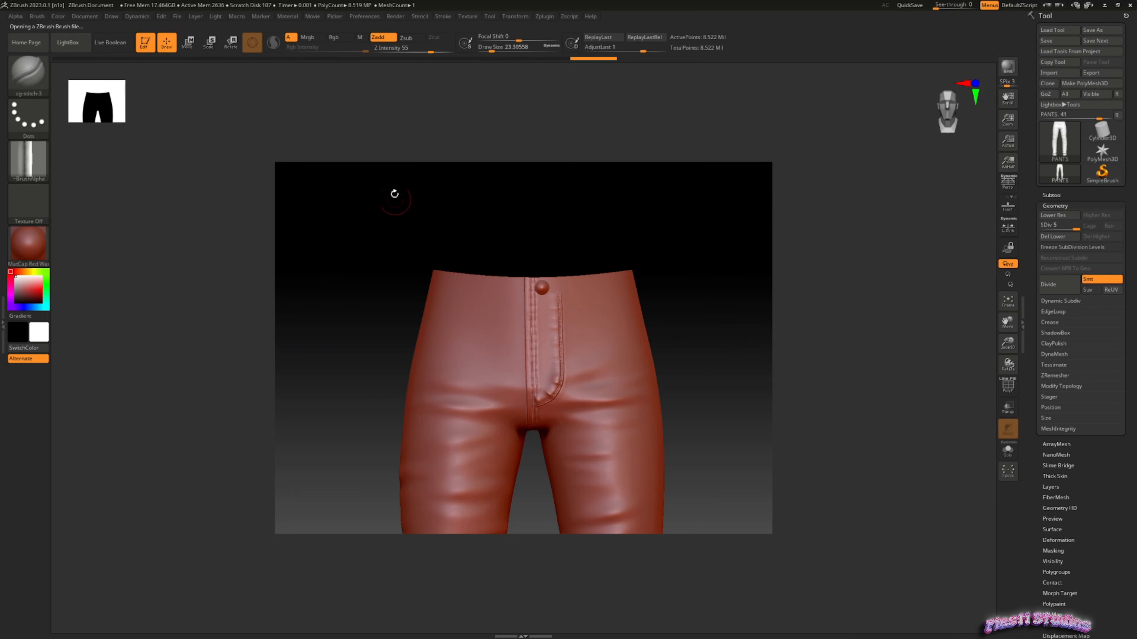
Set the Z Intensity to 30 and Draw Size to about 15.55, try a waistband seam below the button, and undo it.
{"action": "key", "text": "shift"}
{"action": "left_click", "coordinate": [416, 47]}
{"action": "left_click", "coordinate": [489, 47]}
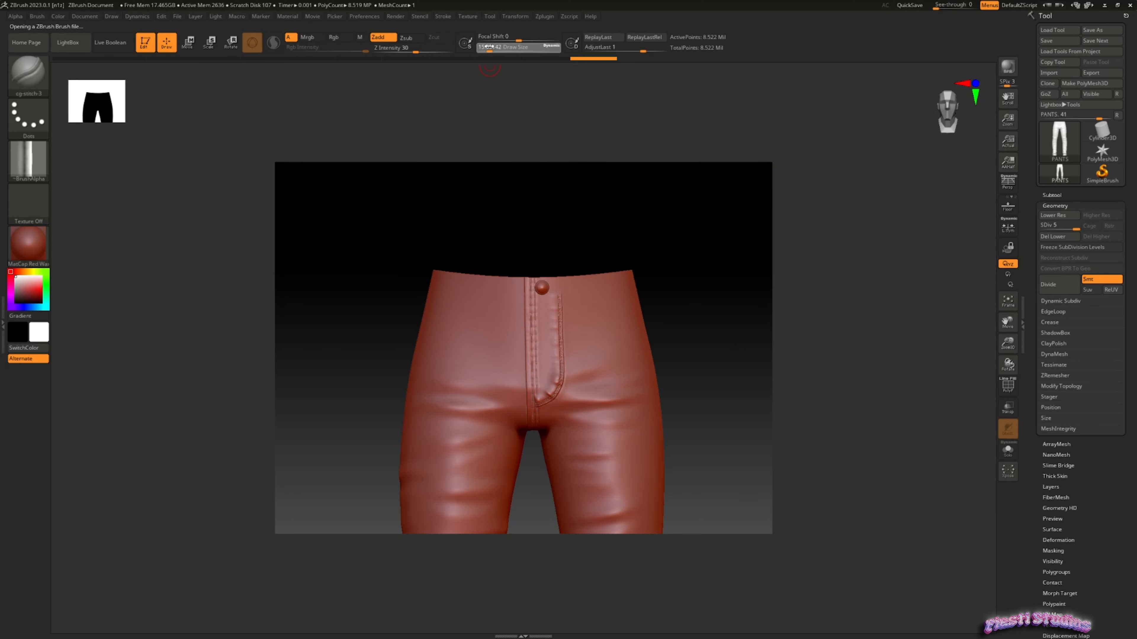
{"action": "left_click", "coordinate": [443, 16]}
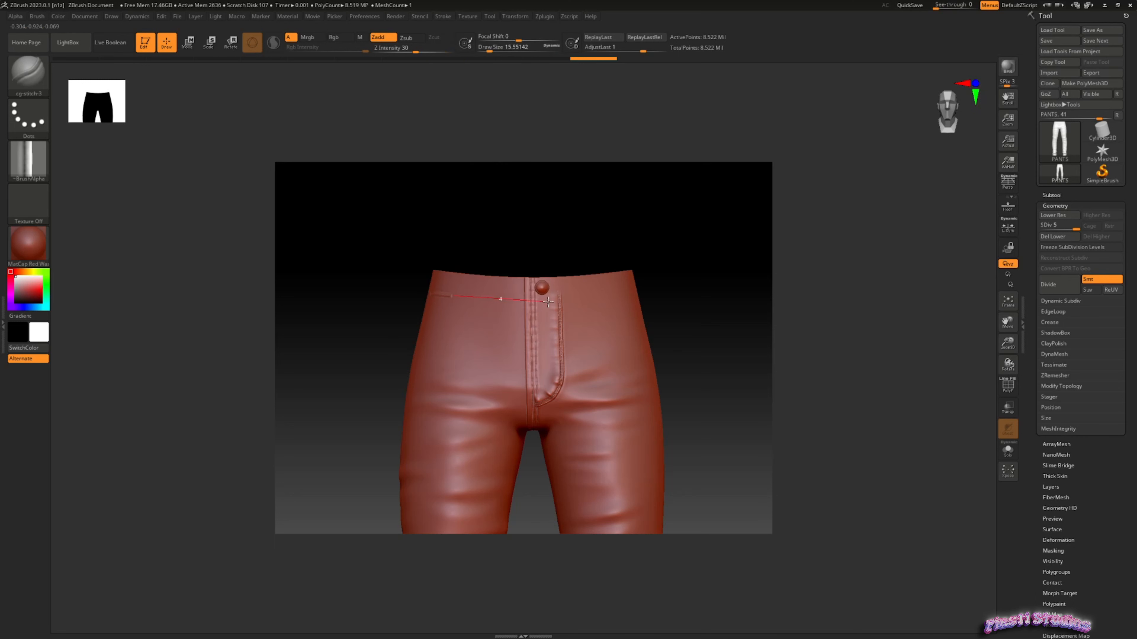
{"action": "left_click_drag", "start_coordinate": [572, 301], "coordinate": [595, 299]}
{"action": "mouse_move", "coordinate": [663, 290]}
{"action": "left_mouse_down"}
{"action": "mouse_move", "coordinate": [681, 285]}
{"action": "mouse_move", "coordinate": [673, 316]}
{"action": "left_mouse_up"}
{"action": "key", "text": "ctrl+z"}
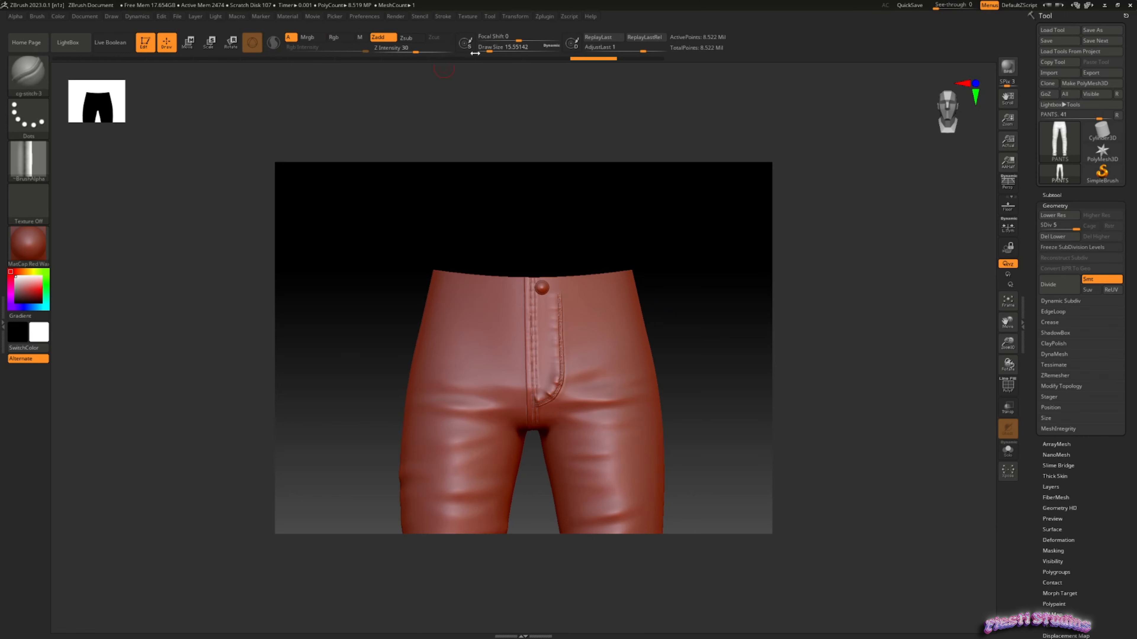
Set the Draw Size to 28.75, try a waistband seam across the front below the button, and undo it.
{"action": "left_click_drag", "start_coordinate": [490, 51], "coordinate": [492, 50]}
{"action": "left_click_drag", "start_coordinate": [533, 300], "coordinate": [649, 296]}
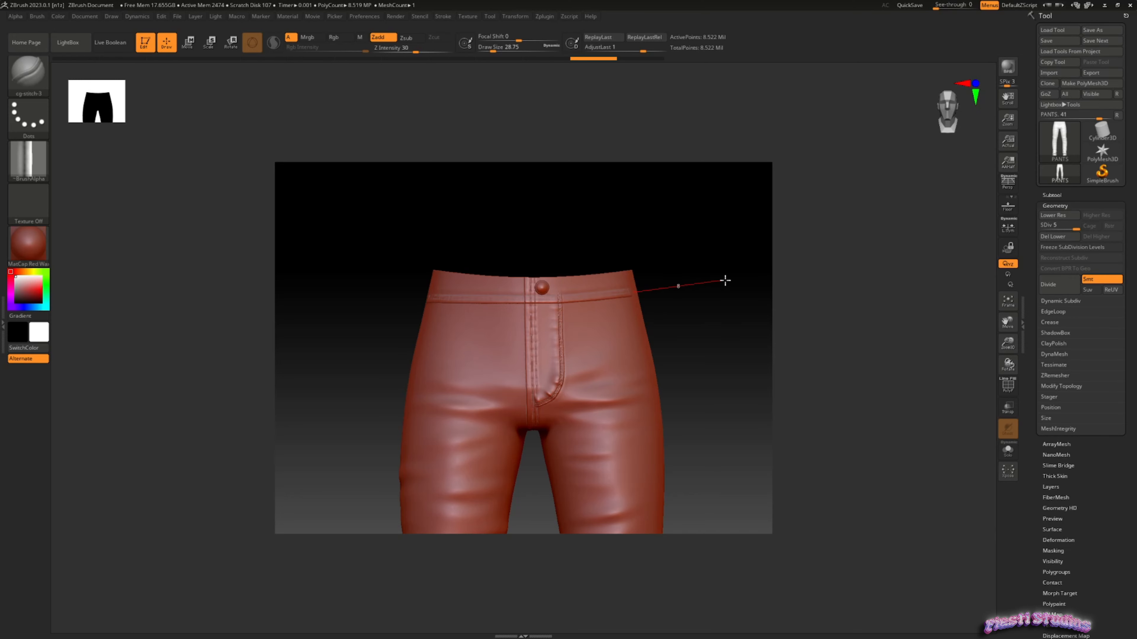
{"action": "left_click_drag", "start_coordinate": [725, 280], "coordinate": [724, 281]}
{"action": "left_click", "coordinate": [514, 16]}
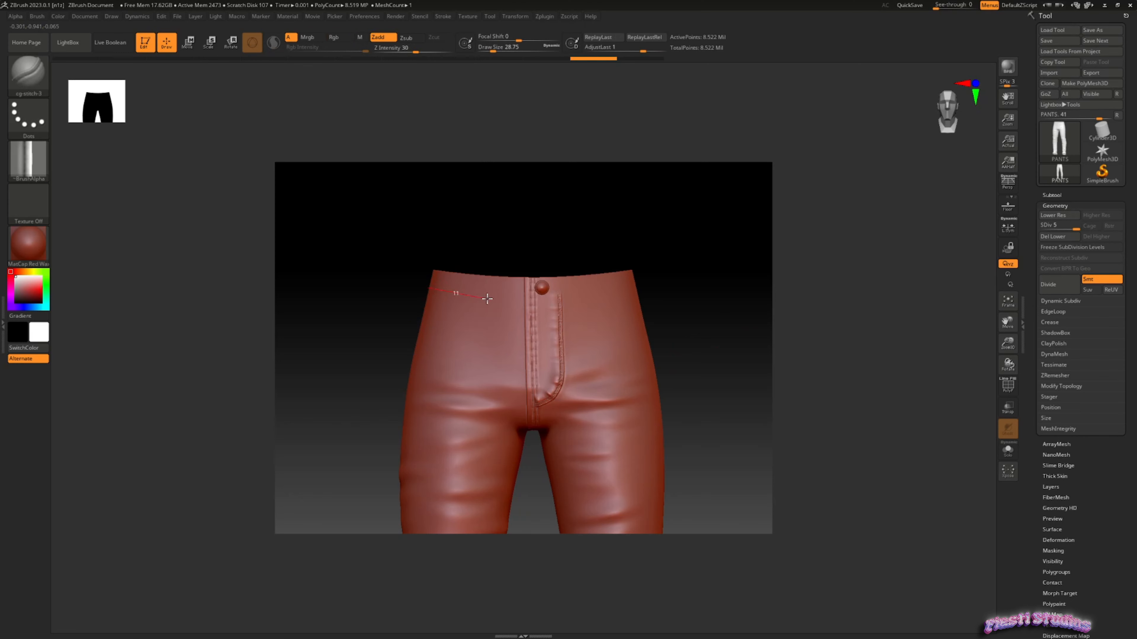
Try the waistband seam across the front again, undo it, and sculpt it anew from hip to hip below the button.
{"action": "left_click_drag", "start_coordinate": [555, 298], "coordinate": [603, 294]}
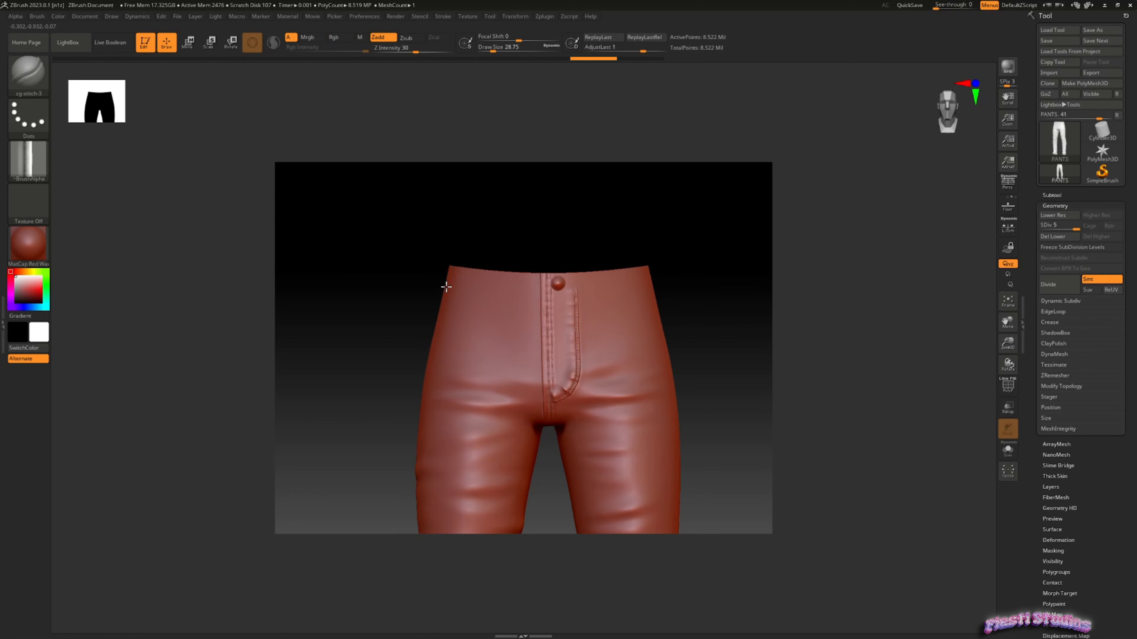
{"action": "left_click_drag", "start_coordinate": [564, 303], "coordinate": [645, 294]}
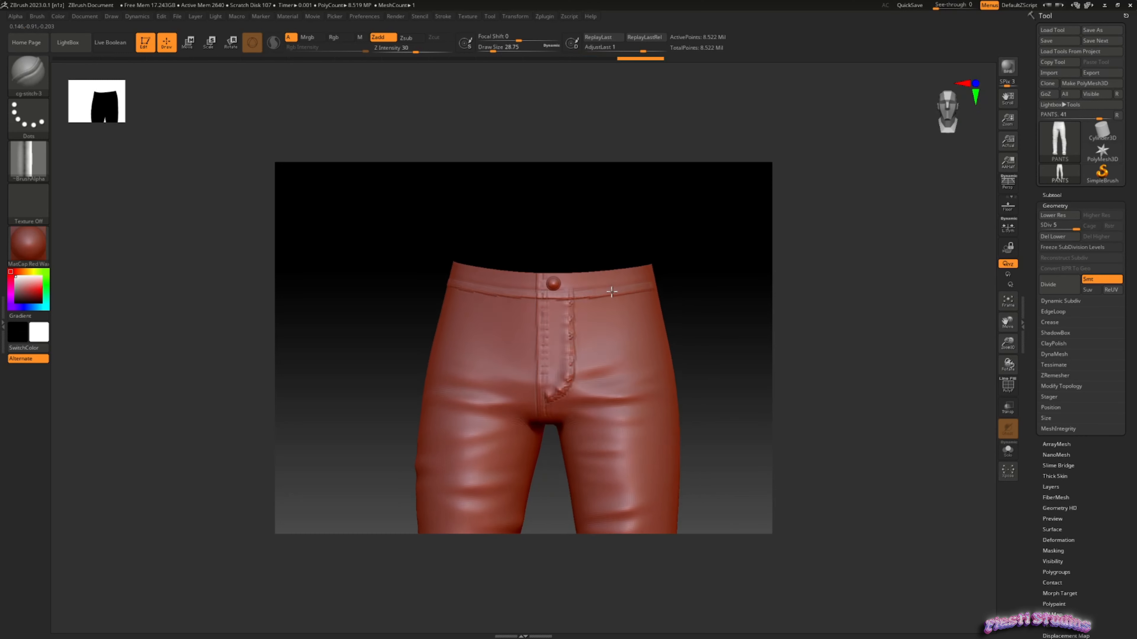
{"action": "key", "text": "shift"}
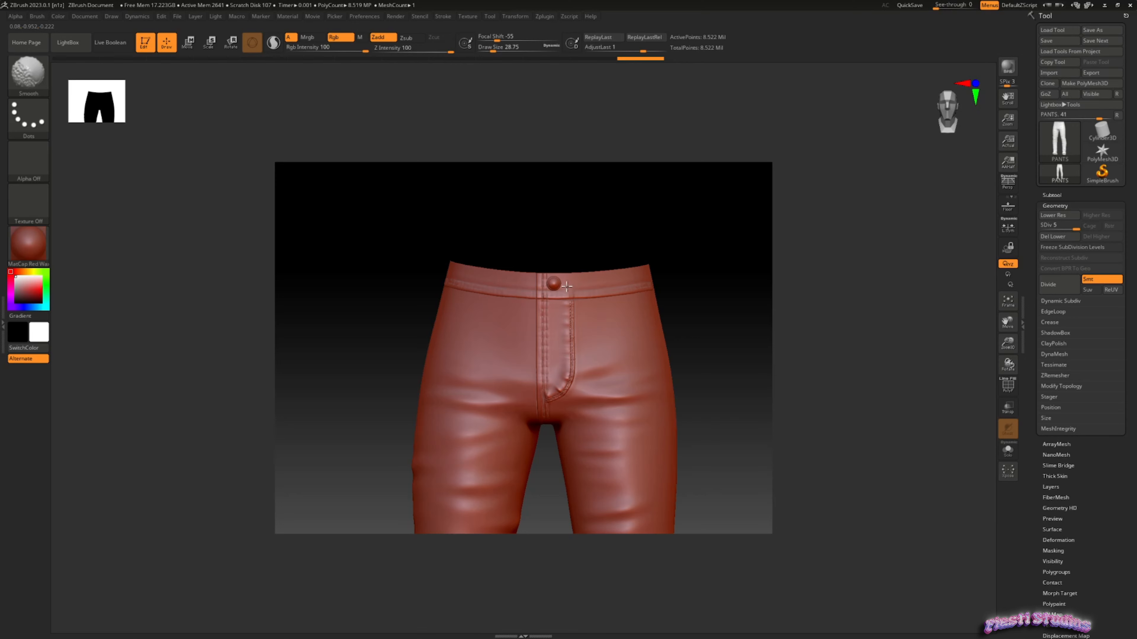
Smooth the end of the waistband seam on the side of the hip.
{"action": "left_click_drag", "start_coordinate": [738, 305], "coordinate": [564, 309]}
{"action": "left_click_drag", "start_coordinate": [1008, 323], "coordinate": [822, 388]}
{"action": "left_click_drag", "start_coordinate": [735, 355], "coordinate": [749, 371]}
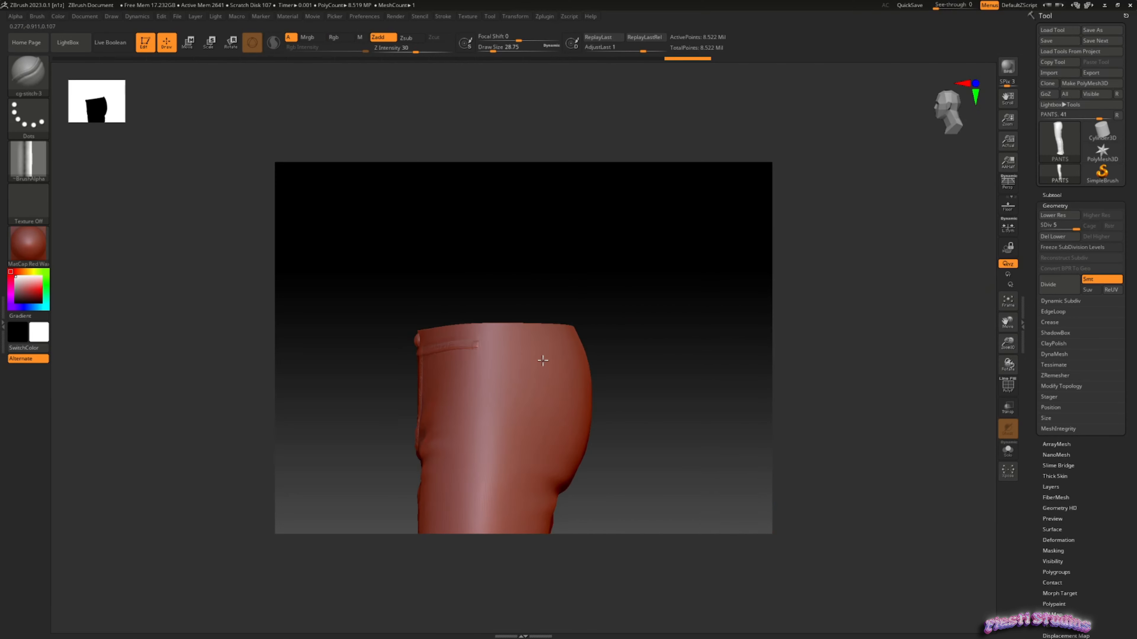
{"action": "key", "text": "shift"}
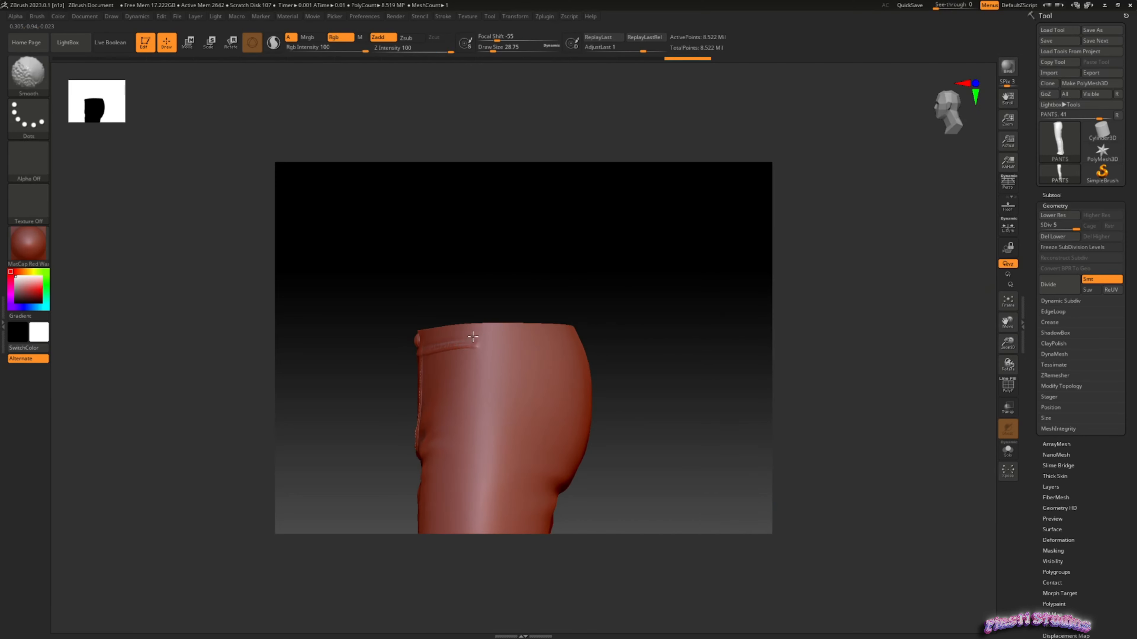
{"action": "left_click_drag", "start_coordinate": [469, 350], "coordinate": [478, 336], "text": "shift"}
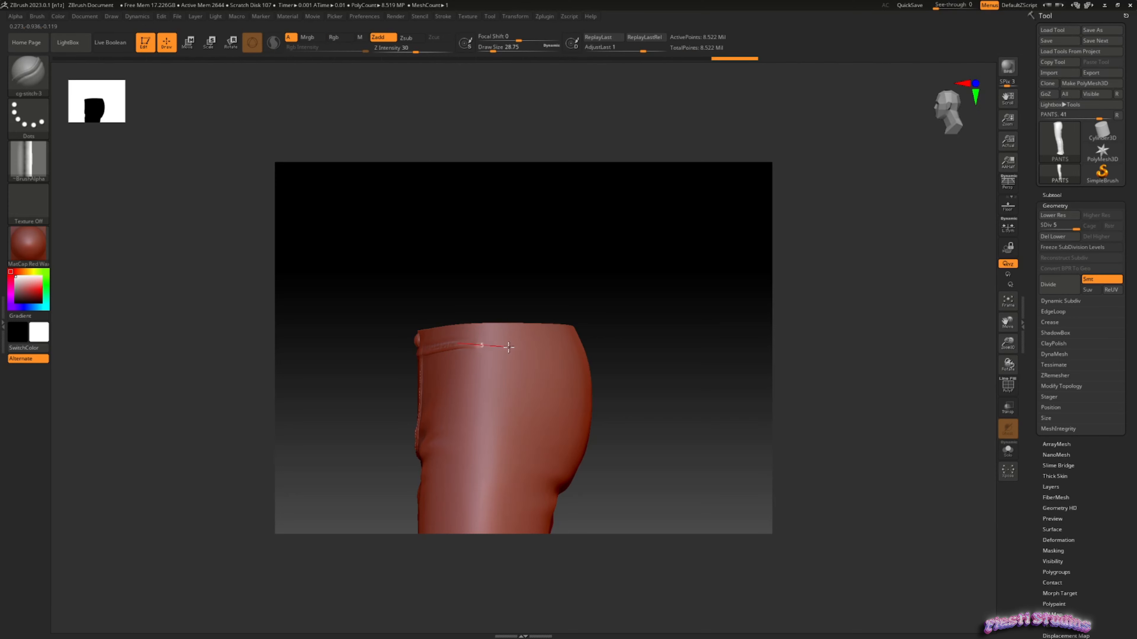
Try to extend the waistband seam around the hip and across the back towards the centre seam.
{"action": "left_click_drag", "start_coordinate": [547, 344], "coordinate": [566, 343], "text": "shift"}
{"action": "right_click_drag", "start_coordinate": [549, 341], "coordinate": [550, 356]}
{"action": "key", "text": "ctrl+z"}
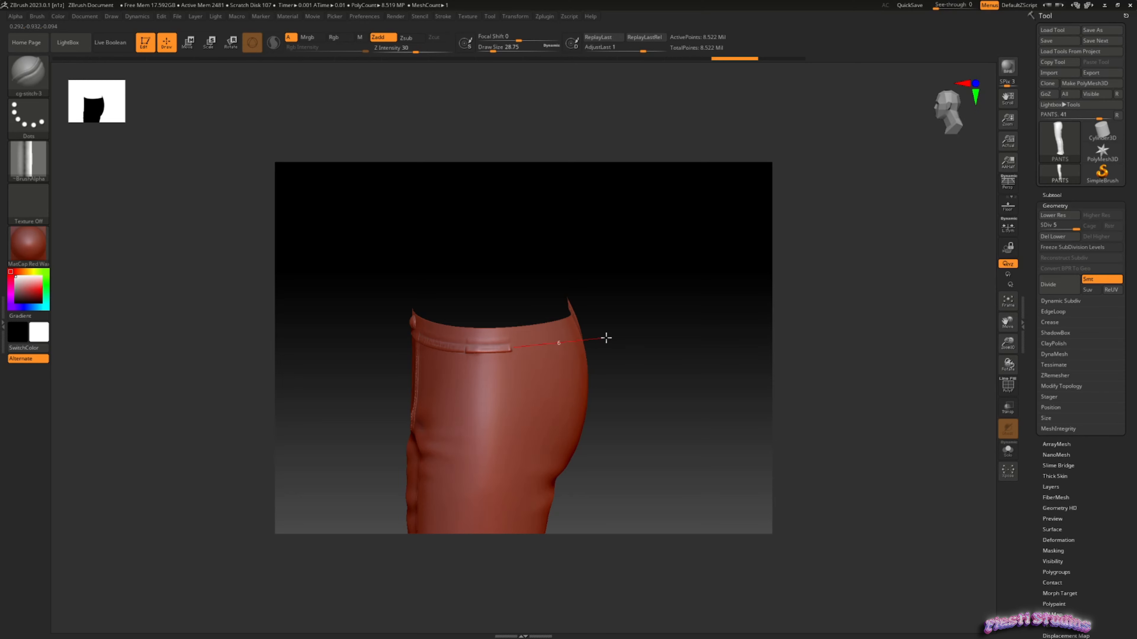
{"action": "key", "text": "ctrl+shift+z"}
{"action": "mouse_move", "coordinate": [642, 320]}
{"action": "right_mouse_down"}
{"action": "mouse_move", "coordinate": [604, 319]}
{"action": "mouse_move", "coordinate": [576, 341]}
{"action": "right_mouse_up"}
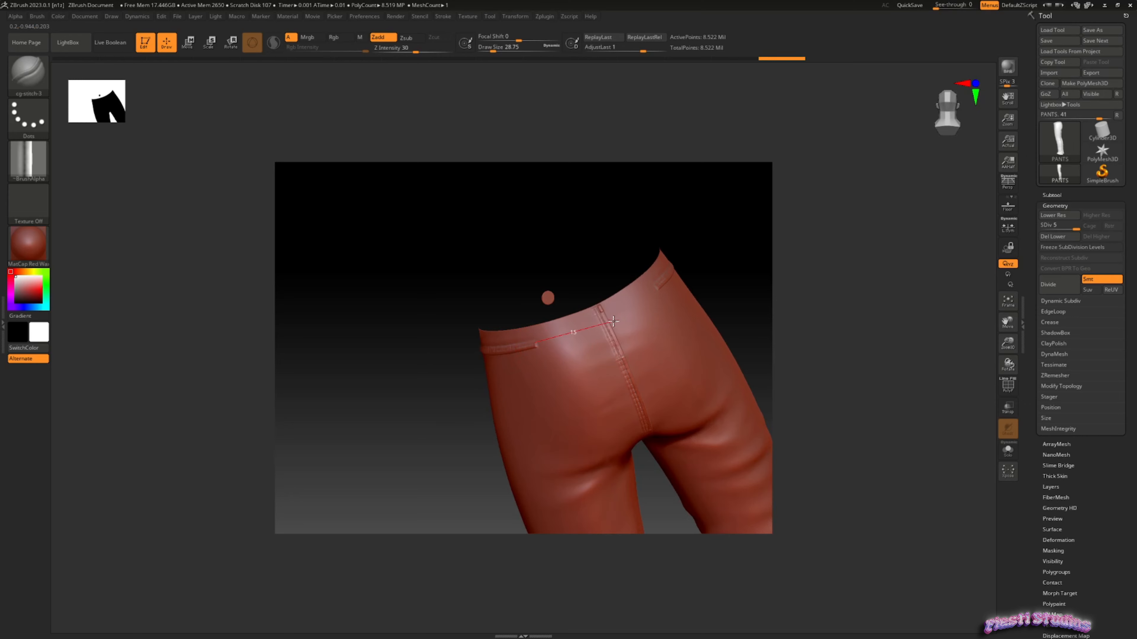
{"action": "left_click_drag", "start_coordinate": [640, 309], "coordinate": [639, 310]}
Undo the waistband seam strokes on the back, the hips and the front.
{"action": "key", "text": "ctrl+z"}
{"action": "right_click_drag", "start_coordinate": [501, 351], "coordinate": [552, 359]}
{"action": "key", "text": "ctrl+z"}
{"action": "right_click_drag", "start_coordinate": [424, 355], "coordinate": [571, 366]}
{"action": "right_click_drag", "start_coordinate": [470, 335], "coordinate": [524, 336]}
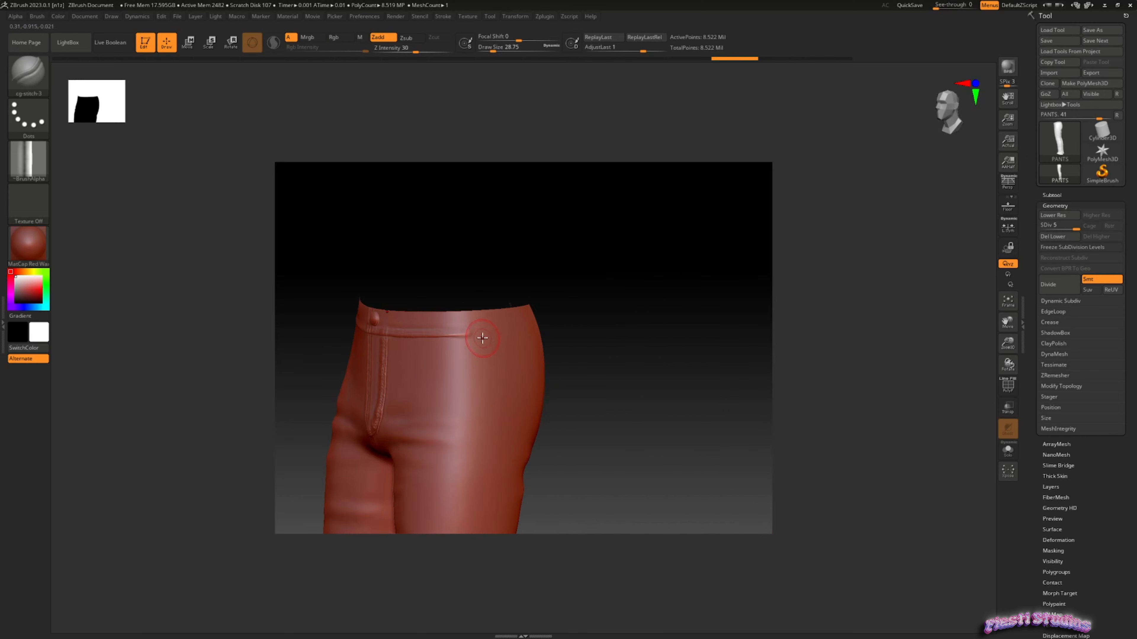
{"action": "left_click_drag", "start_coordinate": [482, 337], "coordinate": [474, 339], "text": "shift"}
{"action": "key", "text": "ctrl+z"}
{"action": "key", "text": "ctrl+z"}
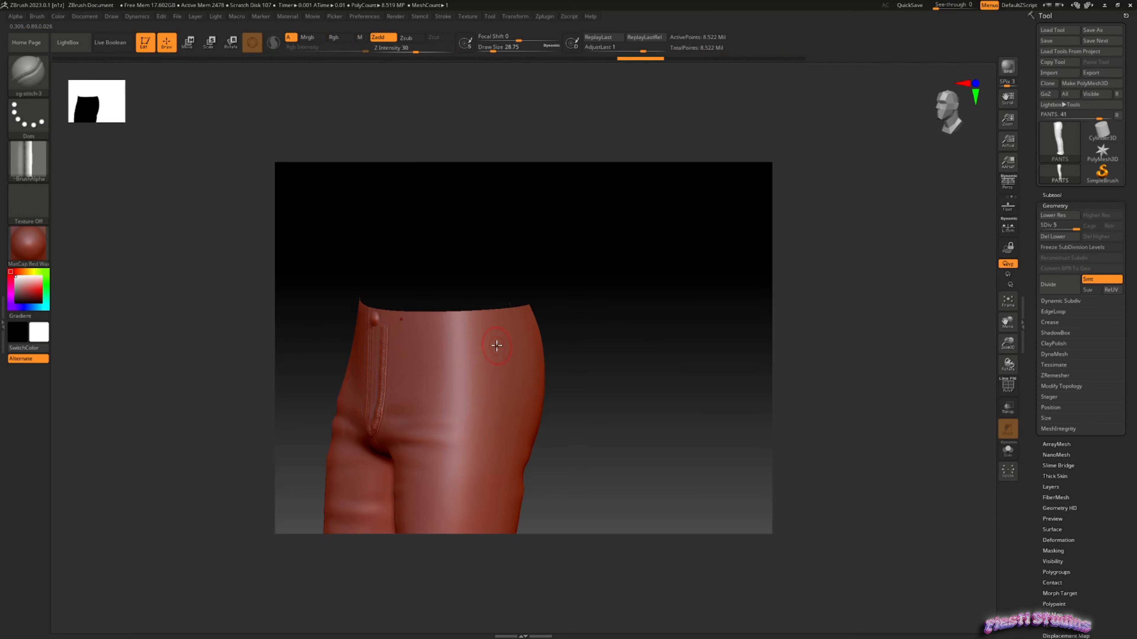
Load a DM-Seam brush, try a waistband seam from the front around the hip, and undo it.
{"action": "key", "text": "comma"}
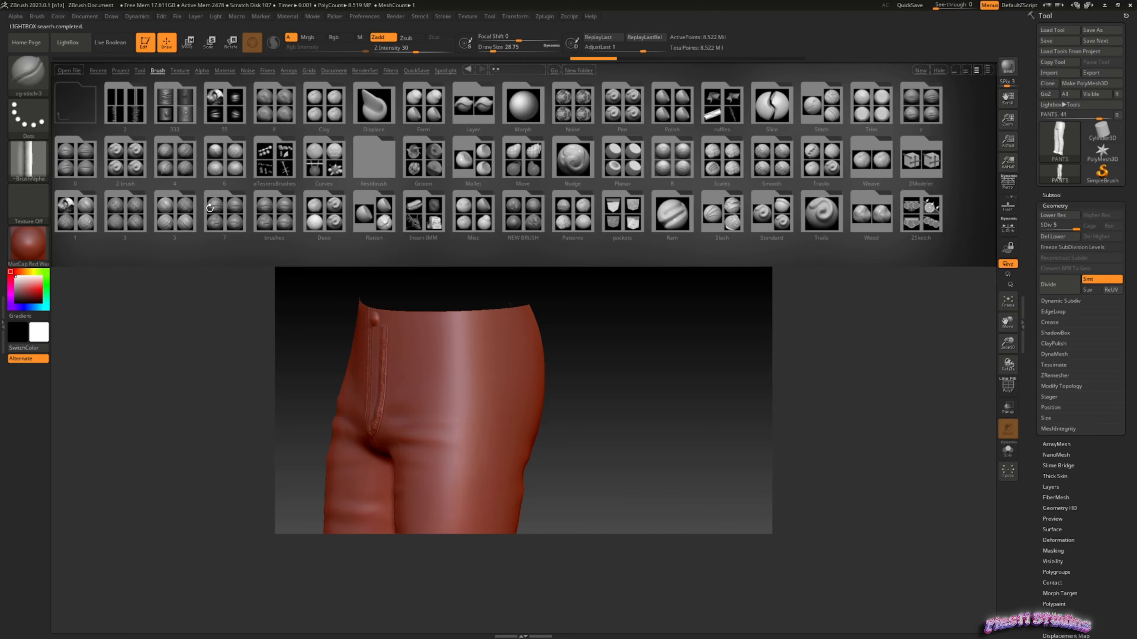
{"action": "left_click", "coordinate": [156, 213]}
{"action": "double_click", "coordinate": [222, 101]}
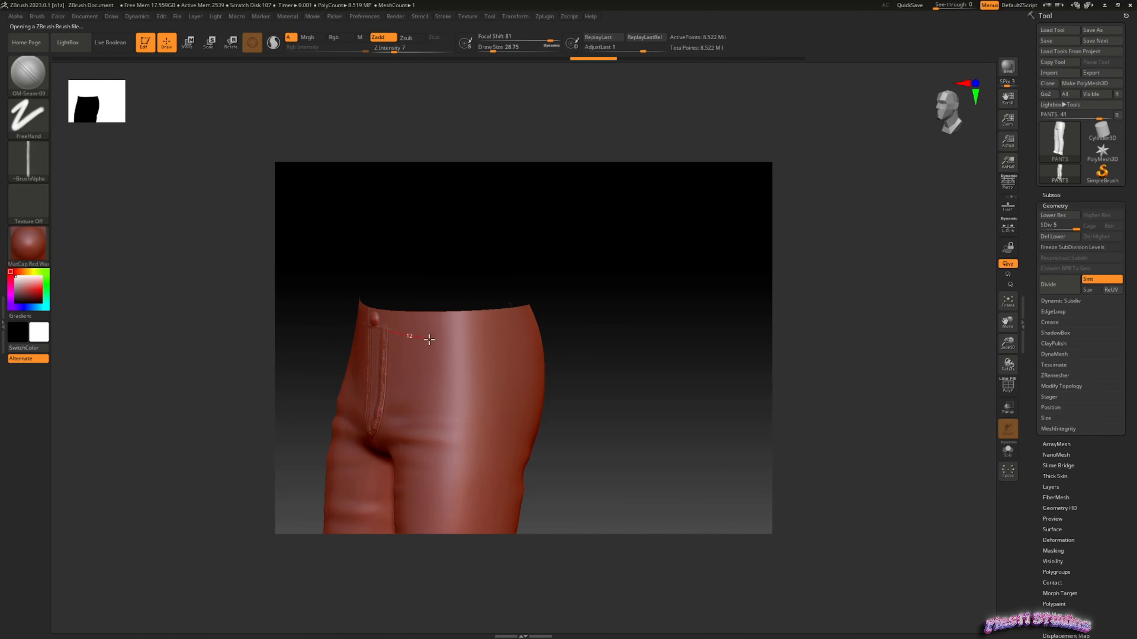
{"action": "left_click_drag", "start_coordinate": [568, 326], "coordinate": [533, 339]}
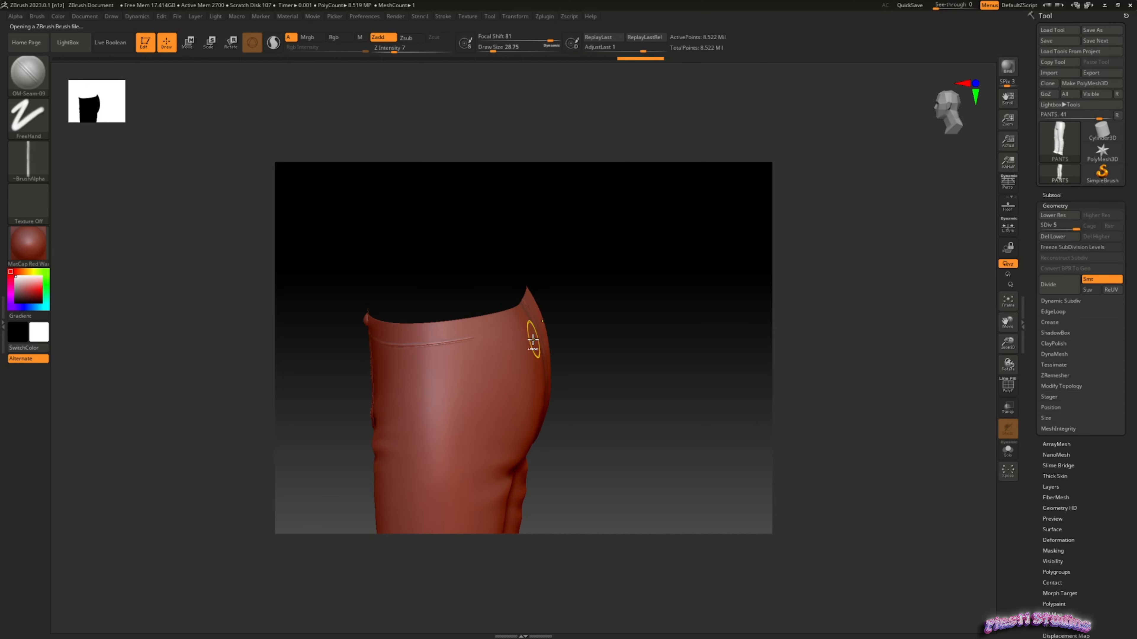
{"action": "key", "text": "ctrl+z"}
Set the Z Intensity to 29 and adjust the seam brush's LazySmooth.
{"action": "left_click", "coordinate": [414, 49]}
{"action": "left_click", "coordinate": [443, 16]}
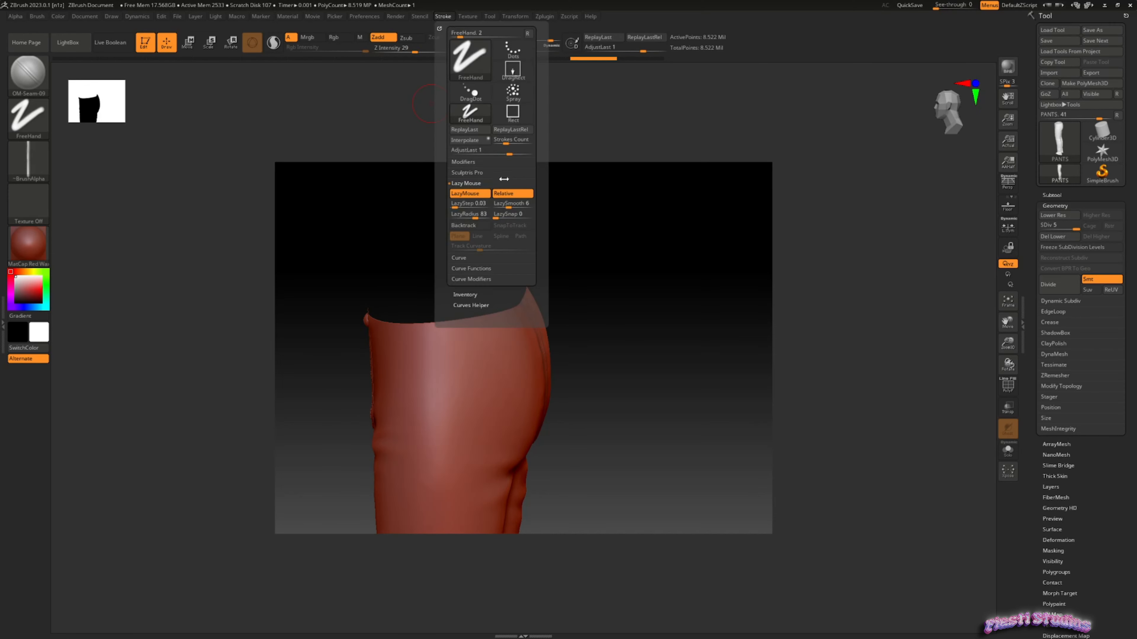
{"action": "left_click", "coordinate": [515, 207]}
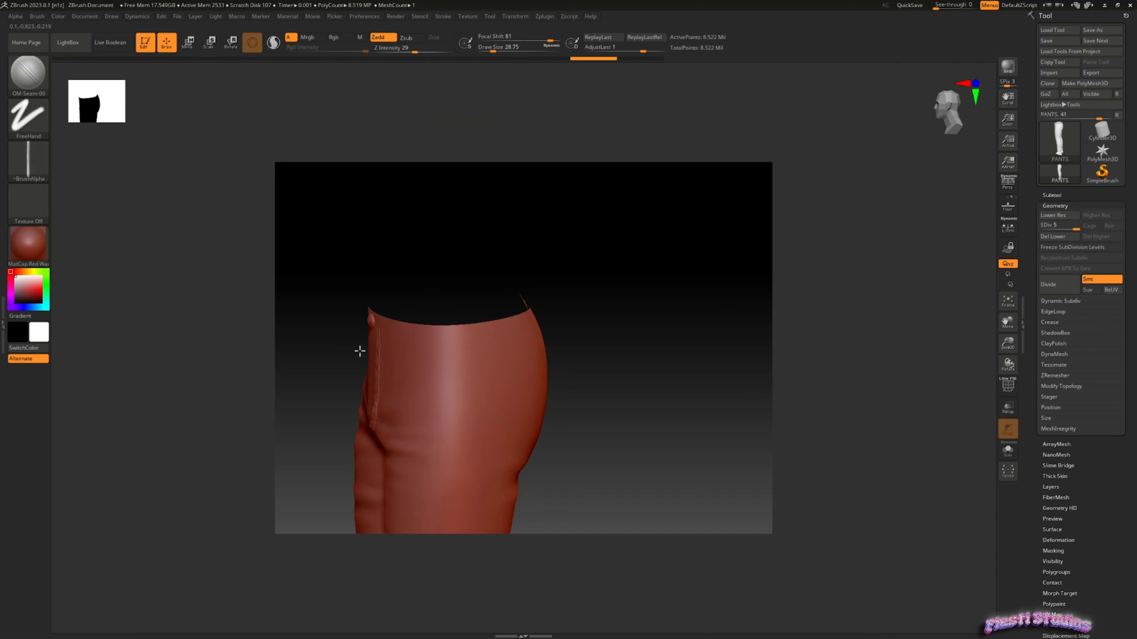
Set the Z Intensity to 16, try the waistband seam from the front around the hip to the back, and undo it.
{"action": "right_click_drag", "start_coordinate": [407, 356], "coordinate": [337, 327]}
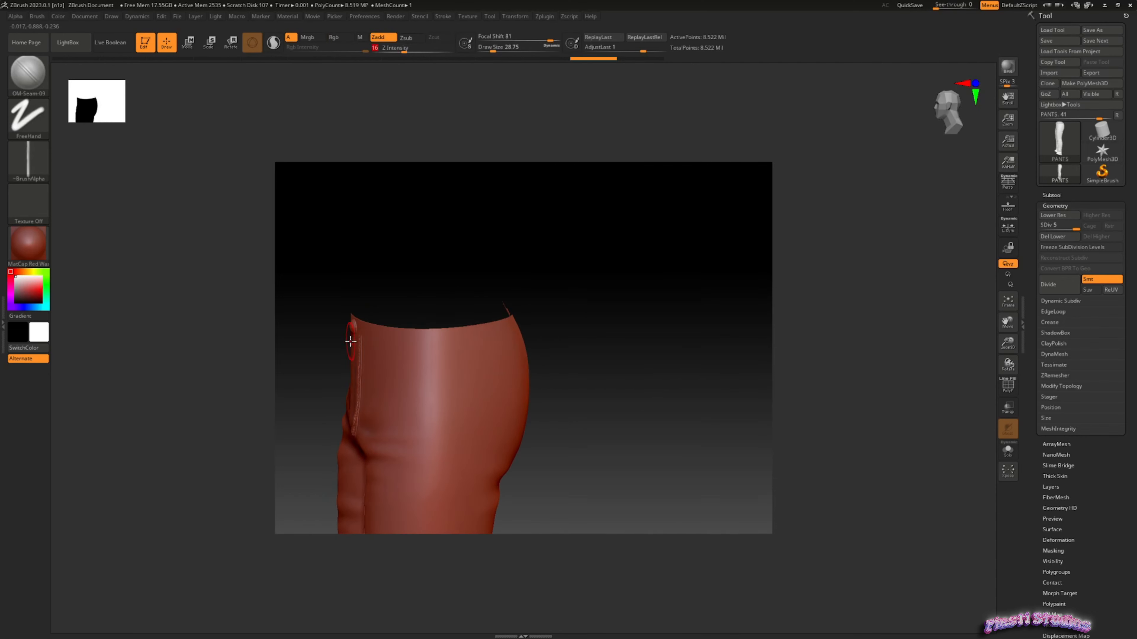
{"action": "left_click_drag", "start_coordinate": [413, 358], "coordinate": [481, 354]}
{"action": "right_click_drag", "start_coordinate": [501, 352], "coordinate": [439, 367]}
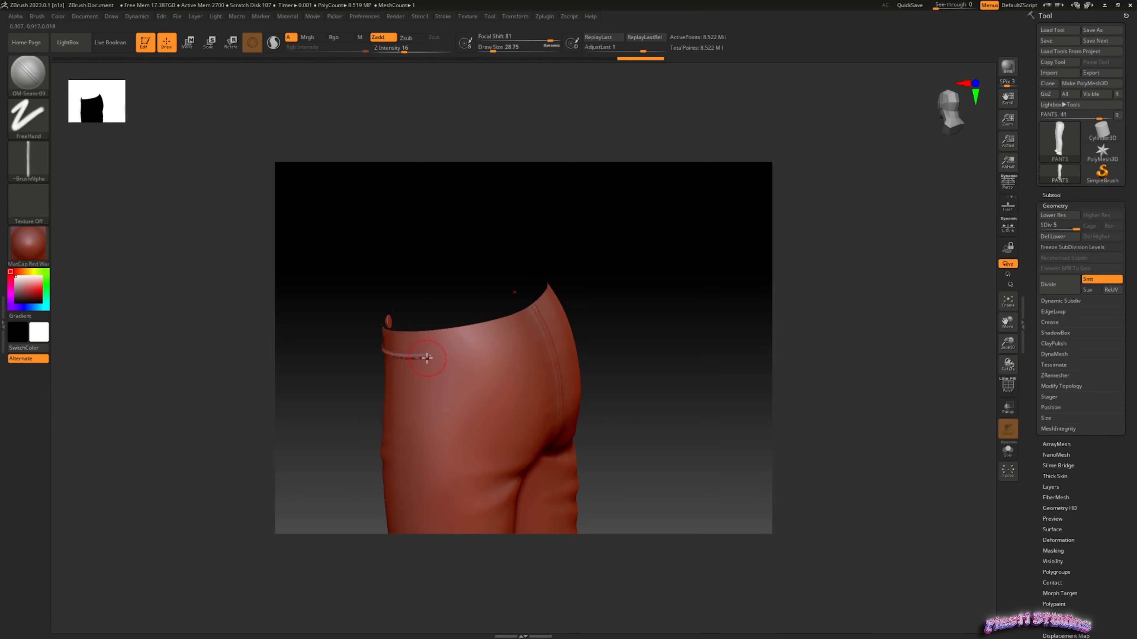
{"action": "left_click_drag", "start_coordinate": [468, 356], "coordinate": [535, 332]}
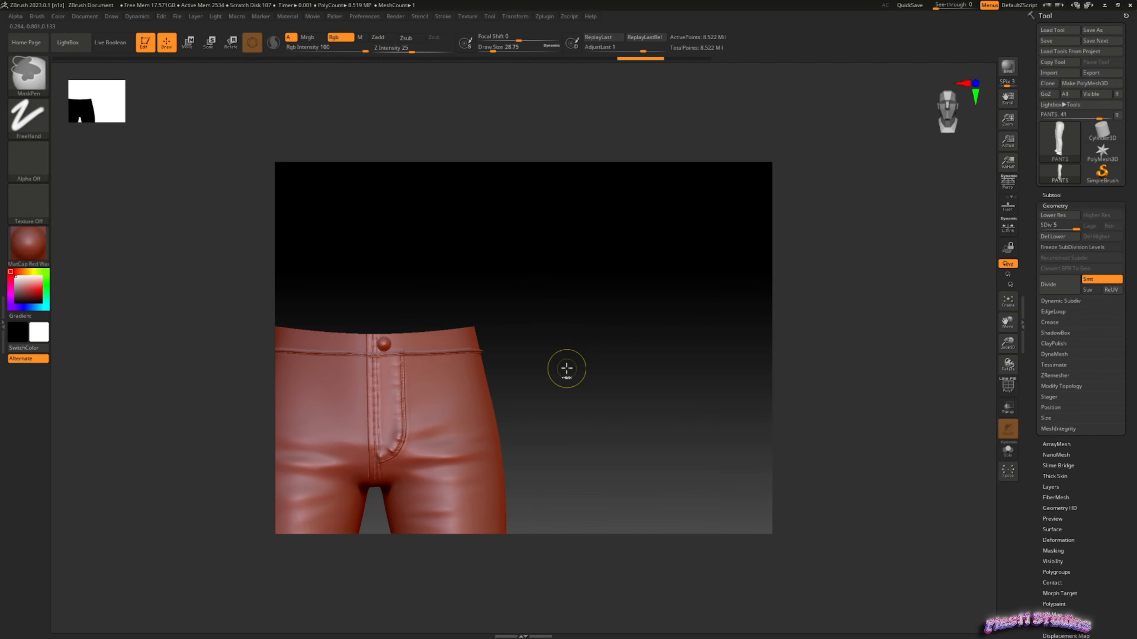
{"action": "left_click_drag", "start_coordinate": [1012, 319], "coordinate": [1124, 253]}
{"action": "right_click_drag", "start_coordinate": [578, 411], "coordinate": [555, 398]}
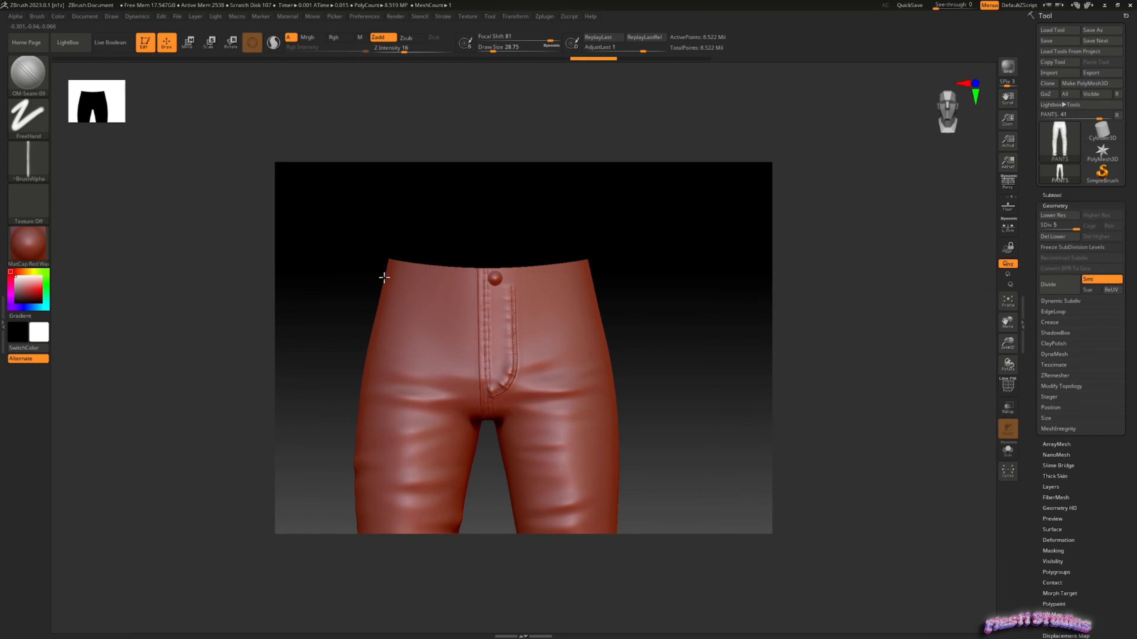
Try another waistband seam stroke across the front and undo it.
{"action": "left_click_drag", "start_coordinate": [411, 290], "coordinate": [527, 291]}
{"action": "right_click_drag", "start_coordinate": [518, 332], "coordinate": [488, 362]}
{"action": "key", "text": "ctrl+z"}
Load the DM-Seam-11 brush, try a stitched waistband seam across the front, and undo it.
{"action": "left_click", "coordinate": [68, 42]}
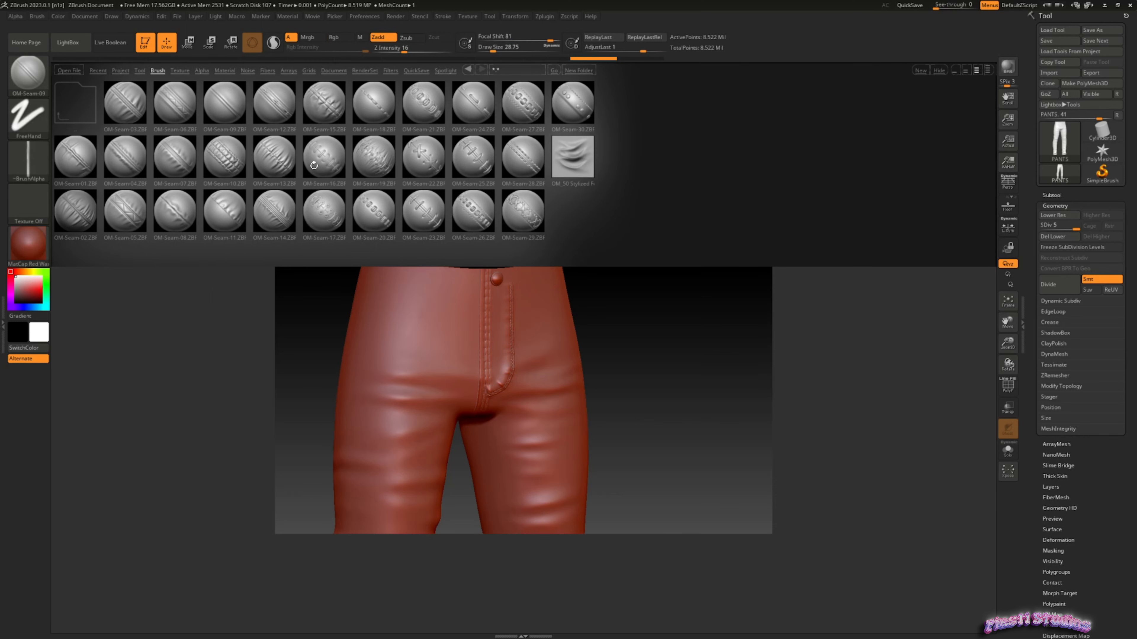
{"action": "double_click", "coordinate": [215, 208]}
{"action": "left_click_drag", "start_coordinate": [354, 281], "coordinate": [378, 292]}
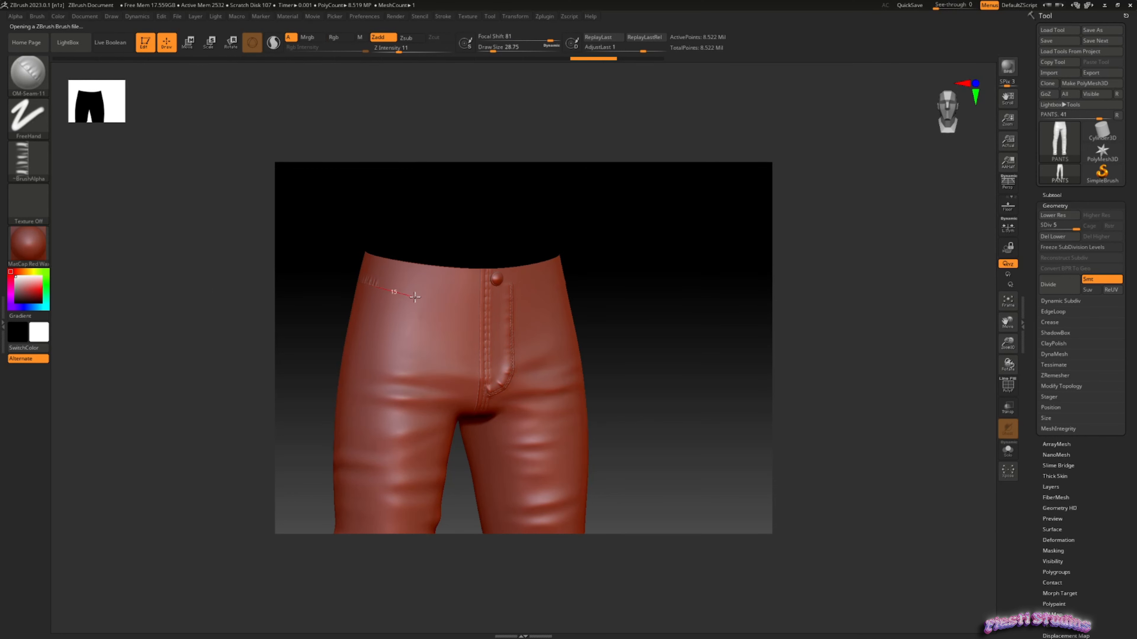
{"action": "left_click_drag", "start_coordinate": [450, 299], "coordinate": [553, 309]}
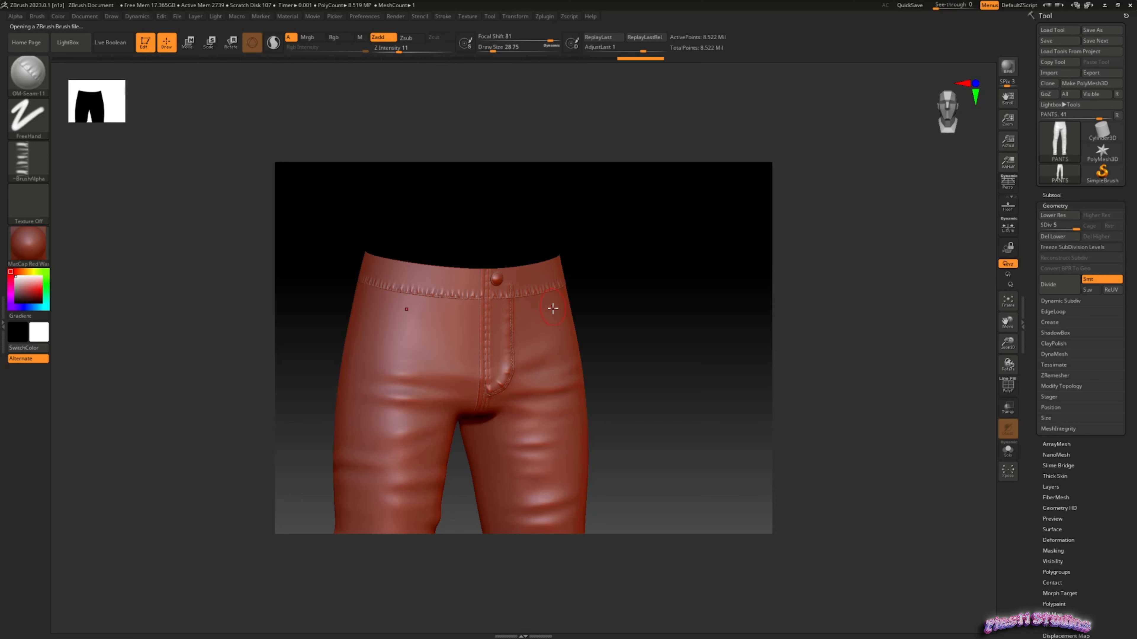
{"action": "left_click_drag", "start_coordinate": [403, 242], "coordinate": [414, 244]}
{"action": "key", "text": "ctrl+z"}
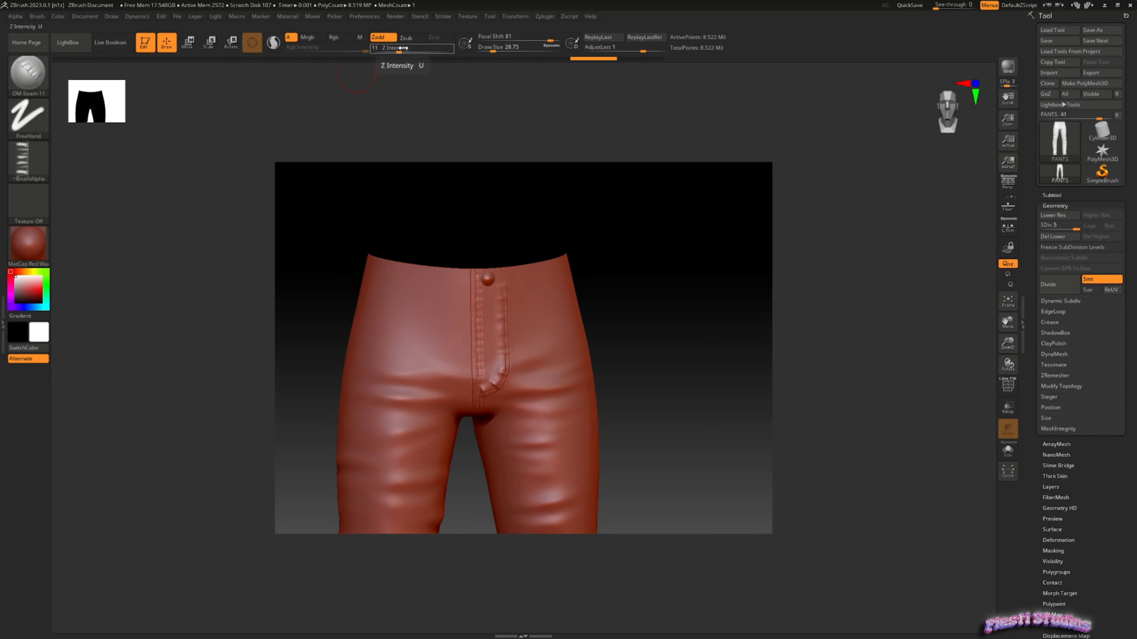
Set the Draw Size to about 62 and load the ER_FLB_01 brush from the brush library.
{"action": "left_click_drag", "start_coordinate": [399, 49], "coordinate": [408, 49]}
{"action": "left_click_drag", "start_coordinate": [493, 49], "coordinate": [499, 49]}
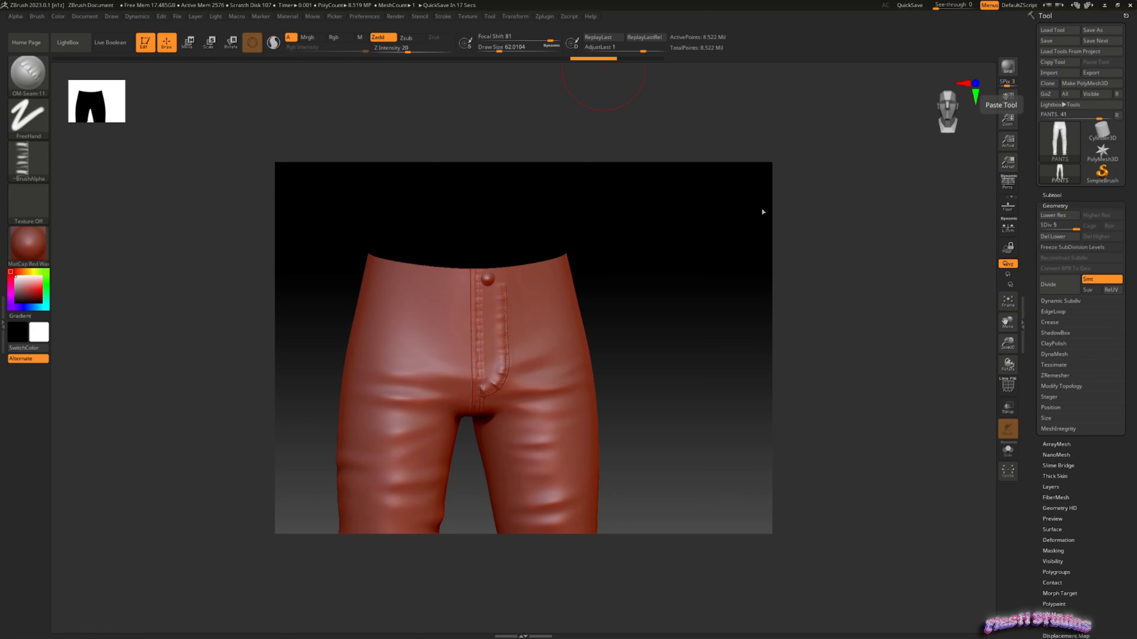
{"action": "left_click", "coordinate": [67, 42]}
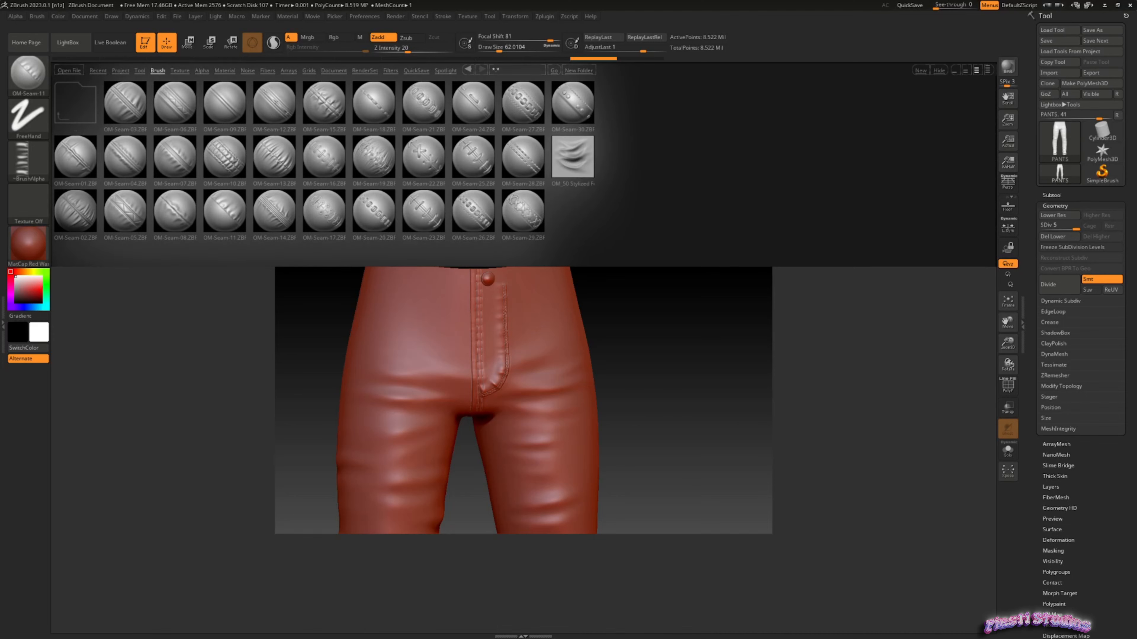
{"action": "left_click", "coordinate": [164, 71]}
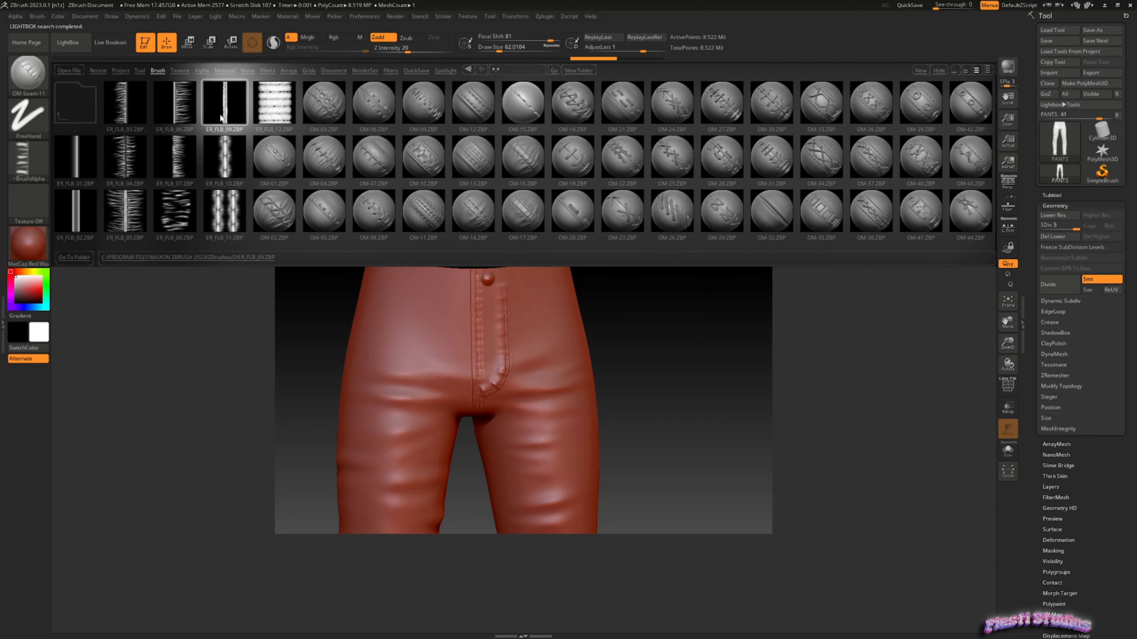
{"action": "double_click", "coordinate": [76, 157]}
Test the seam brush across the front waist, set its Z Intensity to 11 and adjust its LazyRadius.
{"action": "left_click_drag", "start_coordinate": [367, 283], "coordinate": [481, 300]}
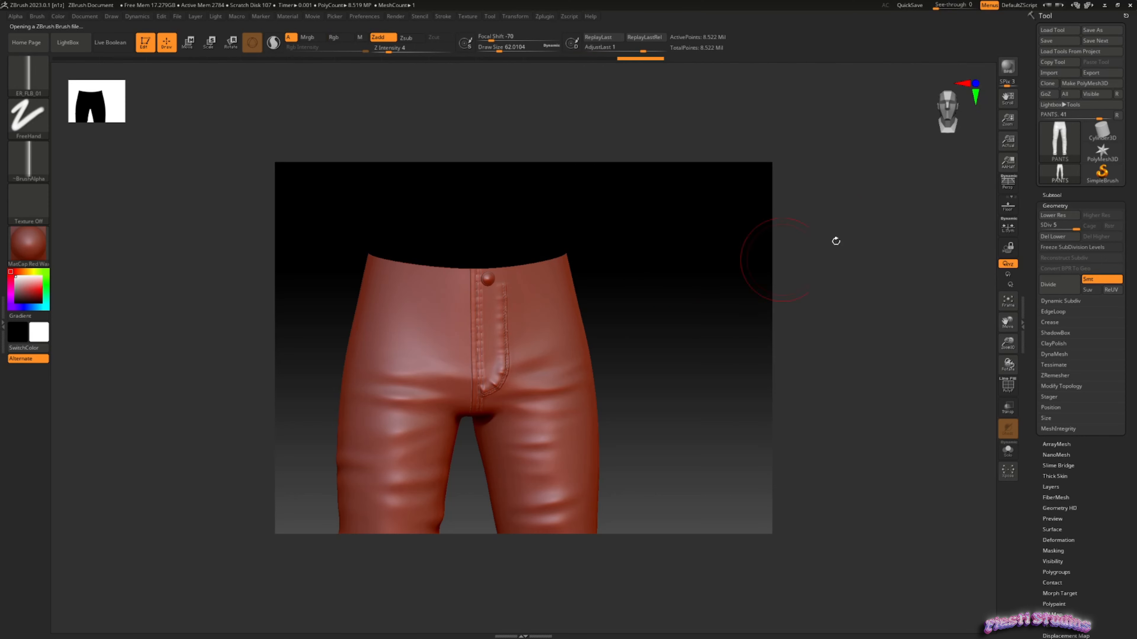
{"action": "left_click_drag", "start_coordinate": [389, 50], "coordinate": [398, 50]}
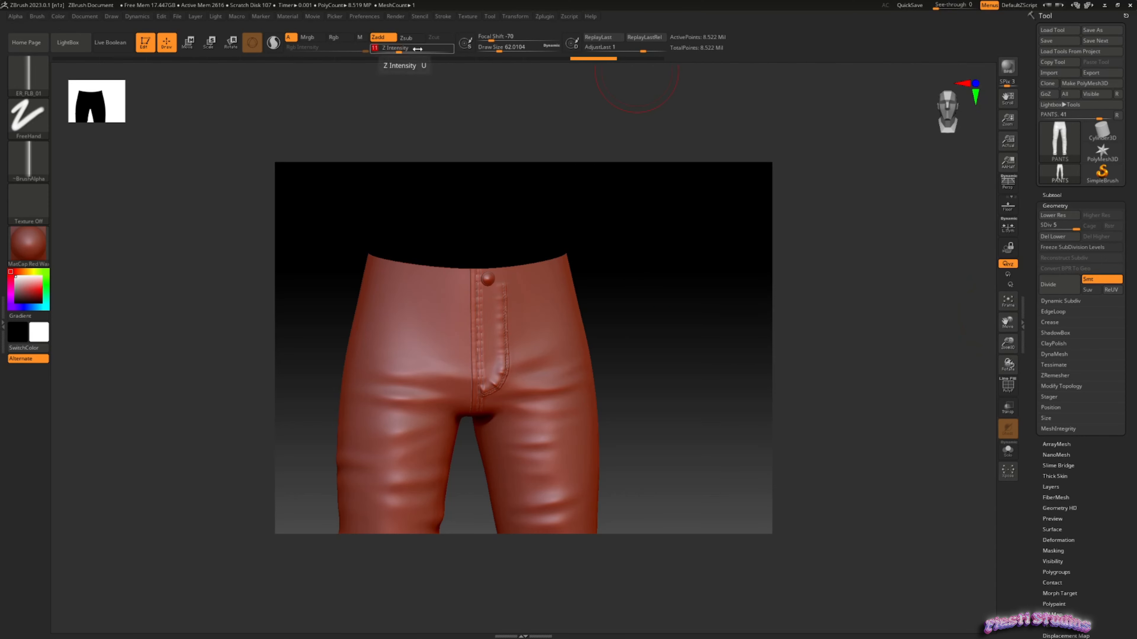
{"action": "left_click_drag", "start_coordinate": [499, 48], "coordinate": [502, 48]}
{"action": "left_click", "coordinate": [443, 16]}
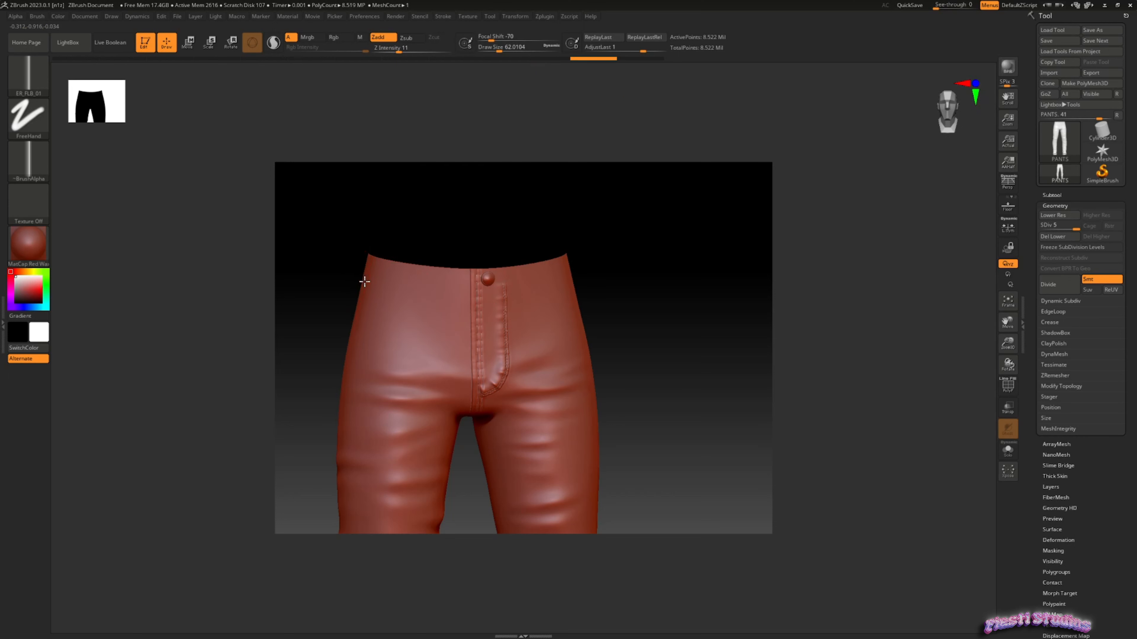
{"action": "left_click_drag", "start_coordinate": [368, 279], "coordinate": [461, 296]}
{"action": "left_click", "coordinate": [443, 16]}
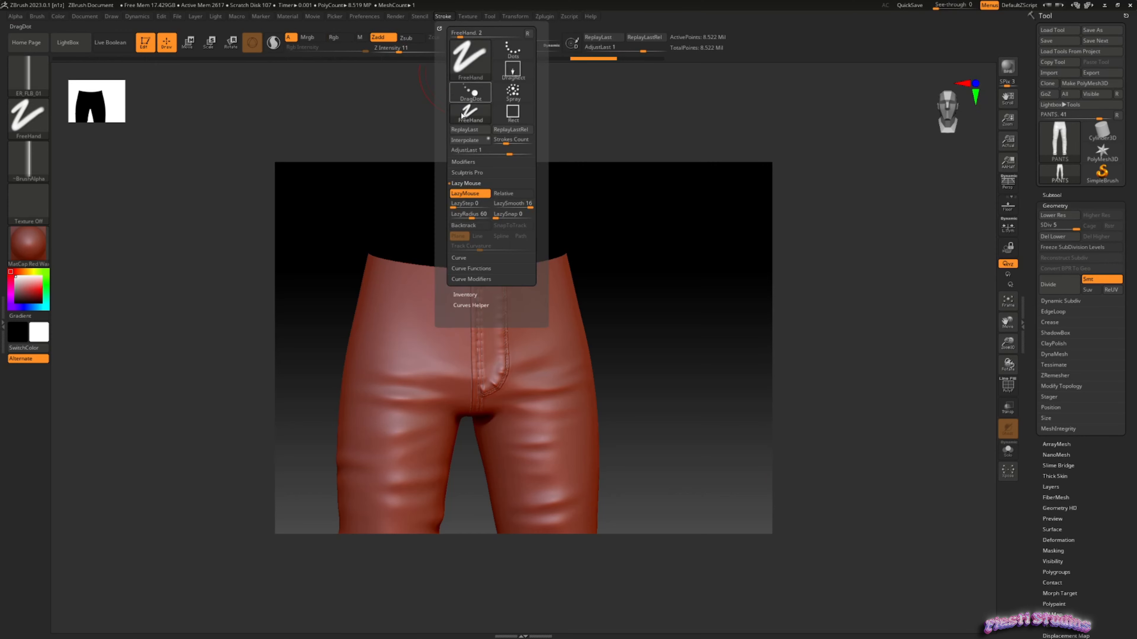
{"action": "left_click_drag", "start_coordinate": [478, 216], "coordinate": [479, 216]}
Try the waistband seam across the front below the button at Z Intensity 11 and undo the strokes.
{"action": "left_click_drag", "start_coordinate": [363, 277], "coordinate": [388, 286]}
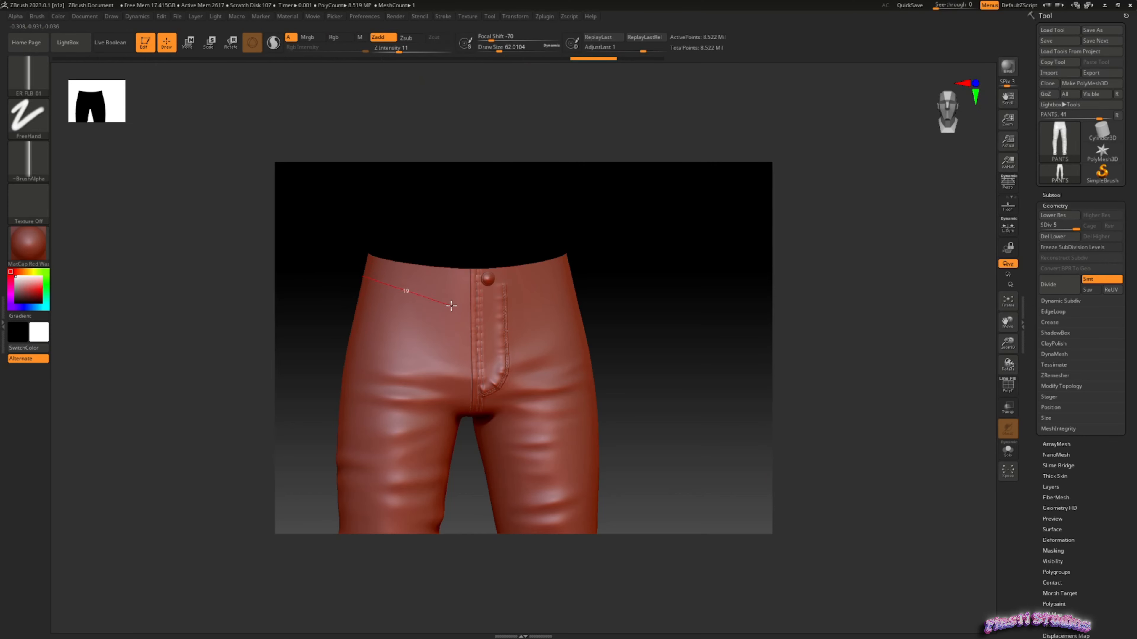
{"action": "left_click_drag", "start_coordinate": [468, 307], "coordinate": [539, 297]}
{"action": "key", "text": "ctrl+z"}
{"action": "left_click_drag", "start_coordinate": [364, 279], "coordinate": [423, 298]}
{"action": "left_click_drag", "start_coordinate": [609, 330], "coordinate": [618, 331], "text": "shift"}
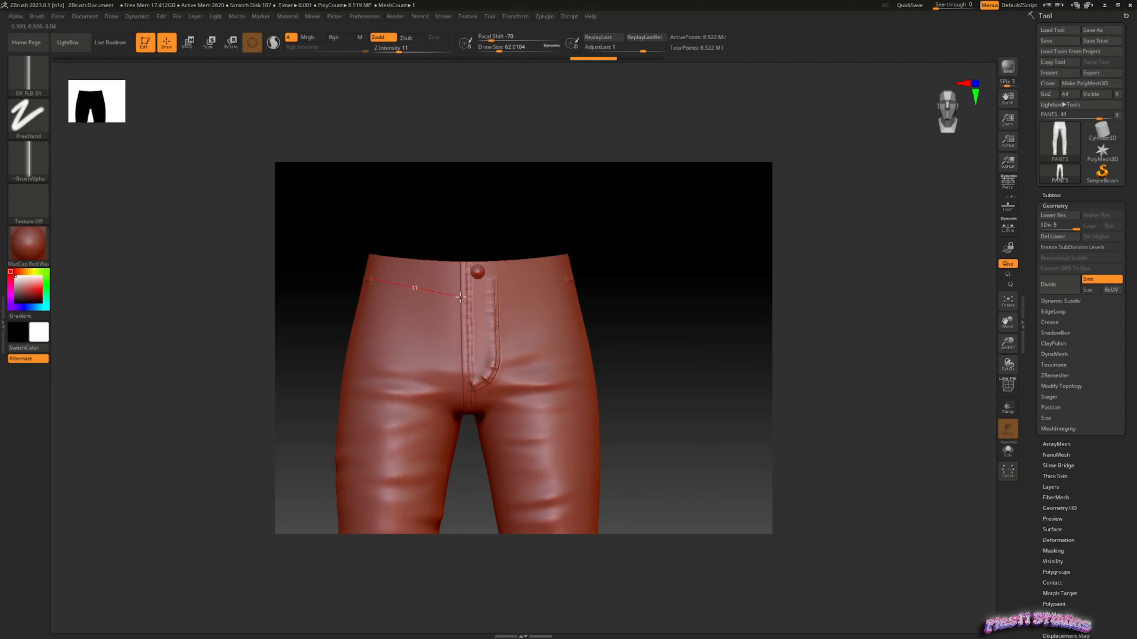
{"action": "mouse_move", "coordinate": [460, 296]}
{"action": "left_mouse_down"}
{"action": "mouse_move", "coordinate": [557, 281]}
{"action": "mouse_move", "coordinate": [526, 287]}
{"action": "mouse_move", "coordinate": [585, 290]}
{"action": "left_mouse_up"}
{"action": "left_click_drag", "start_coordinate": [627, 308], "coordinate": [579, 305]}
{"action": "key", "text": "ctrl+z"}
Set the Z Intensity to 5 and draw the waistband seam across the front, below the button.
{"action": "left_click", "coordinate": [391, 49]}
{"action": "left_click_drag", "start_coordinate": [347, 286], "coordinate": [352, 281], "text": "shift"}
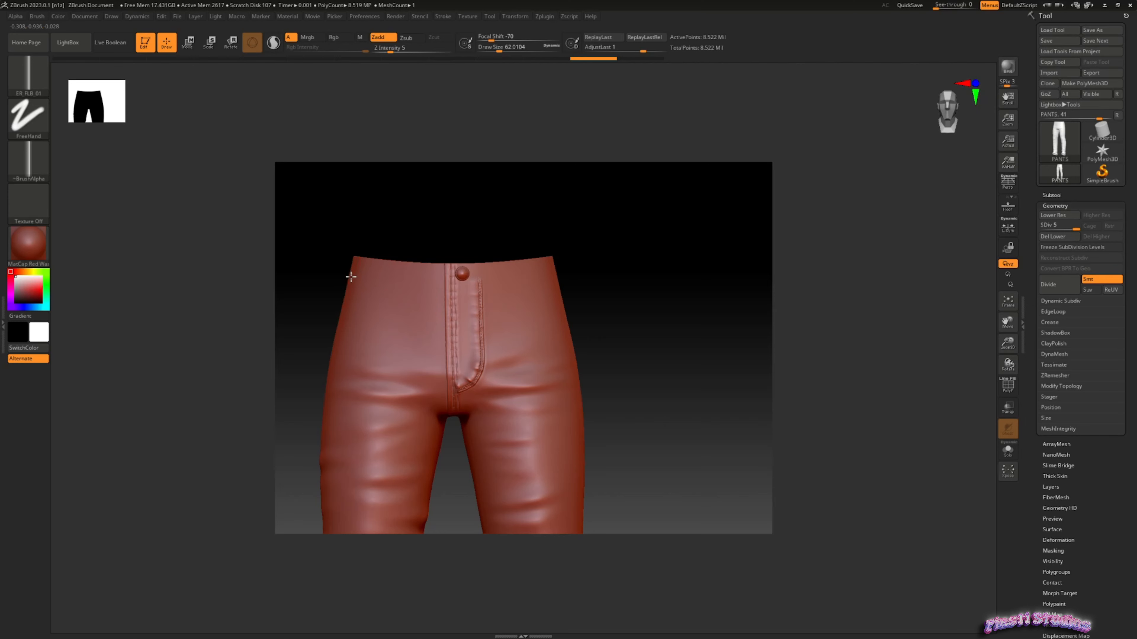
{"action": "left_click_drag", "start_coordinate": [460, 296], "coordinate": [546, 291]}
{"action": "left_click_drag", "start_coordinate": [626, 314], "coordinate": [484, 327]}
Try continuing the waistband seam around the hip, smooth its end, and undo the strokes.
{"action": "mouse_move", "coordinate": [1015, 341]}
{"action": "left_mouse_down"}
{"action": "mouse_move", "coordinate": [1013, 330]}
{"action": "mouse_move", "coordinate": [932, 345]}
{"action": "left_mouse_up"}
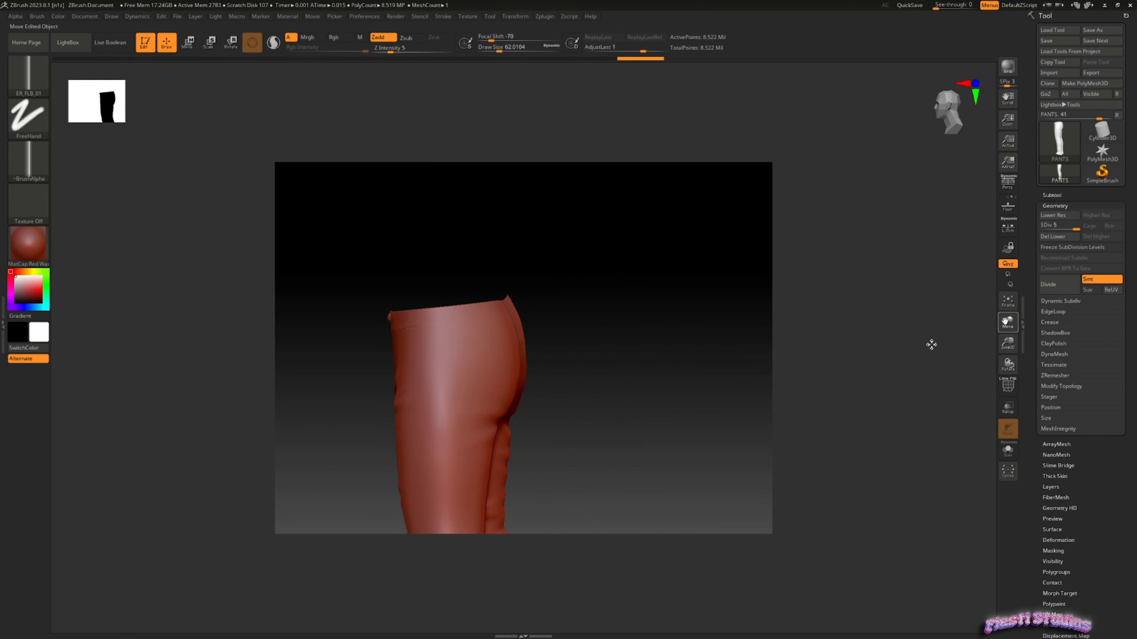
{"action": "left_click_drag", "start_coordinate": [703, 359], "coordinate": [642, 368], "text": "shift"}
{"action": "left_click_drag", "start_coordinate": [548, 307], "coordinate": [490, 358]}
{"action": "left_click_drag", "start_coordinate": [385, 324], "coordinate": [468, 325]}
{"action": "left_click_drag", "start_coordinate": [523, 322], "coordinate": [438, 319]}
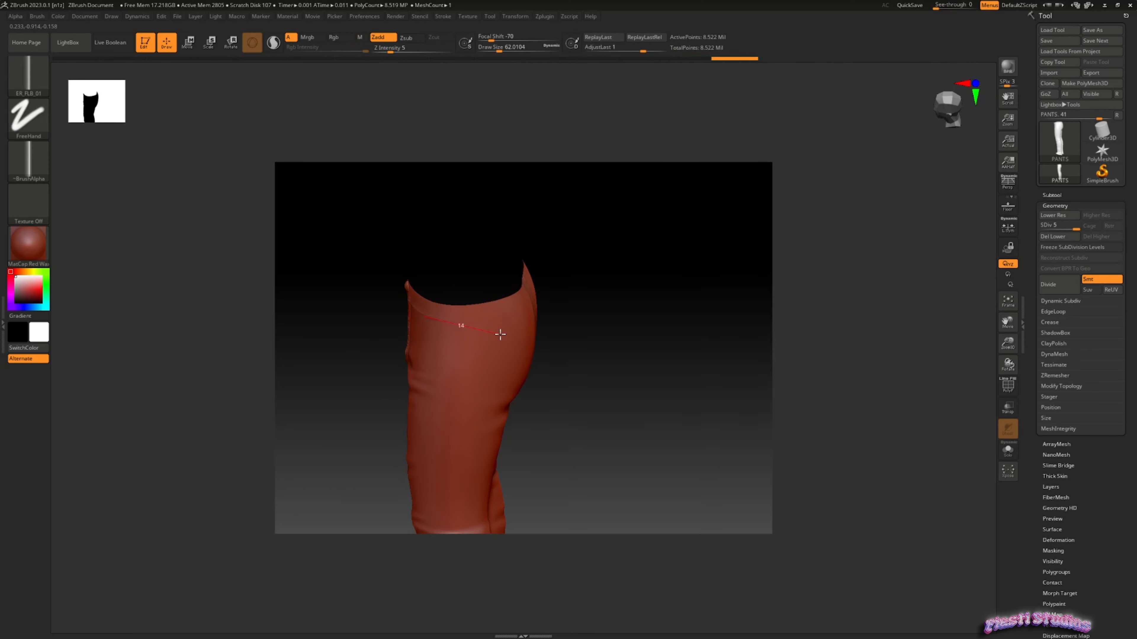
{"action": "mouse_move", "coordinate": [546, 336]}
{"action": "left_mouse_down"}
{"action": "mouse_move", "coordinate": [576, 331]}
{"action": "mouse_move", "coordinate": [490, 333]}
{"action": "left_mouse_up"}
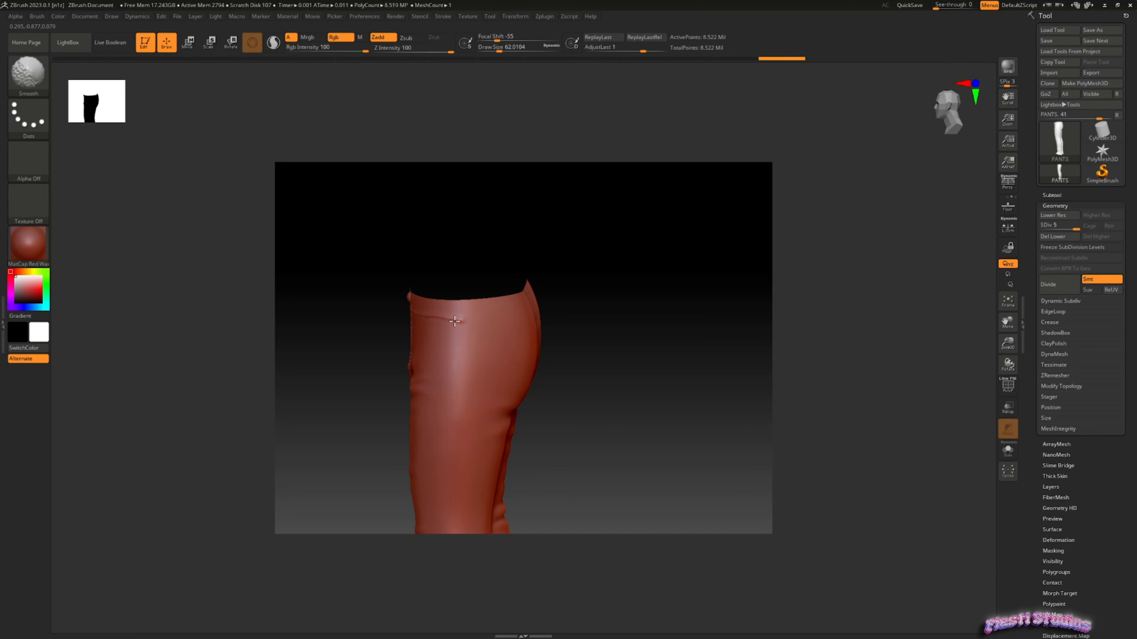
{"action": "left_click_drag", "start_coordinate": [455, 321], "coordinate": [464, 320], "text": "shift"}
{"action": "key", "text": "ctrl+z"}
{"action": "key", "text": "ctrl+z"}
Try the waistband seam along the hip and across the back, and undo it.
{"action": "left_click_drag", "start_coordinate": [335, 345], "coordinate": [352, 345]}
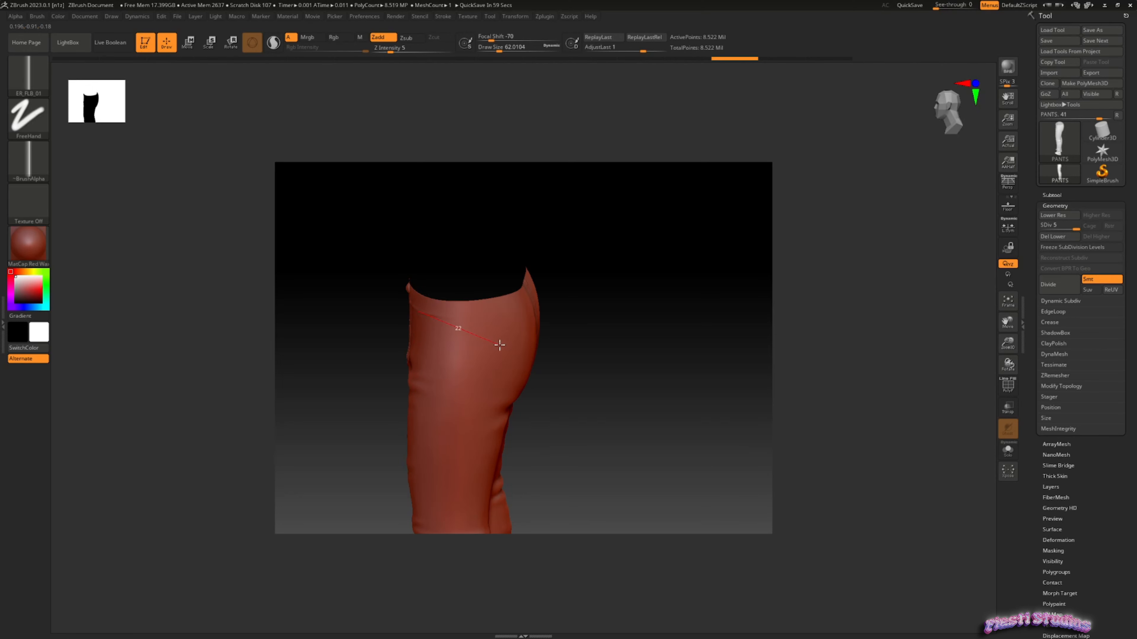
{"action": "left_click_drag", "start_coordinate": [522, 344], "coordinate": [433, 309]}
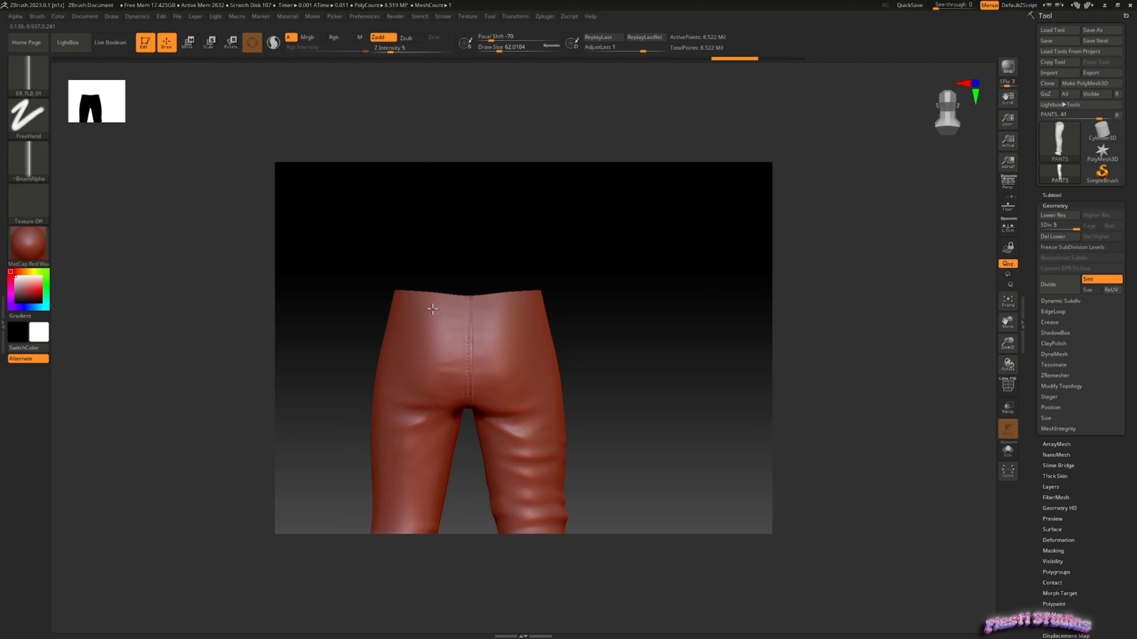
{"action": "left_click_drag", "start_coordinate": [1007, 326], "coordinate": [1073, 330]}
{"action": "left_click_drag", "start_coordinate": [722, 342], "coordinate": [718, 368]}
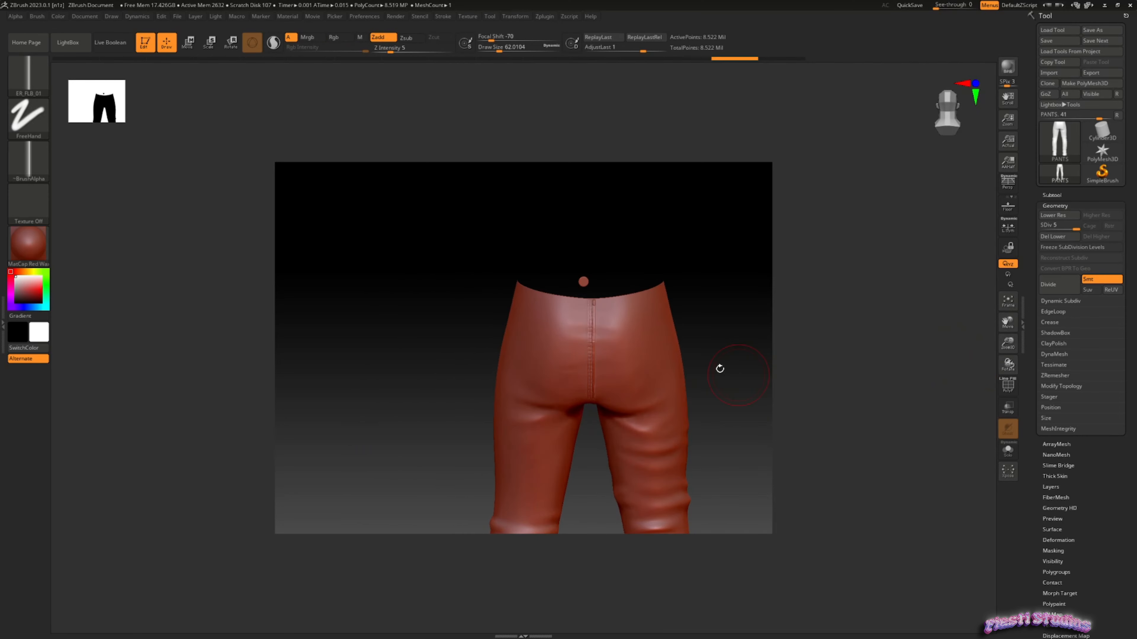
{"action": "left_click_drag", "start_coordinate": [512, 296], "coordinate": [546, 328]}
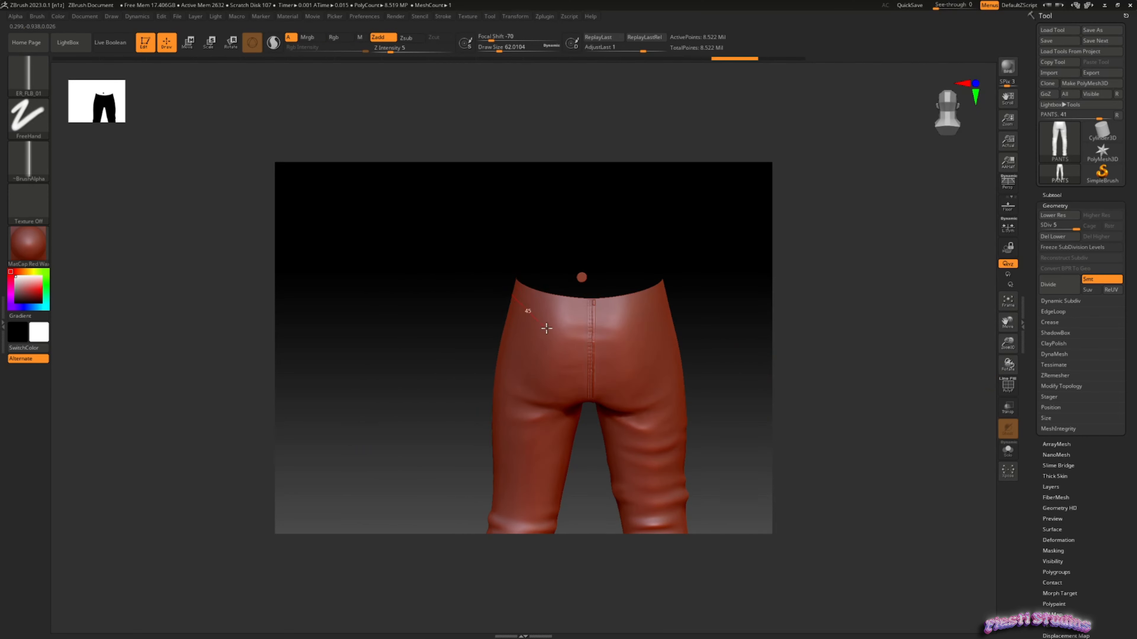
{"action": "left_click_drag", "start_coordinate": [605, 360], "coordinate": [626, 354]}
{"action": "key", "text": "ctrl+z"}
Set the Draw Size to about 59, try the waistband seam across the back, and undo it.
{"action": "left_click_drag", "start_coordinate": [452, 327], "coordinate": [528, 318]}
{"action": "left_click", "coordinate": [499, 50]}
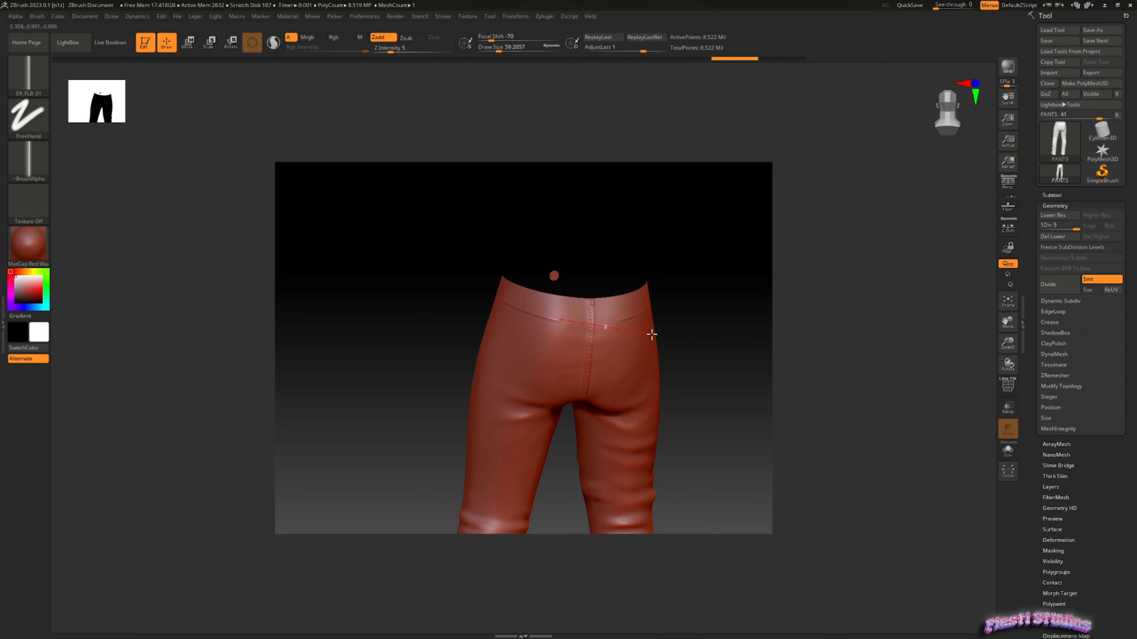
{"action": "left_click_drag", "start_coordinate": [678, 331], "coordinate": [680, 331]}
{"action": "left_click_drag", "start_coordinate": [452, 331], "coordinate": [550, 355]}
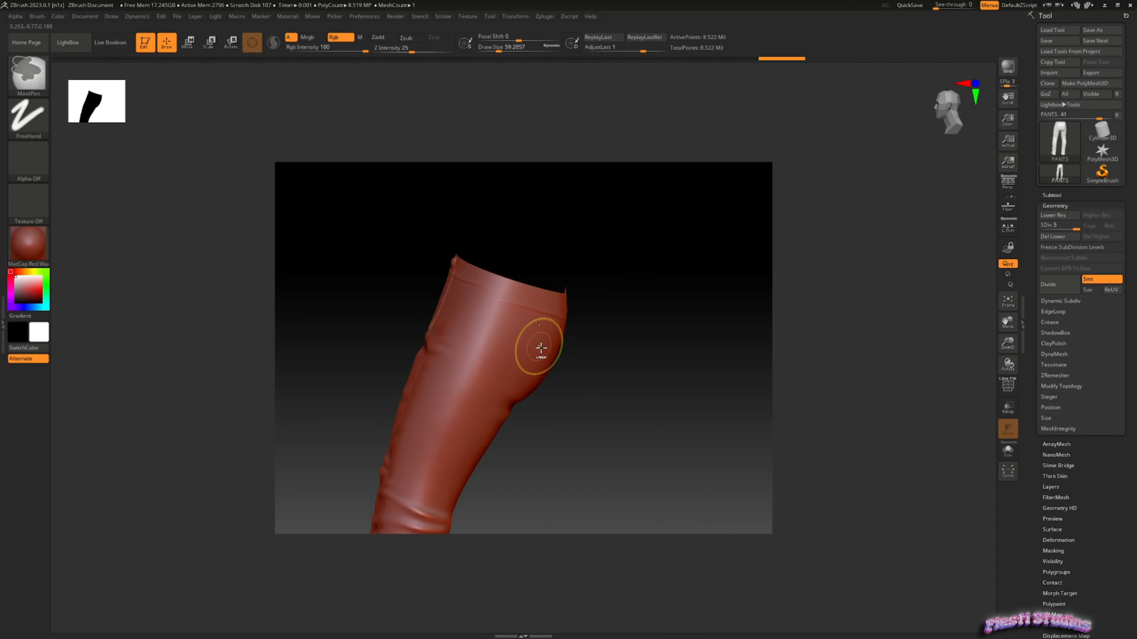
{"action": "left_click_drag", "start_coordinate": [641, 351], "coordinate": [577, 351]}
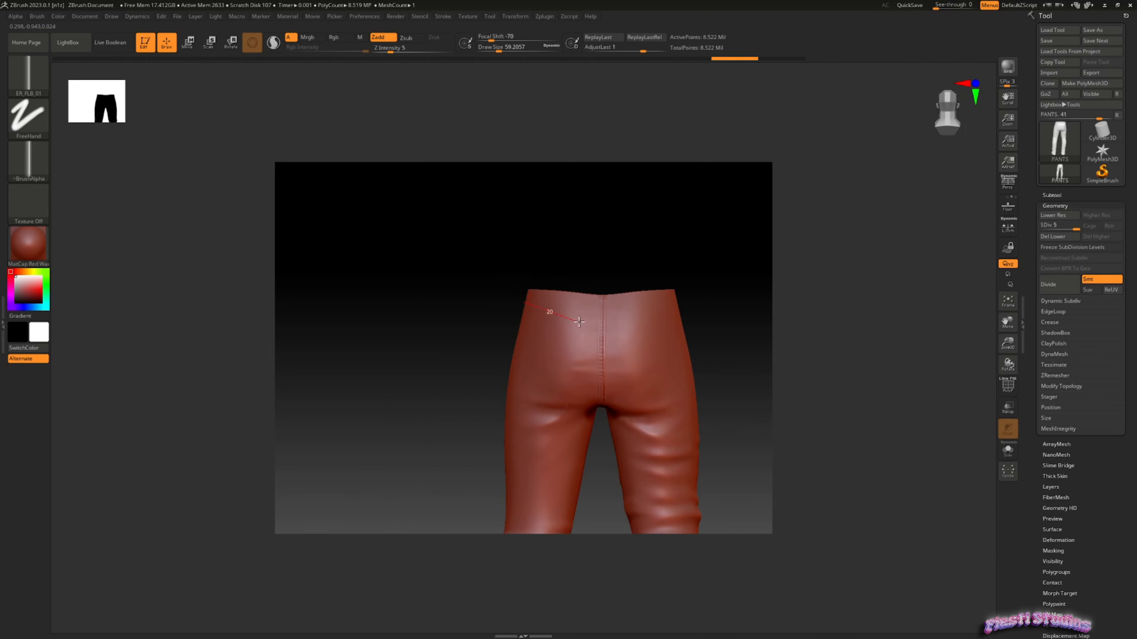
Draw the waistband seam from the hip around the back and smooth where its strokes join.
{"action": "mouse_move", "coordinate": [641, 322]}
{"action": "left_mouse_down"}
{"action": "mouse_move", "coordinate": [656, 318]}
{"action": "mouse_move", "coordinate": [614, 356]}
{"action": "mouse_move", "coordinate": [583, 351]}
{"action": "left_mouse_up"}
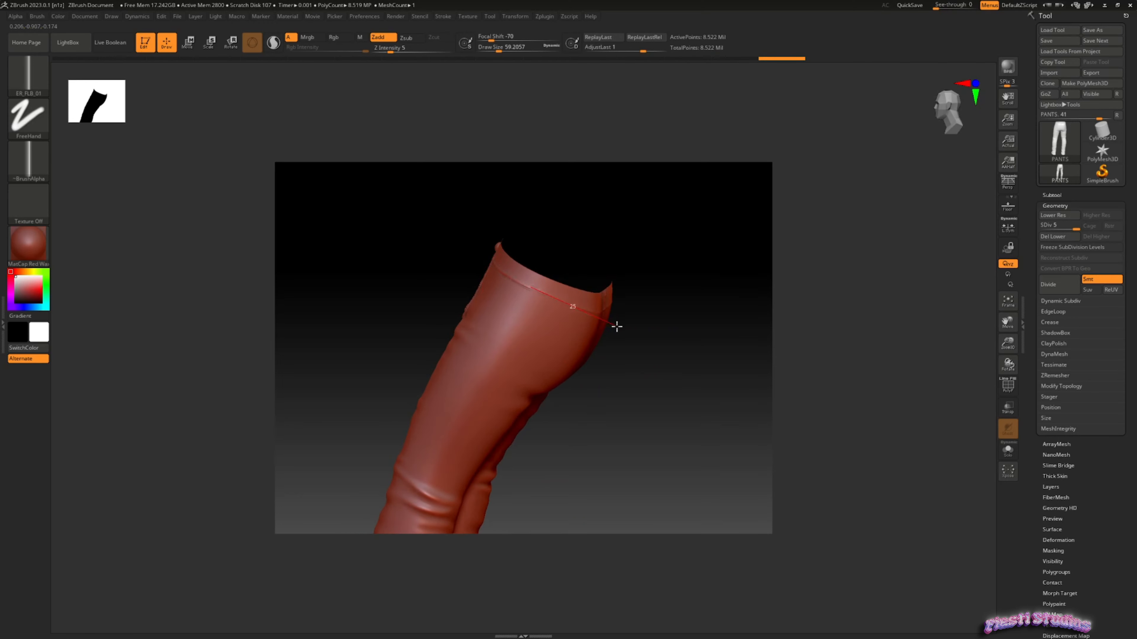
{"action": "mouse_move", "coordinate": [617, 327]}
{"action": "left_mouse_down"}
{"action": "mouse_move", "coordinate": [631, 330]}
{"action": "mouse_move", "coordinate": [521, 350]}
{"action": "mouse_move", "coordinate": [594, 312]}
{"action": "left_mouse_up"}
{"action": "left_click_drag", "start_coordinate": [515, 281], "coordinate": [526, 288]}
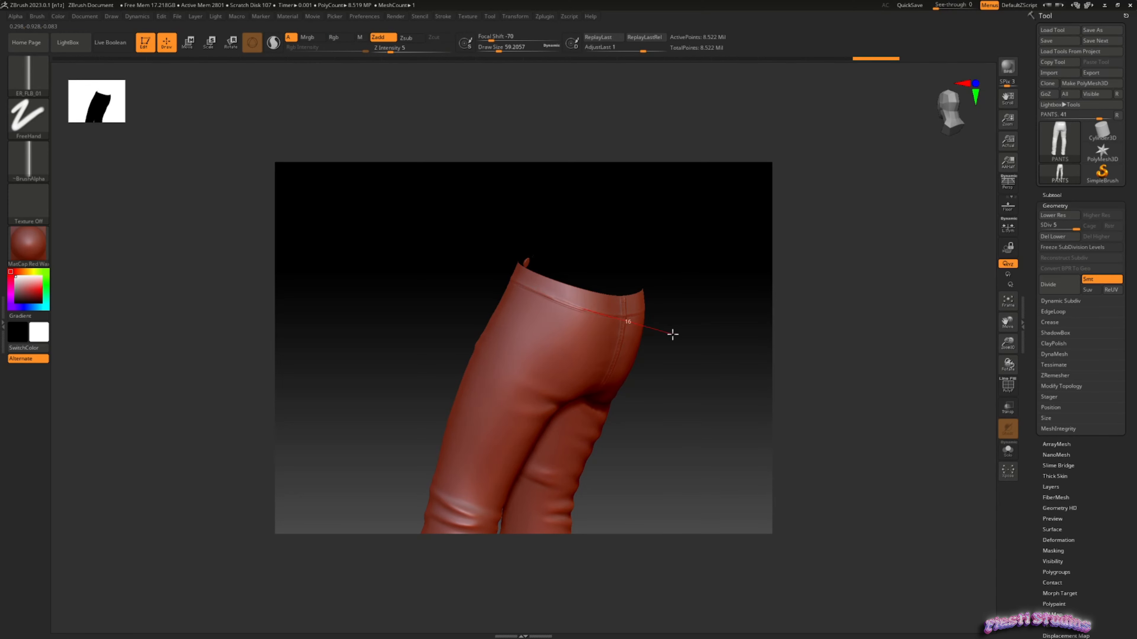
{"action": "left_click_drag", "start_coordinate": [673, 335], "coordinate": [673, 335]}
{"action": "left_click_drag", "start_coordinate": [673, 335], "coordinate": [629, 329]}
{"action": "left_click_drag", "start_coordinate": [558, 292], "coordinate": [593, 310], "text": "shift"}
{"action": "left_click_drag", "start_coordinate": [490, 320], "coordinate": [519, 318]}
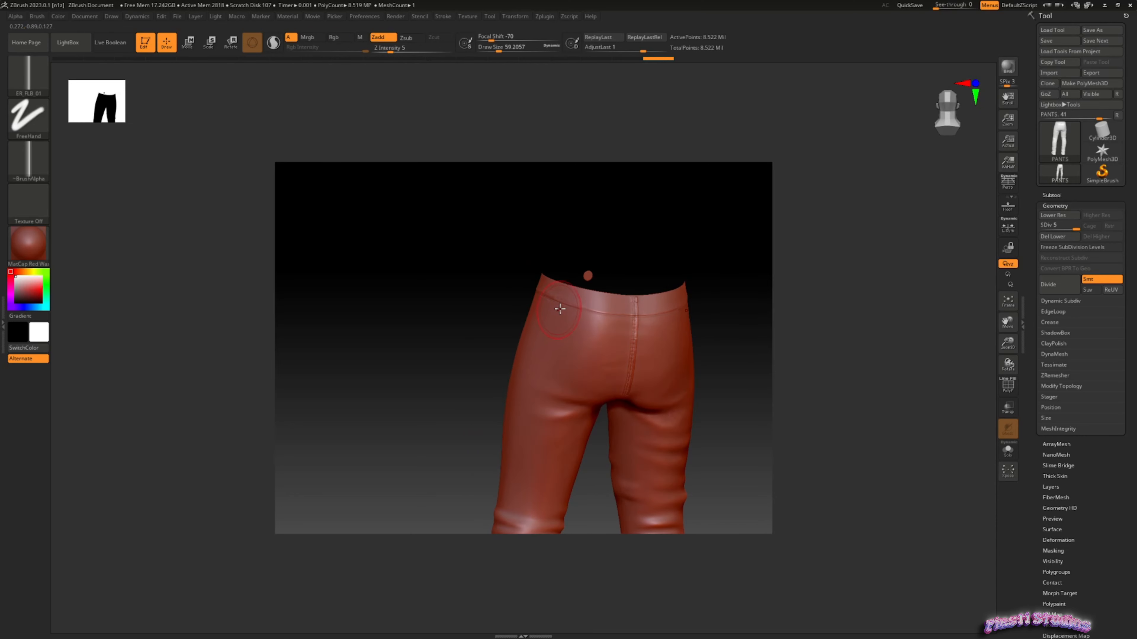
{"action": "mouse_move", "coordinate": [645, 330]}
{"action": "left_mouse_down"}
{"action": "mouse_move", "coordinate": [673, 333]}
{"action": "mouse_move", "coordinate": [548, 338]}
{"action": "mouse_move", "coordinate": [563, 335]}
{"action": "mouse_move", "coordinate": [602, 348]}
{"action": "mouse_move", "coordinate": [522, 350]}
{"action": "left_mouse_up"}
{"action": "left_click_drag", "start_coordinate": [1006, 322], "coordinate": [647, 347]}
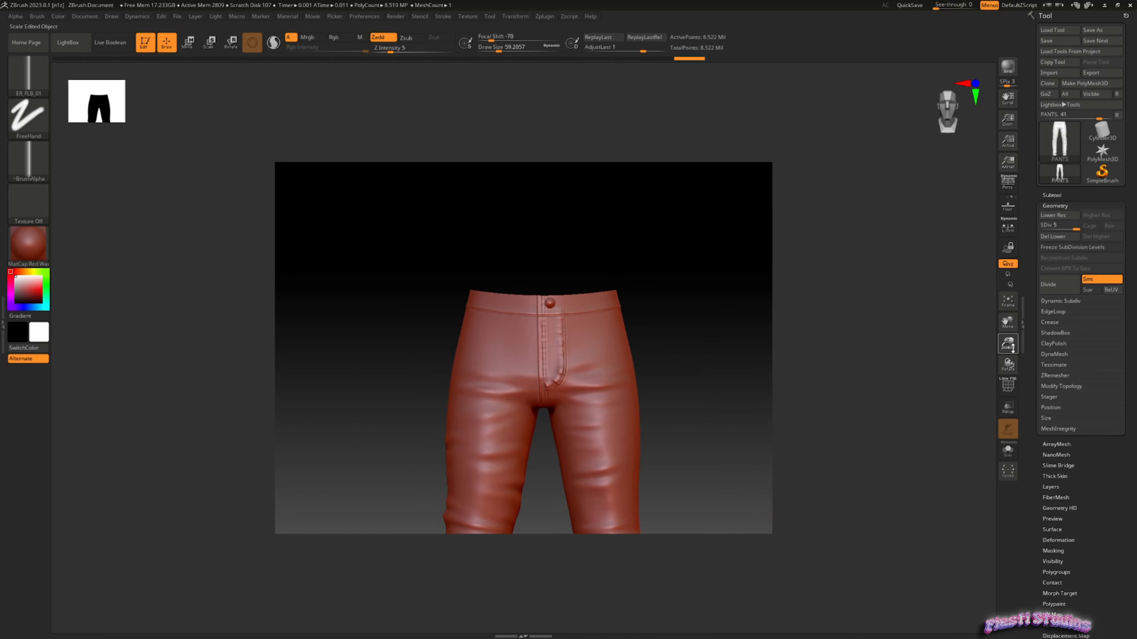
Set the Draw Size to about 6.6 and smooth away the end of the fly seam above the waistband seam, beside the button.
{"action": "left_click_drag", "start_coordinate": [1013, 349], "coordinate": [1015, 421]}
{"action": "left_click_drag", "start_coordinate": [1010, 328], "coordinate": [1091, 454]}
{"action": "key", "text": "space"}
{"action": "left_click_drag", "start_coordinate": [649, 391], "coordinate": [638, 392]}
{"action": "left_click", "coordinate": [515, 17]}
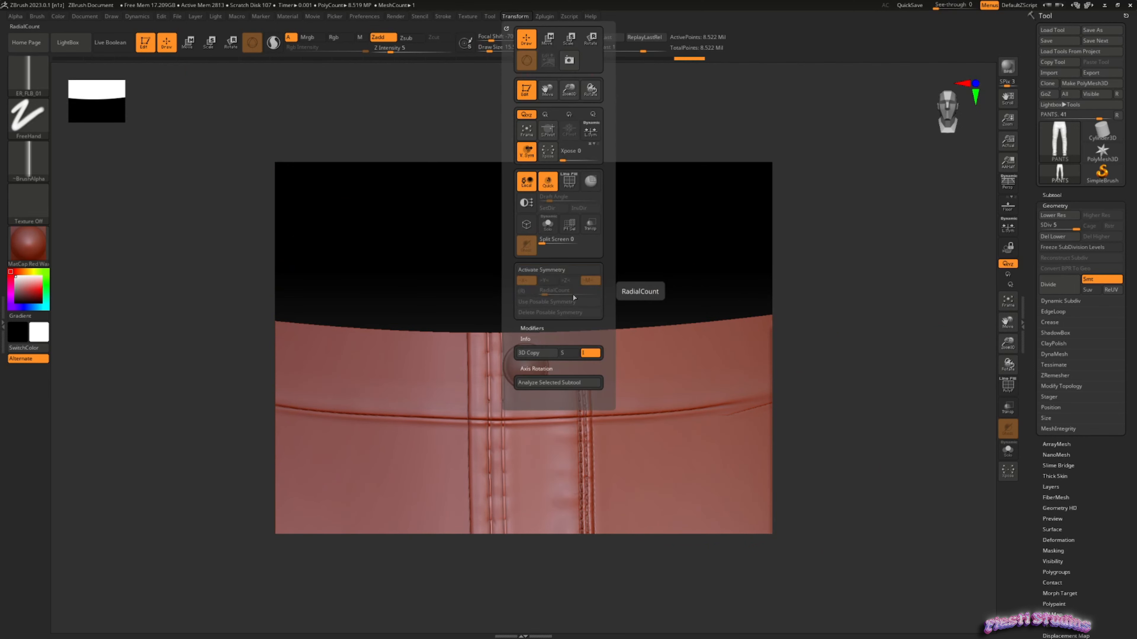
{"action": "key", "text": "space"}
{"action": "left_click_drag", "start_coordinate": [606, 372], "coordinate": [581, 383]}
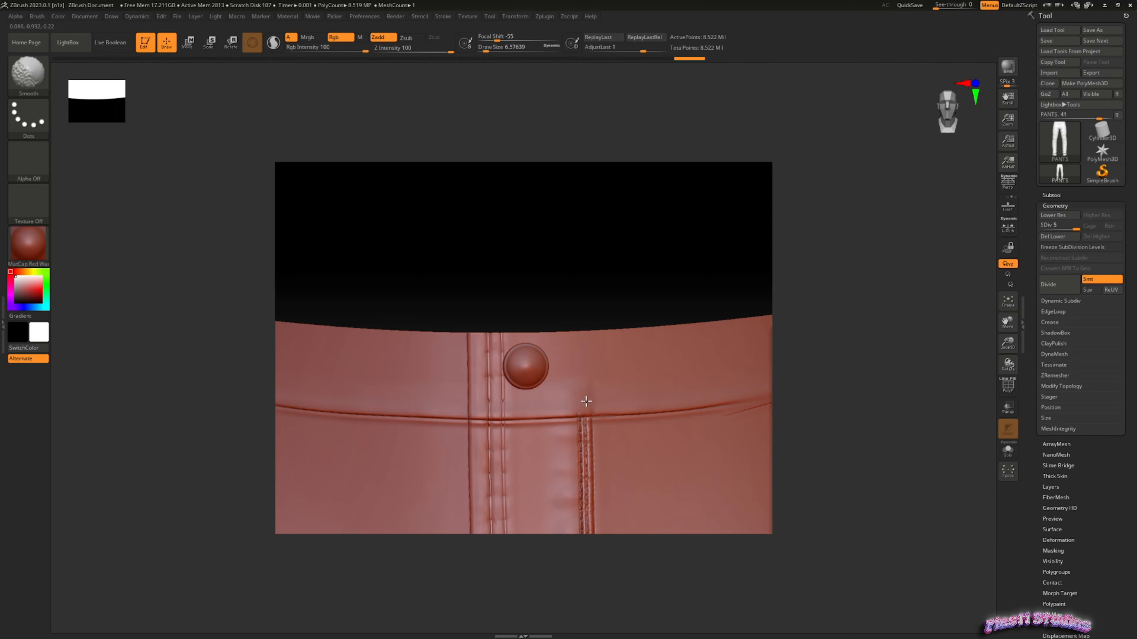
{"action": "left_click_drag", "start_coordinate": [581, 385], "coordinate": [582, 395], "text": "shift"}
{"action": "left_click_drag", "start_coordinate": [1008, 342], "coordinate": [936, 269]}
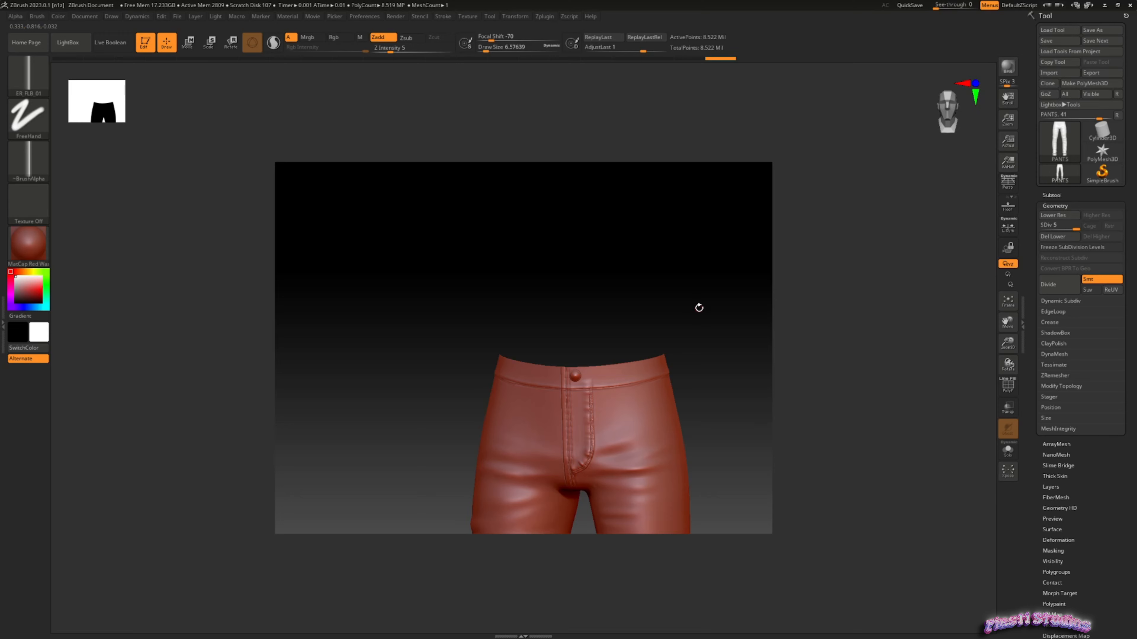
Load the OM-06 brush for the side of the leg.
{"action": "left_click_drag", "start_coordinate": [723, 358], "coordinate": [941, 429]}
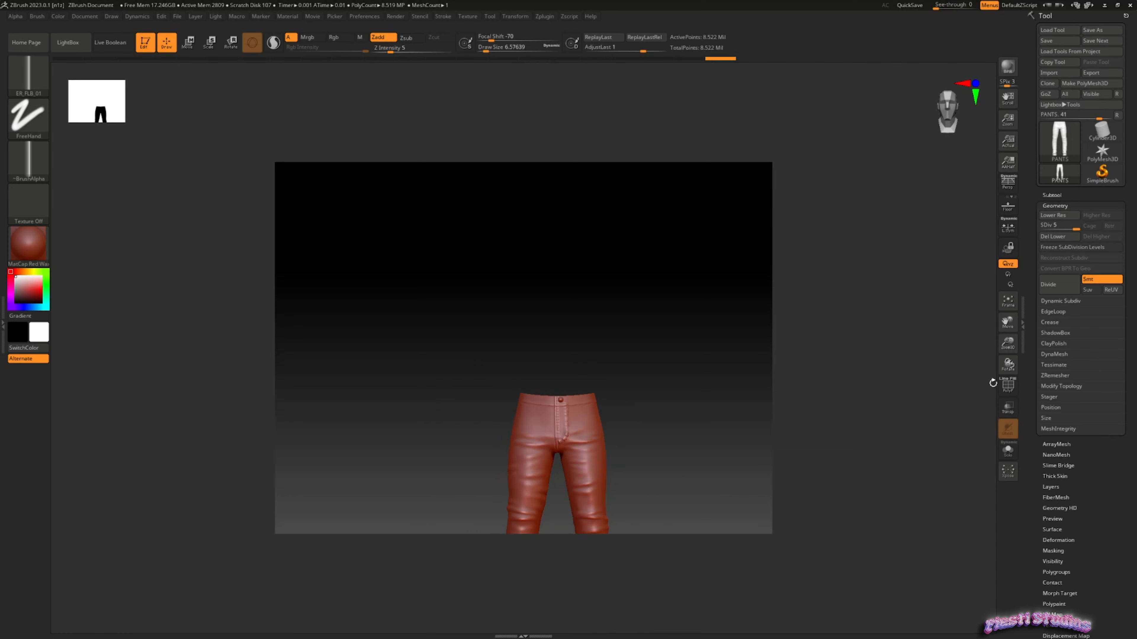
{"action": "left_click_drag", "start_coordinate": [1005, 329], "coordinate": [1017, 367]}
{"action": "left_click_drag", "start_coordinate": [738, 423], "coordinate": [599, 424]}
{"action": "left_click_drag", "start_coordinate": [885, 172], "coordinate": [849, 179]}
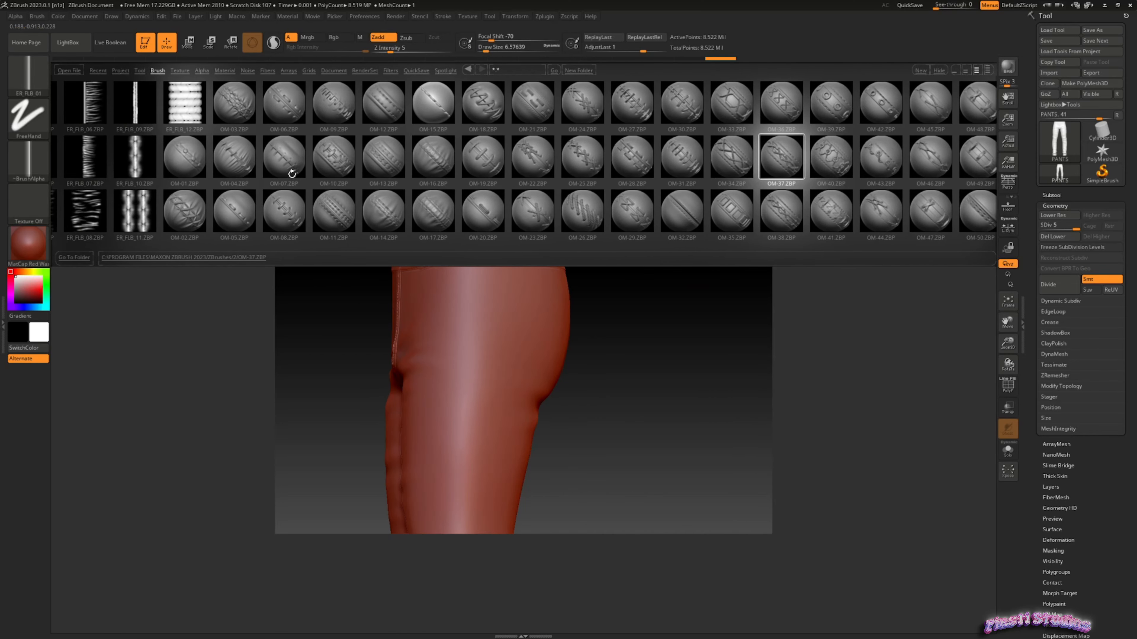
{"action": "double_click", "coordinate": [288, 103]}
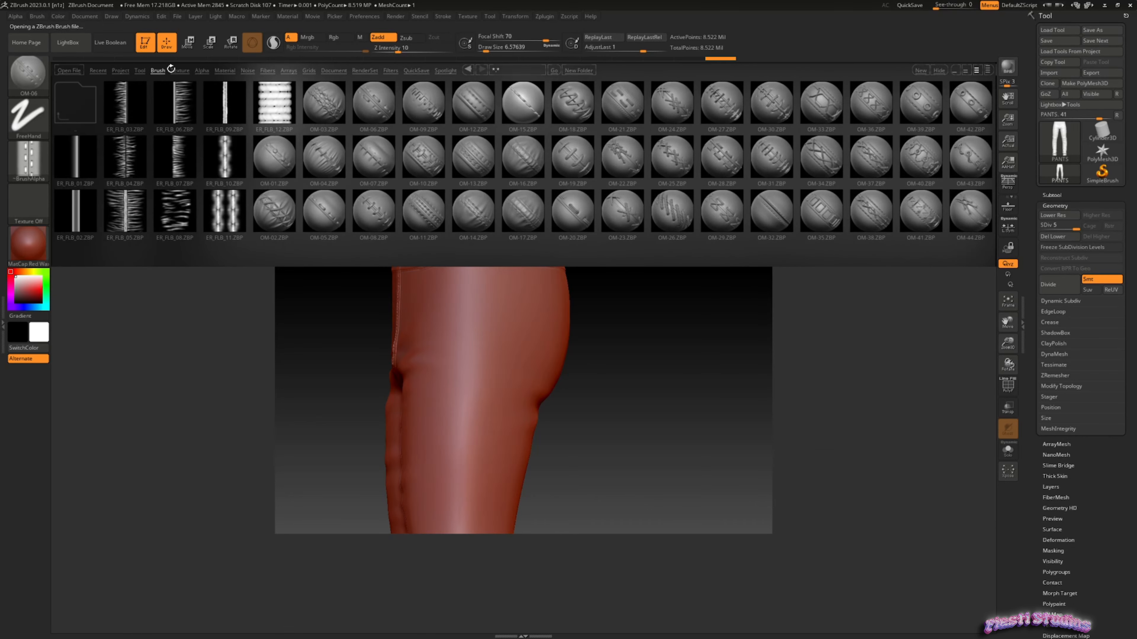
Load the OM-32 seam brush from the brush library.
{"action": "left_click", "coordinate": [173, 68]}
{"action": "left_click", "coordinate": [156, 69]}
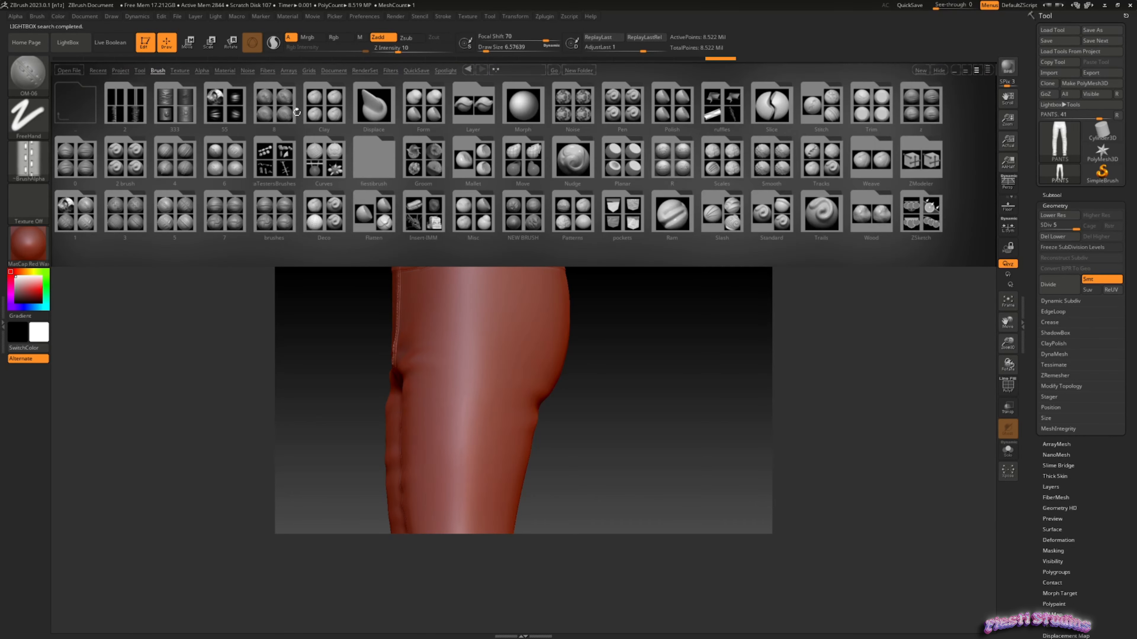
{"action": "left_click", "coordinate": [119, 114]}
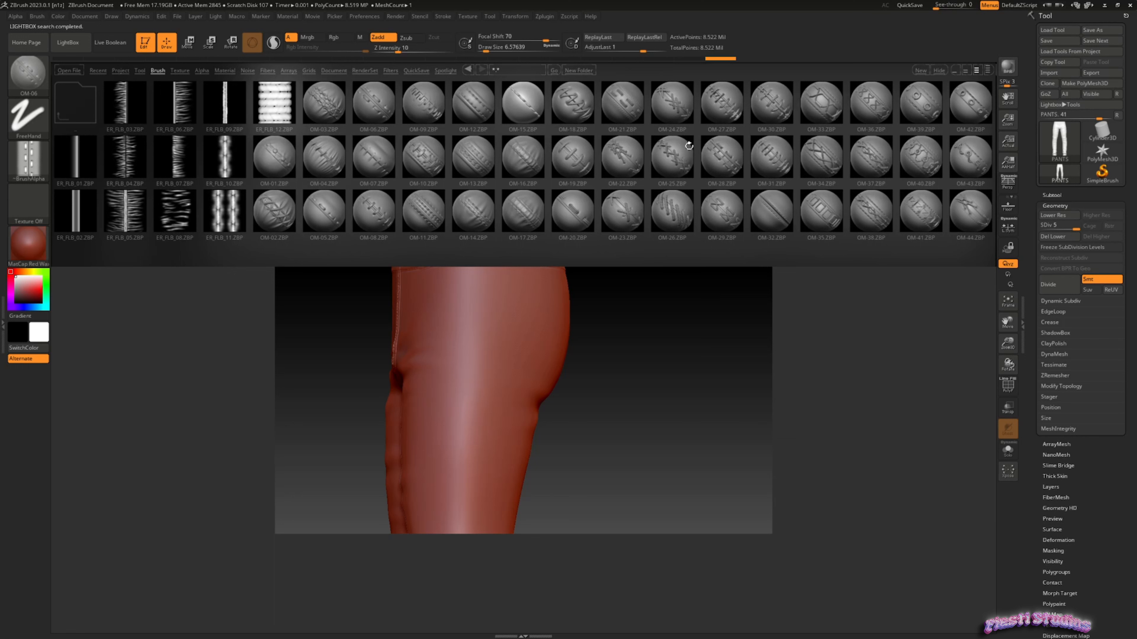
{"action": "left_click", "coordinate": [655, 161]}
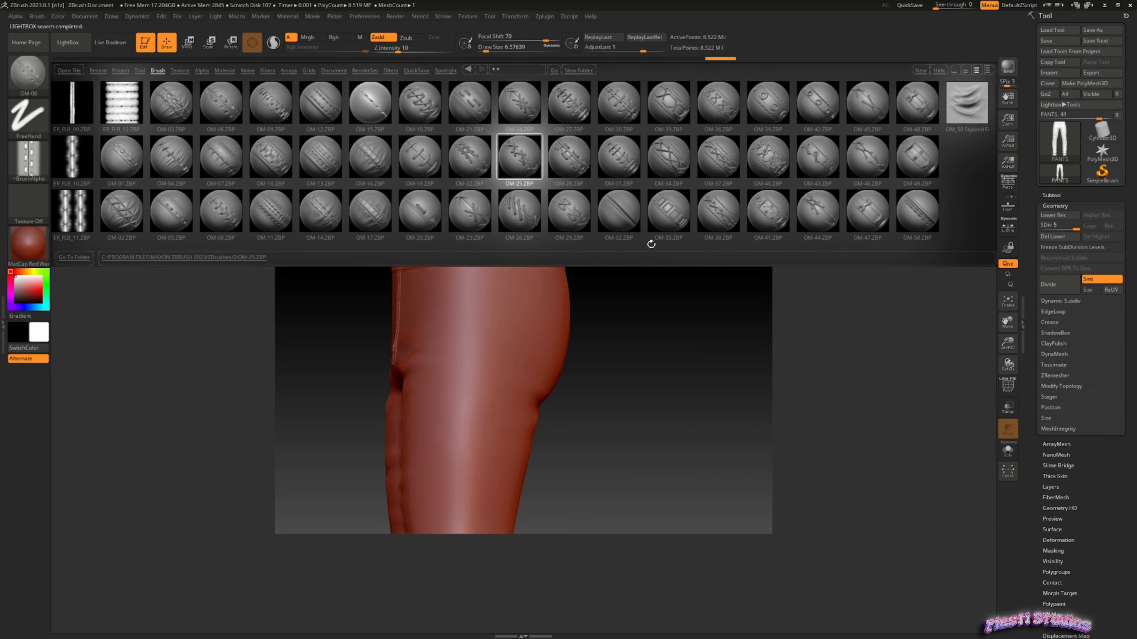
{"action": "double_click", "coordinate": [626, 221]}
Set the OM-32 brush to a Z Intensity of 12 and a Draw Size of about 51.
{"action": "left_click_drag", "start_coordinate": [1008, 344], "coordinate": [1008, 274]}
{"action": "left_click_drag", "start_coordinate": [591, 436], "coordinate": [574, 436]}
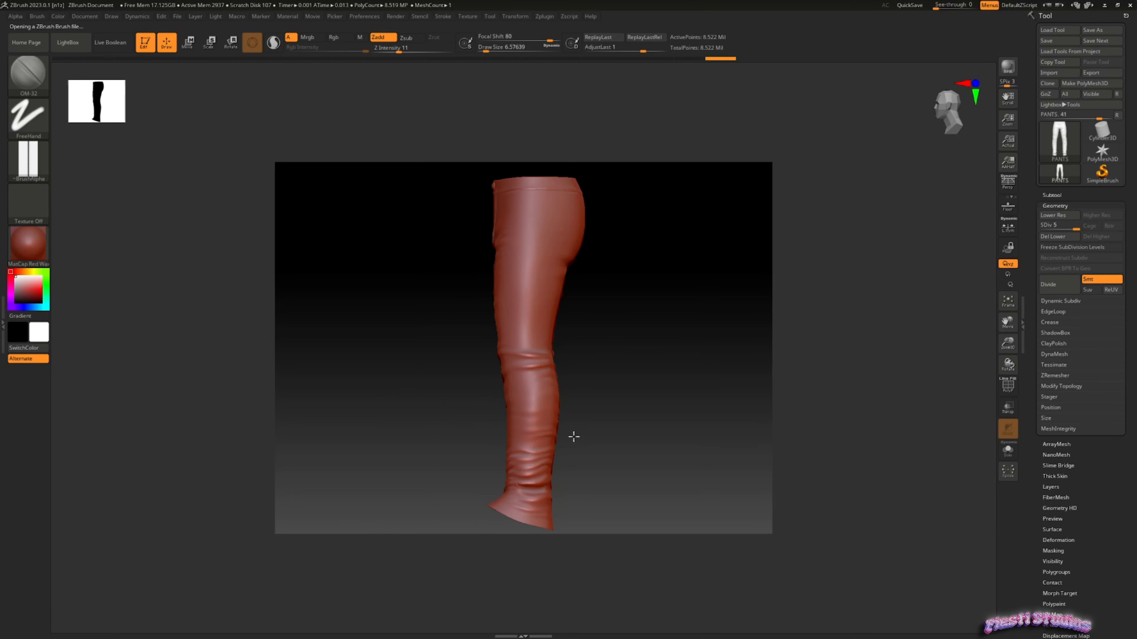
{"action": "left_click", "coordinate": [510, 16]}
{"action": "left_click_drag", "start_coordinate": [395, 49], "coordinate": [399, 51]}
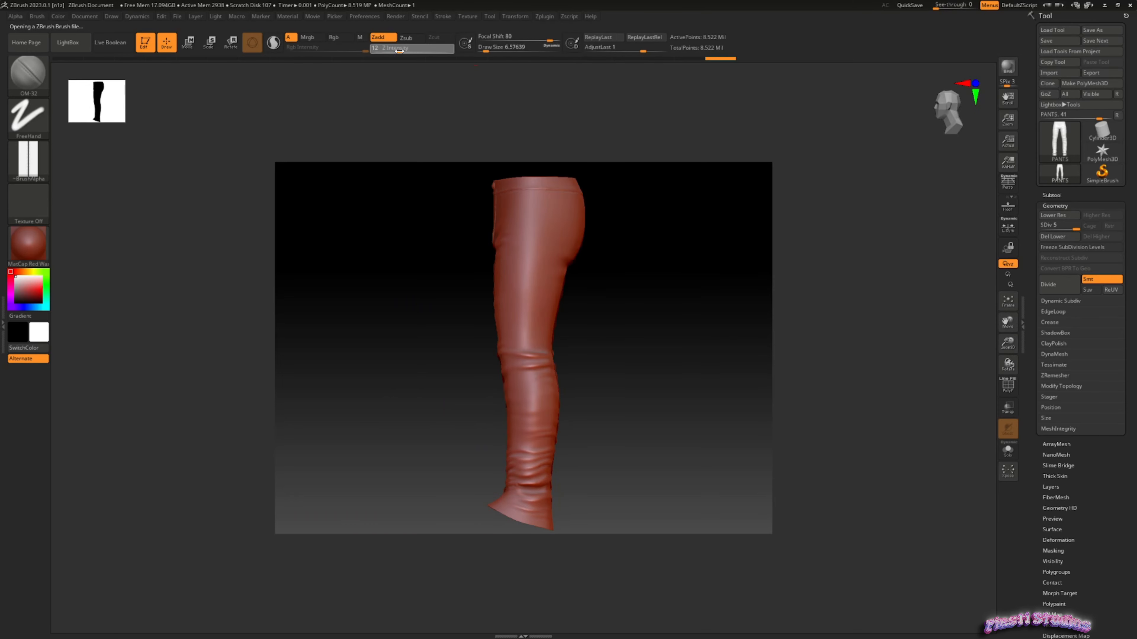
{"action": "left_click", "coordinate": [443, 16]}
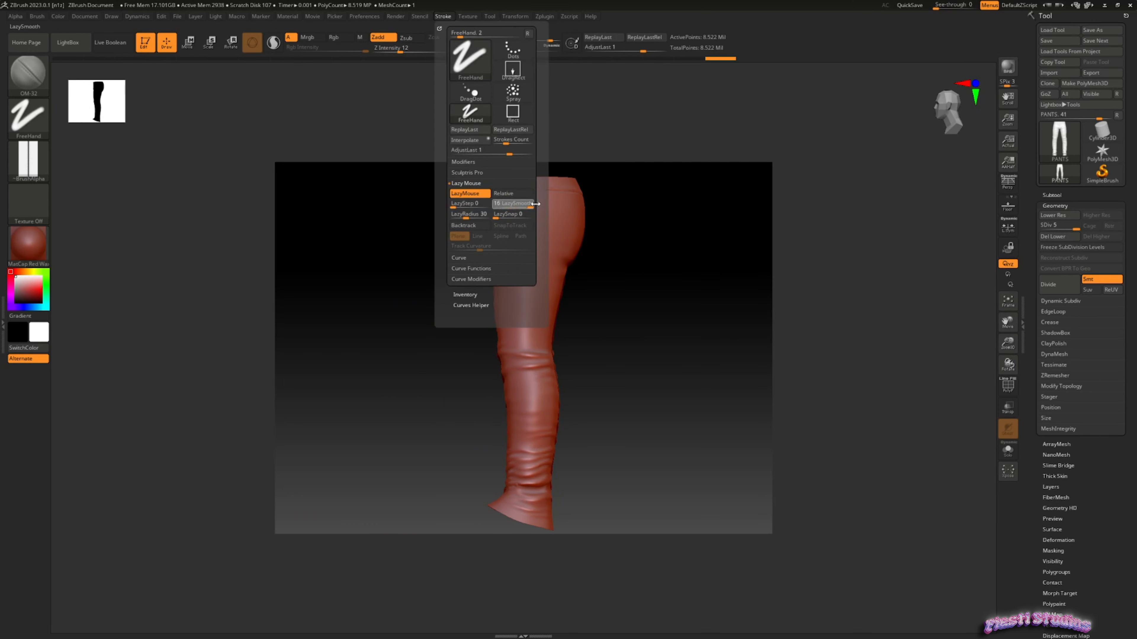
{"action": "left_click_drag", "start_coordinate": [480, 48], "coordinate": [494, 48]}
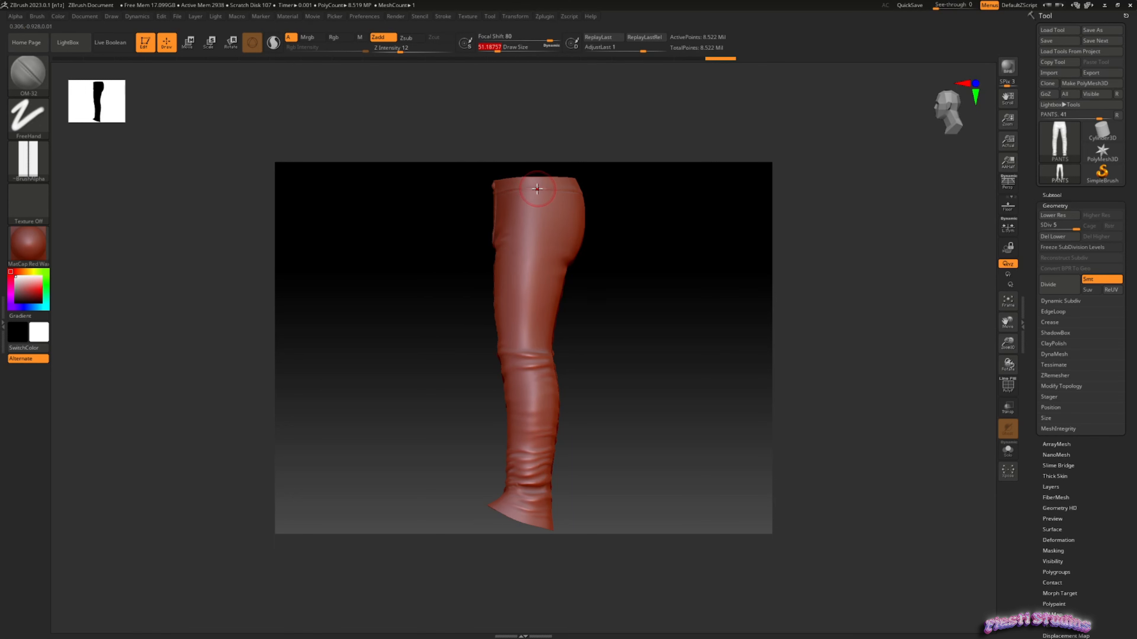
Try the outer side seam from the waistband down the thigh, and undo it.
{"action": "left_click_drag", "start_coordinate": [538, 191], "coordinate": [539, 210]}
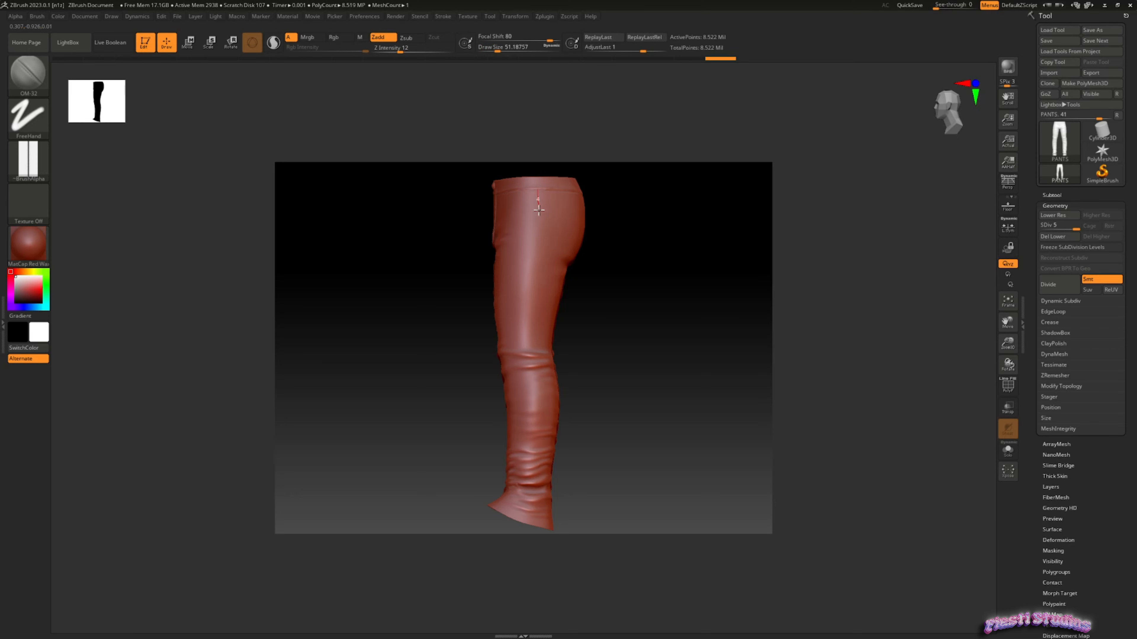
{"action": "right_click_drag", "start_coordinate": [539, 210], "coordinate": [542, 211]}
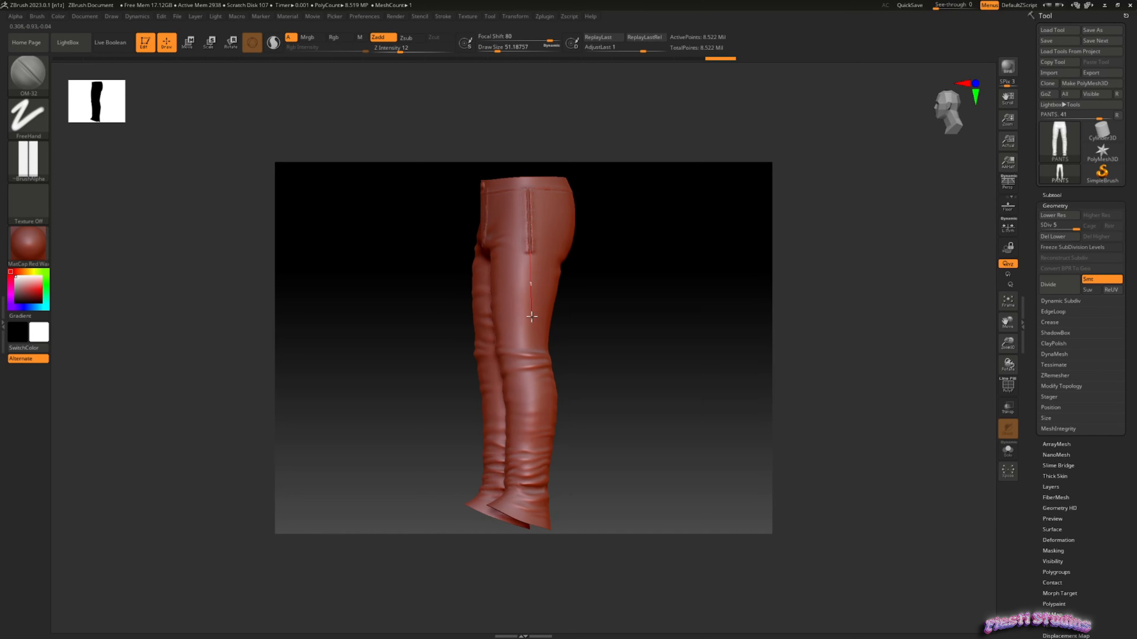
{"action": "key", "text": "ctrl+z"}
Set the Z Intensity to 7 and draw the outer side seam from the waistband down to the hem.
{"action": "left_click_drag", "start_coordinate": [400, 48], "coordinate": [393, 50]}
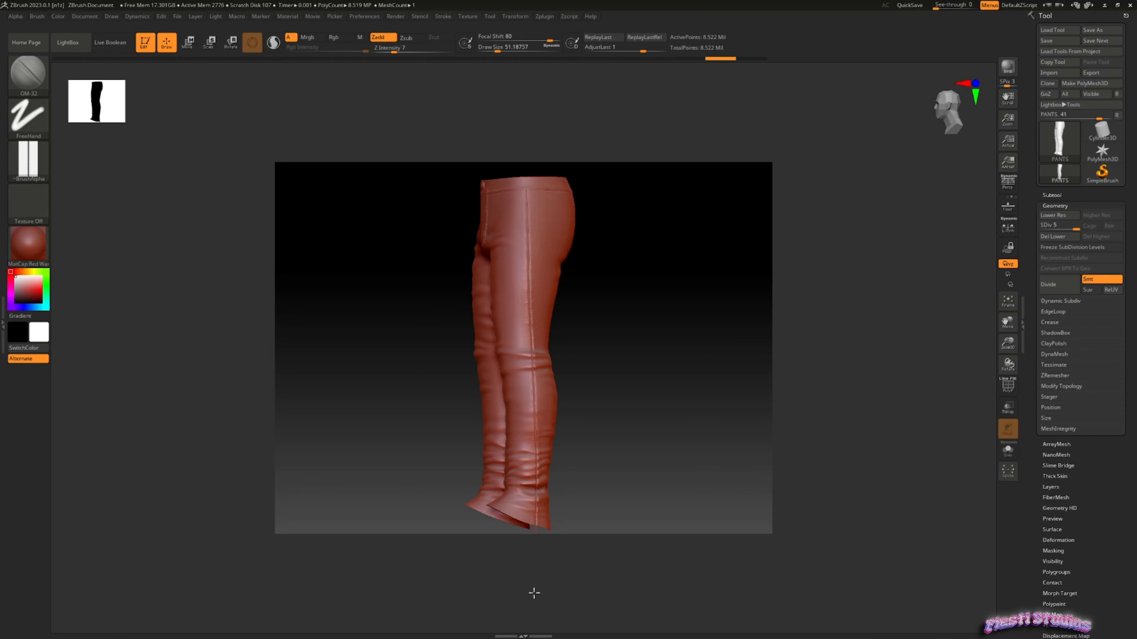
{"action": "left_click_drag", "start_coordinate": [534, 593], "coordinate": [486, 393]}
Draw the inner leg seam from the crotch to the hem, extending it with extra strokes at the ankle.
{"action": "left_click_drag", "start_coordinate": [1007, 323], "coordinate": [1007, 358]}
{"action": "left_click_drag", "start_coordinate": [544, 475], "coordinate": [580, 295]}
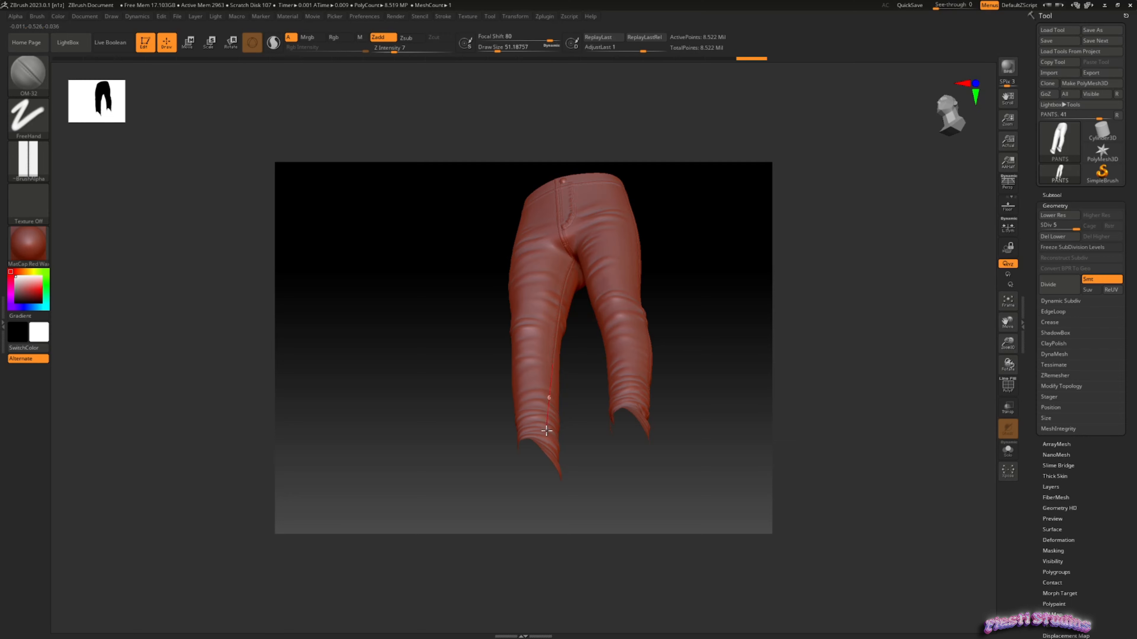
{"action": "left_click_drag", "start_coordinate": [577, 465], "coordinate": [674, 479]}
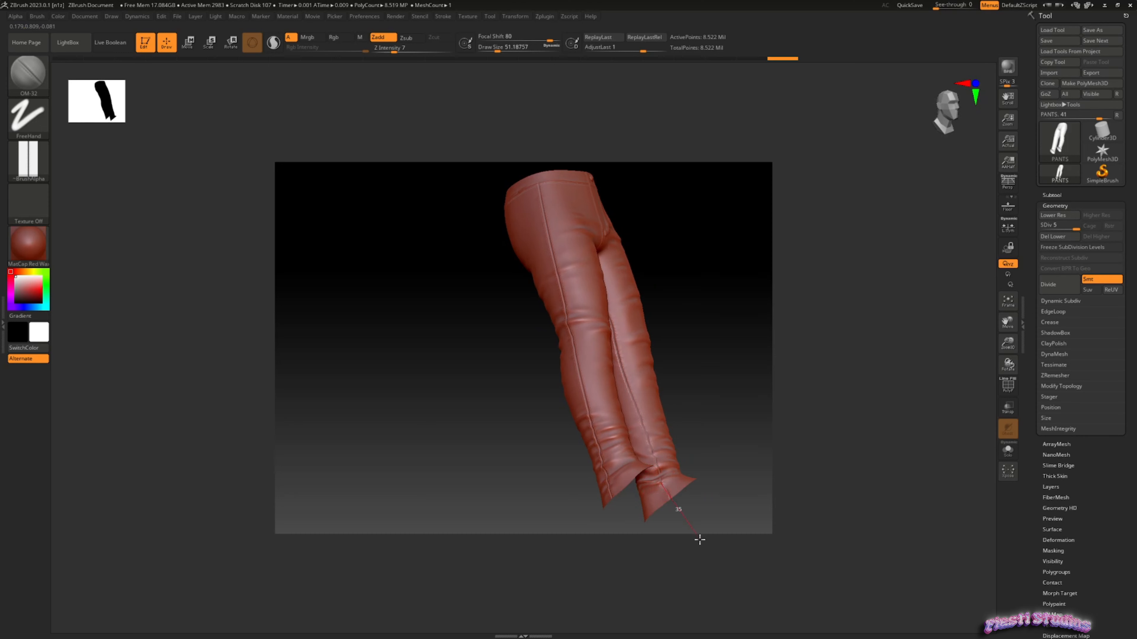
{"action": "left_click_drag", "start_coordinate": [687, 480], "coordinate": [664, 467]}
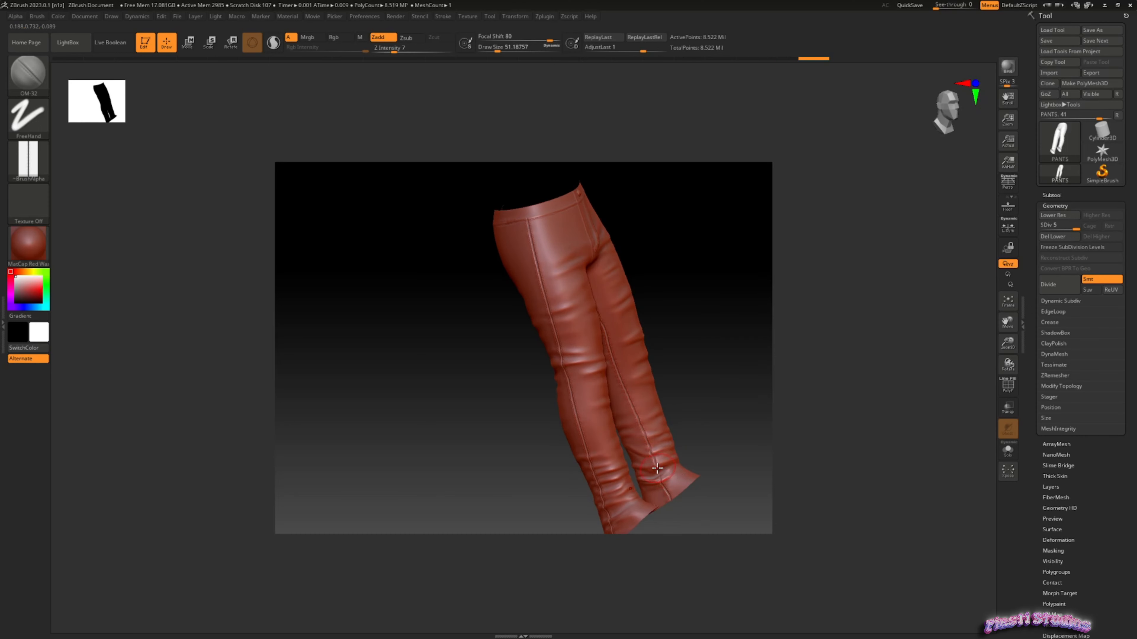
{"action": "left_click_drag", "start_coordinate": [675, 529], "coordinate": [586, 442]}
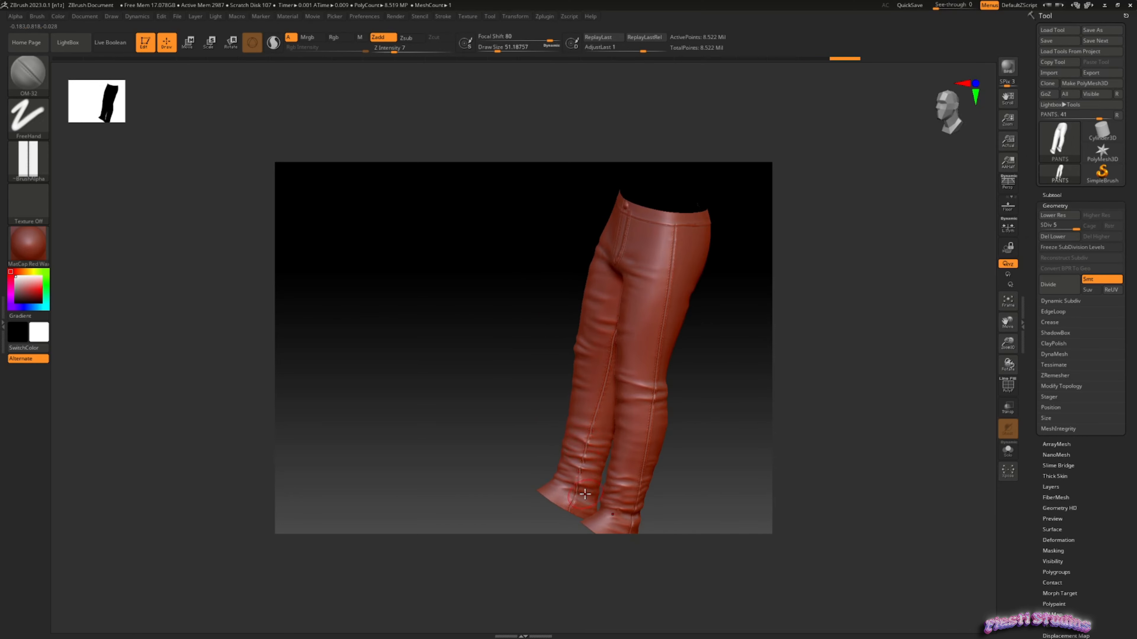
{"action": "right_click_drag", "start_coordinate": [585, 494], "coordinate": [597, 498], "text": "shift"}
{"action": "right_click_drag", "start_coordinate": [571, 214], "coordinate": [536, 222]}
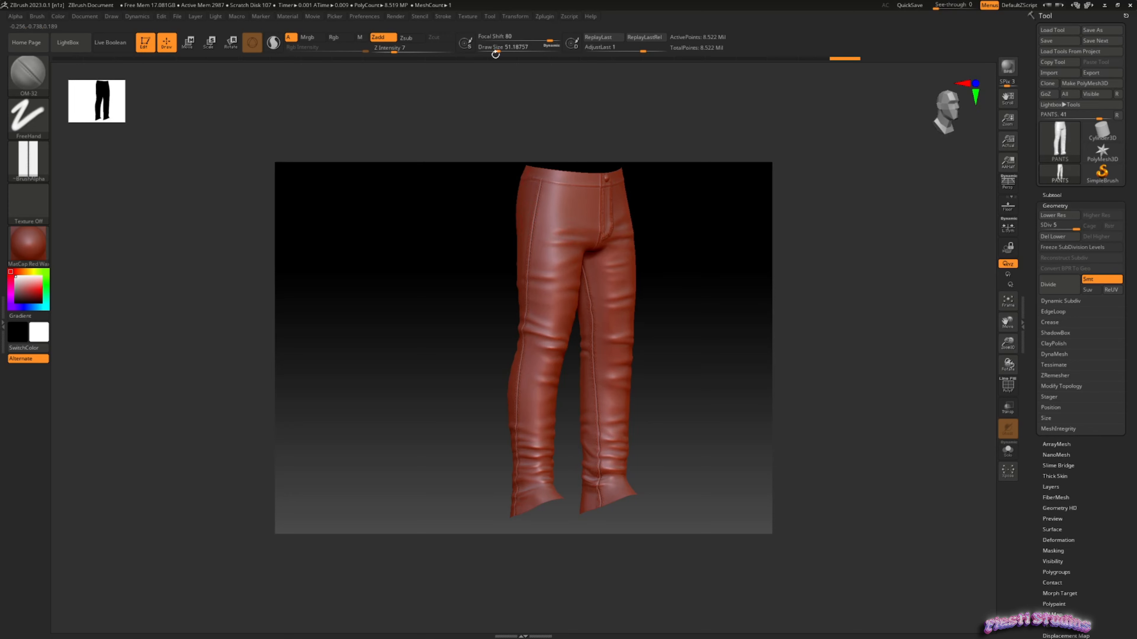
Load the OM-17 brush and try it for a front pocket seam below the waistband.
{"action": "left_click", "coordinate": [67, 42]}
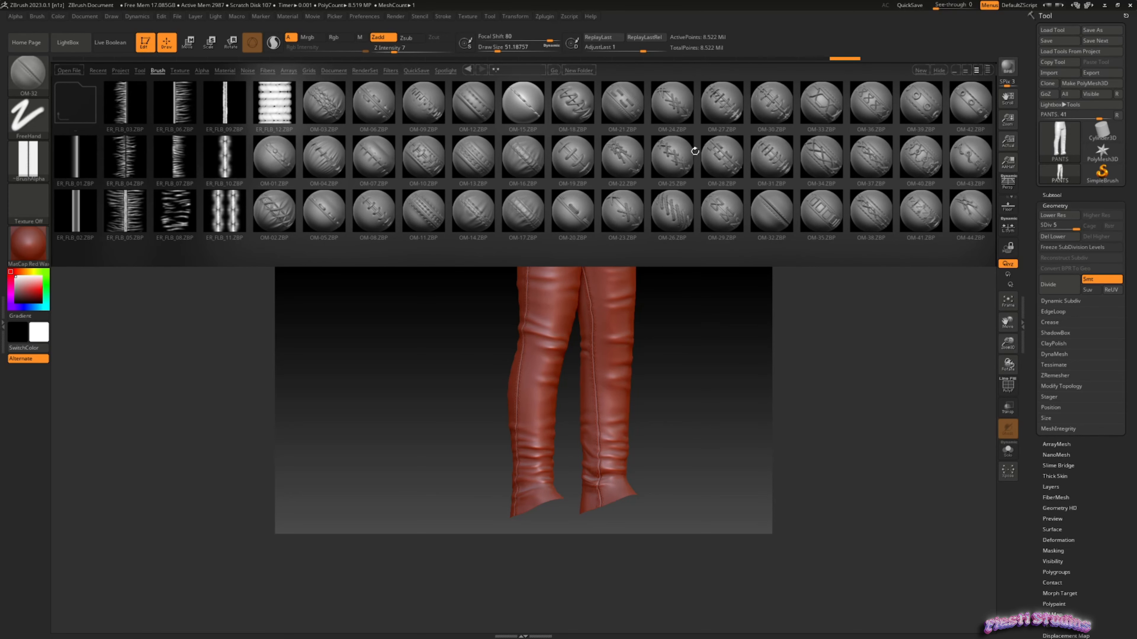
{"action": "double_click", "coordinate": [520, 217]}
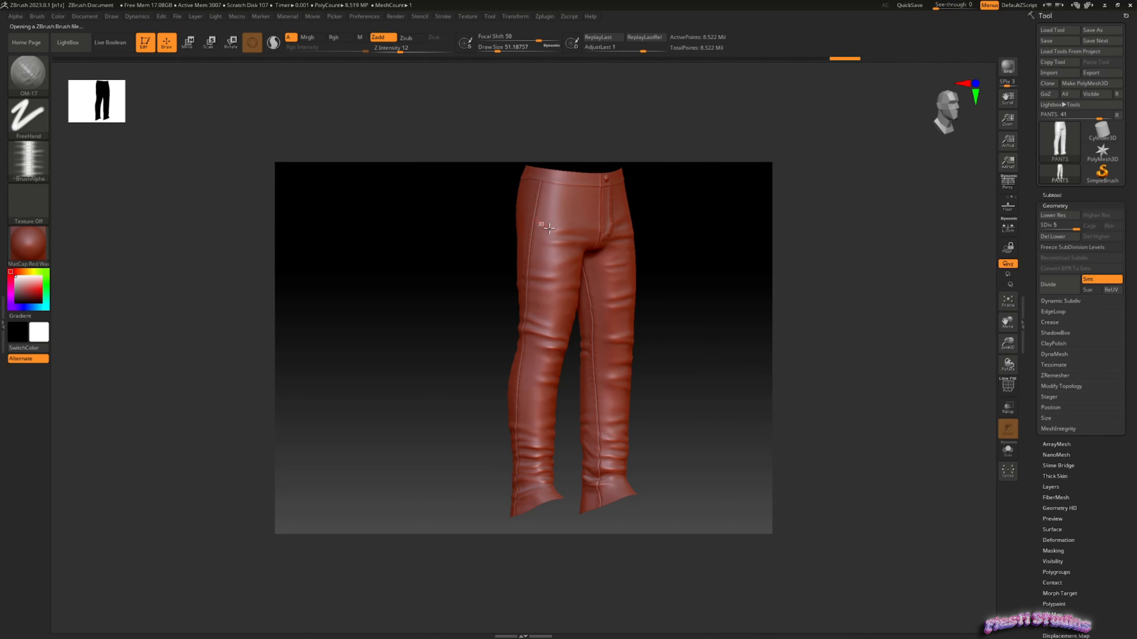
{"action": "left_click_drag", "start_coordinate": [1008, 343], "coordinate": [982, 427]}
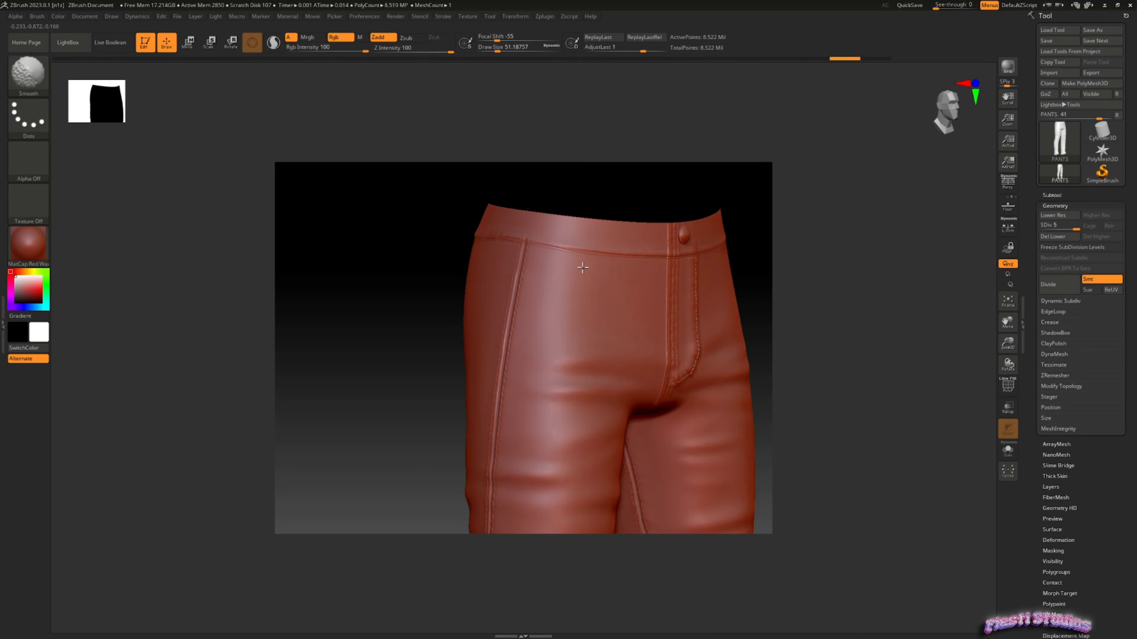
{"action": "left_click", "coordinate": [558, 248], "text": "shift"}
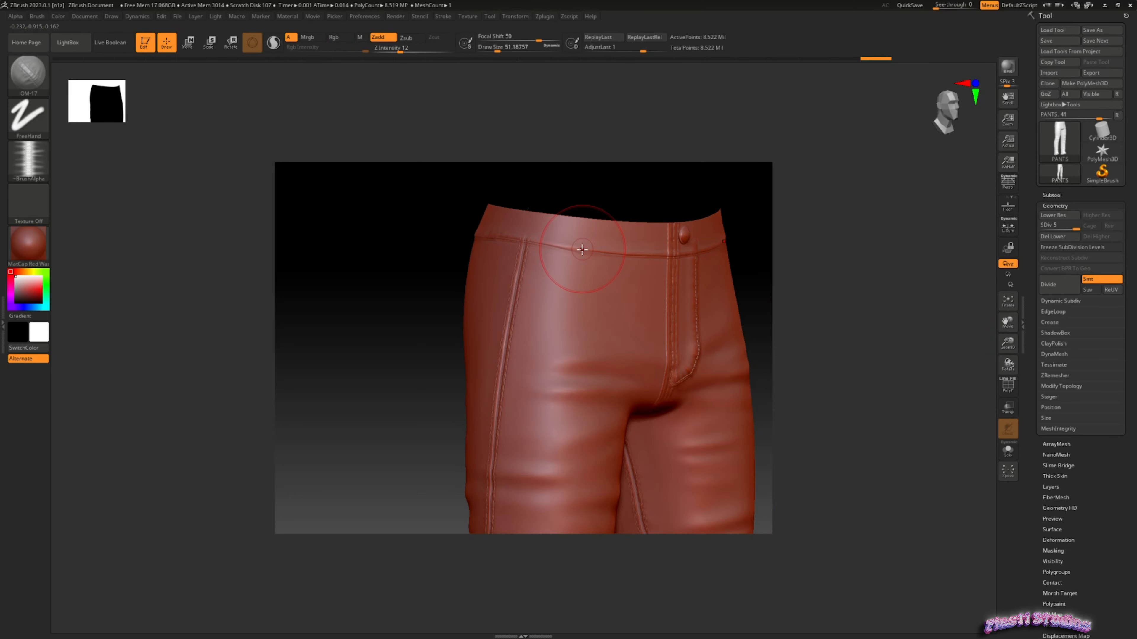
{"action": "left_click_drag", "start_coordinate": [580, 251], "coordinate": [577, 281]}
Load the Stitch (14) brush from the brush library.
{"action": "left_click", "coordinate": [68, 42]}
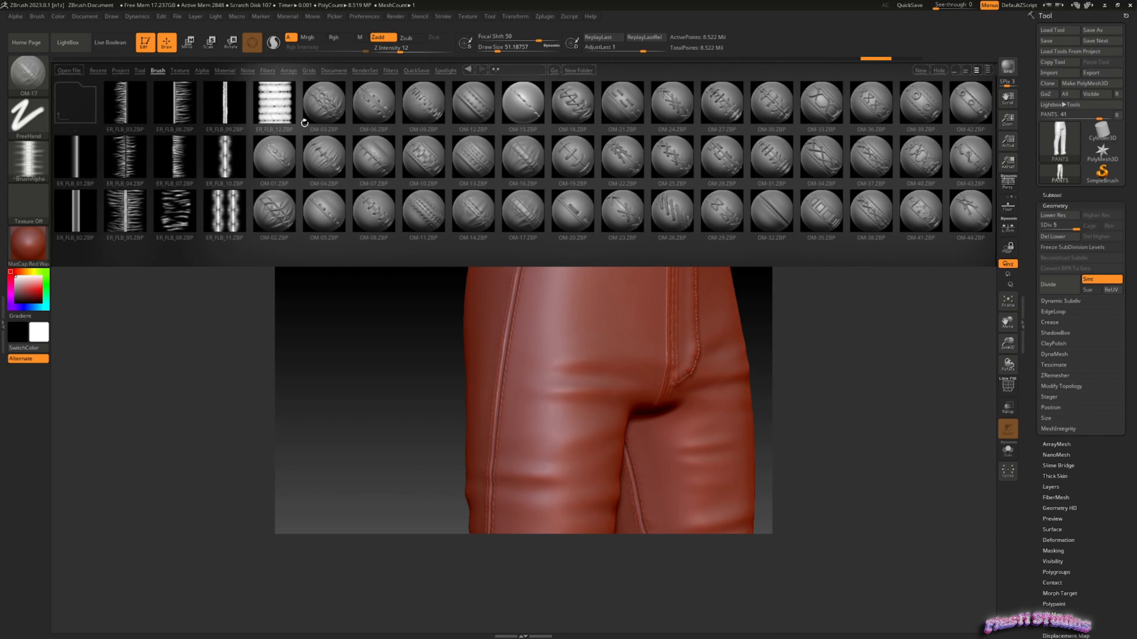
{"action": "left_click", "coordinate": [162, 72]}
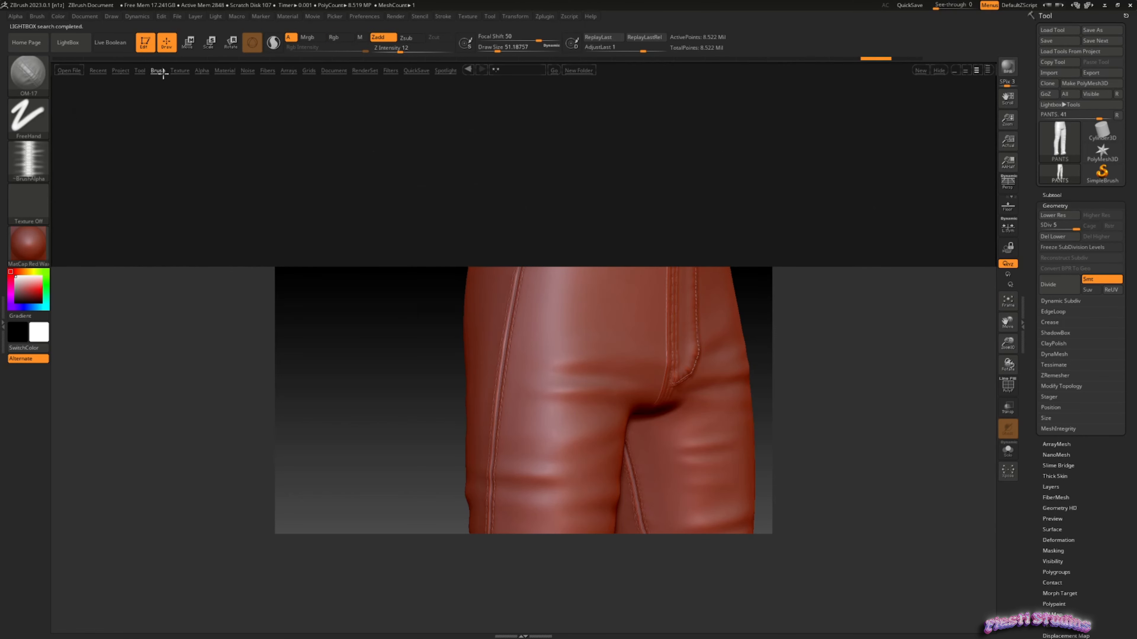
{"action": "double_click", "coordinate": [179, 103]}
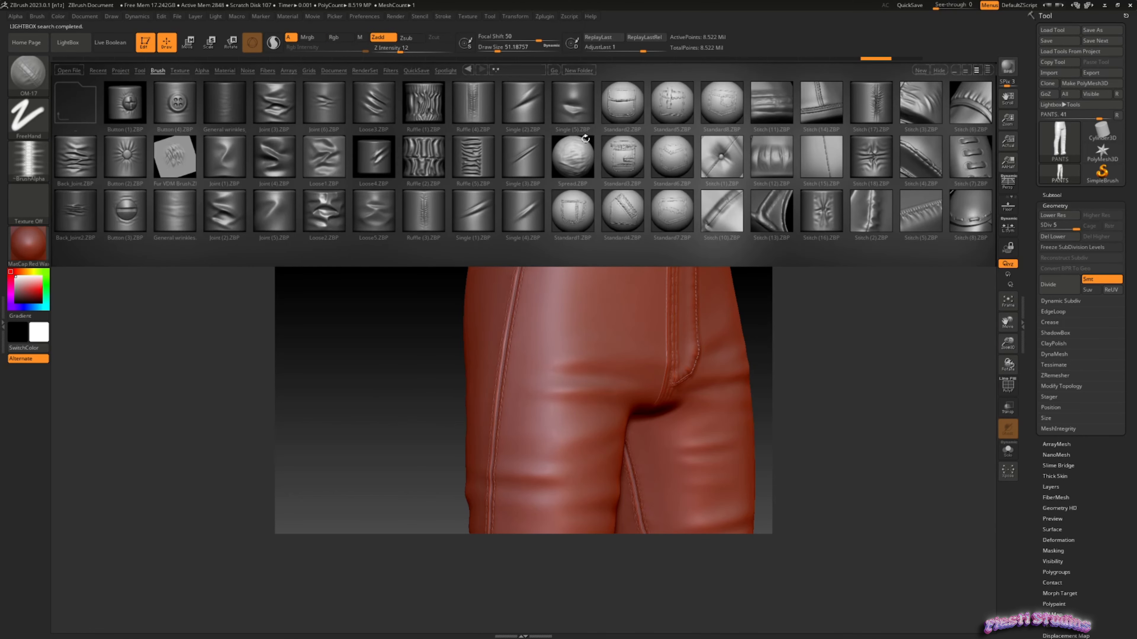
{"action": "double_click", "coordinate": [833, 107]}
{"action": "key", "text": "space"}
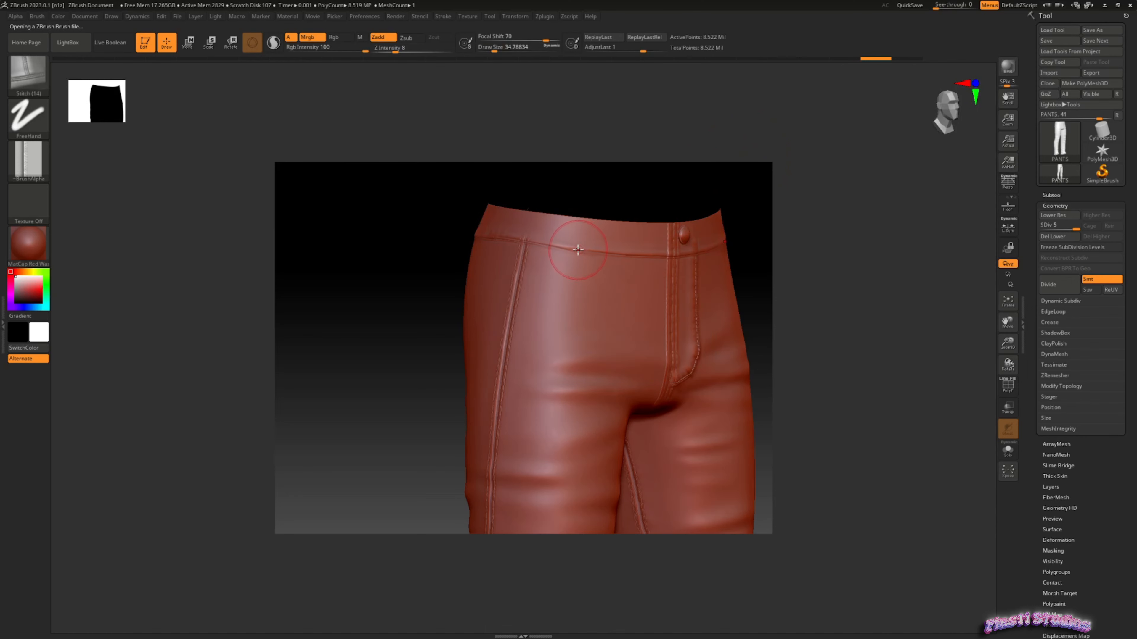
Try the front pocket seam between the waistband and the side seam, and undo the strokes.
{"action": "mouse_move", "coordinate": [582, 250]}
{"action": "left_mouse_down"}
{"action": "mouse_move", "coordinate": [571, 304]}
{"action": "mouse_move", "coordinate": [542, 319]}
{"action": "mouse_move", "coordinate": [512, 309]}
{"action": "left_mouse_up"}
{"action": "key", "text": "ctrl+z"}
{"action": "left_click", "coordinate": [443, 17]}
{"action": "mouse_move", "coordinate": [578, 345]}
{"action": "left_mouse_down"}
{"action": "mouse_move", "coordinate": [535, 408]}
{"action": "mouse_move", "coordinate": [454, 395]}
{"action": "mouse_move", "coordinate": [550, 333]}
{"action": "left_mouse_up"}
{"action": "key", "text": "ctrl+z"}
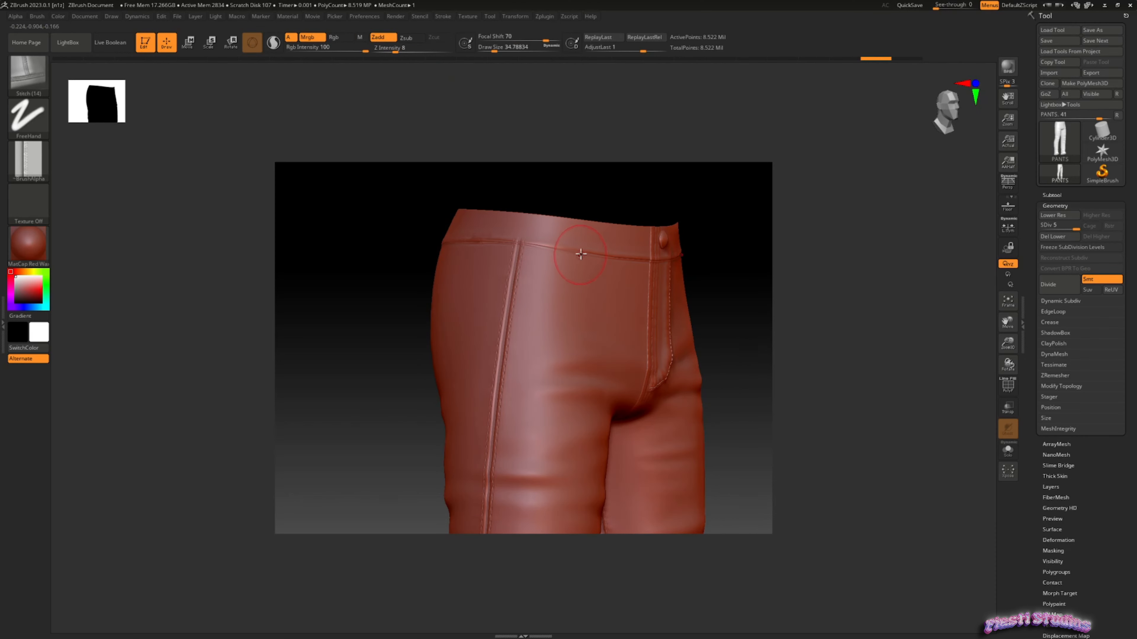
Draw a curved front pocket seam from the waistband to the side seam and inspect its shape.
{"action": "mouse_move", "coordinate": [565, 372]}
{"action": "left_mouse_down"}
{"action": "mouse_move", "coordinate": [500, 424]}
{"action": "mouse_move", "coordinate": [407, 369]}
{"action": "left_mouse_up"}
{"action": "left_click_drag", "start_coordinate": [405, 368], "coordinate": [344, 364]}
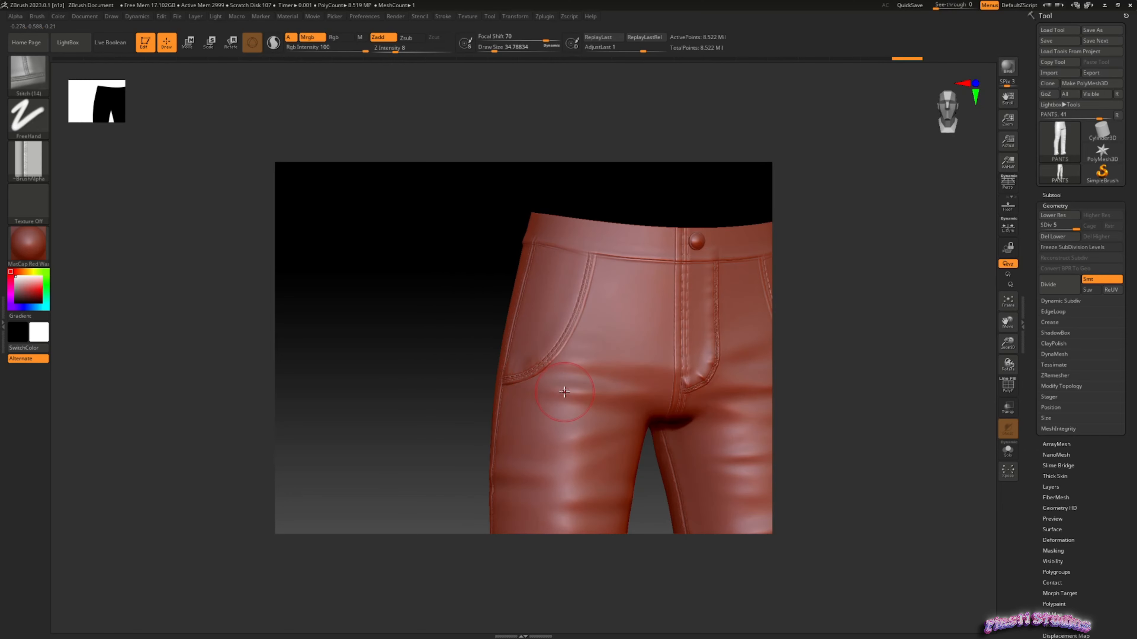
{"action": "left_click_drag", "start_coordinate": [484, 402], "coordinate": [444, 398]}
{"action": "left_click_drag", "start_coordinate": [1007, 366], "coordinate": [987, 353]}
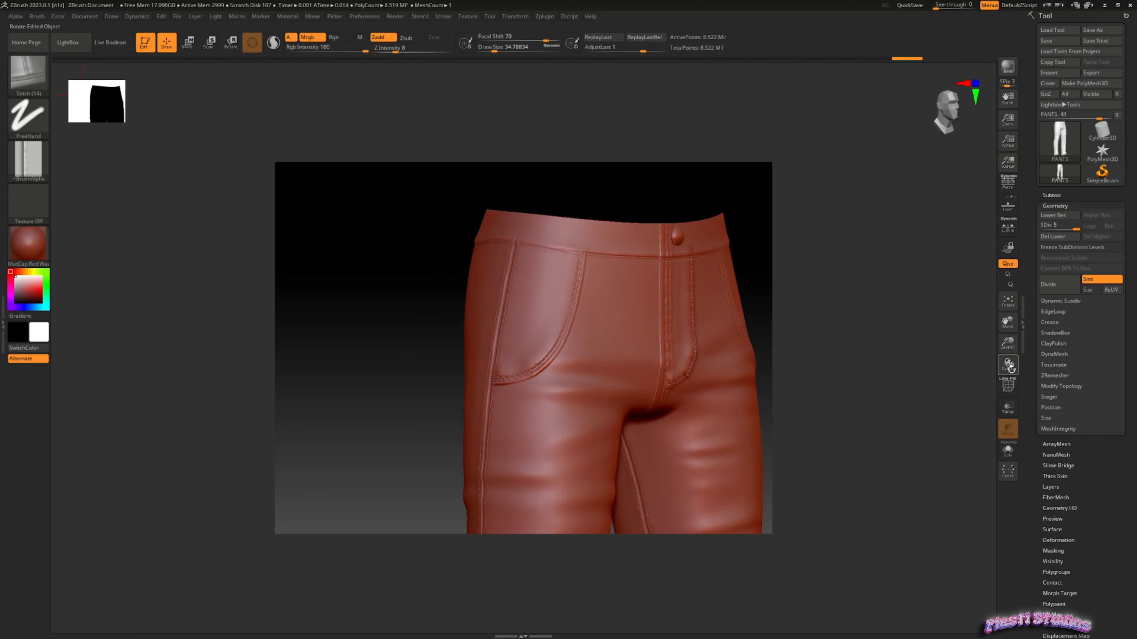
Set the Z Intensity to 11, redraw the curved front pocket seam, and undo it.
{"action": "left_click_drag", "start_coordinate": [394, 47], "coordinate": [399, 47]}
{"action": "left_click_drag", "start_coordinate": [577, 253], "coordinate": [577, 289]}
{"action": "mouse_move", "coordinate": [576, 342]}
{"action": "left_mouse_down"}
{"action": "mouse_move", "coordinate": [566, 363]}
{"action": "mouse_move", "coordinate": [510, 390]}
{"action": "mouse_move", "coordinate": [462, 398]}
{"action": "mouse_move", "coordinate": [405, 370]}
{"action": "left_mouse_up"}
{"action": "mouse_move", "coordinate": [513, 376]}
{"action": "right_mouse_down"}
{"action": "mouse_move", "coordinate": [482, 379]}
{"action": "mouse_move", "coordinate": [579, 413]}
{"action": "mouse_move", "coordinate": [631, 416]}
{"action": "mouse_move", "coordinate": [557, 415]}
{"action": "right_mouse_up"}
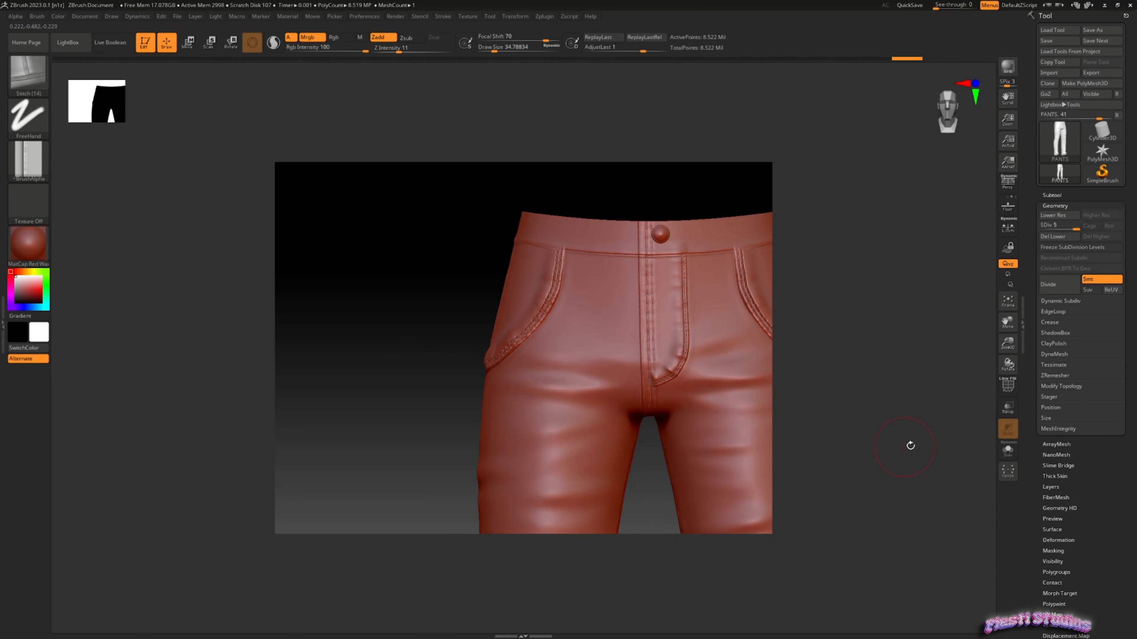
{"action": "left_click_drag", "start_coordinate": [1008, 350], "coordinate": [906, 283]}
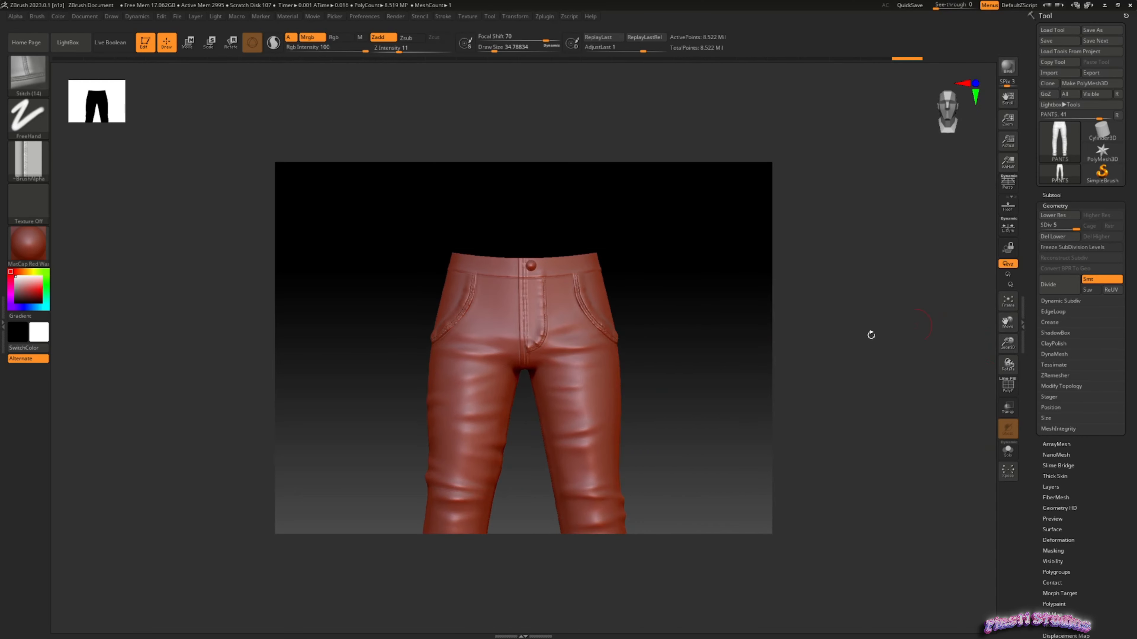
{"action": "right_click_drag", "start_coordinate": [871, 335], "coordinate": [828, 340]}
{"action": "key", "text": "ctrl+z"}
Set the Z Intensity to 7 and try the front pocket seam again from a more sideways angle.
{"action": "right_click_drag", "start_coordinate": [591, 374], "coordinate": [596, 350]}
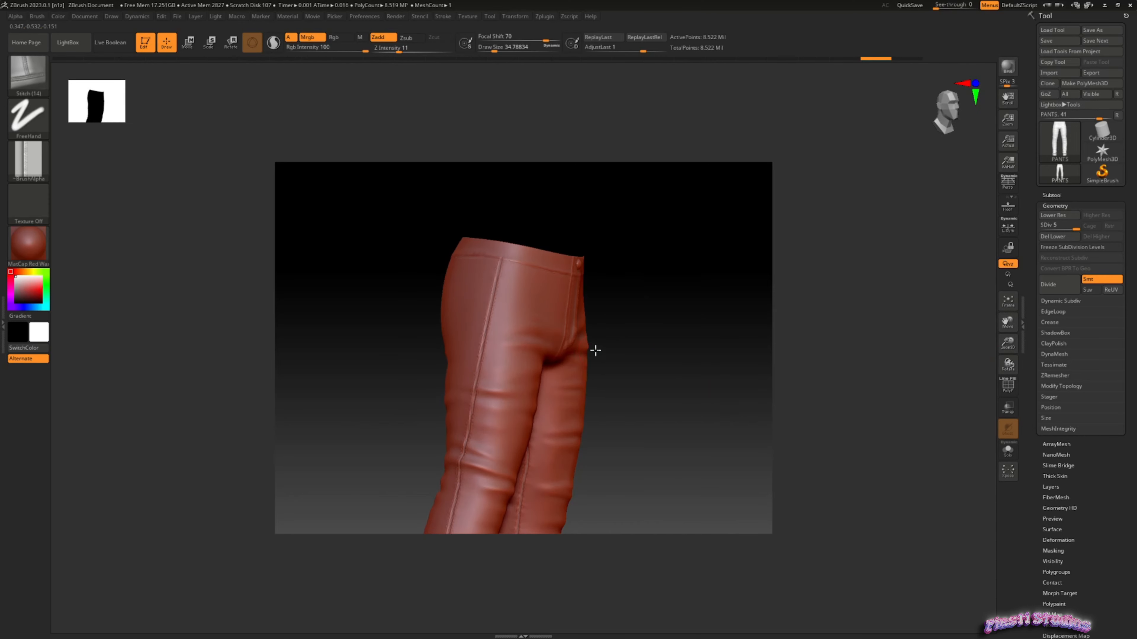
{"action": "left_click", "coordinate": [393, 50]}
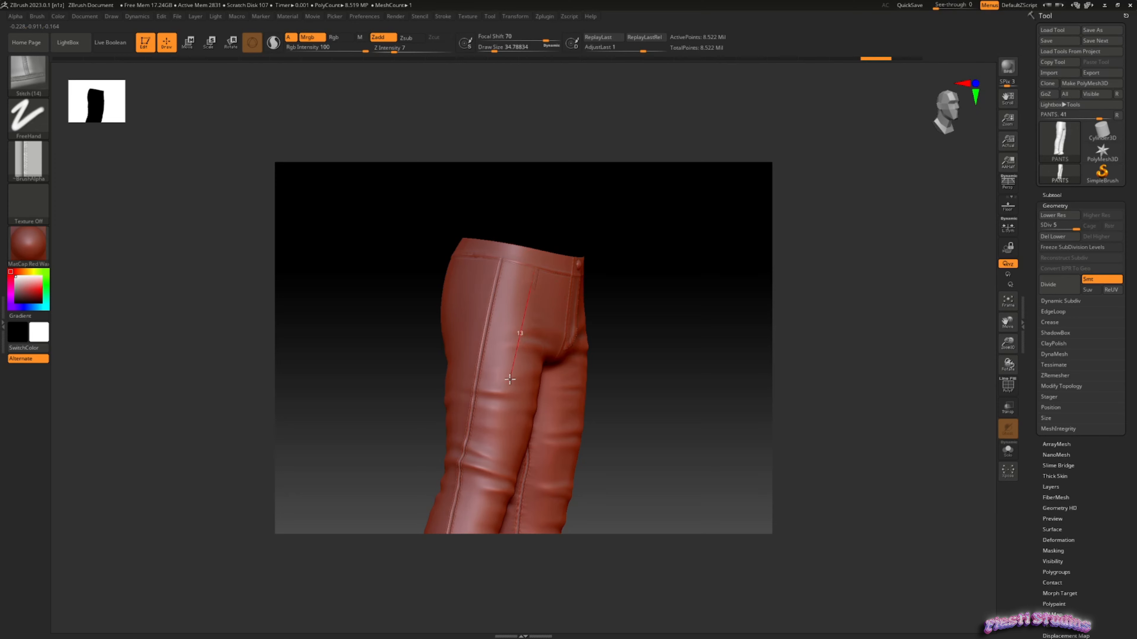
{"action": "left_click_drag", "start_coordinate": [404, 340], "coordinate": [399, 330]}
{"action": "right_click_drag", "start_coordinate": [439, 344], "coordinate": [570, 350]}
Set the Z Intensity to 9, draw the curved front pocket seam from the waistband to the side seam, and check it from the front.
{"action": "left_click", "coordinate": [393, 48]}
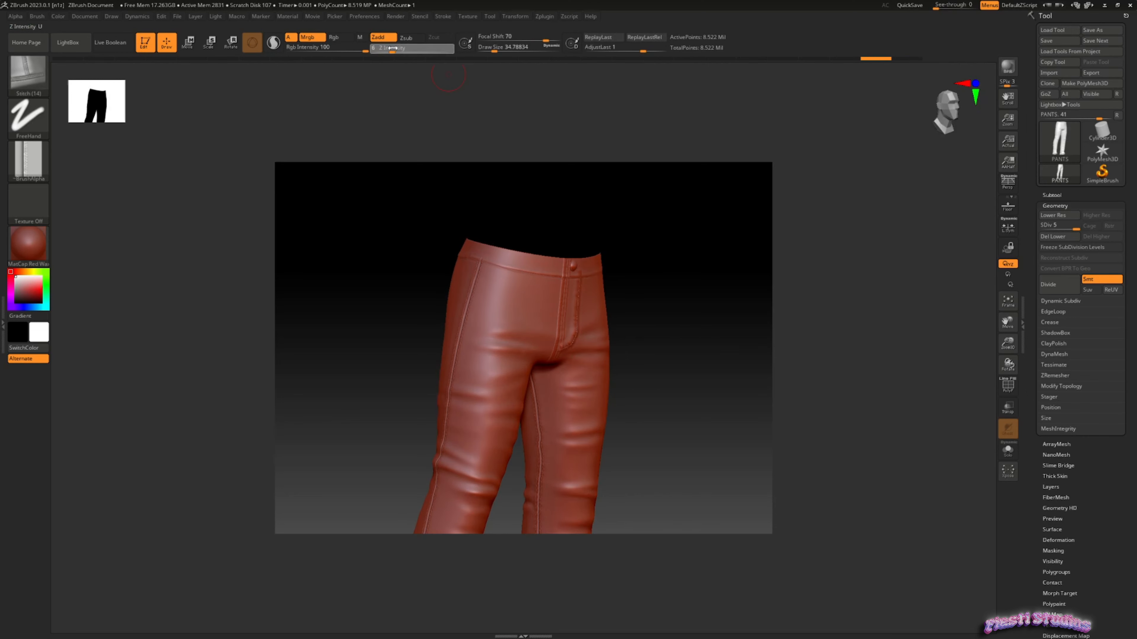
{"action": "left_click_drag", "start_coordinate": [395, 48], "coordinate": [397, 47]}
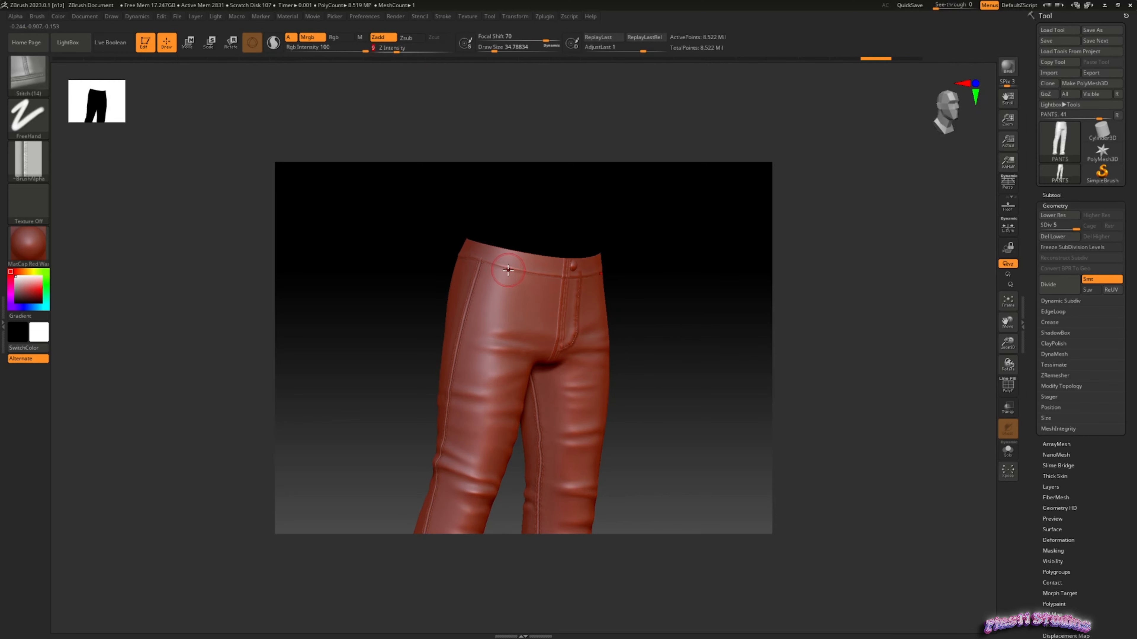
{"action": "left_click_drag", "start_coordinate": [508, 268], "coordinate": [501, 305]}
{"action": "mouse_move", "coordinate": [488, 351]}
{"action": "left_mouse_down"}
{"action": "mouse_move", "coordinate": [472, 370]}
{"action": "mouse_move", "coordinate": [438, 371]}
{"action": "left_mouse_up"}
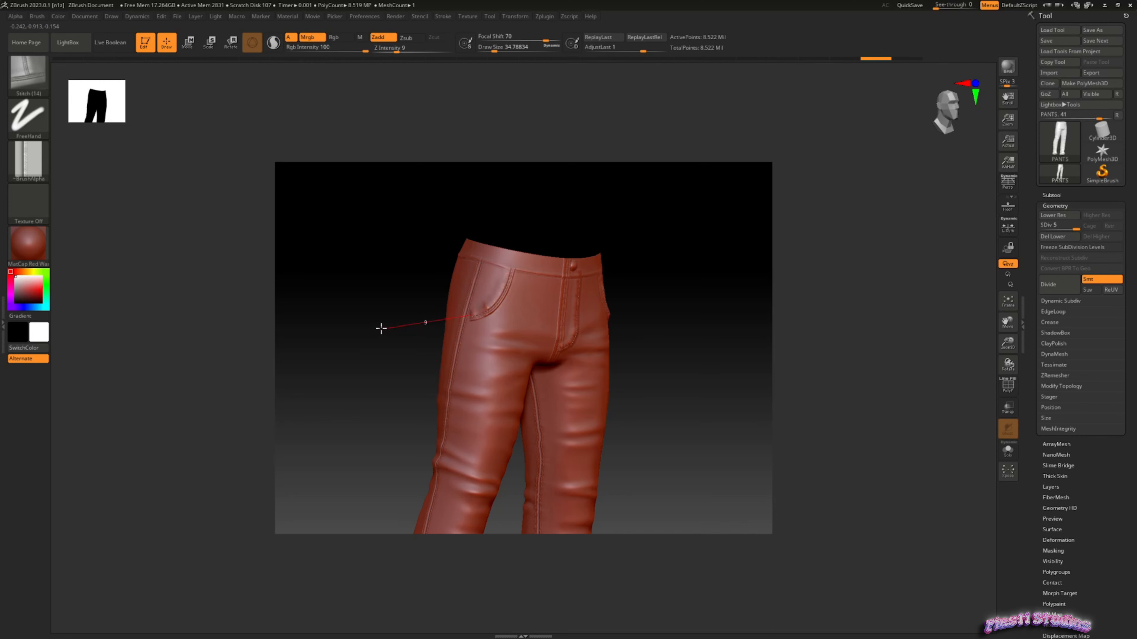
{"action": "left_click_drag", "start_coordinate": [377, 320], "coordinate": [376, 321]}
{"action": "left_click_drag", "start_coordinate": [376, 322], "coordinate": [343, 295]}
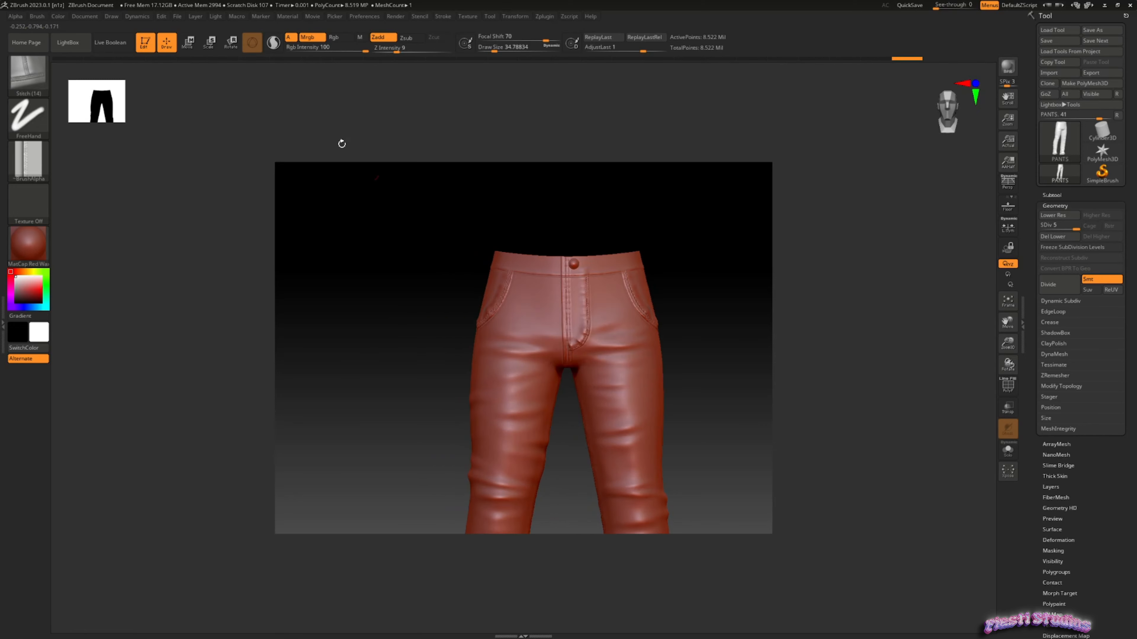
Load the Button (2) brush, replace it with Button (1), and set the draw size to about 11.7 for the pocket area.
{"action": "left_click", "coordinate": [68, 43]}
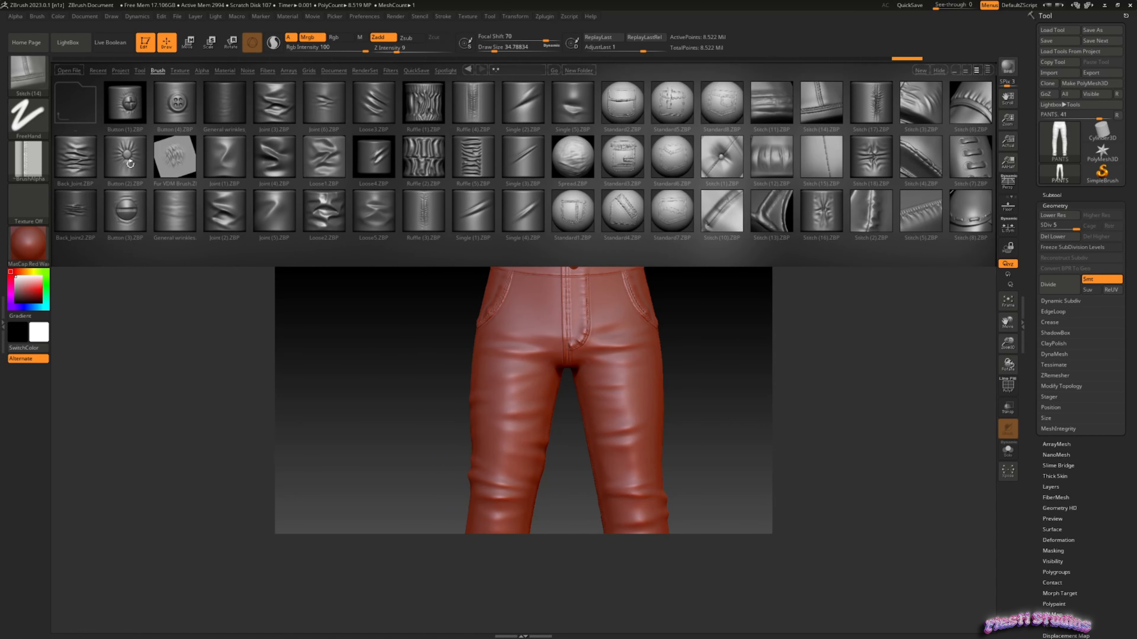
{"action": "double_click", "coordinate": [130, 164]}
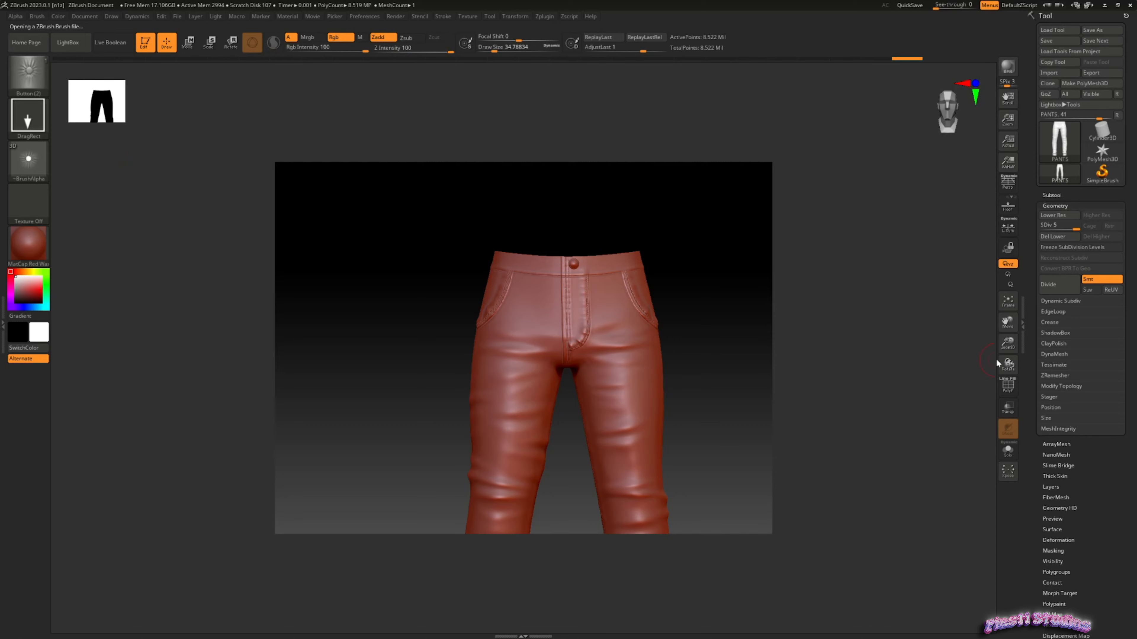
{"action": "left_click", "coordinate": [68, 43]}
{"action": "double_click", "coordinate": [493, 120]}
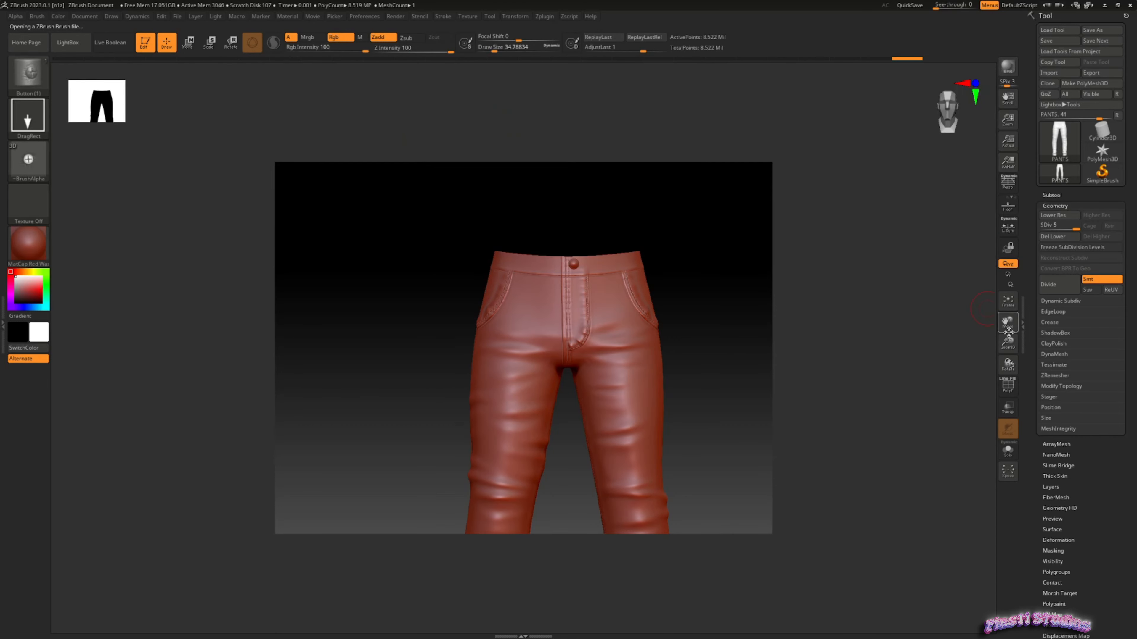
{"action": "left_click_drag", "start_coordinate": [1008, 341], "coordinate": [987, 379]}
{"action": "mouse_move", "coordinate": [470, 298]}
{"action": "right_mouse_down"}
{"action": "mouse_move", "coordinate": [551, 302]}
{"action": "mouse_move", "coordinate": [430, 282]}
{"action": "right_mouse_up"}
{"action": "key", "text": "space"}
{"action": "left_click_drag", "start_coordinate": [444, 269], "coordinate": [435, 270]}
{"action": "key", "text": "shift"}
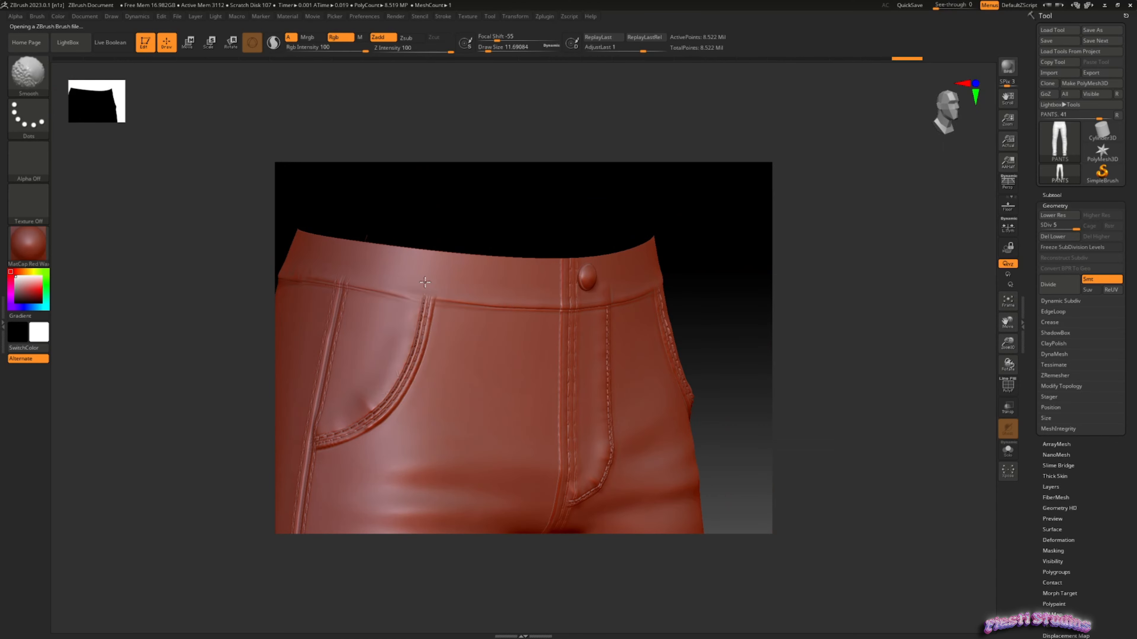
Load the OM-Seam-11 brush, try it along the waistband seam above the front pocket, and undo the stroke.
{"action": "left_click", "coordinate": [82, 43]}
{"action": "left_click", "coordinate": [162, 71]}
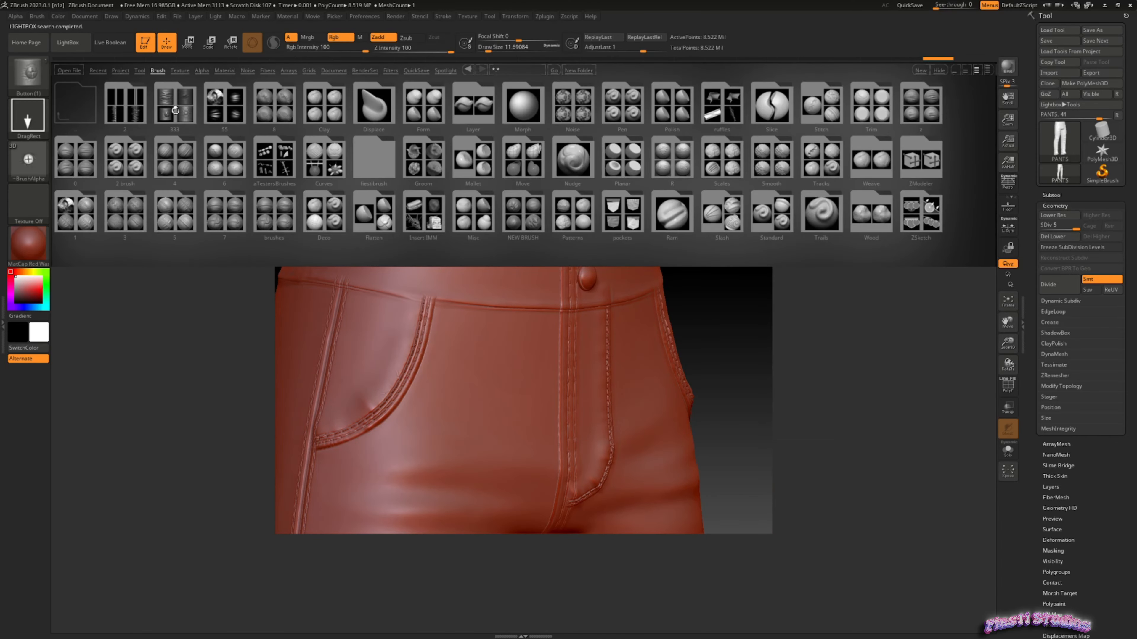
{"action": "double_click", "coordinate": [132, 210]}
{"action": "left_click", "coordinate": [162, 72]}
{"action": "double_click", "coordinate": [77, 197]}
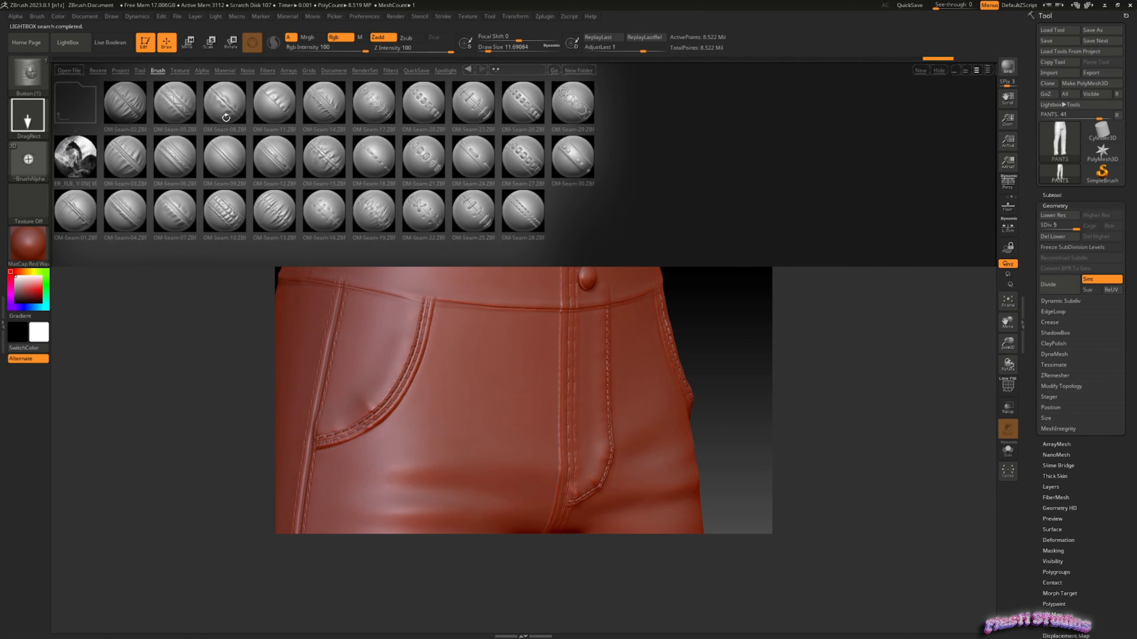
{"action": "double_click", "coordinate": [288, 115]}
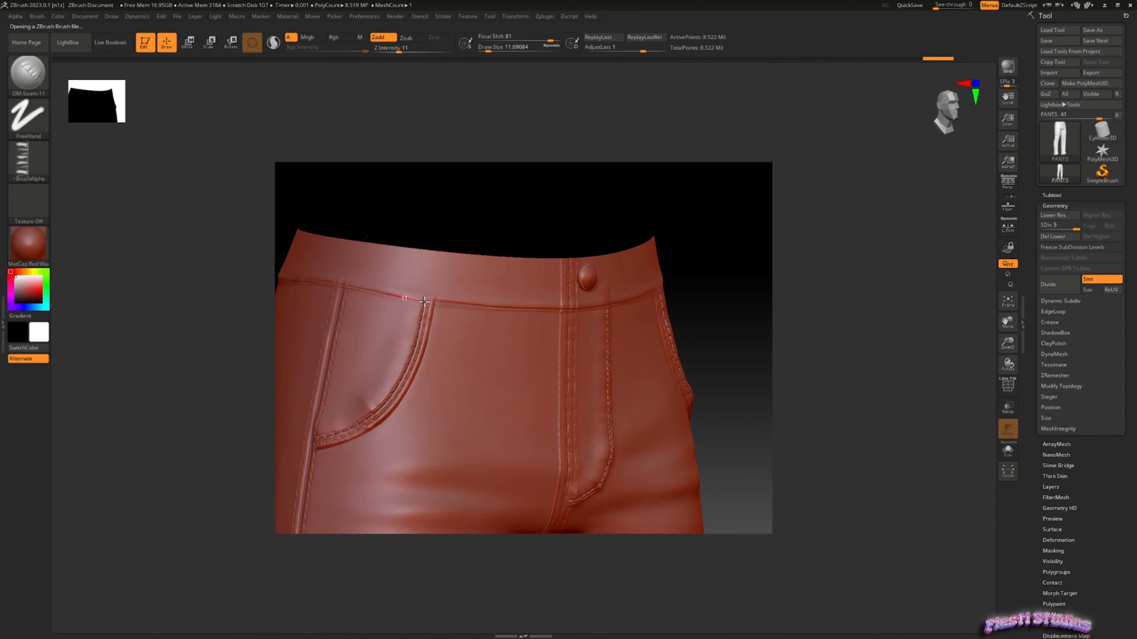
{"action": "left_click_drag", "start_coordinate": [458, 305], "coordinate": [478, 306]}
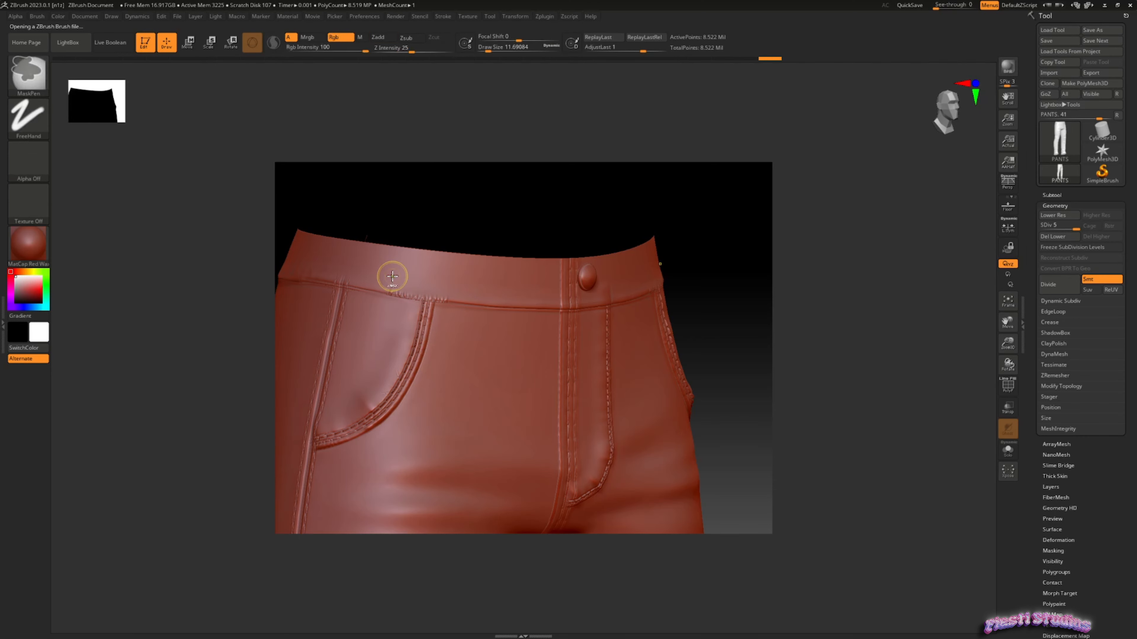
{"action": "key", "text": "ctrl+z"}
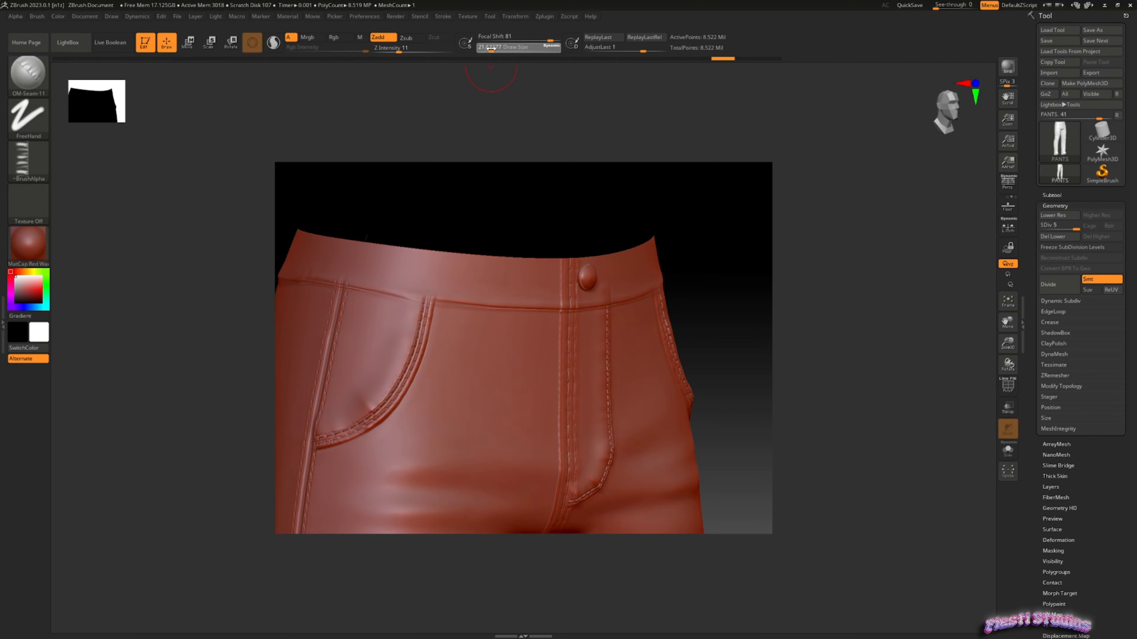
Try a larger OM-Seam-11 stroke of about 20 draw size along the waistband seam, smooth above it, and undo both.
{"action": "left_click", "coordinate": [434, 17]}
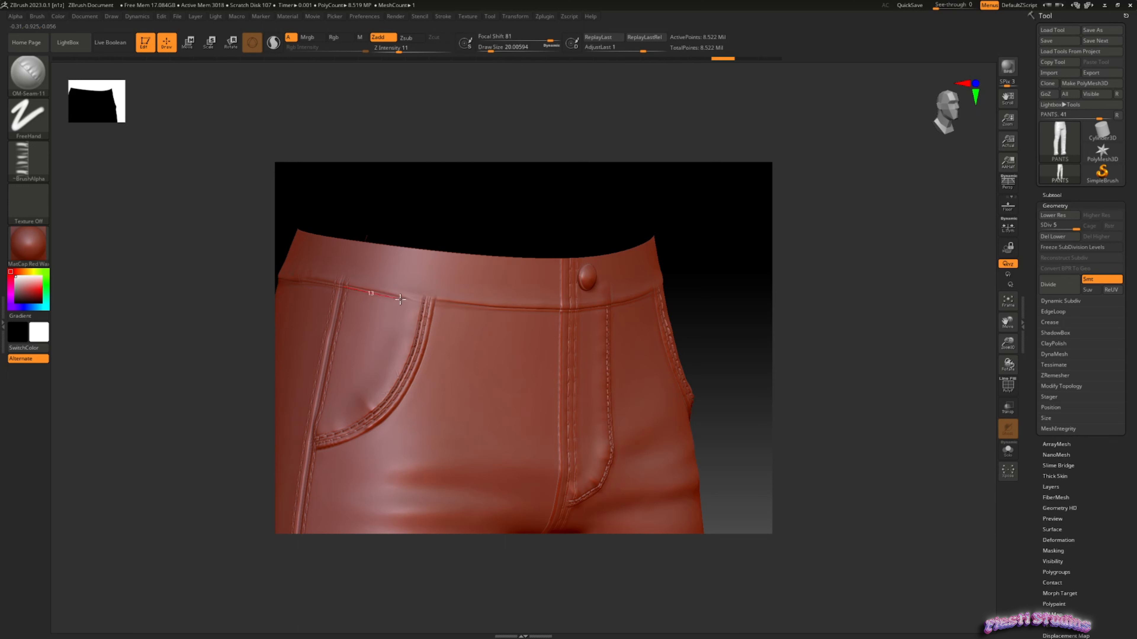
{"action": "left_click_drag", "start_coordinate": [510, 308], "coordinate": [530, 308]}
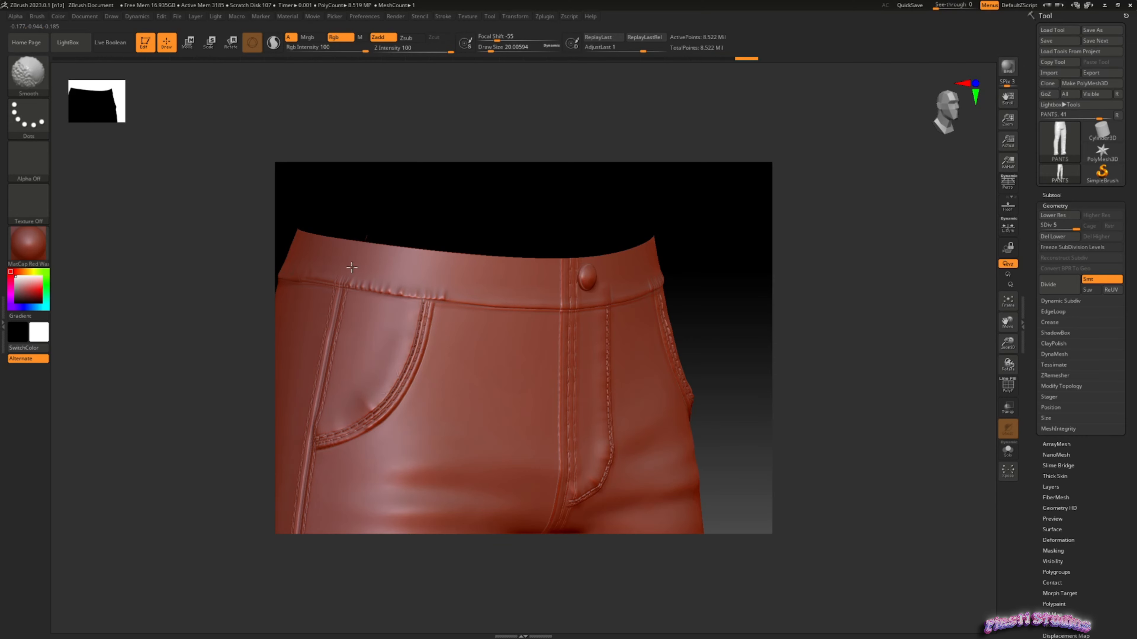
{"action": "left_click_drag", "start_coordinate": [352, 267], "coordinate": [384, 264], "text": "shift"}
{"action": "key", "text": "ctrl+z"}
{"action": "key", "text": "ctrl+z"}
Browse the custom brush folders and load the plain line seam brush for the waistband.
{"action": "left_click", "coordinate": [74, 43]}
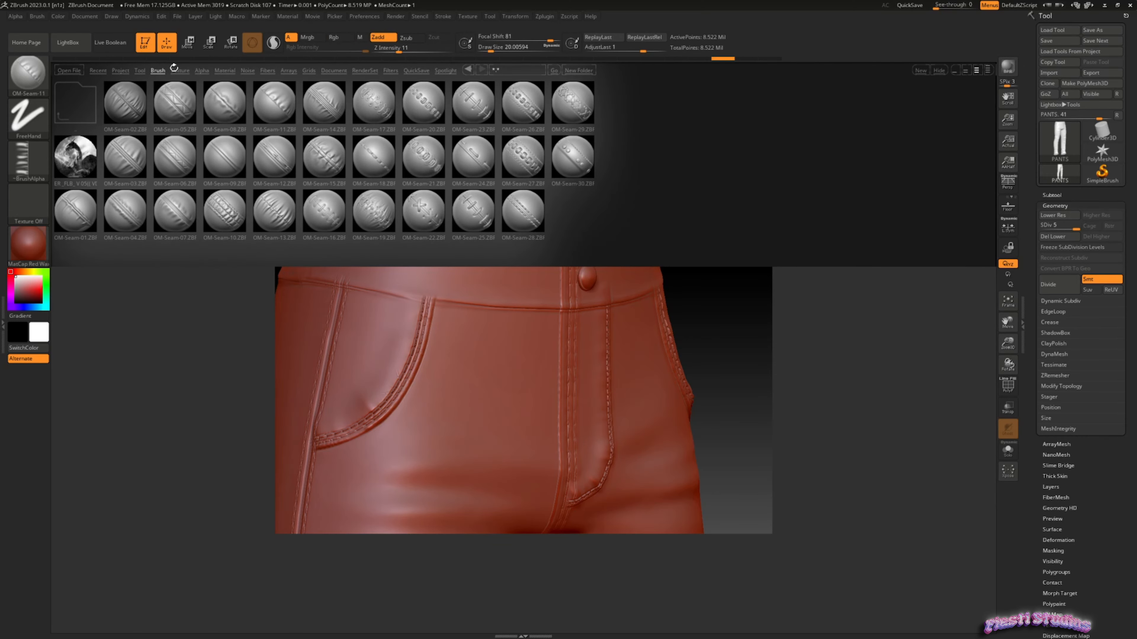
{"action": "left_click", "coordinate": [160, 69]}
{"action": "double_click", "coordinate": [166, 215]}
{"action": "left_click", "coordinate": [158, 70]}
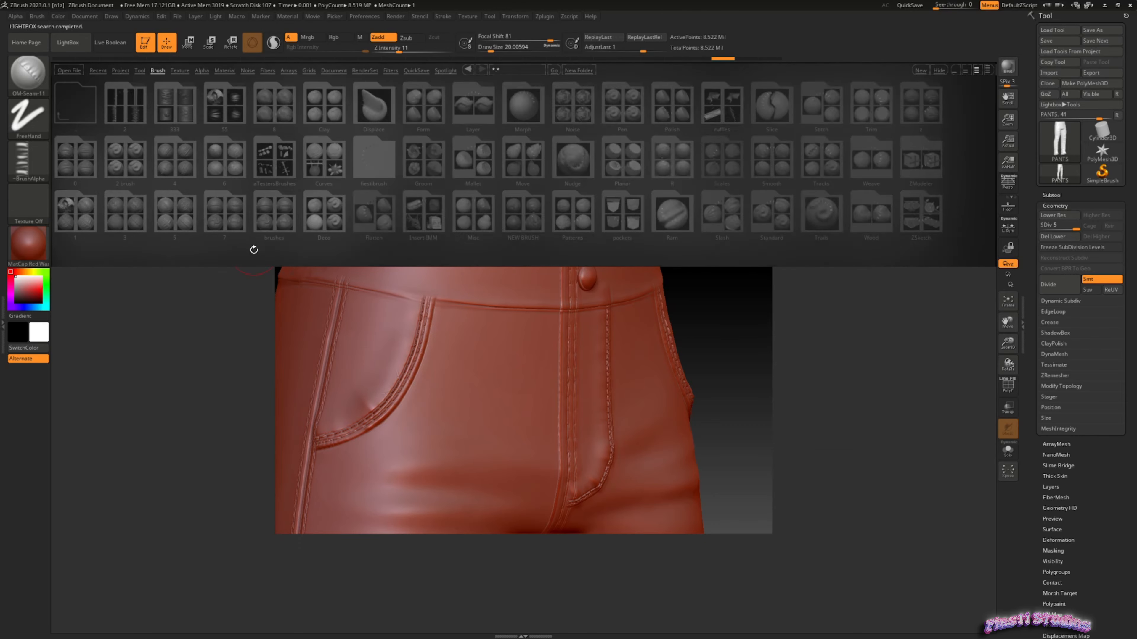
{"action": "double_click", "coordinate": [272, 220]}
{"action": "left_click", "coordinate": [158, 70]}
{"action": "double_click", "coordinate": [73, 207]}
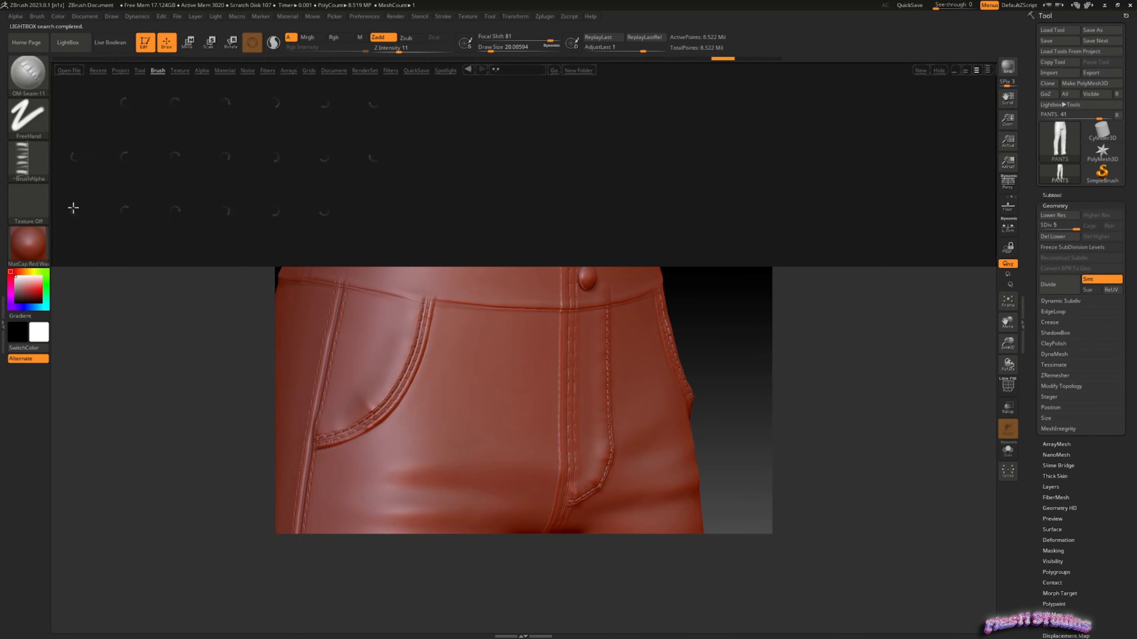
{"action": "left_click", "coordinate": [156, 70]}
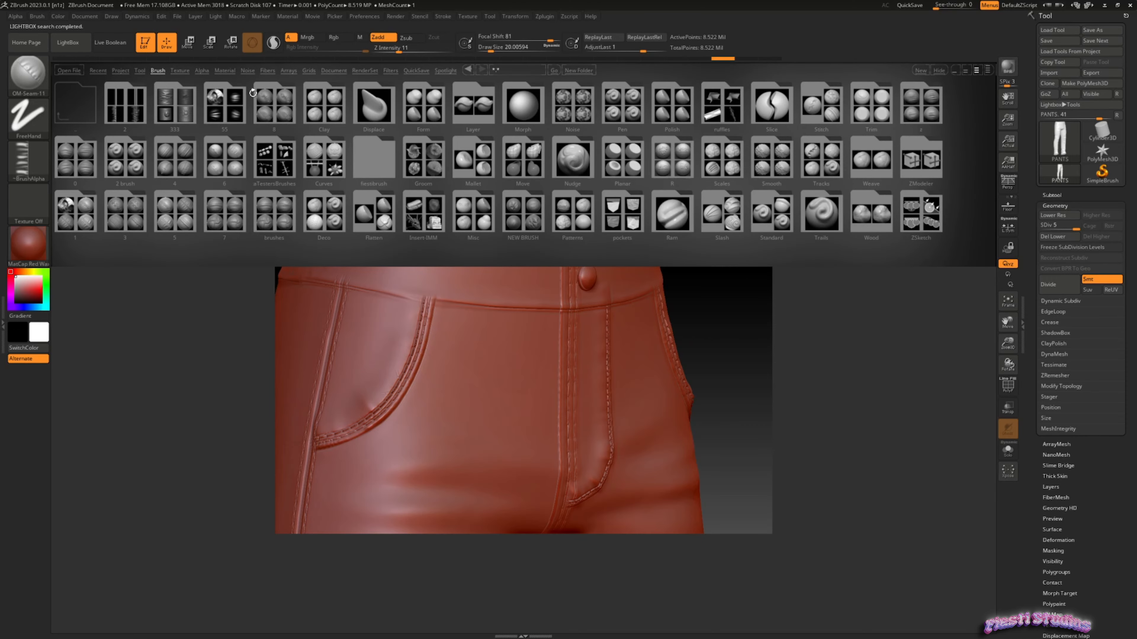
{"action": "double_click", "coordinate": [234, 108]}
{"action": "double_click", "coordinate": [130, 110]}
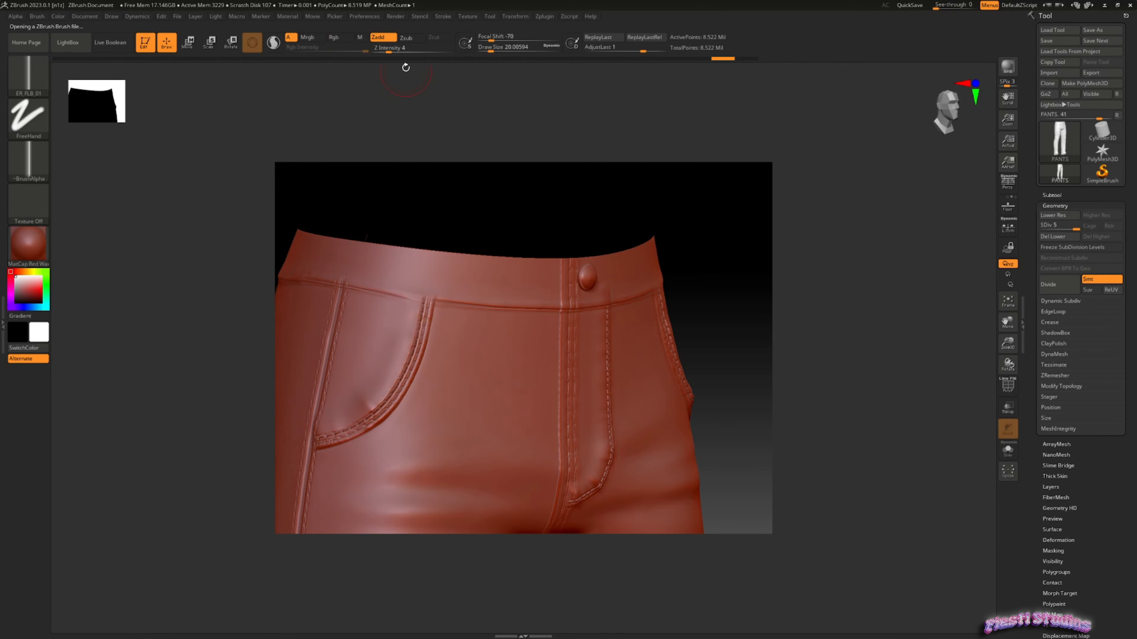
Set the Z Intensity to 11 and draw size to about 30.7, and try the line brush along the waistband seam.
{"action": "left_click_drag", "start_coordinate": [388, 47], "coordinate": [398, 49]}
{"action": "left_click_drag", "start_coordinate": [490, 49], "coordinate": [493, 49]}
{"action": "left_click_drag", "start_coordinate": [348, 288], "coordinate": [431, 298]}
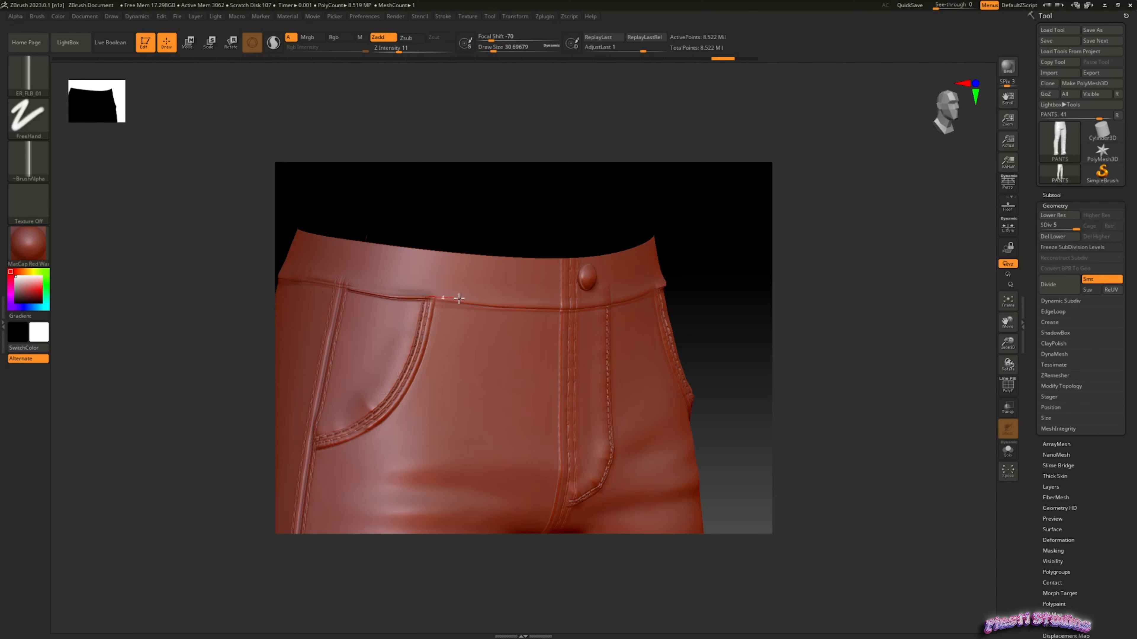
Adjust the stroke's LazyStep, test the line brush along the front waistband seam, and undo the stroke.
{"action": "left_click", "coordinate": [442, 17]}
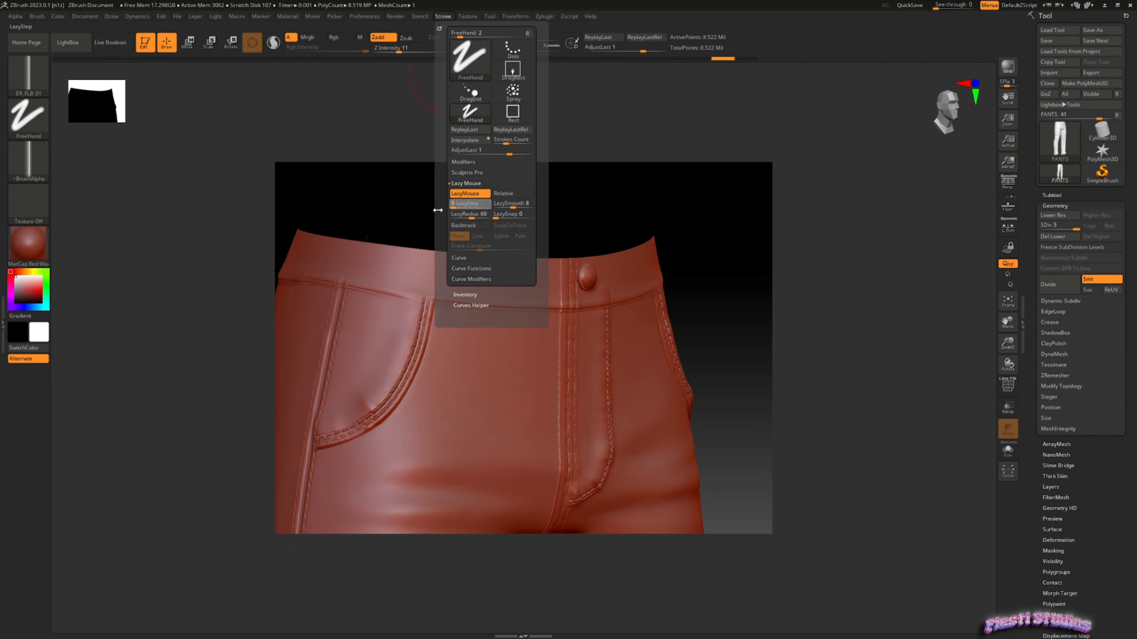
{"action": "left_click_drag", "start_coordinate": [348, 284], "coordinate": [482, 299]}
{"action": "left_click", "coordinate": [442, 17]}
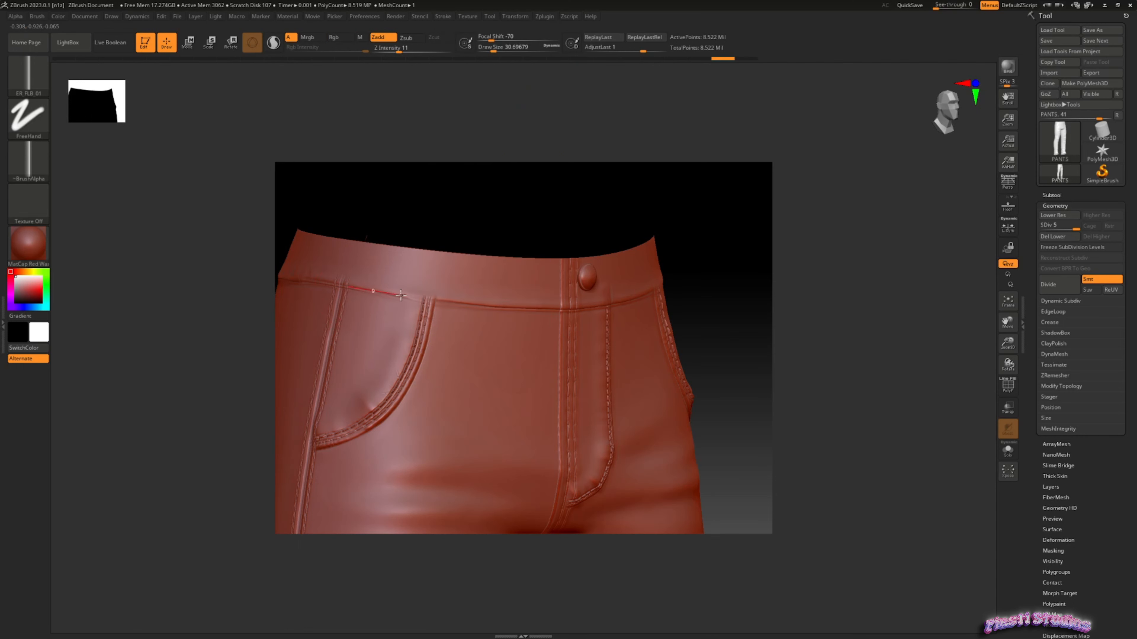
{"action": "left_click_drag", "start_coordinate": [489, 303], "coordinate": [532, 305]}
{"action": "mouse_move", "coordinate": [394, 371]}
{"action": "right_mouse_down"}
{"action": "mouse_move", "coordinate": [430, 373]}
{"action": "mouse_move", "coordinate": [418, 373]}
{"action": "right_mouse_up"}
{"action": "key", "text": "ctrl+z"}
Set the draw size to about 23.3 and Z Intensity to 8, and draw the front waistband seam line from the side seam past the fly.
{"action": "key", "text": "space"}
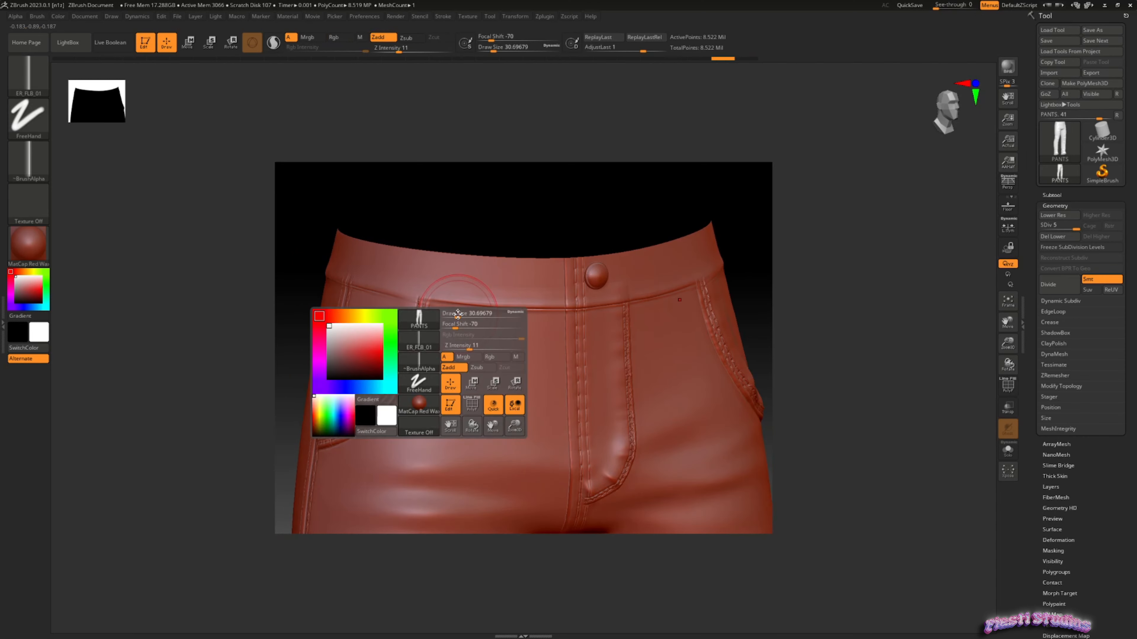
{"action": "left_click_drag", "start_coordinate": [456, 314], "coordinate": [454, 315]}
{"action": "left_click_drag", "start_coordinate": [370, 291], "coordinate": [372, 292]}
{"action": "key", "text": "ctrl+z"}
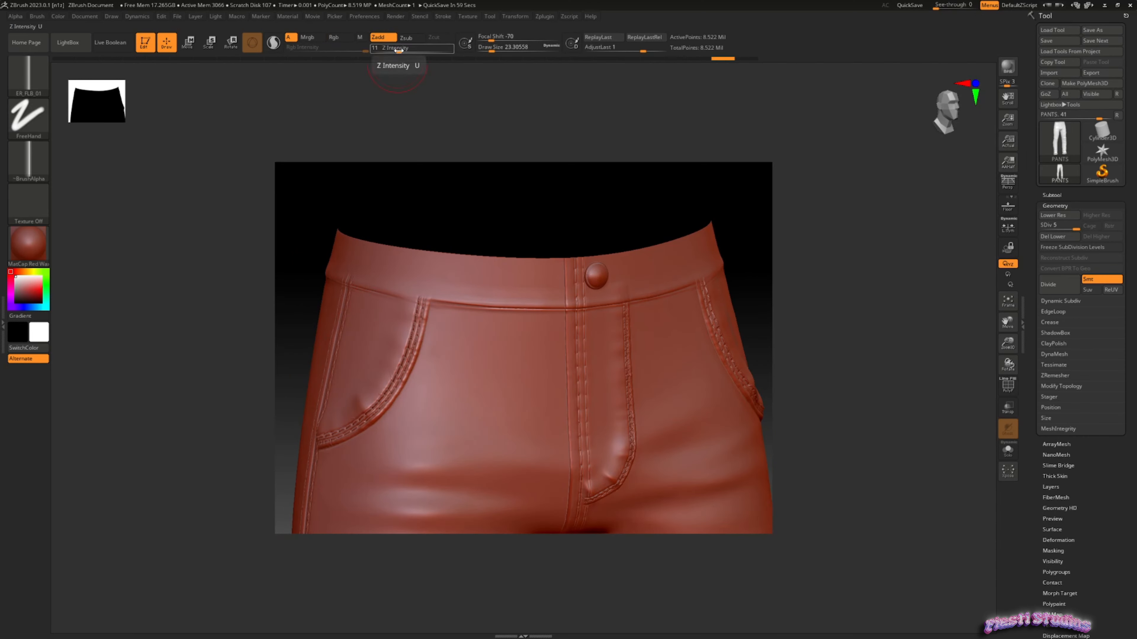
{"action": "left_click_drag", "start_coordinate": [398, 50], "coordinate": [395, 50]}
{"action": "left_click_drag", "start_coordinate": [351, 287], "coordinate": [386, 296]}
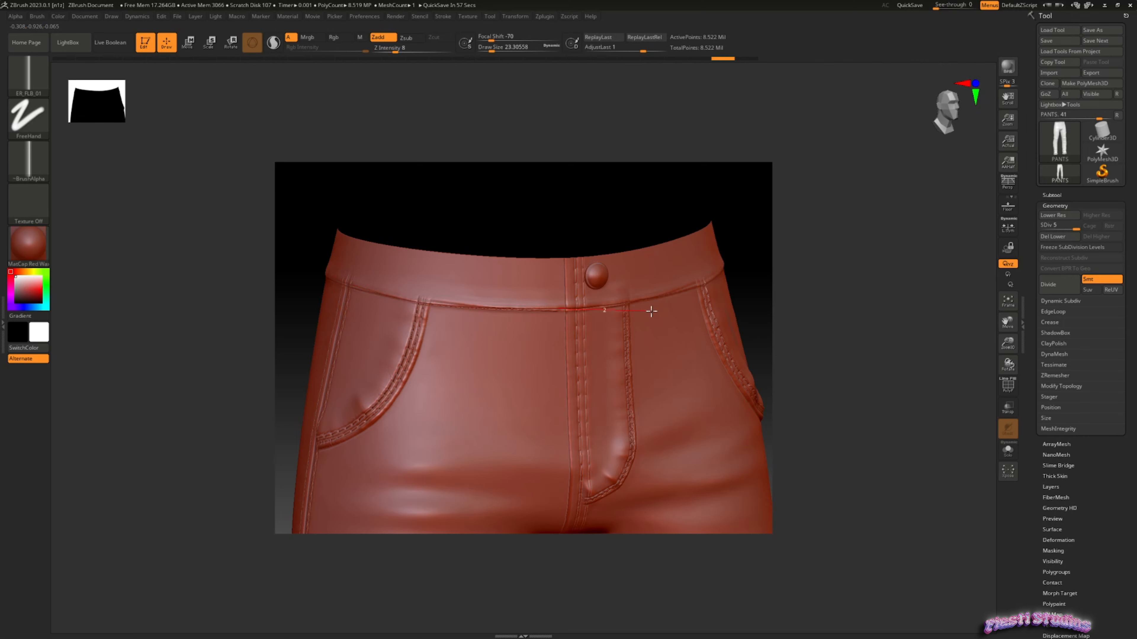
{"action": "left_click_drag", "start_coordinate": [664, 309], "coordinate": [673, 309]}
Smooth the waistband seam around the hip and trace it with the line brush up to the top of the front pocket.
{"action": "mouse_move", "coordinate": [421, 345]}
{"action": "right_mouse_down"}
{"action": "mouse_move", "coordinate": [448, 347]}
{"action": "mouse_move", "coordinate": [393, 345]}
{"action": "mouse_move", "coordinate": [358, 318]}
{"action": "mouse_move", "coordinate": [389, 313]}
{"action": "right_mouse_up"}
{"action": "left_click_drag", "start_coordinate": [1008, 322], "coordinate": [1091, 306]}
{"action": "right_click_drag", "start_coordinate": [447, 286], "coordinate": [485, 269]}
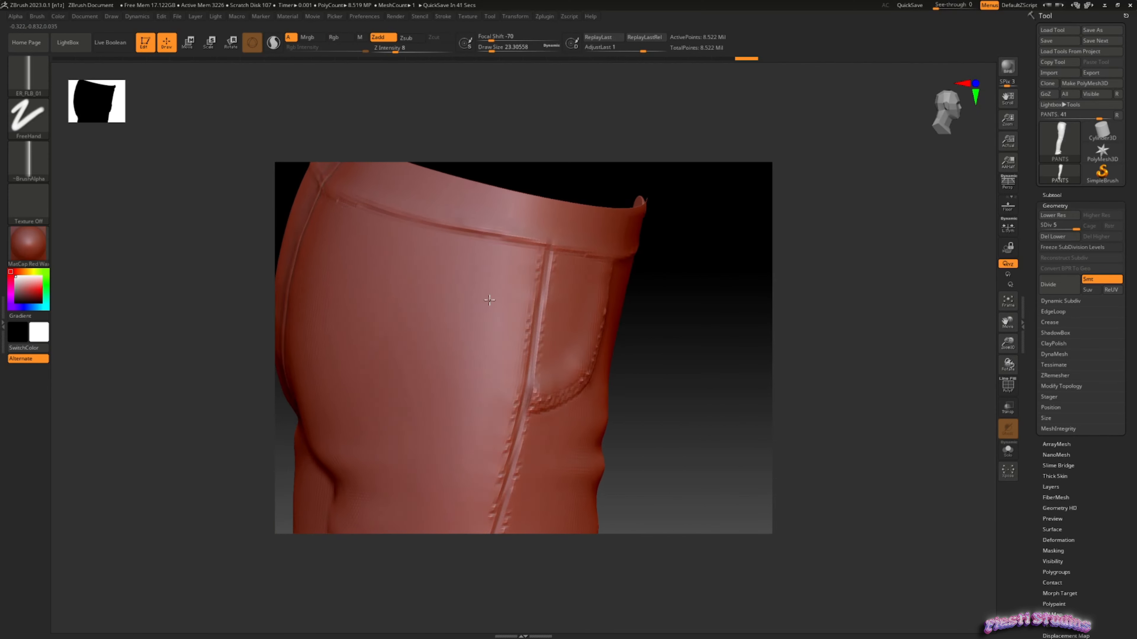
{"action": "left_click_drag", "start_coordinate": [485, 236], "coordinate": [463, 232], "text": "shift"}
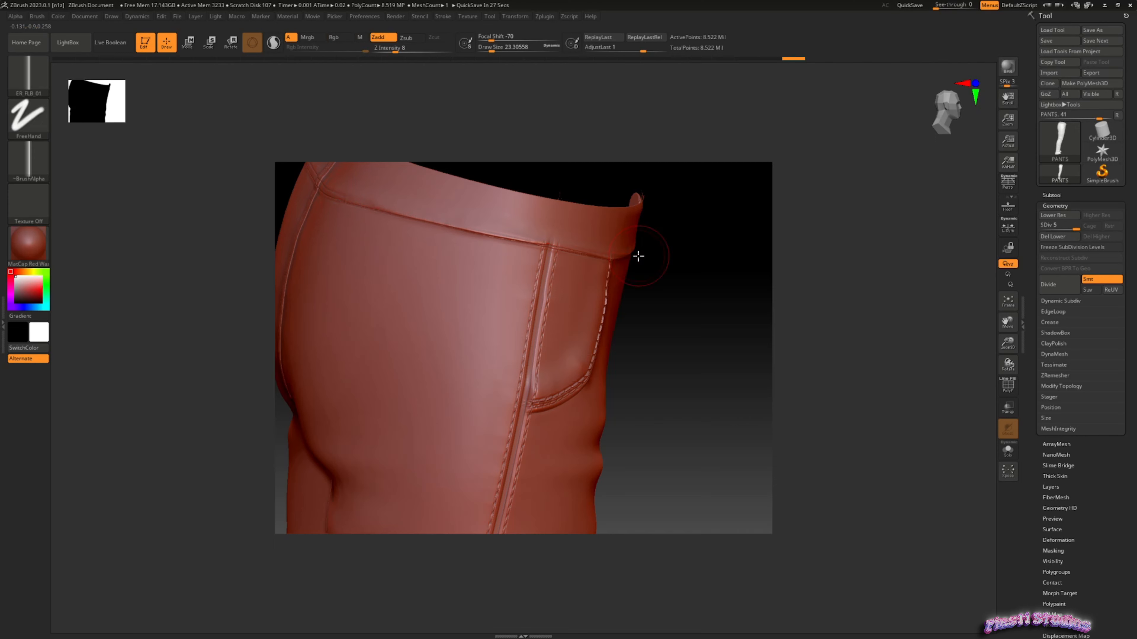
{"action": "right_click_drag", "start_coordinate": [638, 256], "coordinate": [559, 278]}
{"action": "key", "text": "shift"}
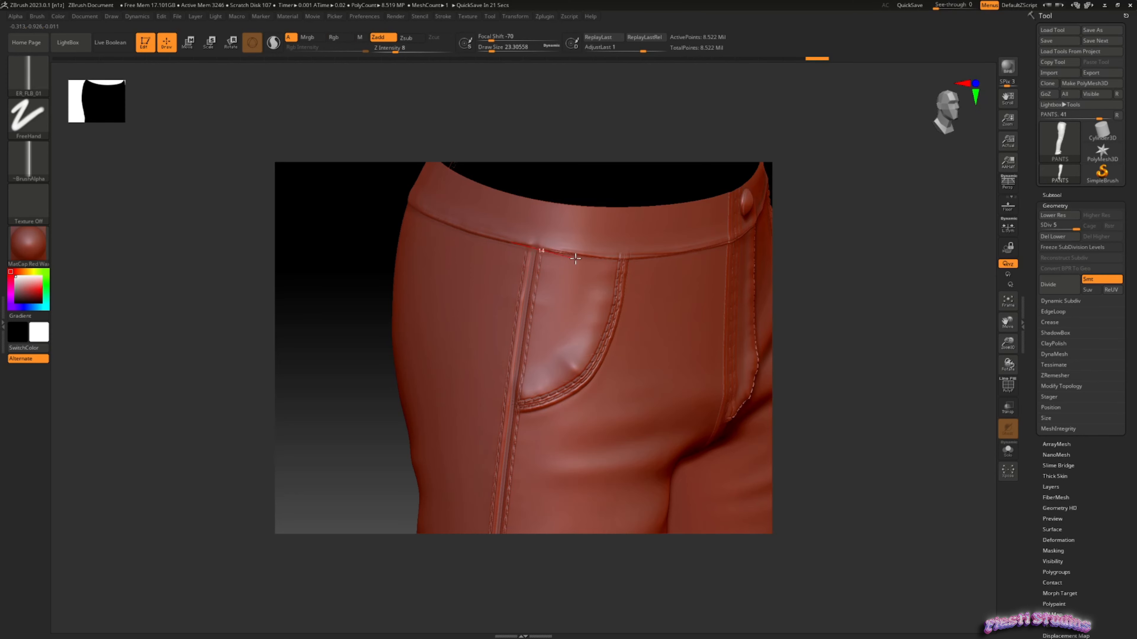
{"action": "right_click_drag", "start_coordinate": [585, 273], "coordinate": [488, 325]}
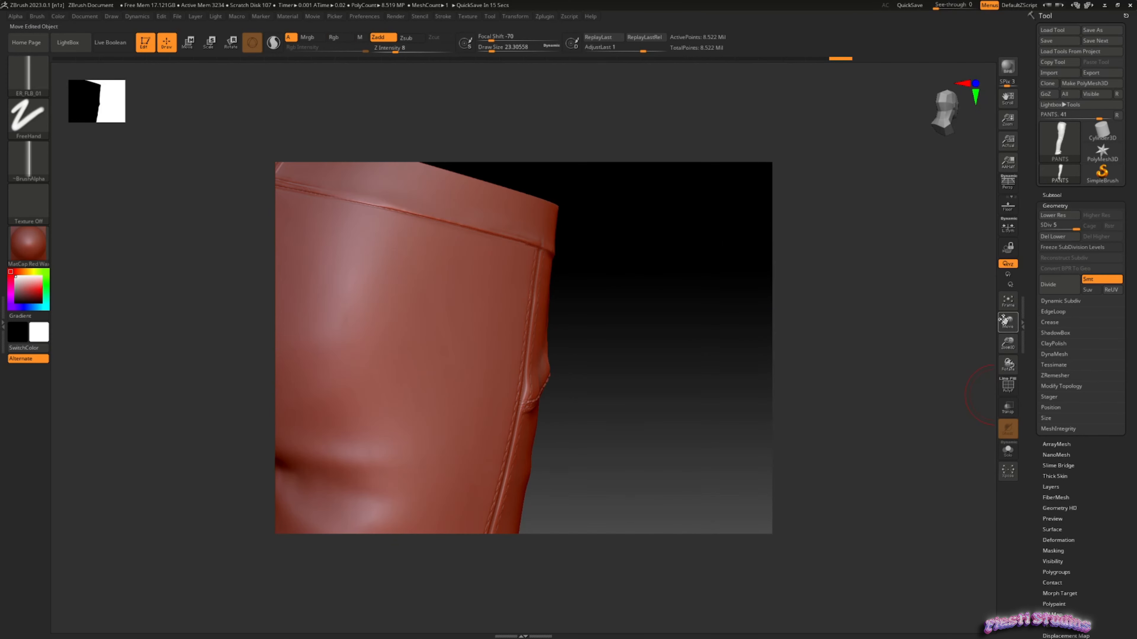
Smooth the back waistband seam beside the centre back seam and redraw it with the line brush.
{"action": "left_click_drag", "start_coordinate": [1007, 322], "coordinate": [1106, 332]}
{"action": "mouse_move", "coordinate": [510, 242]}
{"action": "right_mouse_down"}
{"action": "mouse_move", "coordinate": [558, 269]}
{"action": "mouse_move", "coordinate": [519, 247]}
{"action": "right_mouse_up"}
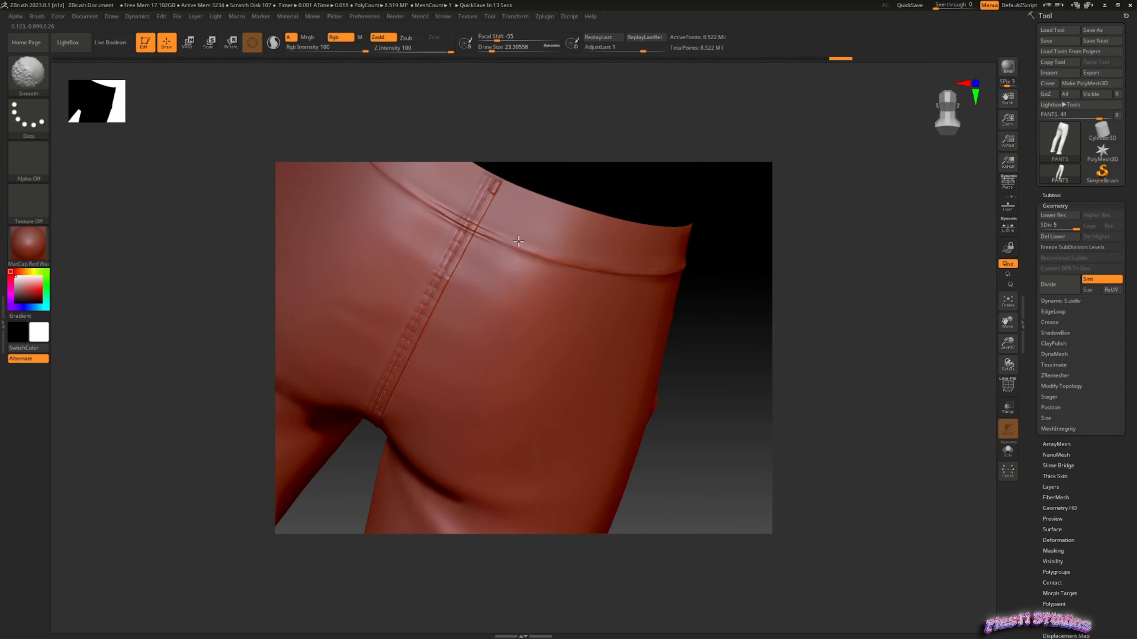
{"action": "left_click_drag", "start_coordinate": [518, 241], "coordinate": [496, 241], "text": "shift"}
{"action": "mouse_move", "coordinate": [1008, 344]}
{"action": "left_mouse_down"}
{"action": "mouse_move", "coordinate": [1032, 351]}
{"action": "mouse_move", "coordinate": [1018, 326]}
{"action": "mouse_move", "coordinate": [1076, 372]}
{"action": "left_mouse_up"}
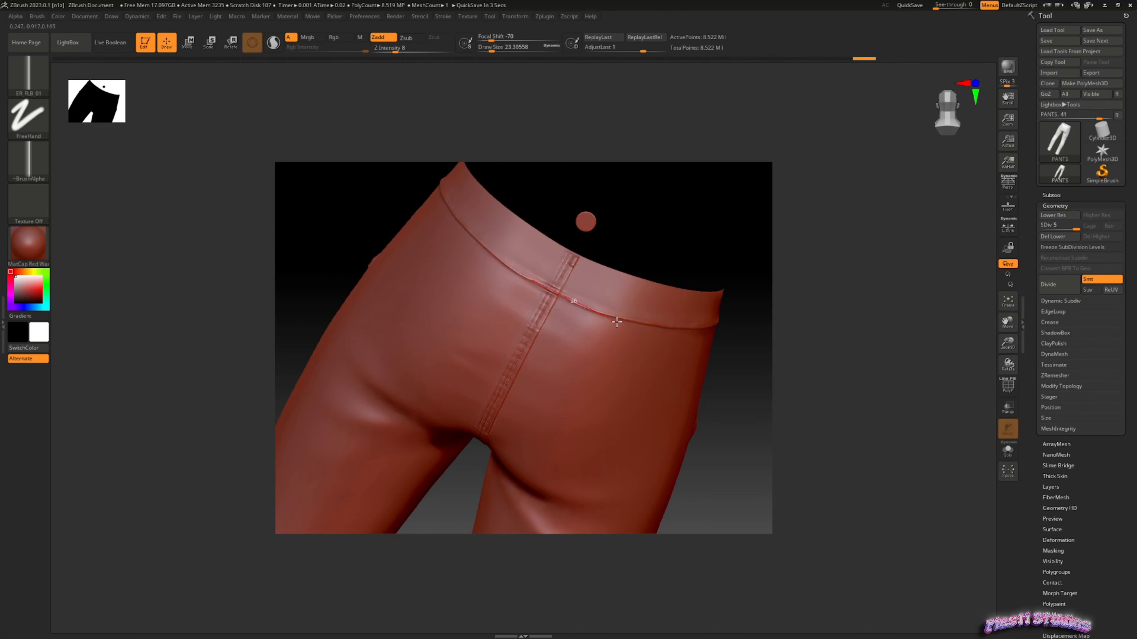
Return to a close front view of the waistband and pockets, and load the Button (1) brush from the custom brush folders.
{"action": "right_click_drag", "start_coordinate": [617, 330], "coordinate": [916, 416]}
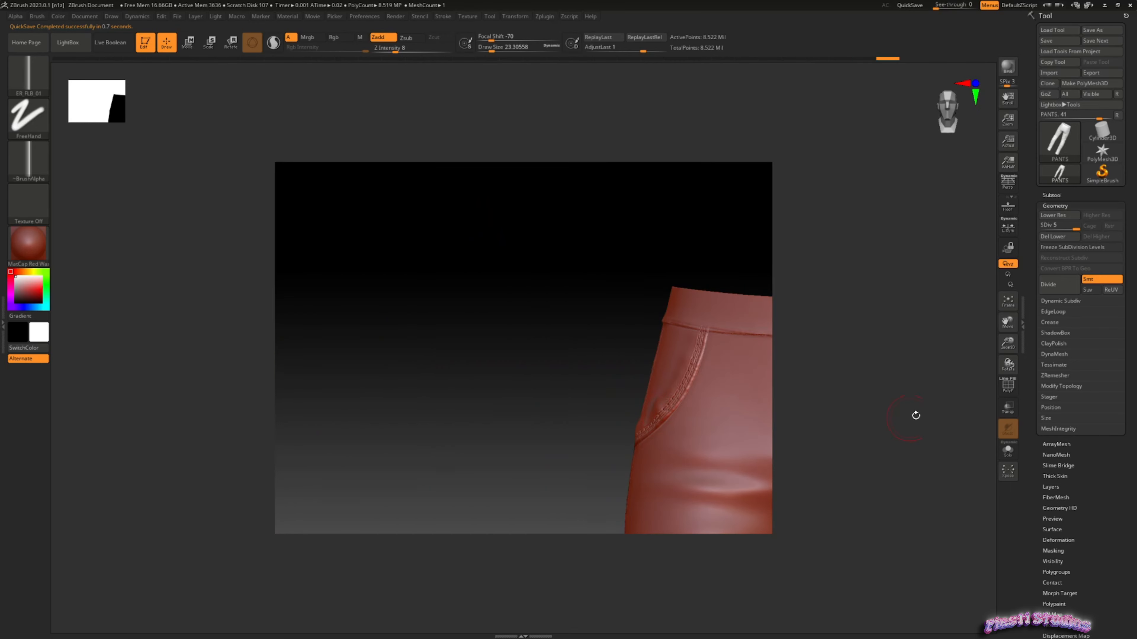
{"action": "right_click_drag", "start_coordinate": [1008, 343], "coordinate": [1060, 319], "text": "ctrl"}
{"action": "left_click", "coordinate": [69, 42]}
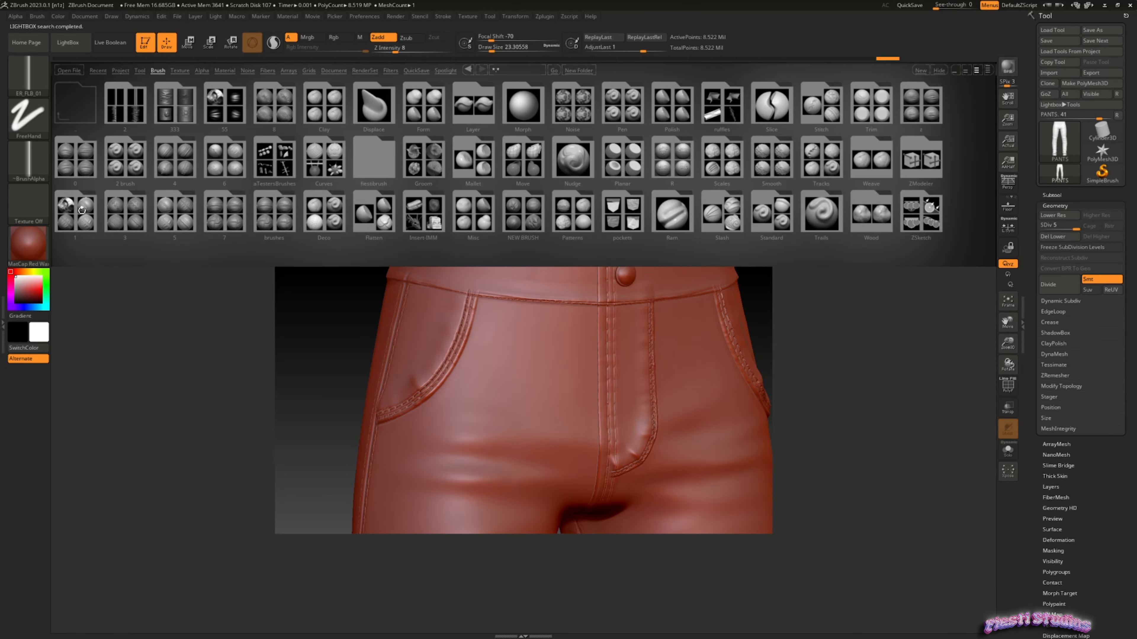
{"action": "left_click", "coordinate": [156, 70]}
{"action": "double_click", "coordinate": [172, 209]}
{"action": "left_click", "coordinate": [157, 70]}
{"action": "double_click", "coordinate": [175, 116]}
{"action": "double_click", "coordinate": [129, 142]}
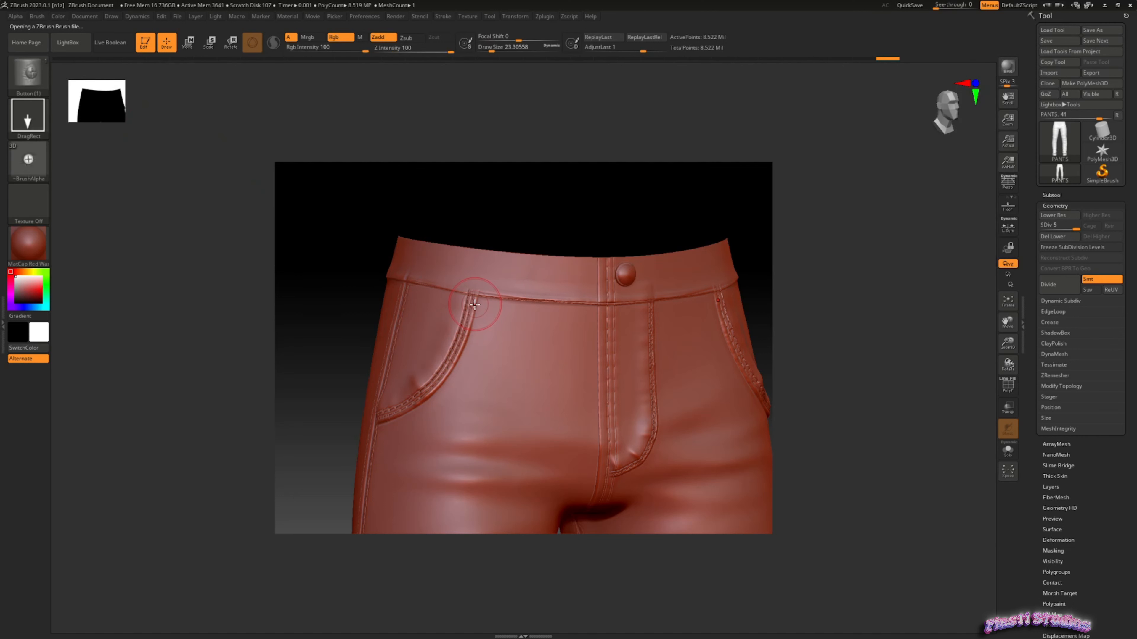
Set the draw size to about 9.4 and stamp Button (1) rivets at the upper and lower ends of the front pockets.
{"action": "key", "text": "v"}
{"action": "key", "text": "v"}
{"action": "key", "text": "space"}
{"action": "left_click_drag", "start_coordinate": [475, 310], "coordinate": [470, 310]}
{"action": "right_click_drag", "start_coordinate": [498, 292], "coordinate": [480, 279]}
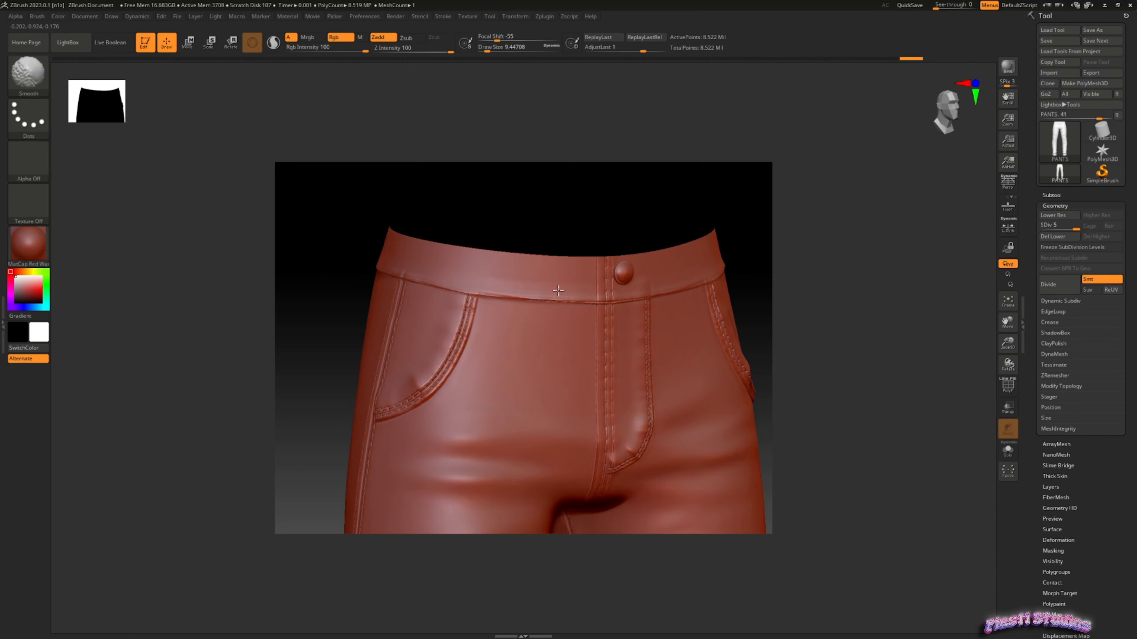
{"action": "left_click_drag", "start_coordinate": [477, 282], "coordinate": [472, 296], "text": "shift"}
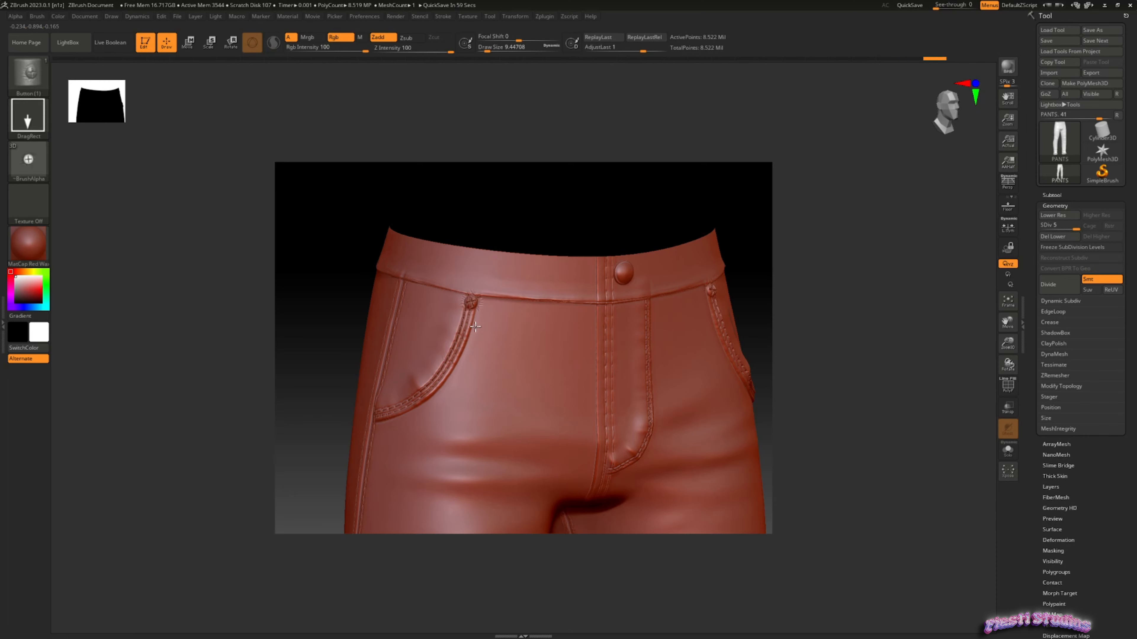
{"action": "right_click_drag", "start_coordinate": [476, 327], "coordinate": [515, 452]}
{"action": "left_click_drag", "start_coordinate": [1010, 346], "coordinate": [964, 247]}
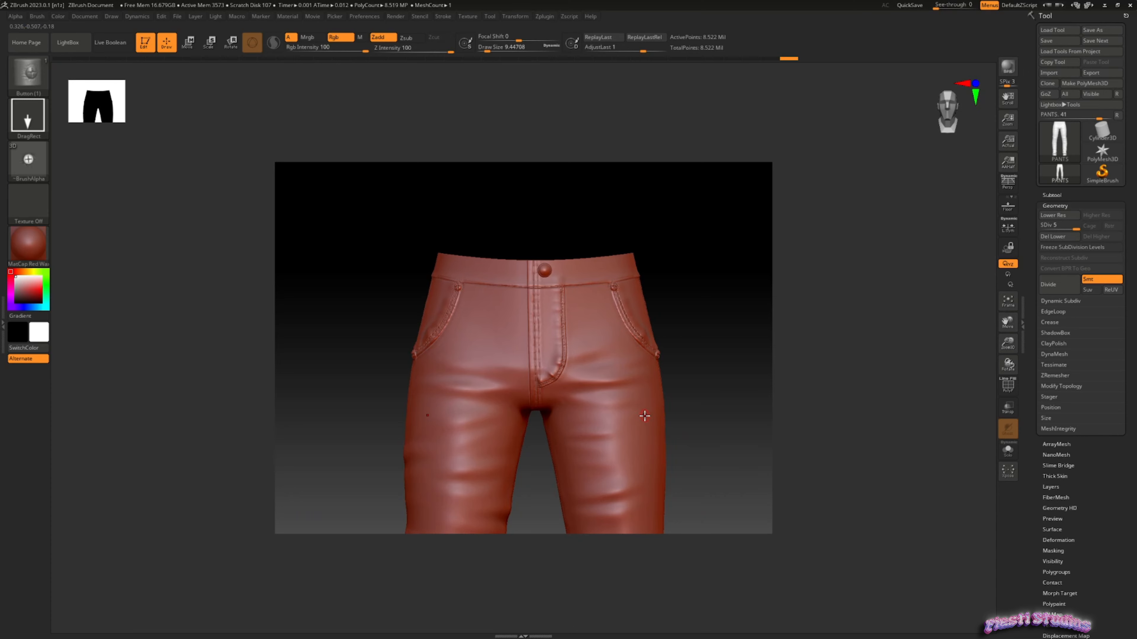
Turn to the back of the pants and try the Standard4 pocket brush on the seat.
{"action": "mouse_move", "coordinate": [712, 443]}
{"action": "right_mouse_down"}
{"action": "mouse_move", "coordinate": [641, 437]}
{"action": "mouse_move", "coordinate": [703, 441]}
{"action": "right_mouse_up"}
{"action": "left_click_drag", "start_coordinate": [1009, 322], "coordinate": [1007, 233]}
{"action": "right_click_drag", "start_coordinate": [389, 464], "coordinate": [622, 470]}
{"action": "left_click_drag", "start_coordinate": [1002, 323], "coordinate": [1017, 351]}
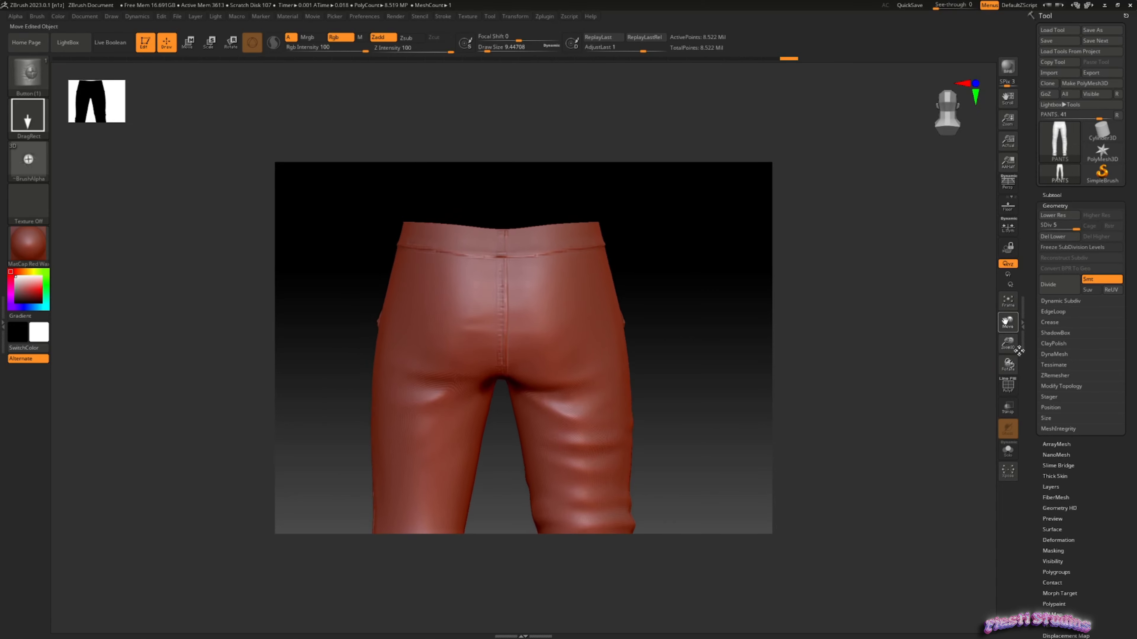
{"action": "left_click", "coordinate": [68, 42]}
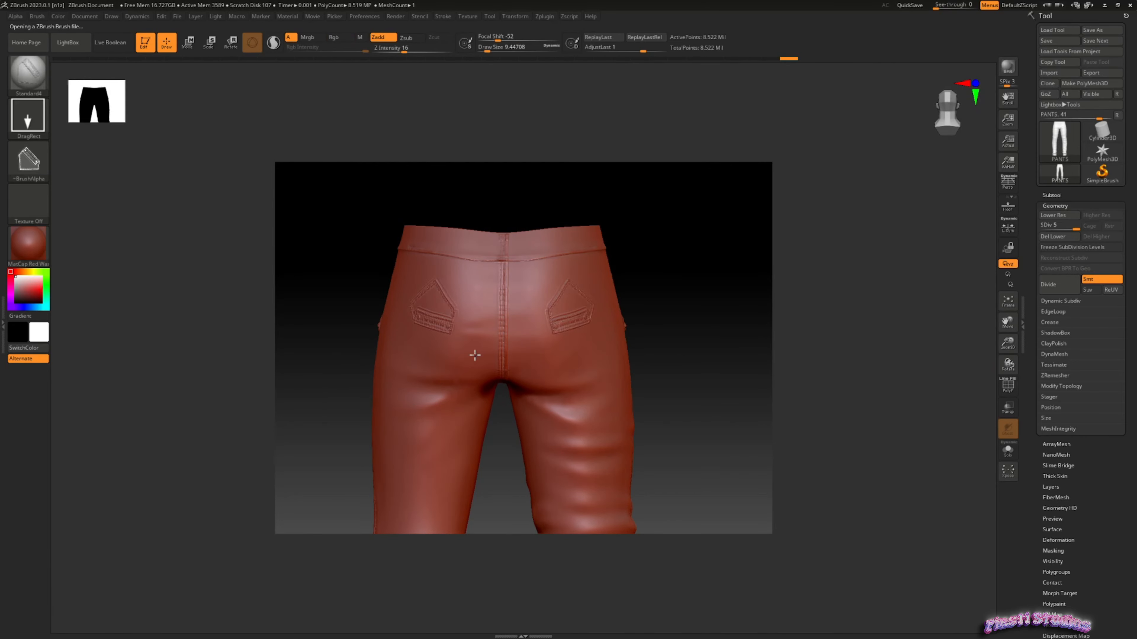
Try the Standard6 pocket brush on both sides of the seat and undo the stamps.
{"action": "left_click", "coordinate": [70, 41]}
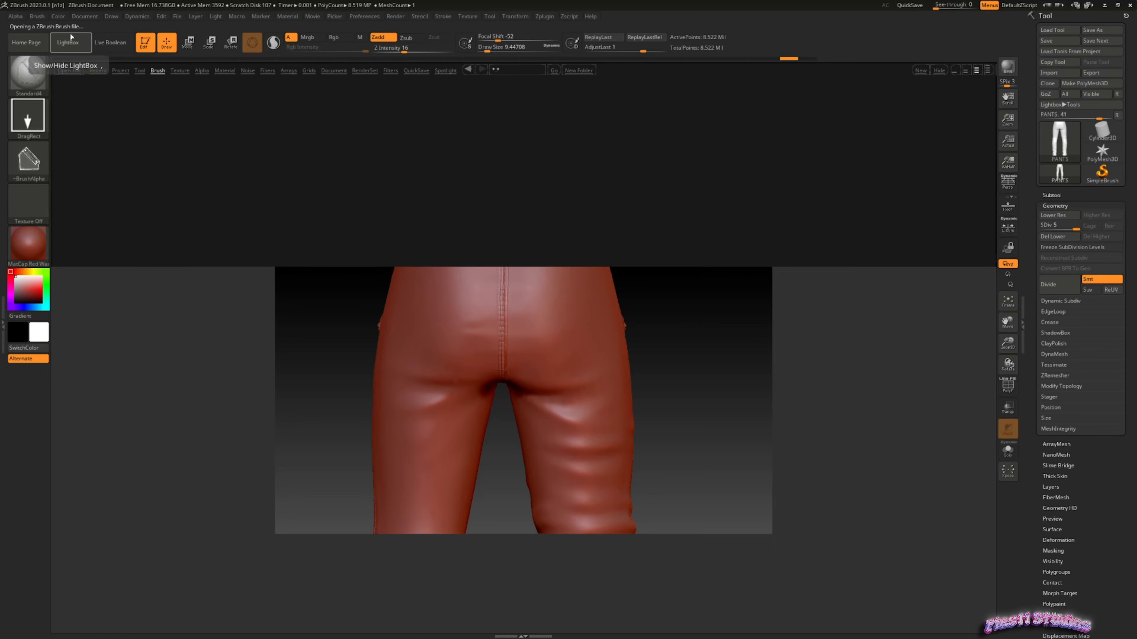
{"action": "double_click", "coordinate": [671, 156]}
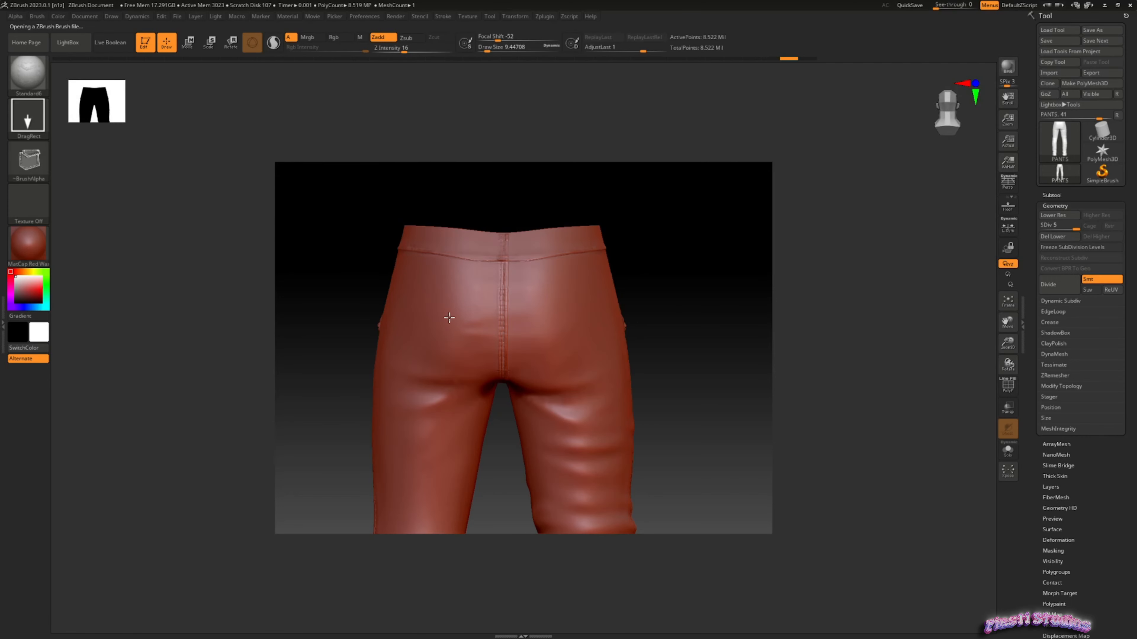
{"action": "left_click_drag", "start_coordinate": [461, 315], "coordinate": [463, 218]}
{"action": "key", "text": "ctrl+z"}
{"action": "left_click_drag", "start_coordinate": [429, 332], "coordinate": [431, 216]}
{"action": "mouse_move", "coordinate": [633, 355]}
{"action": "left_mouse_down"}
{"action": "mouse_move", "coordinate": [648, 354]}
{"action": "mouse_move", "coordinate": [515, 373]}
{"action": "mouse_move", "coordinate": [452, 367]}
{"action": "left_mouse_up"}
{"action": "key", "text": "ctrl+z"}
Load the Standard7 brush and stamp a mirrored pair of stitched back pockets on the seat.
{"action": "left_click", "coordinate": [68, 43]}
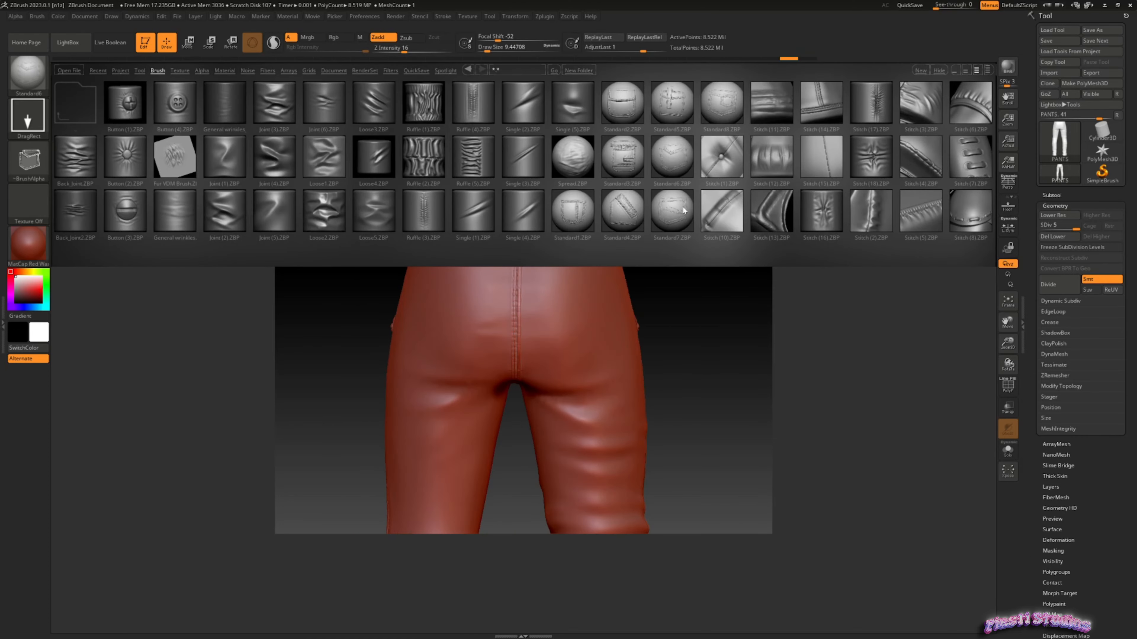
{"action": "double_click", "coordinate": [684, 210]}
{"action": "left_click_drag", "start_coordinate": [461, 269], "coordinate": [451, 211]}
{"action": "left_click_drag", "start_coordinate": [648, 387], "coordinate": [625, 411]}
Capture a screenshot of the back pockets with Xbox Game Bar and view it in the capture gallery.
{"action": "key", "text": "super+g"}
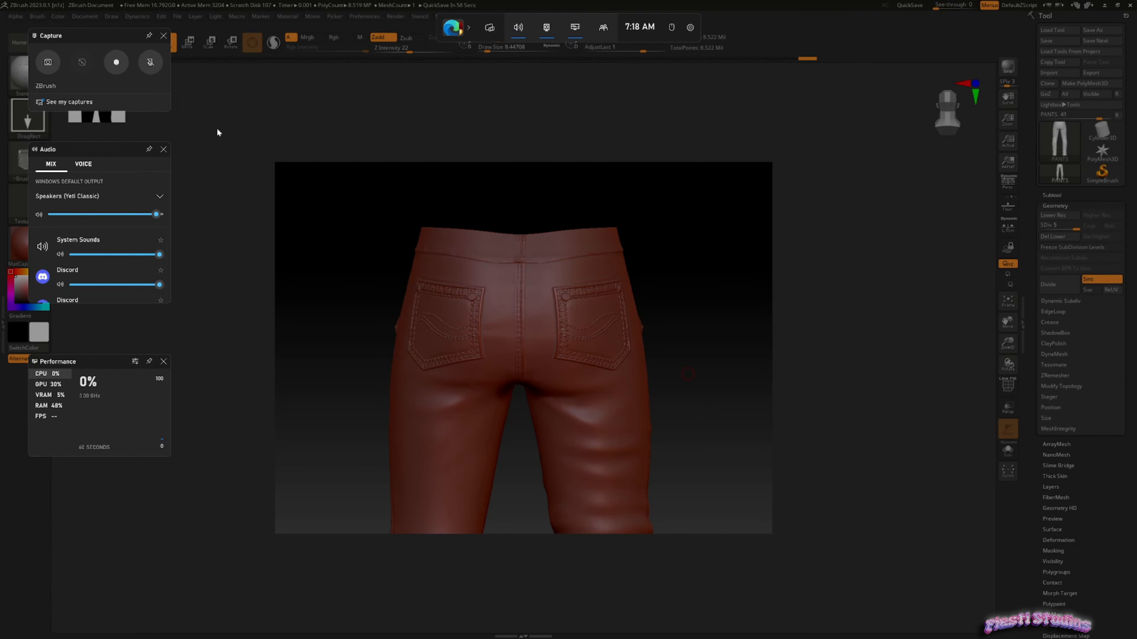
{"action": "left_click", "coordinate": [48, 62]}
{"action": "left_click", "coordinate": [69, 102]}
{"action": "left_click", "coordinate": [860, 419]}
{"action": "left_click_drag", "start_coordinate": [860, 419], "coordinate": [667, 416]}
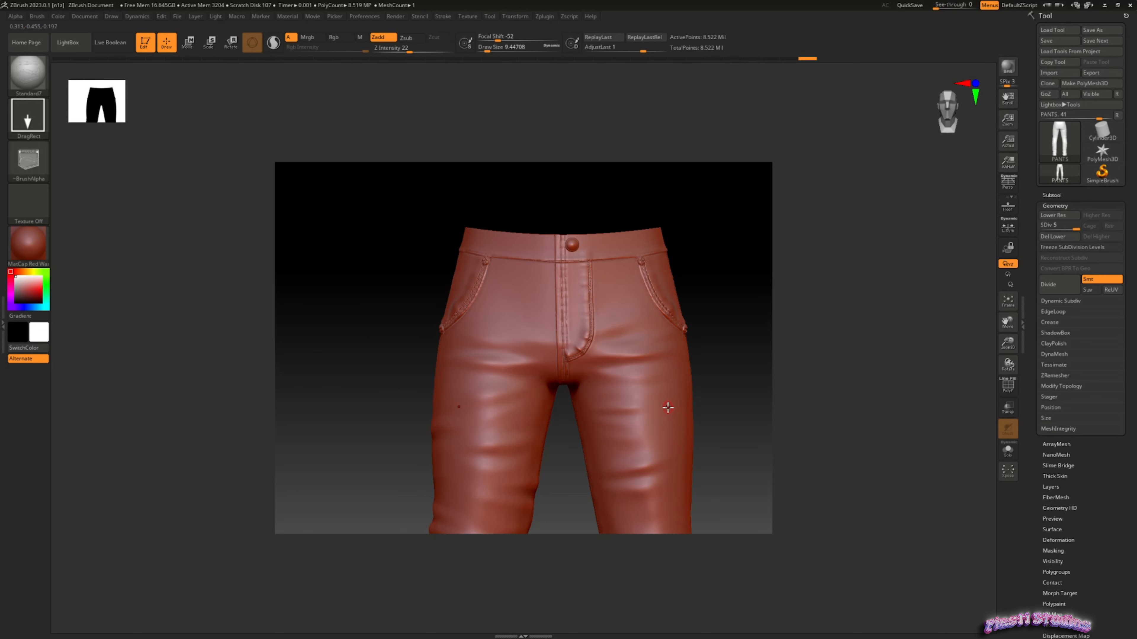
{"action": "key", "text": "super+g"}
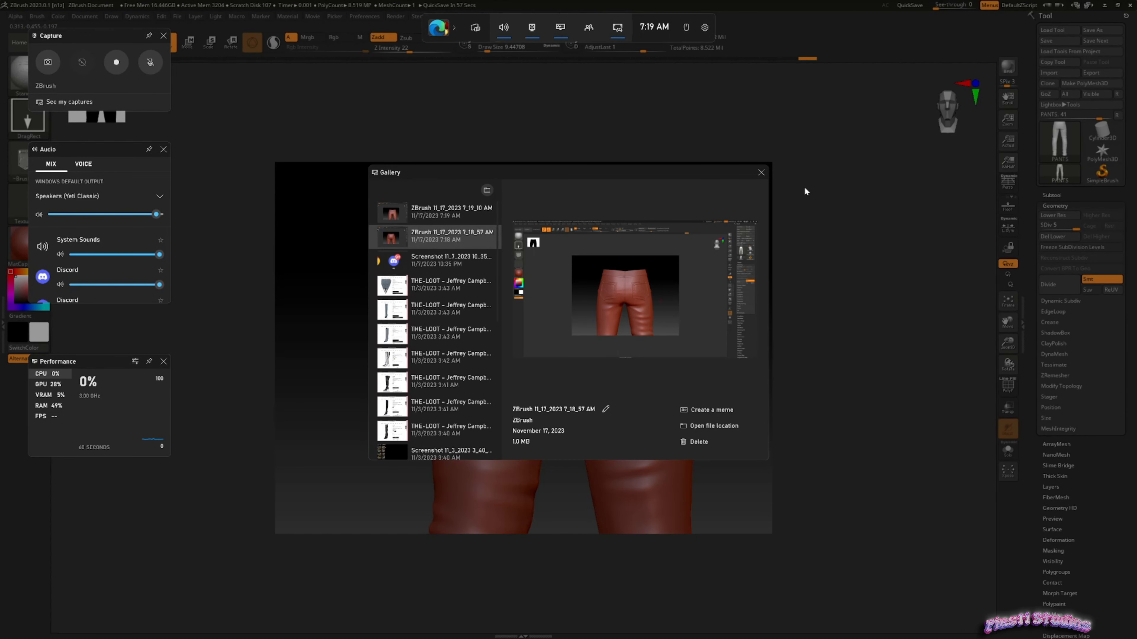
{"action": "left_click", "coordinate": [761, 173]}
{"action": "left_click", "coordinate": [228, 103]}
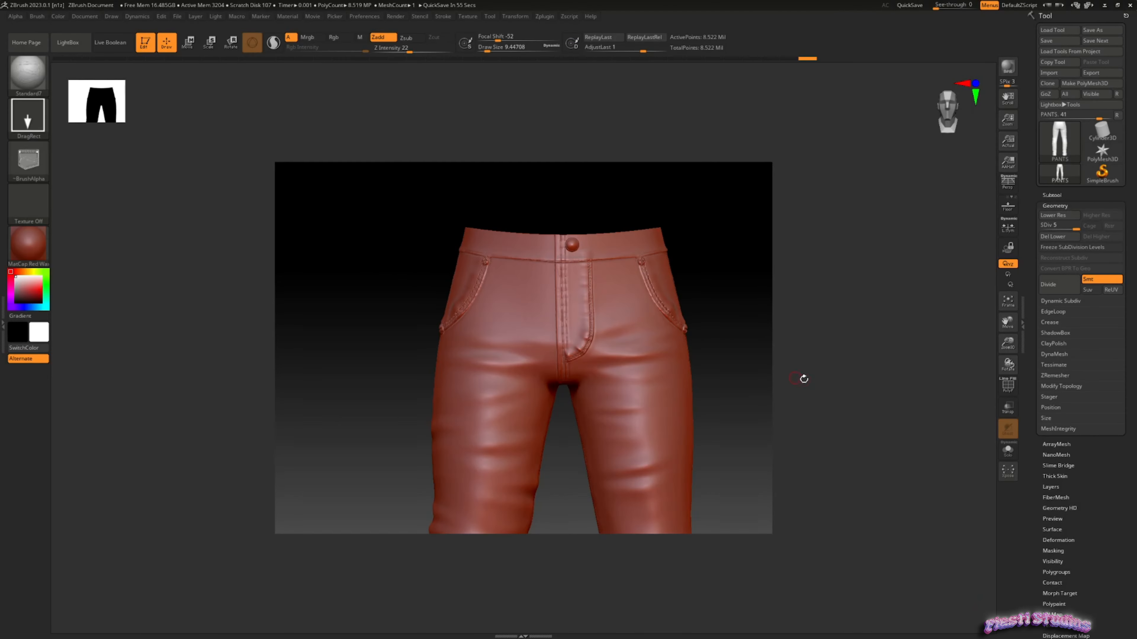
Try a Joint (5) fold inside the front pocket and undo it.
{"action": "left_click", "coordinate": [82, 50]}
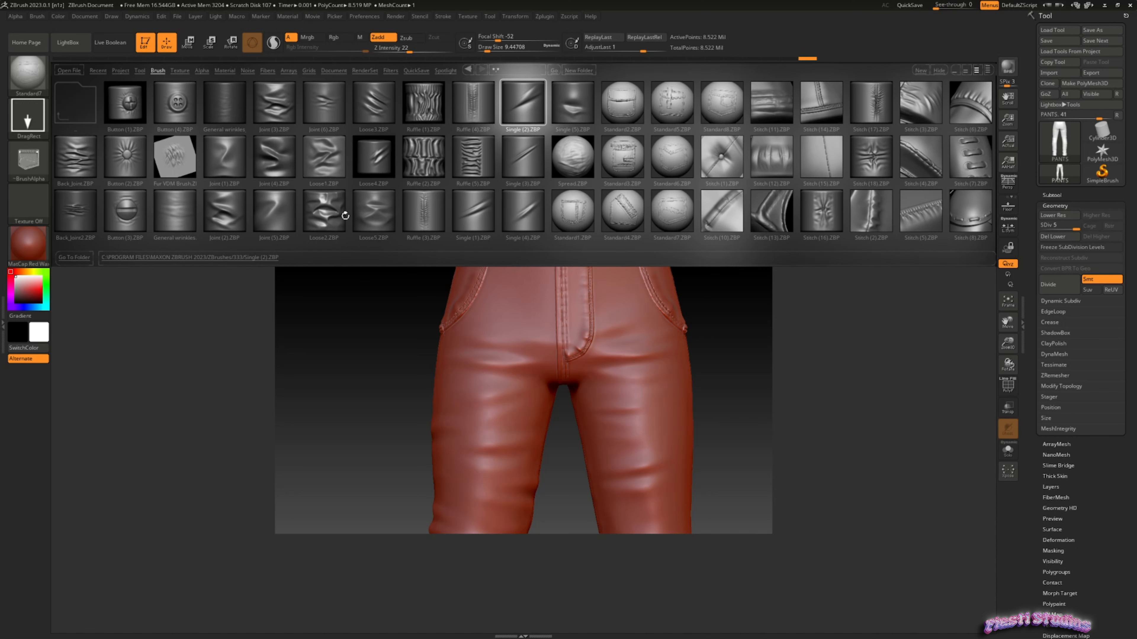
{"action": "double_click", "coordinate": [293, 220]}
{"action": "mouse_move", "coordinate": [452, 309]}
{"action": "right_mouse_down"}
{"action": "mouse_move", "coordinate": [525, 310]}
{"action": "mouse_move", "coordinate": [492, 310]}
{"action": "right_mouse_up"}
{"action": "mouse_move", "coordinate": [429, 284]}
{"action": "left_mouse_down"}
{"action": "mouse_move", "coordinate": [416, 286]}
{"action": "mouse_move", "coordinate": [440, 297]}
{"action": "mouse_move", "coordinate": [421, 249]}
{"action": "left_mouse_up"}
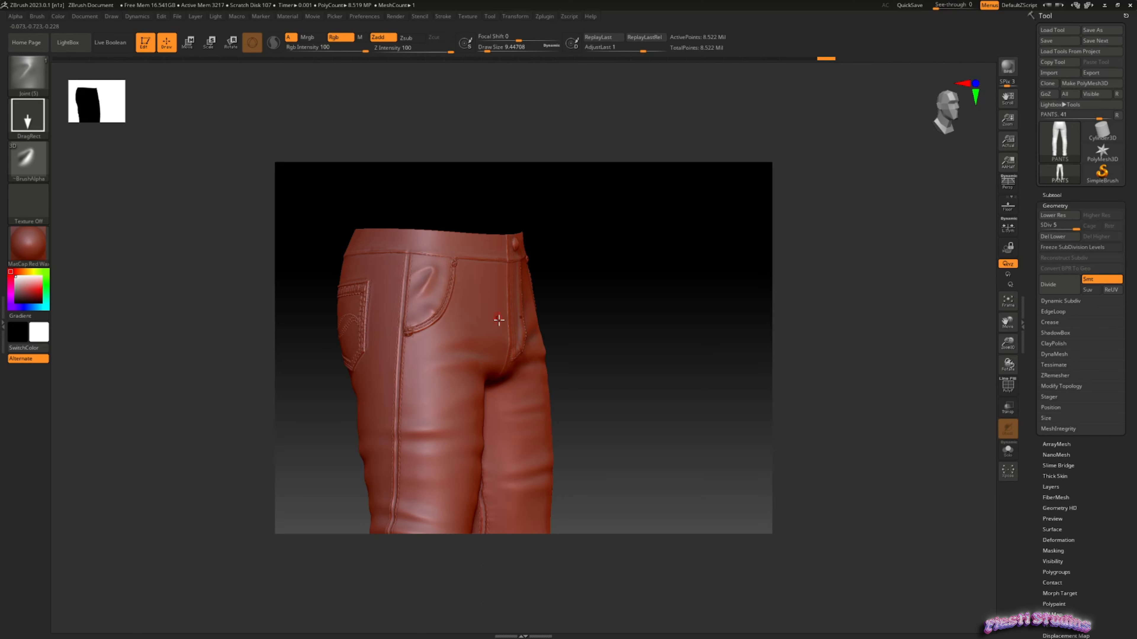
{"action": "mouse_move", "coordinate": [499, 320]}
{"action": "right_mouse_down"}
{"action": "mouse_move", "coordinate": [451, 340]}
{"action": "mouse_move", "coordinate": [478, 337]}
{"action": "right_mouse_up"}
{"action": "key", "text": "ctrl+z"}
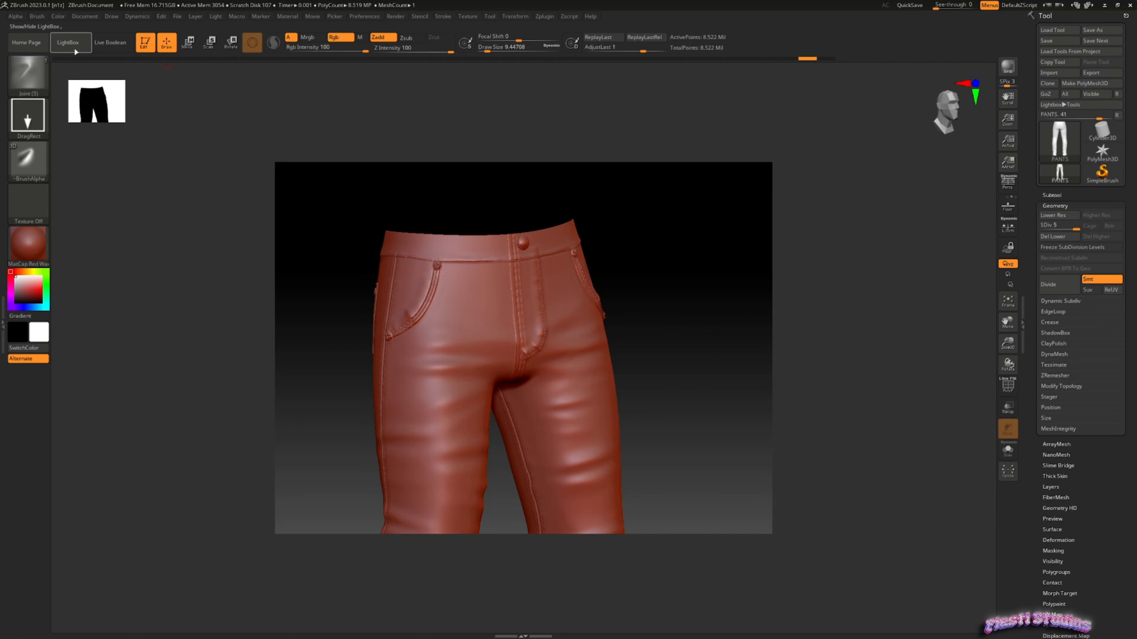
Load the Tension (7) brush from the custom clothing brushes and set the draw size to about 67.8.
{"action": "left_click", "coordinate": [75, 42]}
{"action": "scroll", "coordinate": [745, 170], "scroll_direction": "right", "scroll_amount": 3}
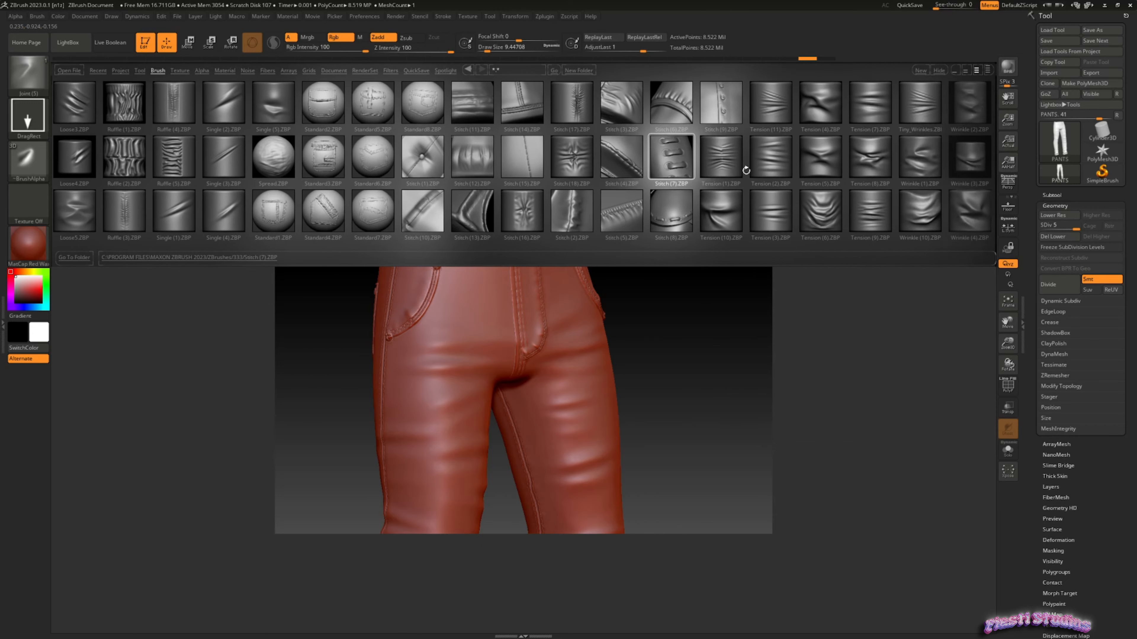
{"action": "scroll", "coordinate": [746, 170], "scroll_direction": "right", "scroll_amount": 3}
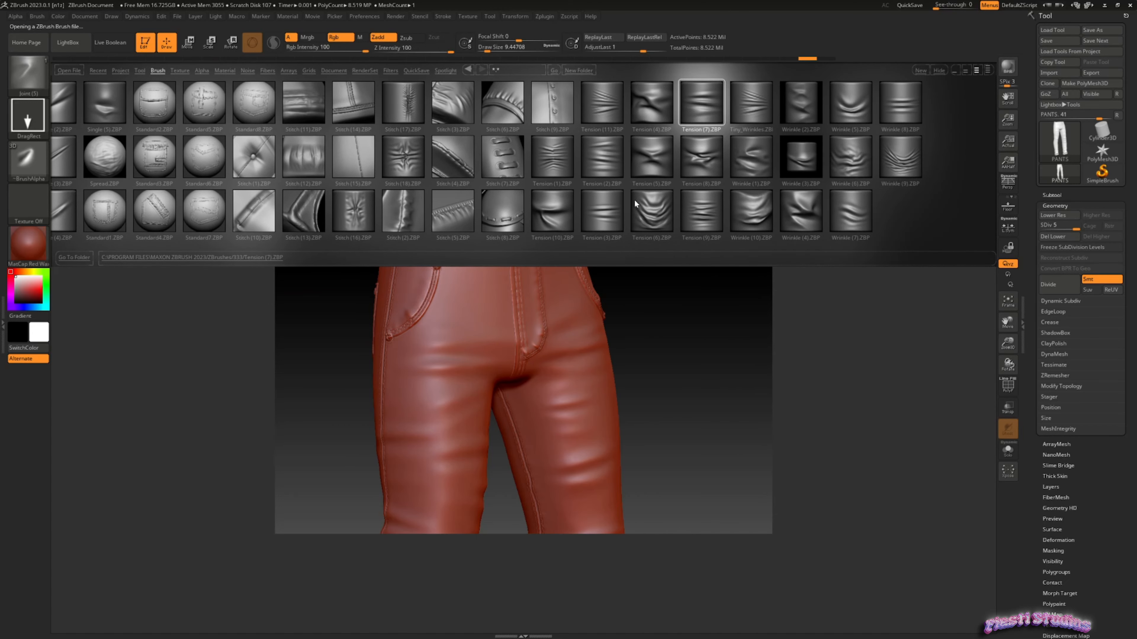
{"action": "double_click", "coordinate": [703, 107]}
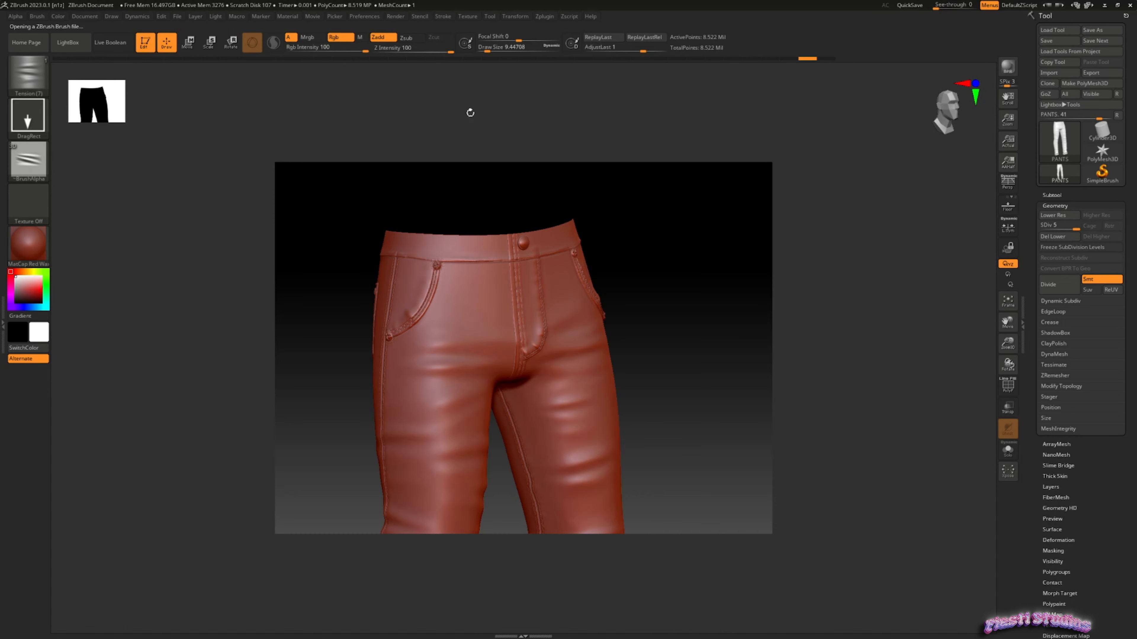
{"action": "key", "text": "space"}
{"action": "left_click_drag", "start_coordinate": [482, 252], "coordinate": [491, 252]}
Stamp mirrored Tension (7) folds across the upper thighs beside the crotch and smooth their edges.
{"action": "left_click_drag", "start_coordinate": [457, 352], "coordinate": [457, 399]}
{"action": "mouse_move", "coordinate": [467, 406]}
{"action": "right_mouse_down"}
{"action": "mouse_move", "coordinate": [536, 429]}
{"action": "mouse_move", "coordinate": [534, 418]}
{"action": "right_mouse_up"}
{"action": "key", "text": "ctrl+z"}
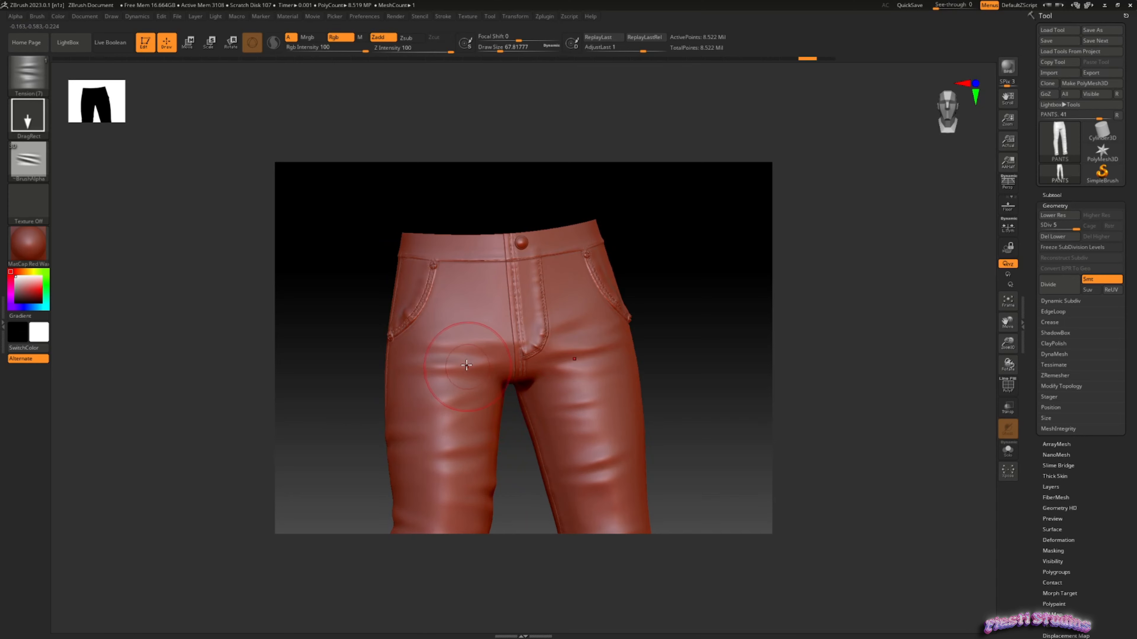
{"action": "left_click_drag", "start_coordinate": [458, 364], "coordinate": [467, 430]}
{"action": "mouse_move", "coordinate": [475, 435]}
{"action": "right_mouse_down"}
{"action": "mouse_move", "coordinate": [507, 449]}
{"action": "mouse_move", "coordinate": [571, 412]}
{"action": "right_mouse_up"}
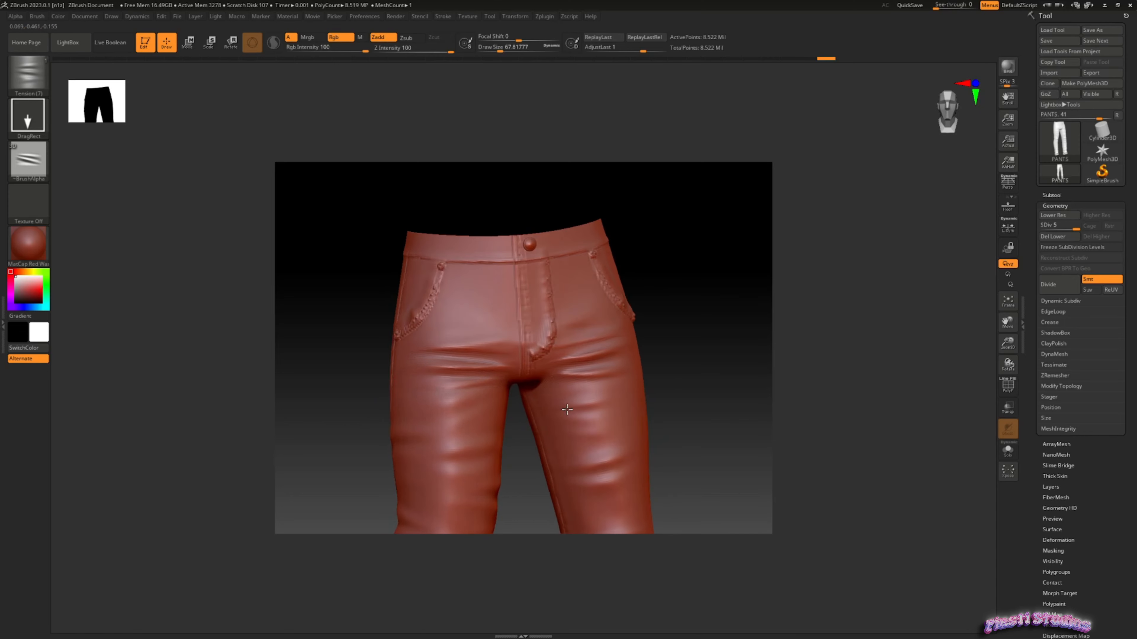
{"action": "key", "text": "shift"}
{"action": "left_click_drag", "start_coordinate": [433, 382], "coordinate": [449, 385], "text": "shift"}
{"action": "right_click_drag", "start_coordinate": [598, 428], "coordinate": [579, 431]}
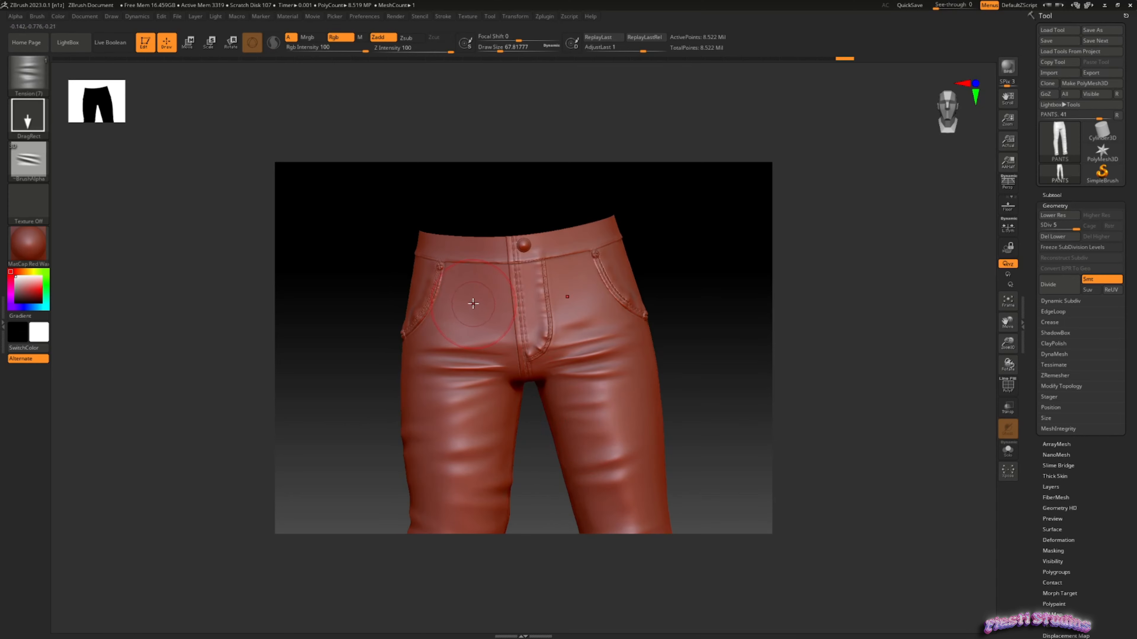
Undo a trial mirrored fold between the front pocket and fly, and turn off symmetry.
{"action": "left_click_drag", "start_coordinate": [475, 297], "coordinate": [477, 341]}
{"action": "key", "text": "ctrl+z"}
{"action": "left_click", "coordinate": [515, 17]}
{"action": "left_click", "coordinate": [558, 271]}
Try one-sided Tension (7) folds between the front pockets and the fly, and undo them.
{"action": "right_click_drag", "start_coordinate": [470, 304], "coordinate": [493, 302]}
{"action": "left_click_drag", "start_coordinate": [472, 313], "coordinate": [474, 368]}
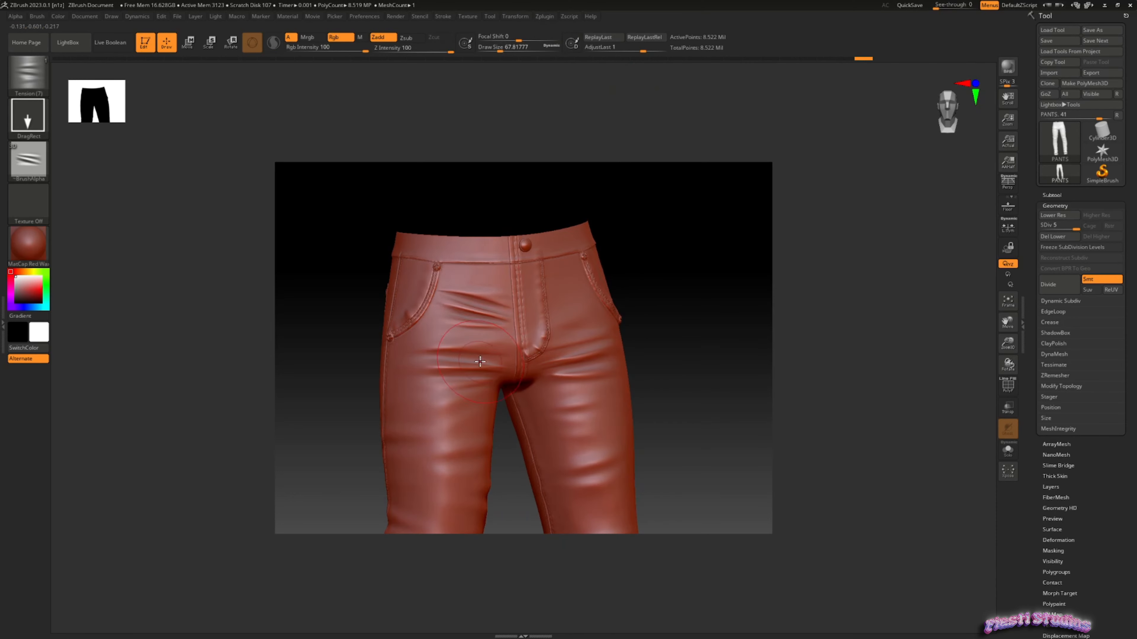
{"action": "right_click_drag", "start_coordinate": [482, 360], "coordinate": [461, 360]}
{"action": "key", "text": "ctrl+z"}
{"action": "left_click_drag", "start_coordinate": [472, 316], "coordinate": [464, 246]}
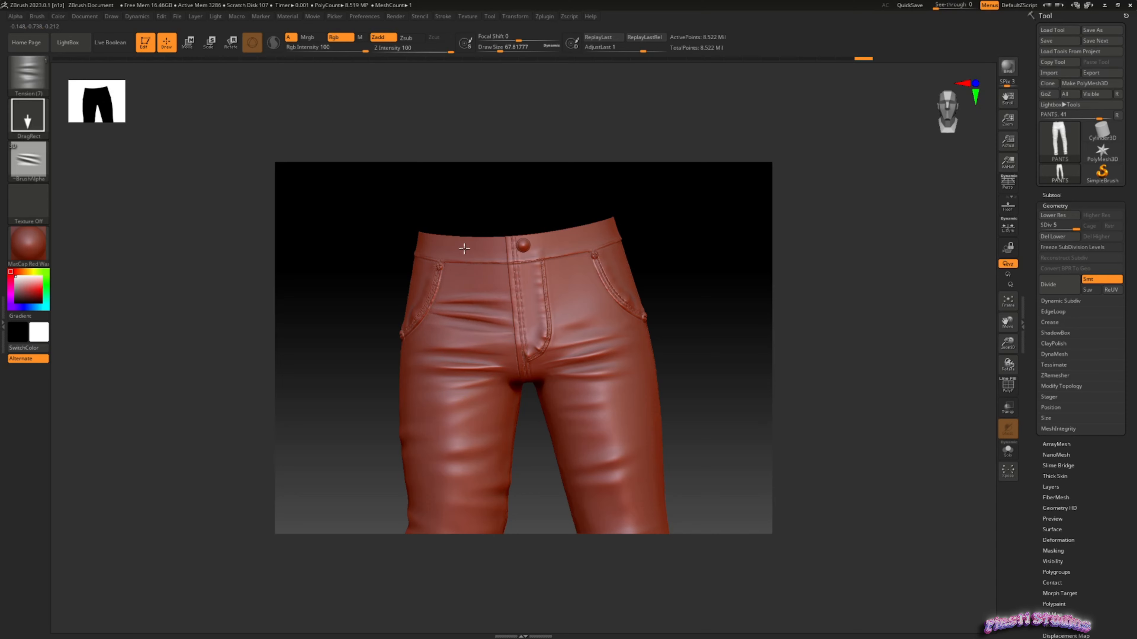
{"action": "right_click_drag", "start_coordinate": [528, 332], "coordinate": [557, 336]}
{"action": "left_click_drag", "start_coordinate": [567, 282], "coordinate": [577, 327]}
{"action": "right_click_drag", "start_coordinate": [577, 336], "coordinate": [663, 360]}
{"action": "key", "text": "ctrl+z"}
{"action": "key", "text": "ctrl+z"}
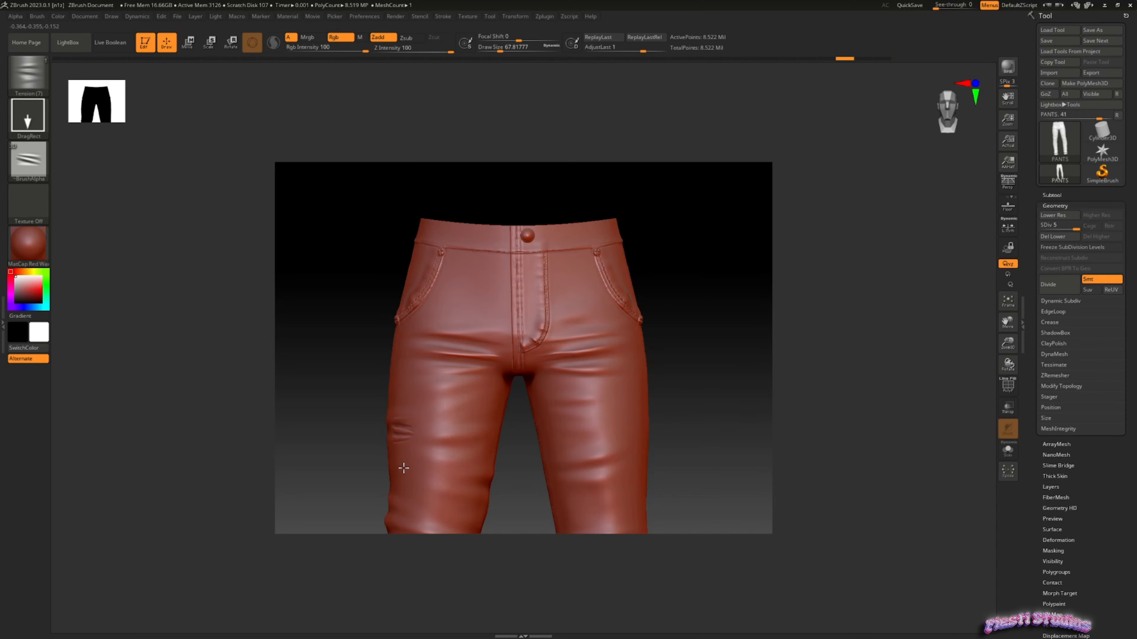
Add a one-sided Tension (7) fold on the outer thigh and smooth the surface around it and the hip.
{"action": "key", "text": "shift"}
{"action": "left_click_drag", "start_coordinate": [486, 439], "coordinate": [481, 438], "text": "shift"}
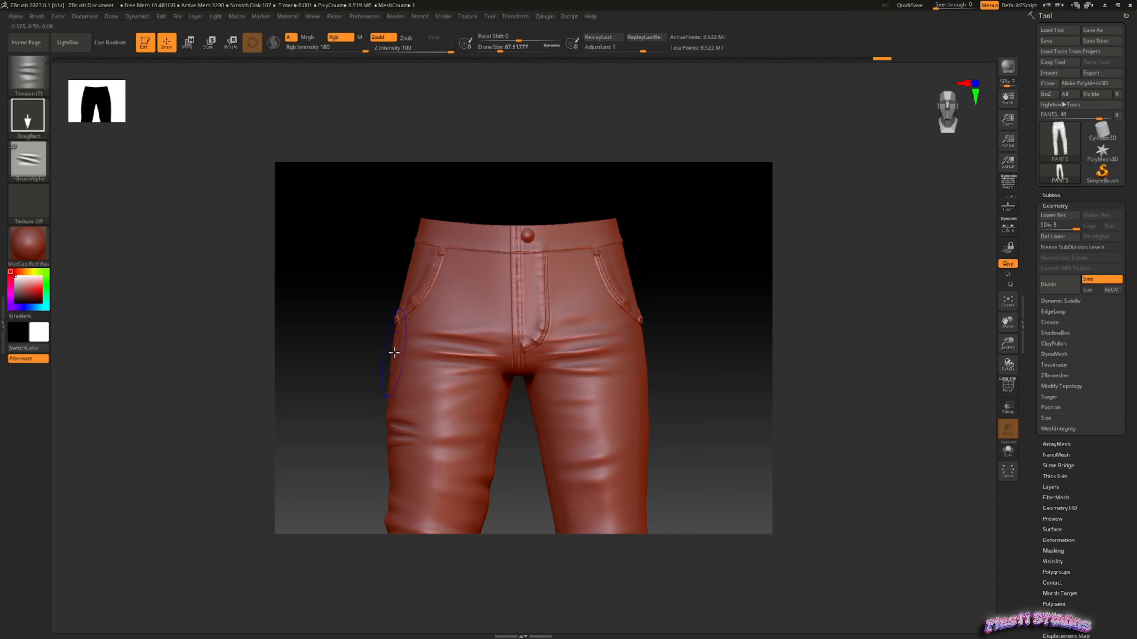
{"action": "left_click_drag", "start_coordinate": [403, 354], "coordinate": [484, 357], "text": "shift"}
{"action": "left_click_drag", "start_coordinate": [1009, 344], "coordinate": [1040, 285]}
{"action": "mouse_move", "coordinate": [461, 428]}
{"action": "right_mouse_down"}
{"action": "mouse_move", "coordinate": [561, 434]}
{"action": "mouse_move", "coordinate": [492, 408]}
{"action": "mouse_move", "coordinate": [553, 398]}
{"action": "right_mouse_up"}
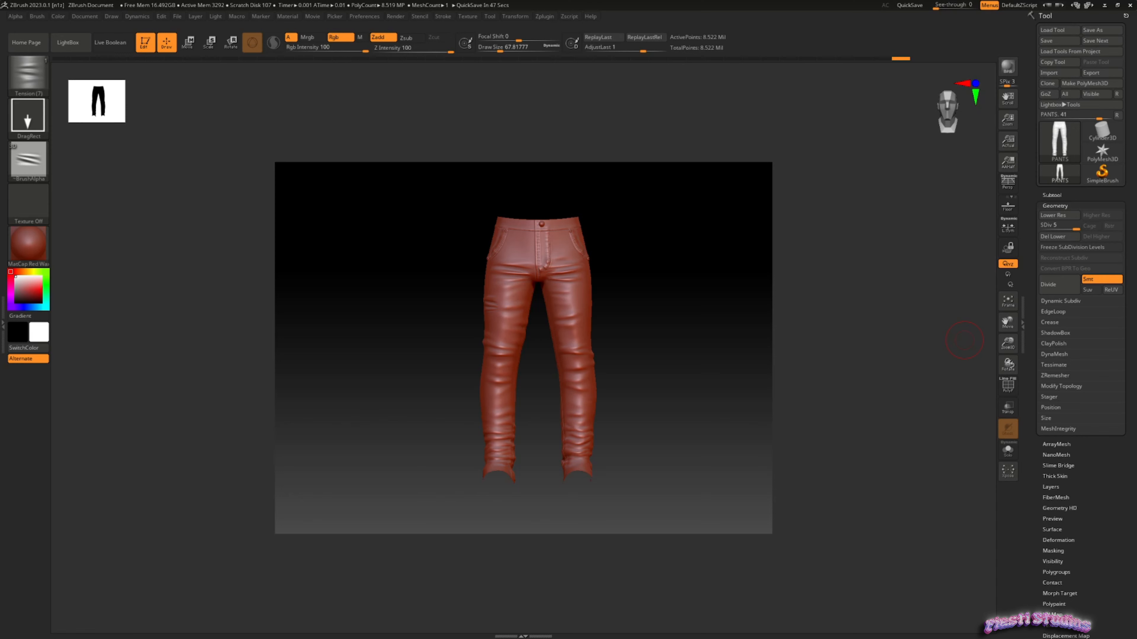
{"action": "mouse_move", "coordinate": [661, 325]}
{"action": "left_mouse_down"}
{"action": "mouse_move", "coordinate": [579, 322]}
{"action": "mouse_move", "coordinate": [591, 335]}
{"action": "mouse_move", "coordinate": [680, 333]}
{"action": "mouse_move", "coordinate": [561, 318]}
{"action": "mouse_move", "coordinate": [663, 334]}
{"action": "left_mouse_up"}
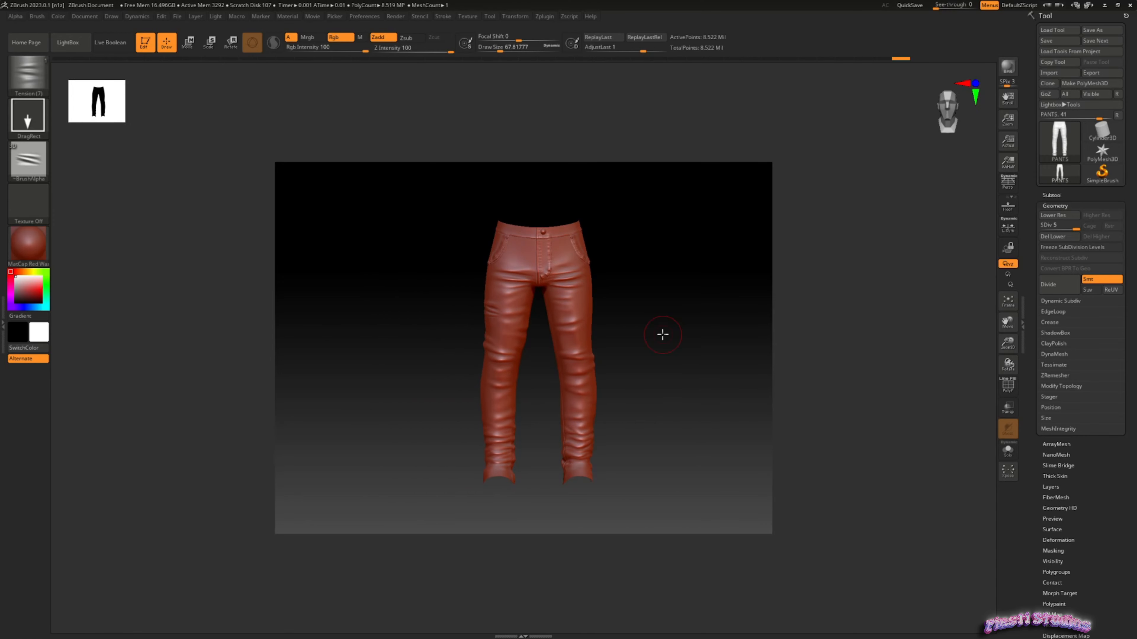